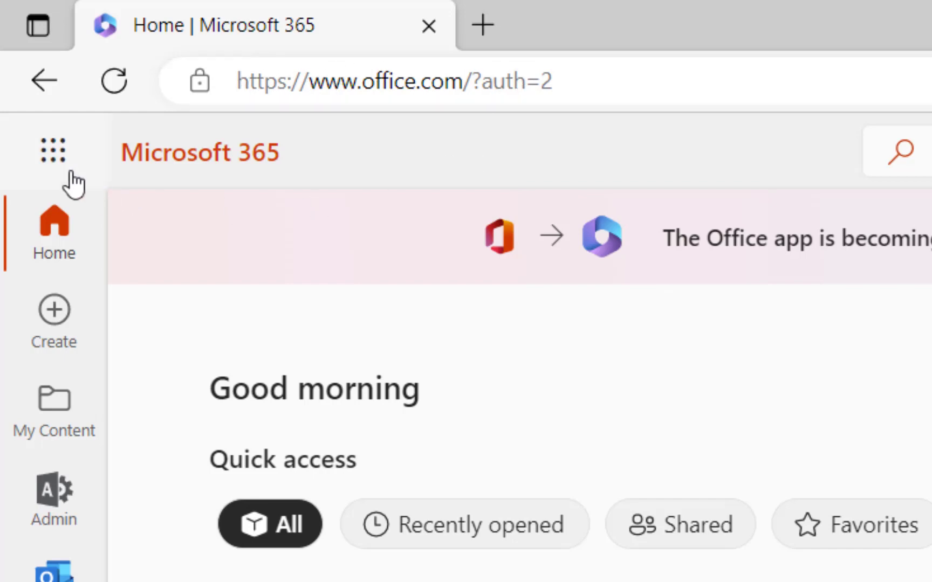
- Switch to Microsoft Lists from the Microsoft 365 home page and start a new blank list
left_click(53, 168)
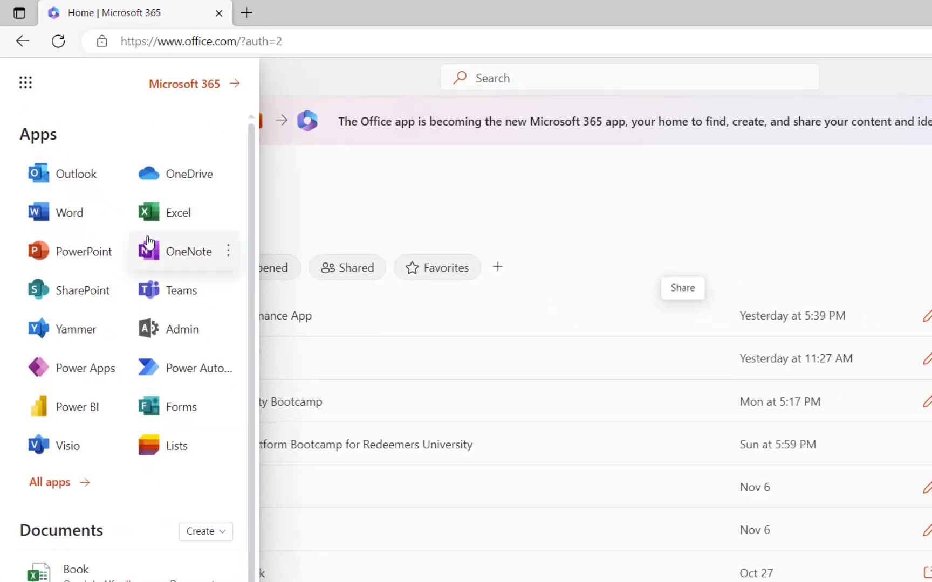
left_click(171, 453)
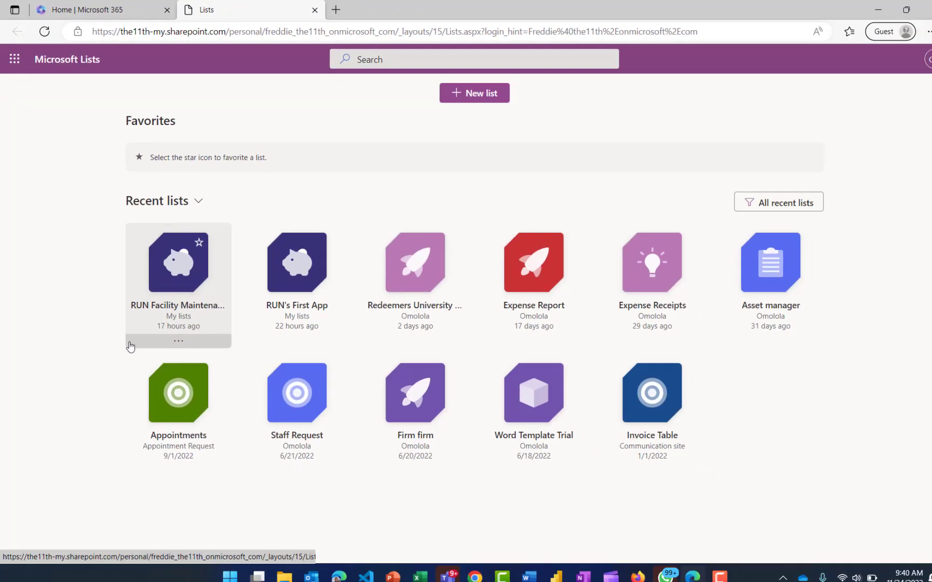
left_click(469, 94)
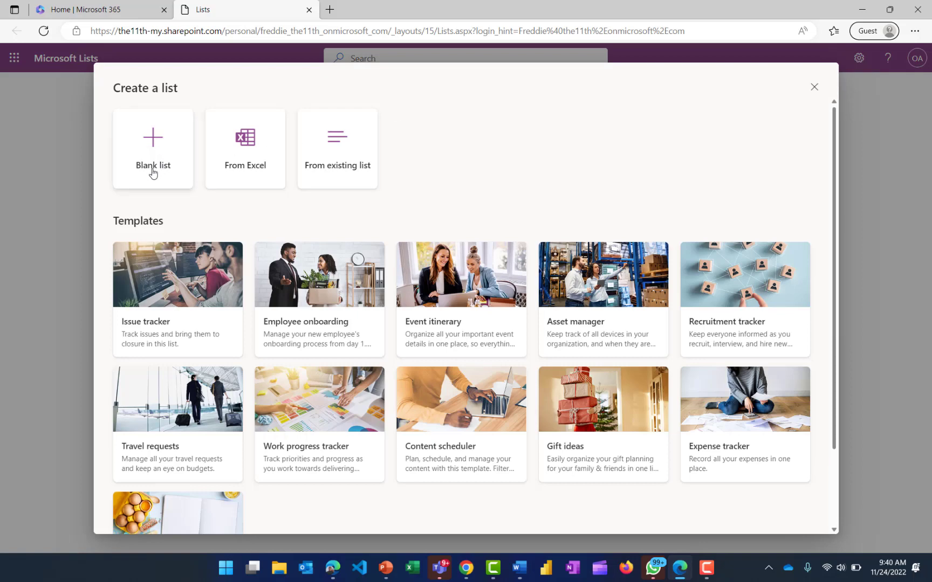
left_click(161, 153)
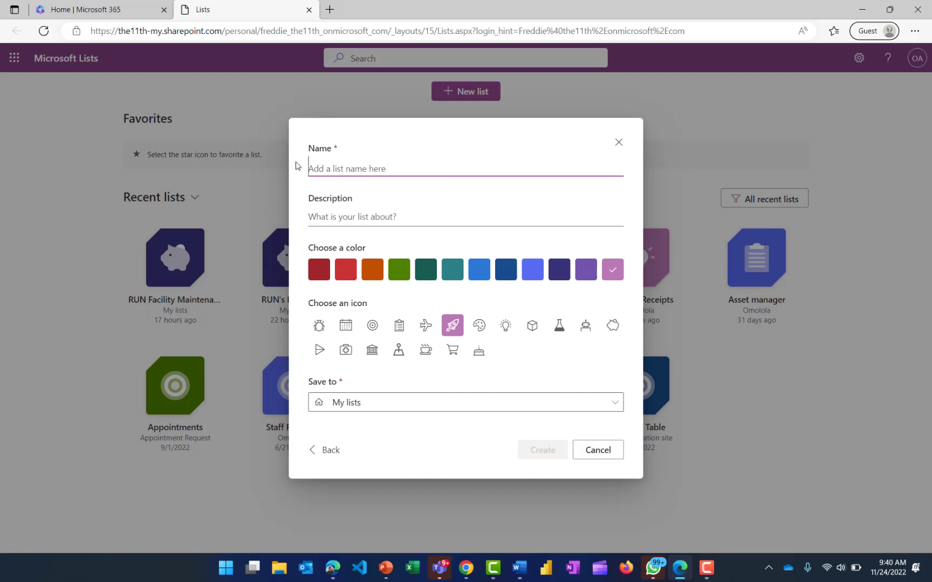
- Name the list "Facility Maintanace App" and create it in My lists
type("Facil")
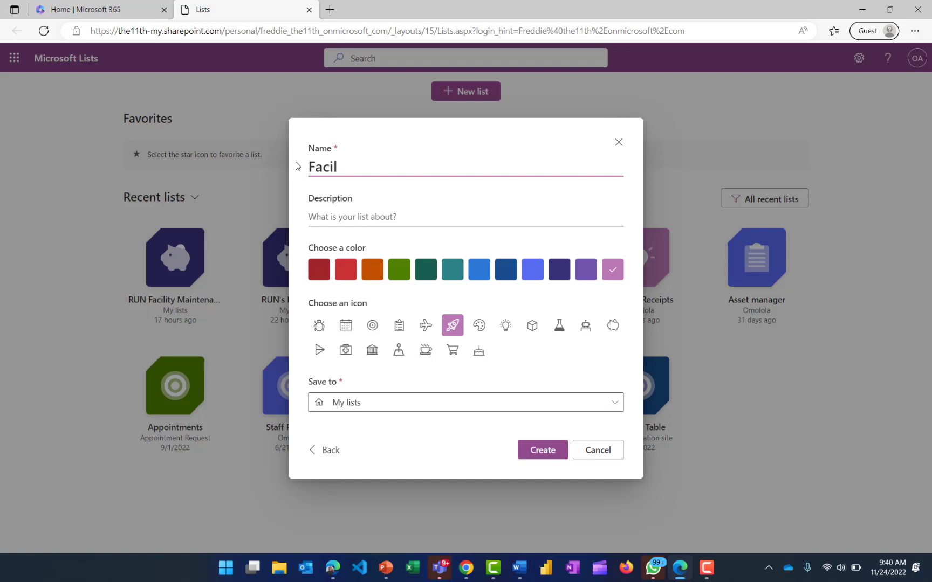
type("ity /mainta")
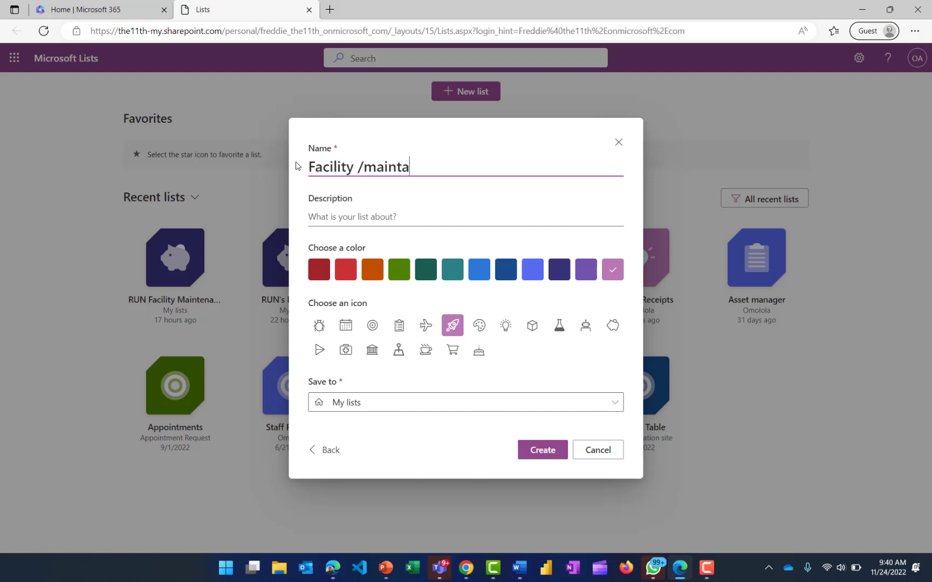
type("nace Appli")
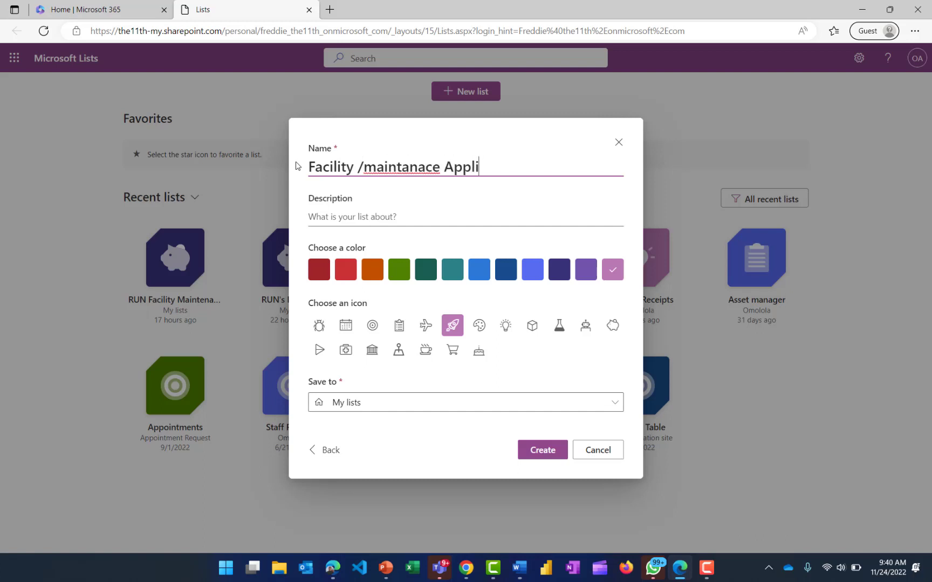
left_click(376, 166)
key("BackSpace")
key("BackSpace")
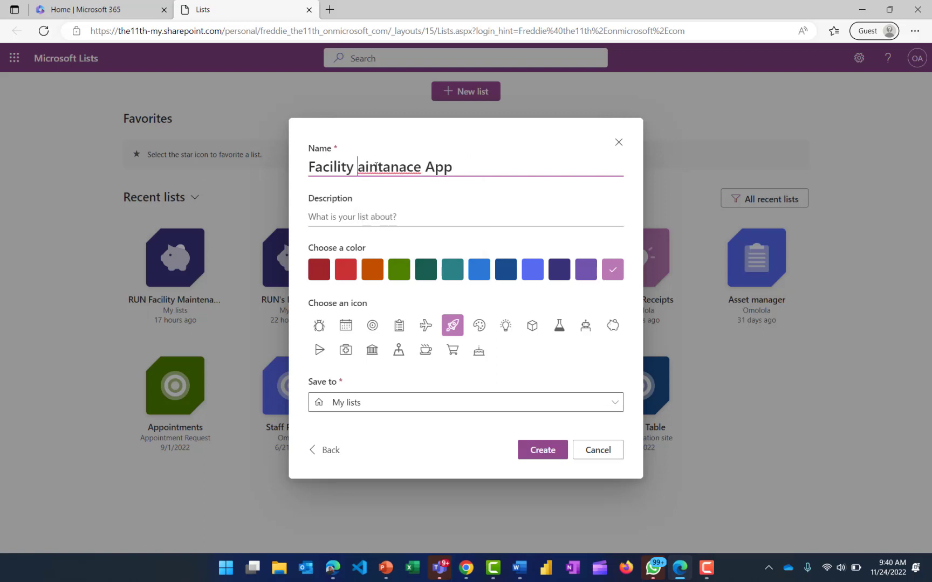
type("M")
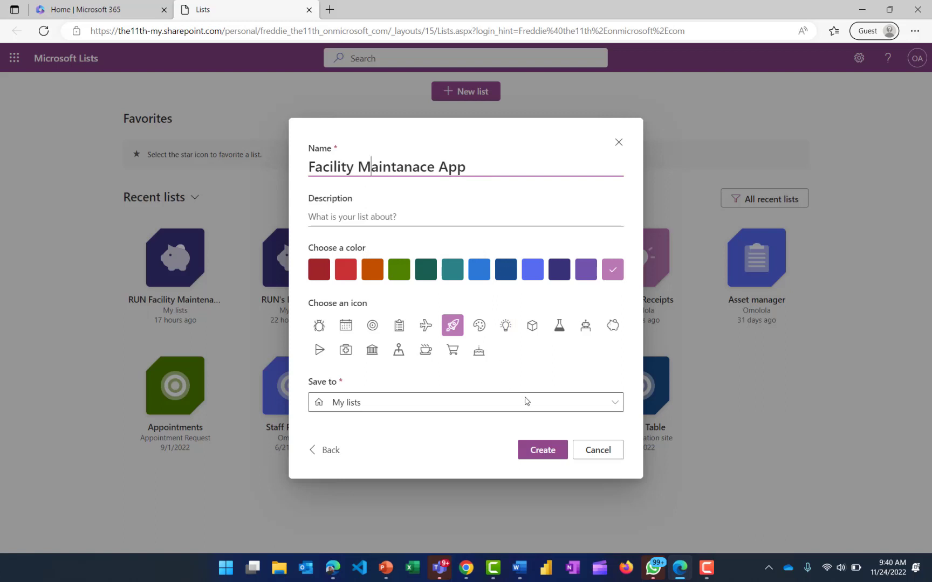
left_click(541, 450)
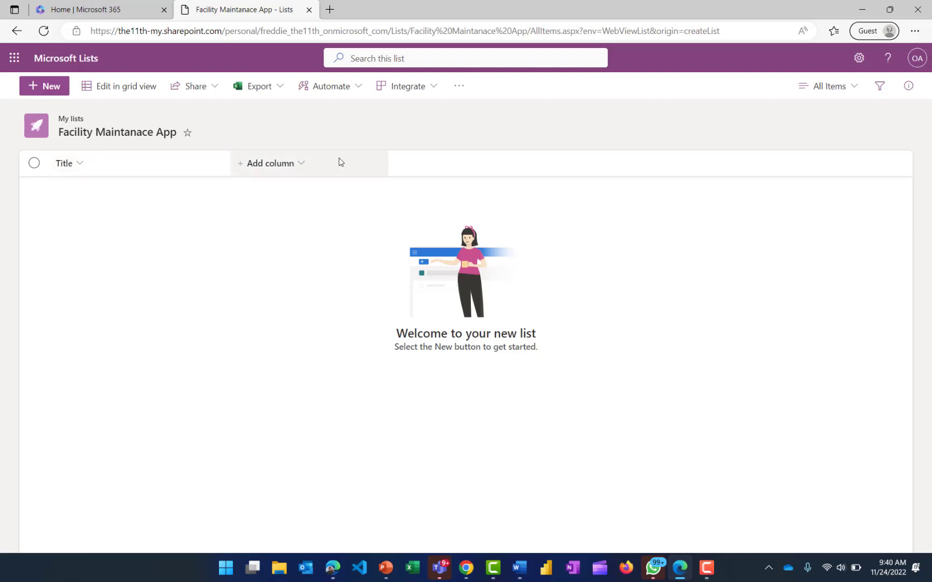
- Start a new Choice column in the list and name it VenueName
left_click(277, 165)
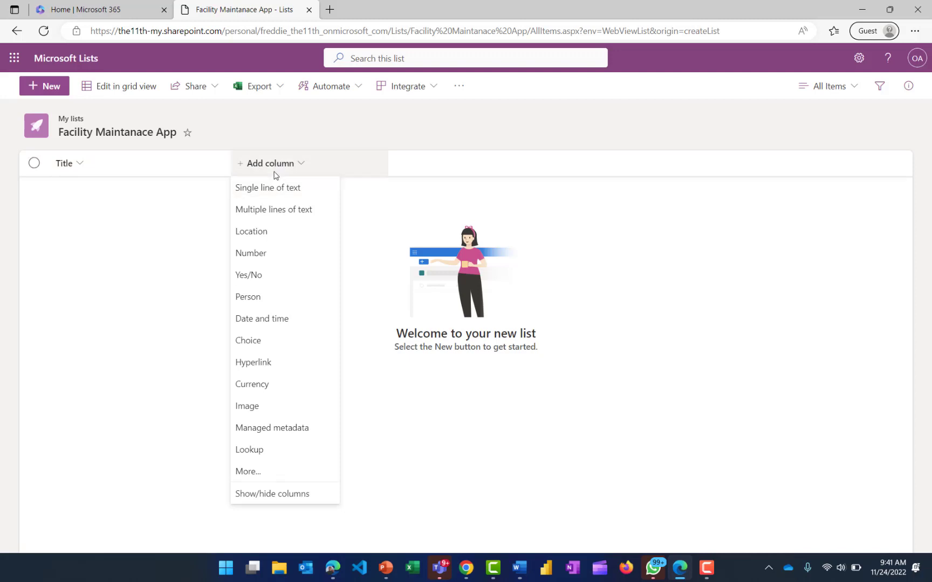
left_click(264, 345)
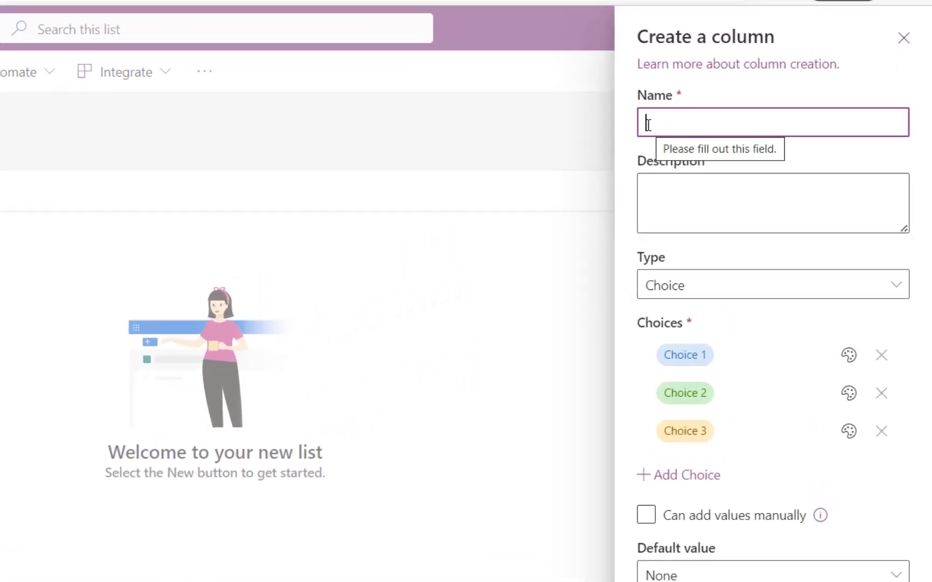
type("Ve")
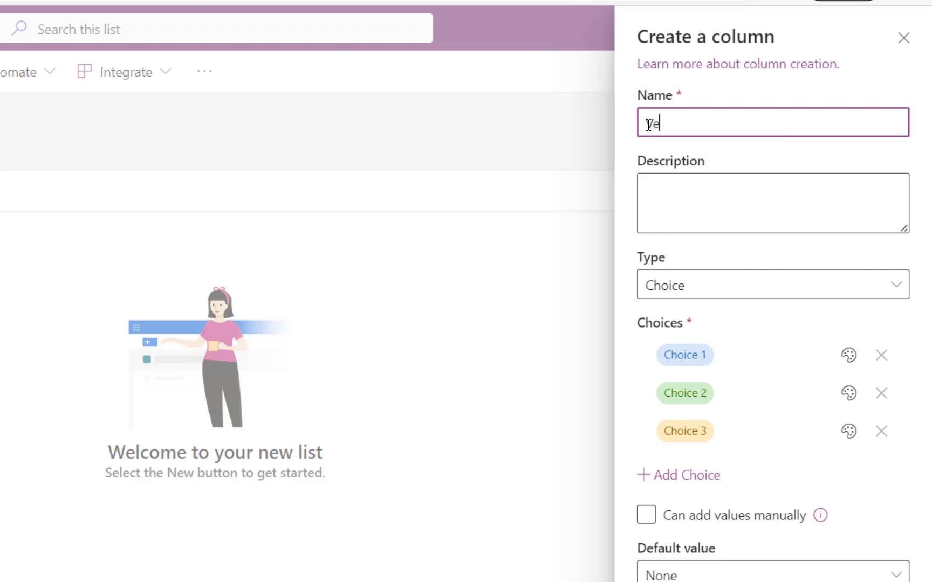
type("nueName")
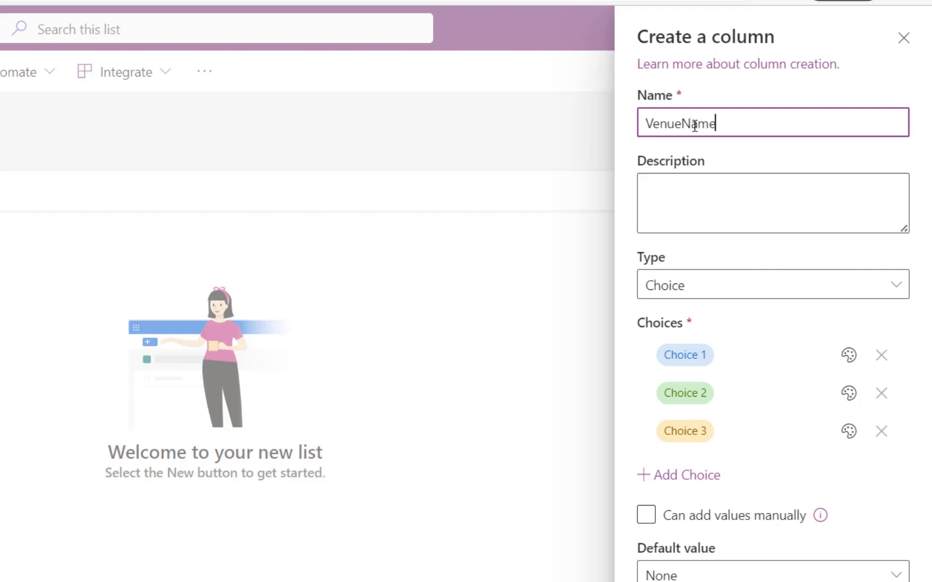
- Set the three VenueName choices to Sapetro, Chapel and QueenEsther, and save the column
left_click(701, 348)
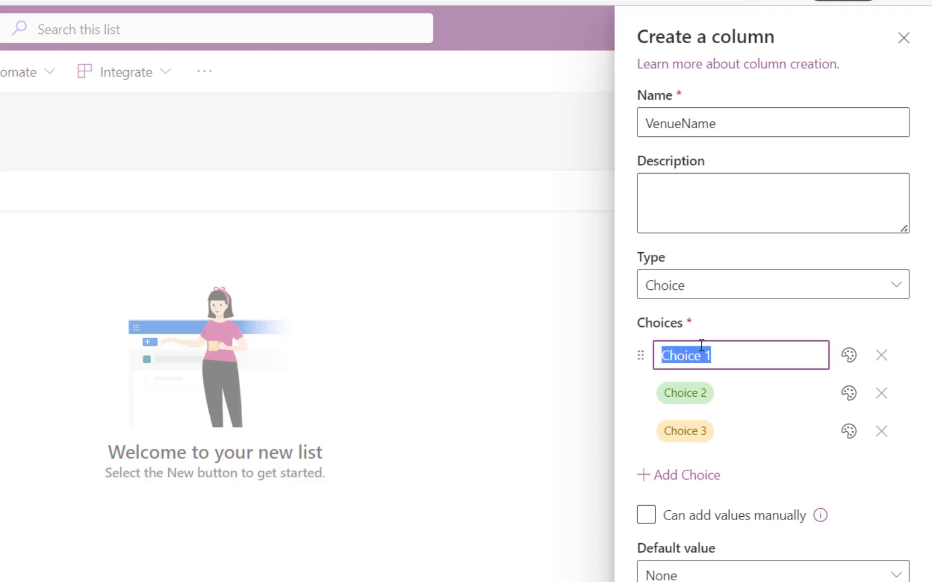
type("Sa")
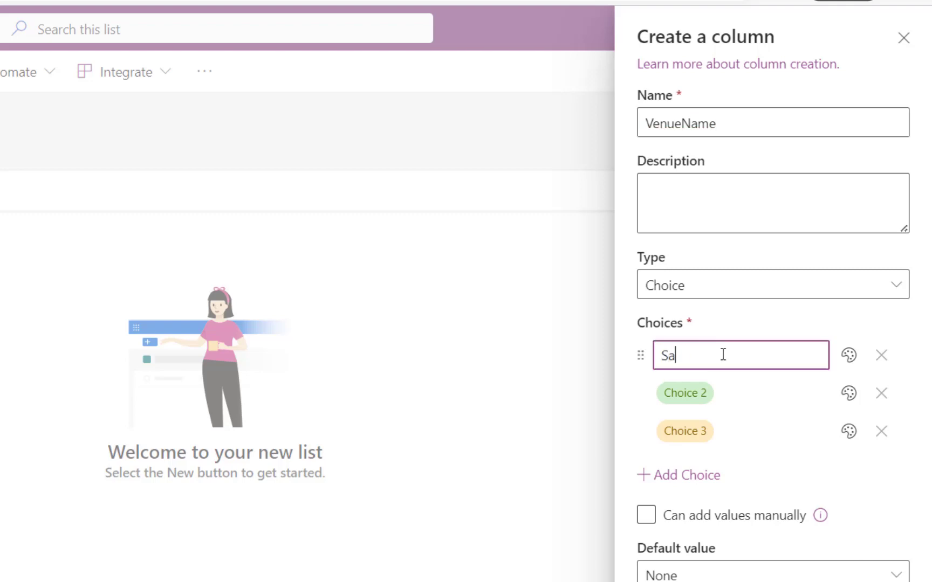
type("petro")
left_click(713, 394)
type("C")
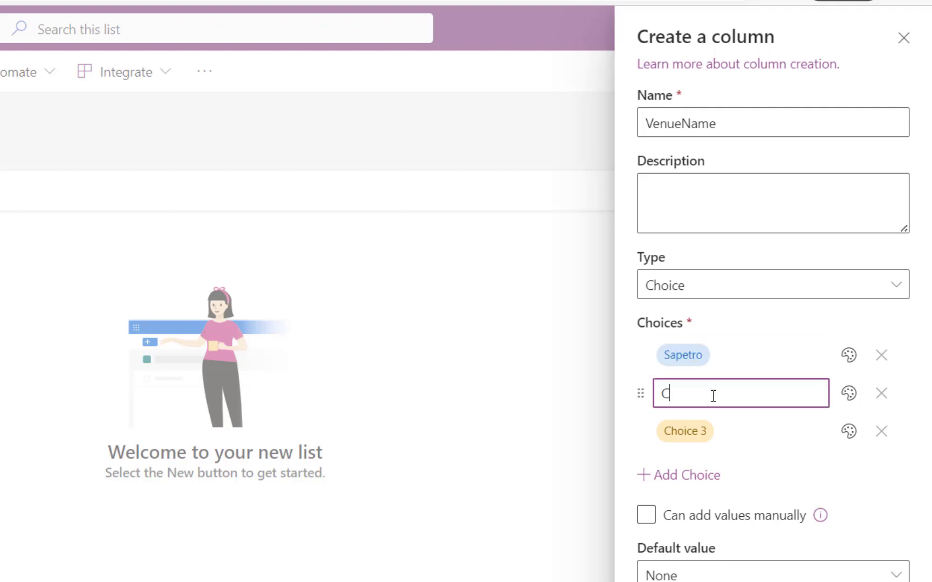
type("hapel")
left_click(710, 433)
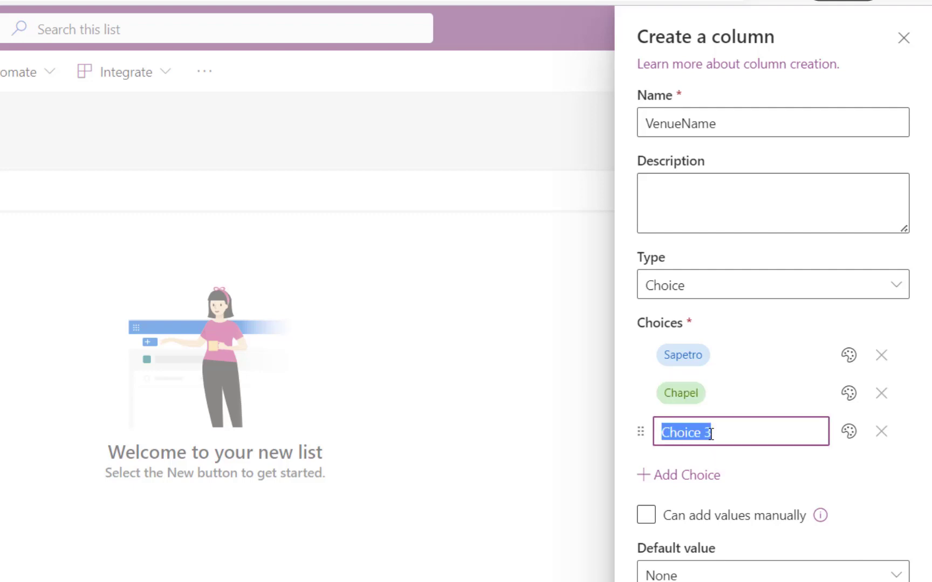
type("Q")
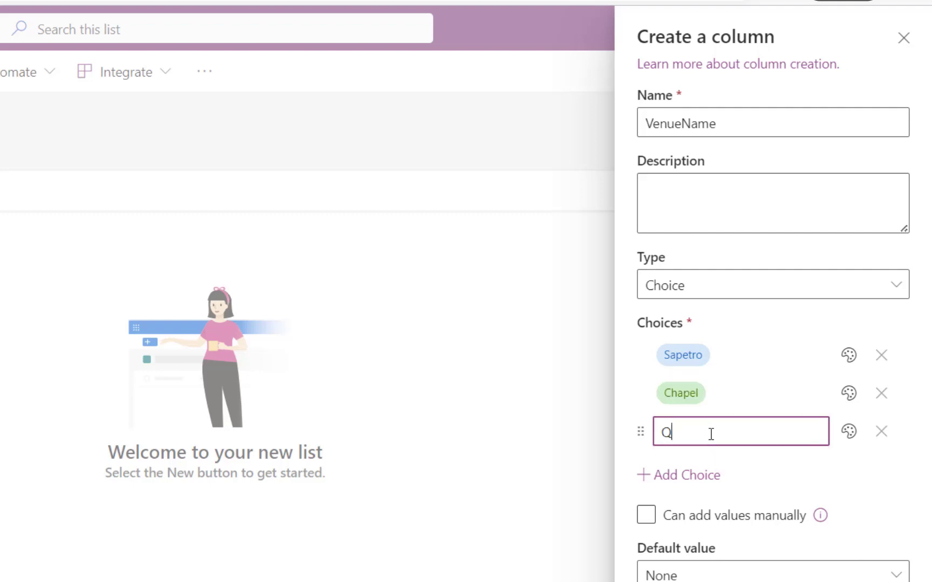
type("e")
key("BackSpace")
type("ueenEl")
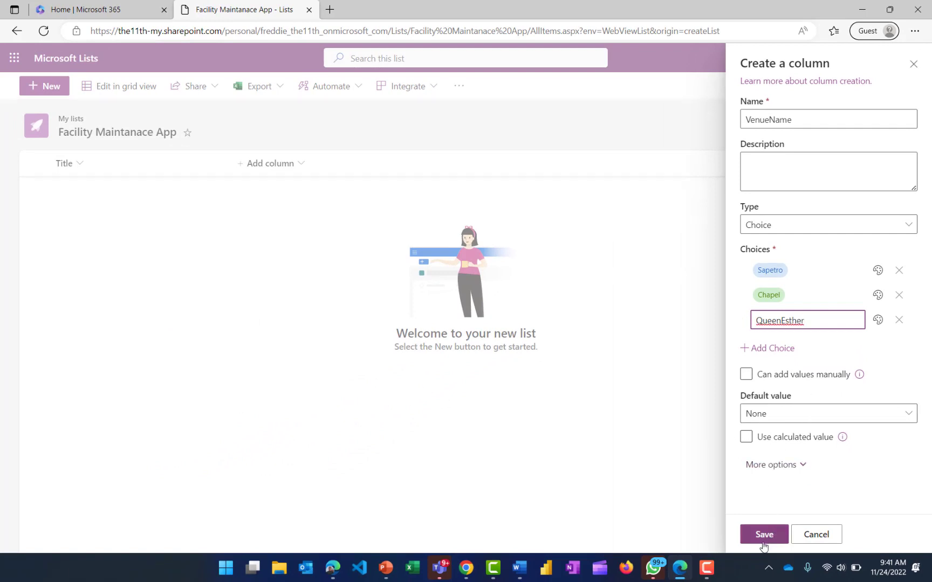
left_click(774, 534)
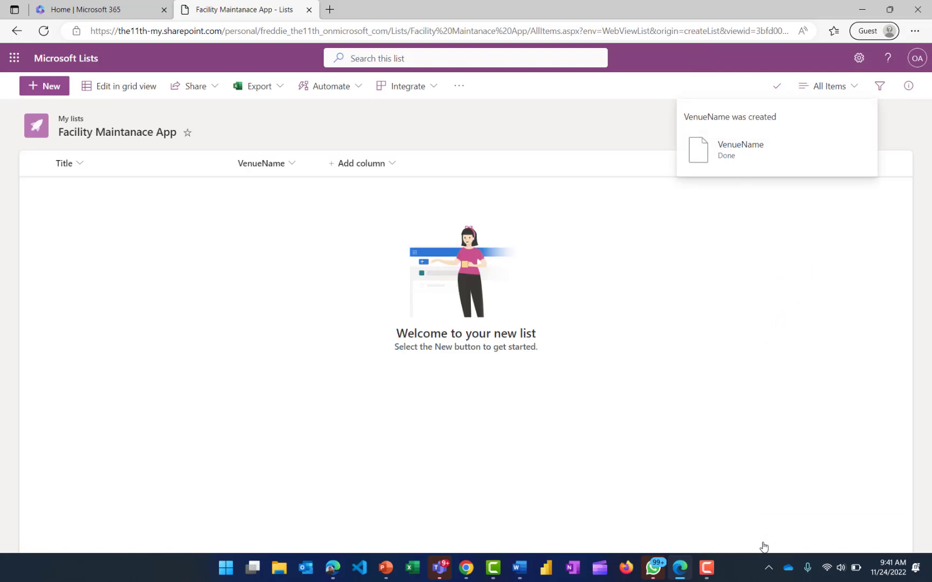
- Add a multiple-lines-of-text column named DamageObserved to the list
left_click(363, 161)
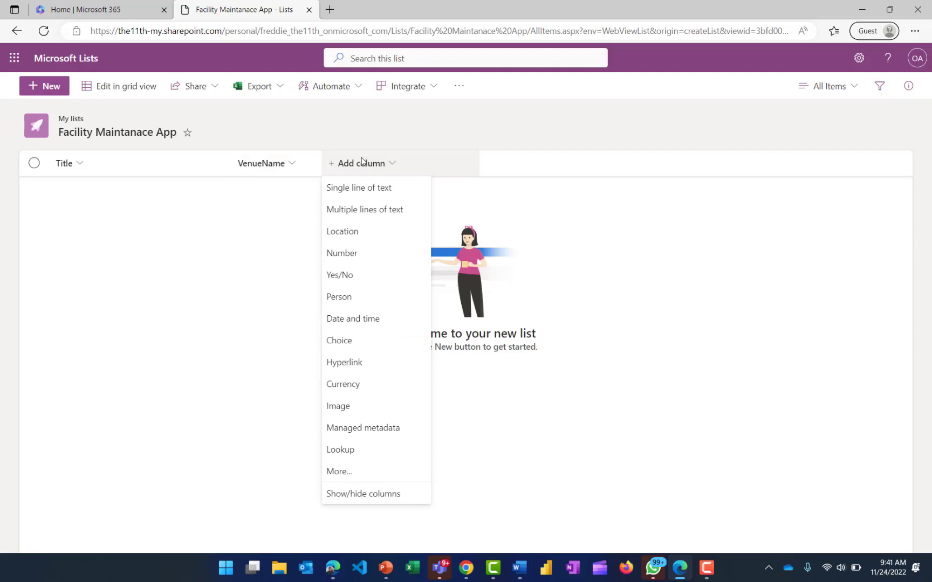
left_click(374, 214)
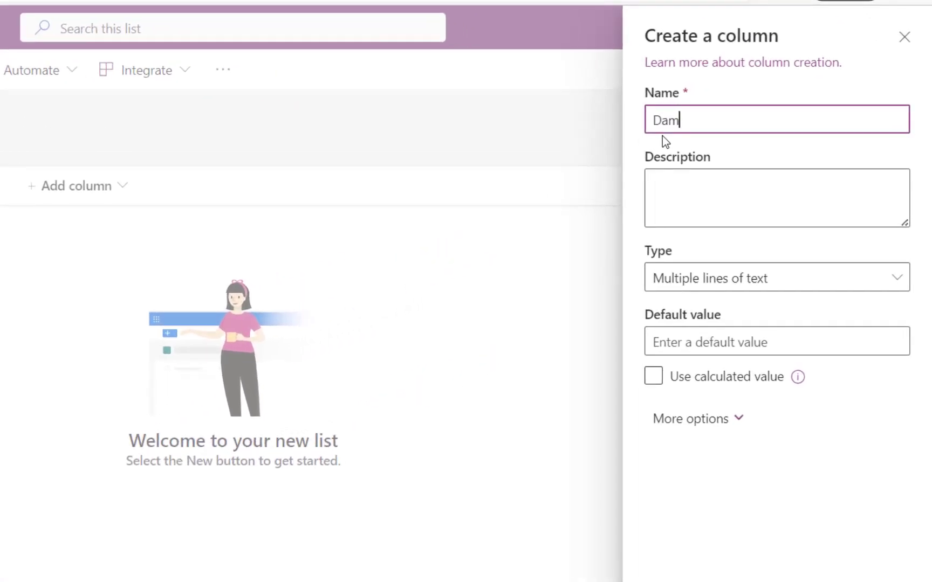
type("DamageObserved")
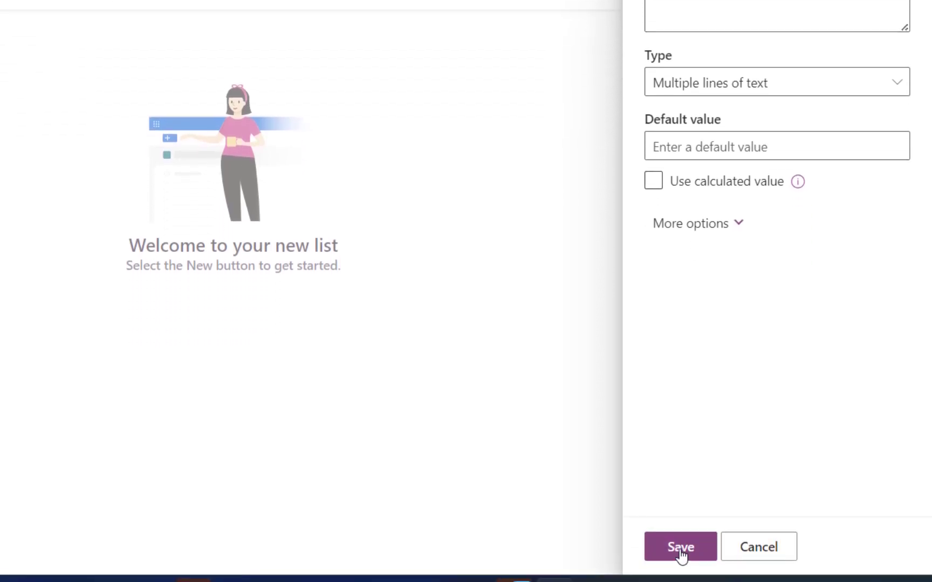
left_click(681, 553)
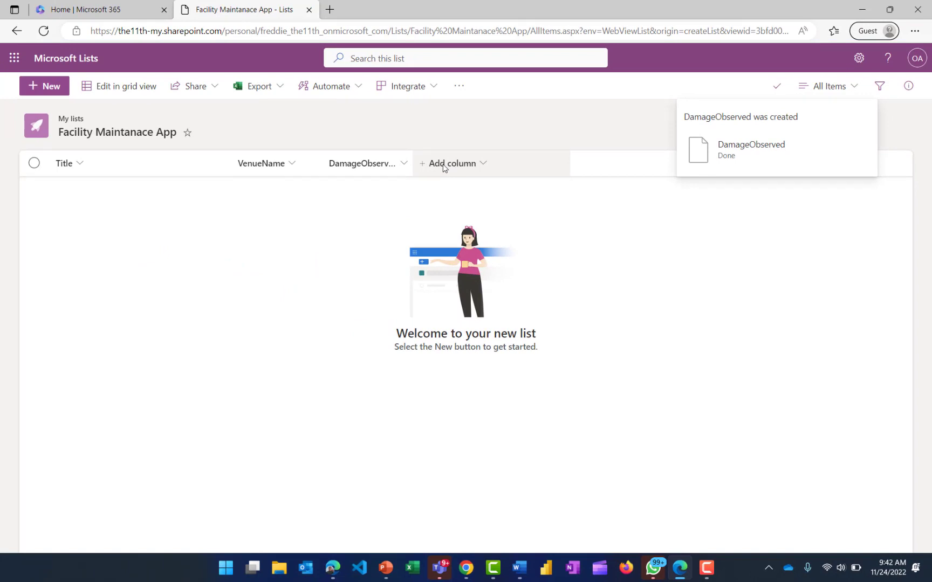
- Add an Image column named DamagedImage to the list
left_click(443, 164)
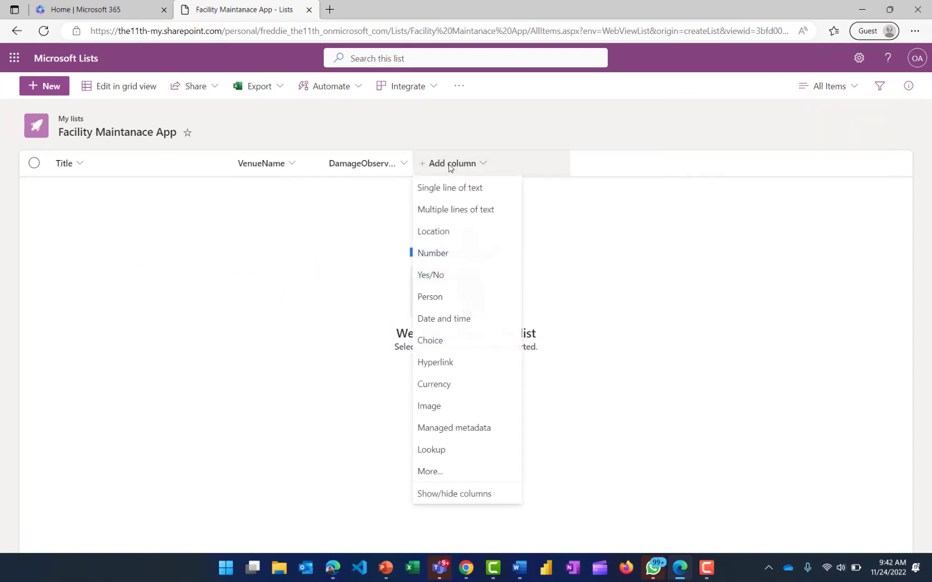
left_click(429, 406)
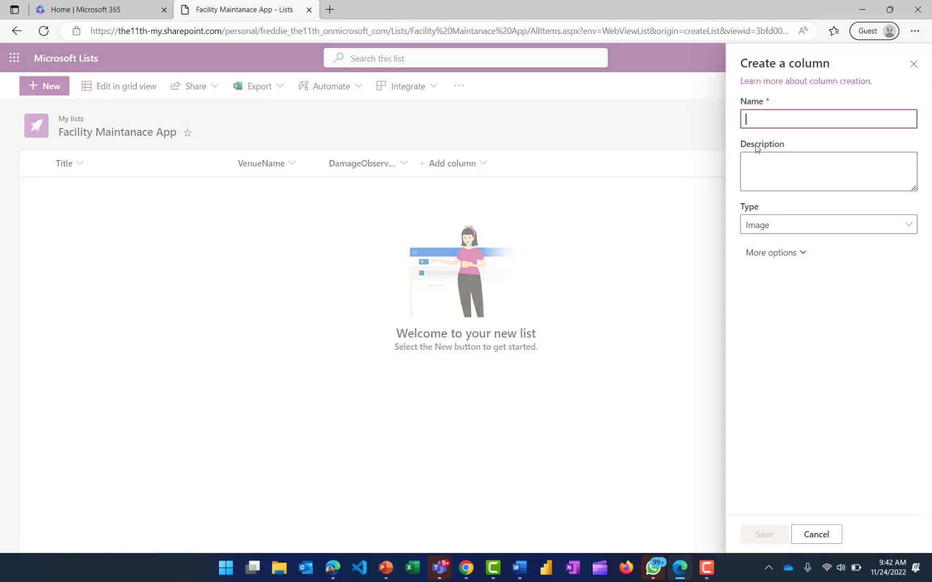
type("DamagedImage")
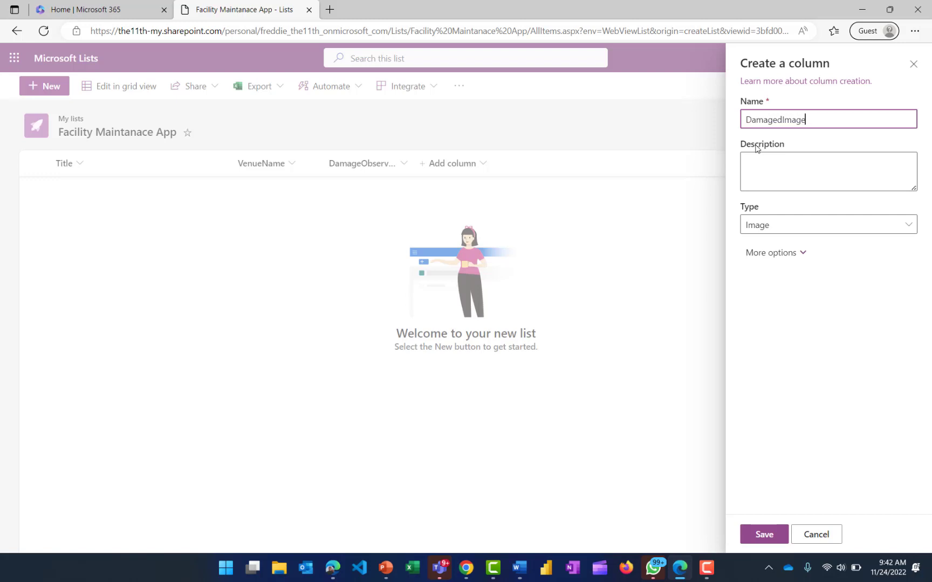
left_click(759, 535)
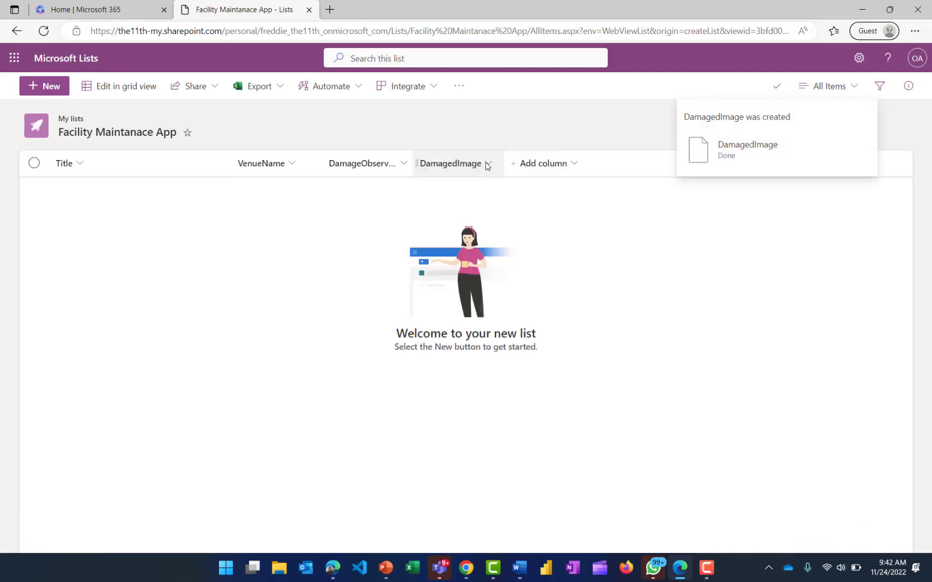
- Add a Person column named AssignedTo to the list
left_click(536, 165)
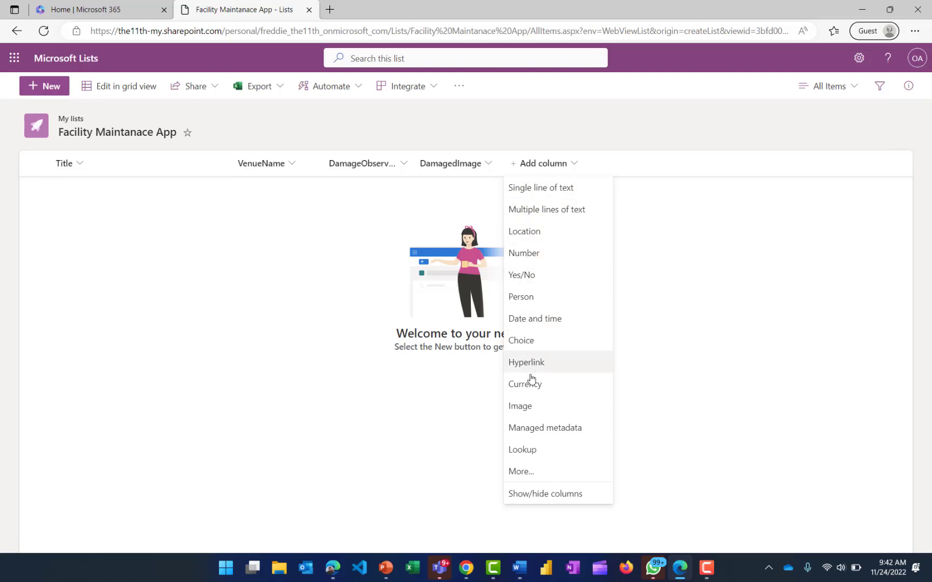
left_click(529, 307)
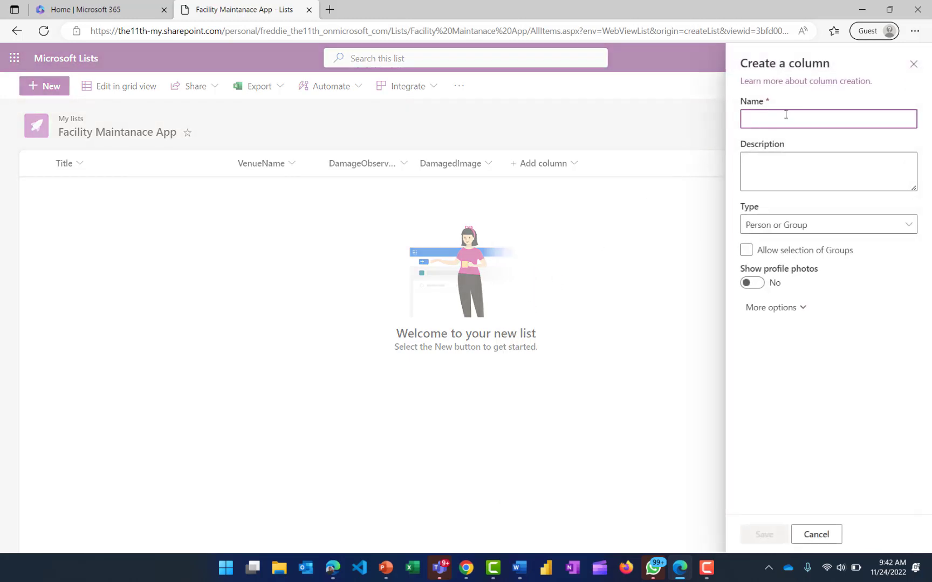
type("AssignedTo")
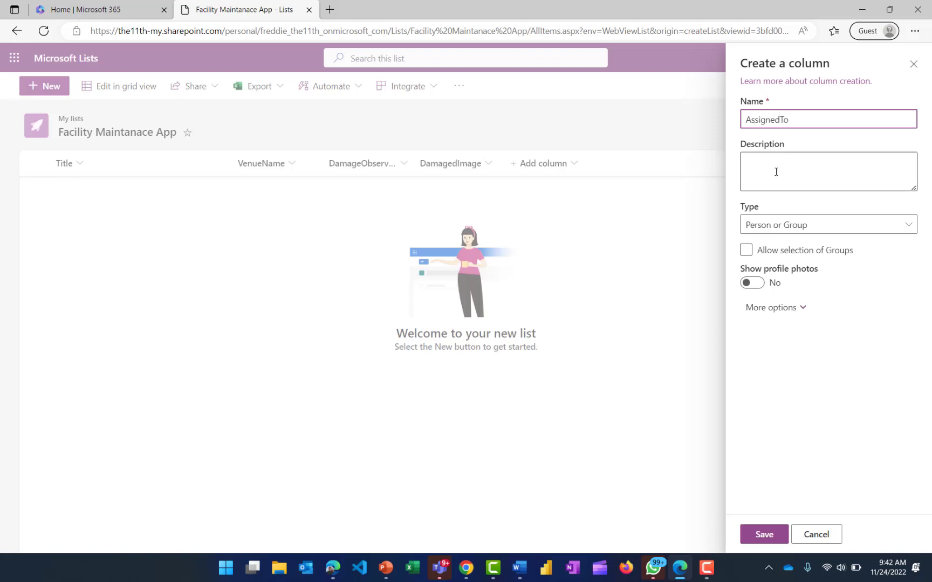
left_click(768, 538)
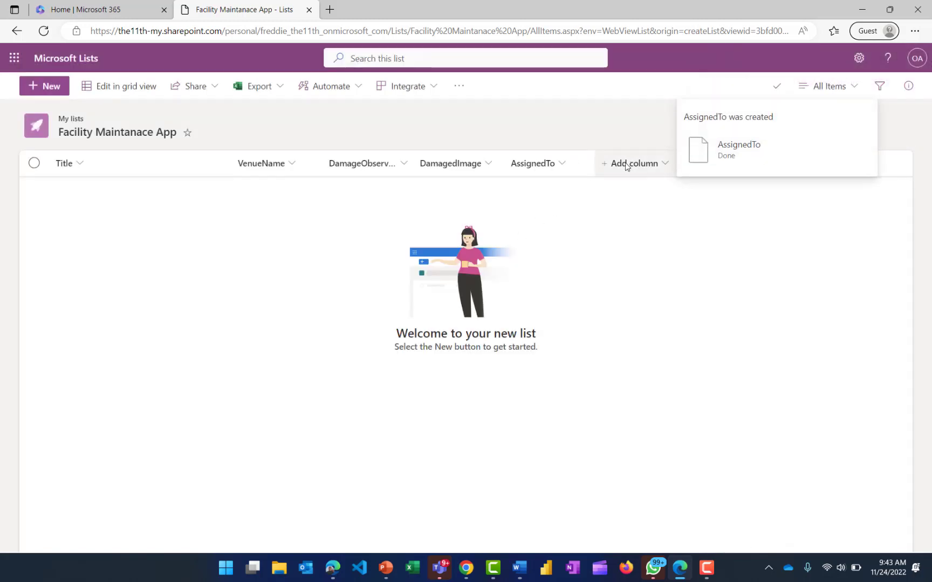
- Start a new Choice column for the list and name it IssueStatus
left_click(626, 164)
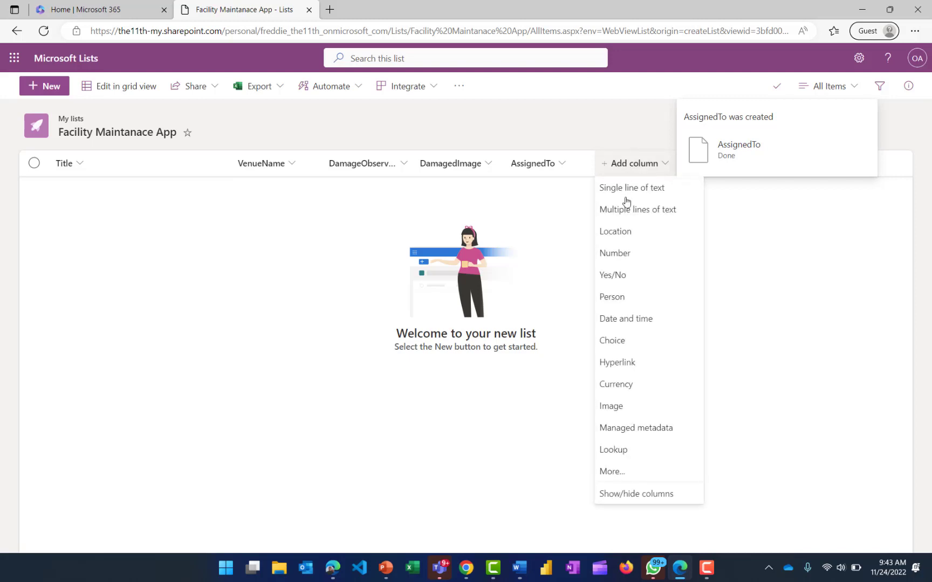
left_click(614, 341)
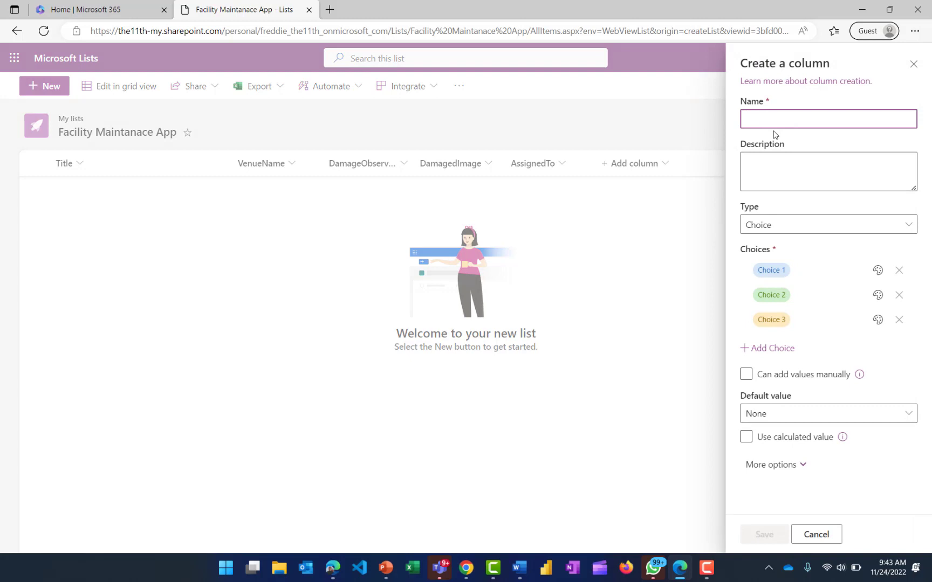
type("IssueSt")
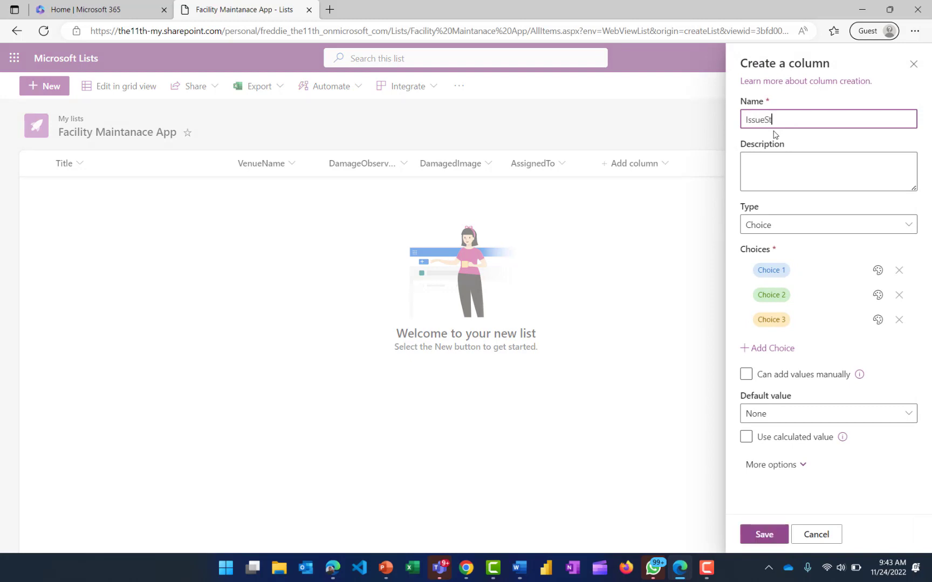
type("atus")
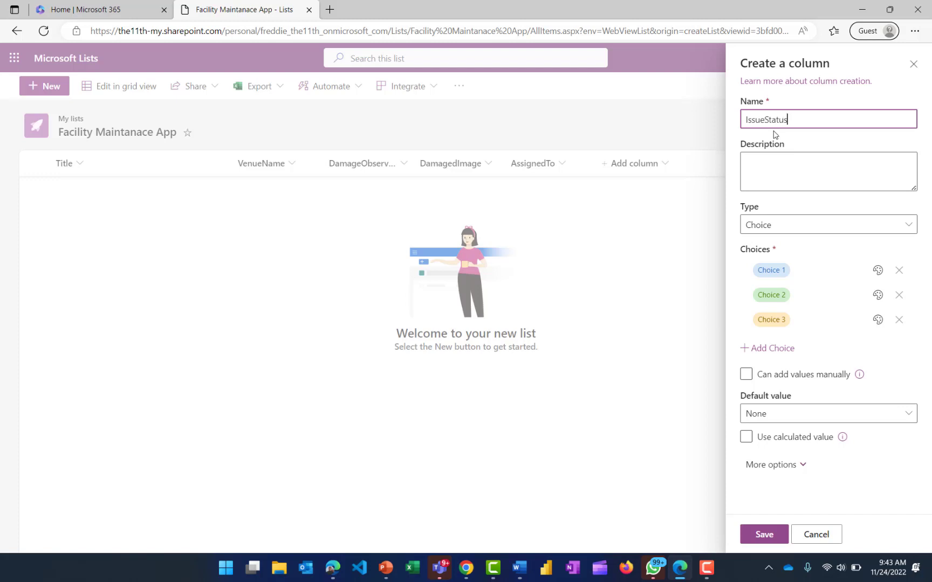
- Set the three IssueStatus choices to New, In Progress and Fixed, and save the column
left_click(776, 268)
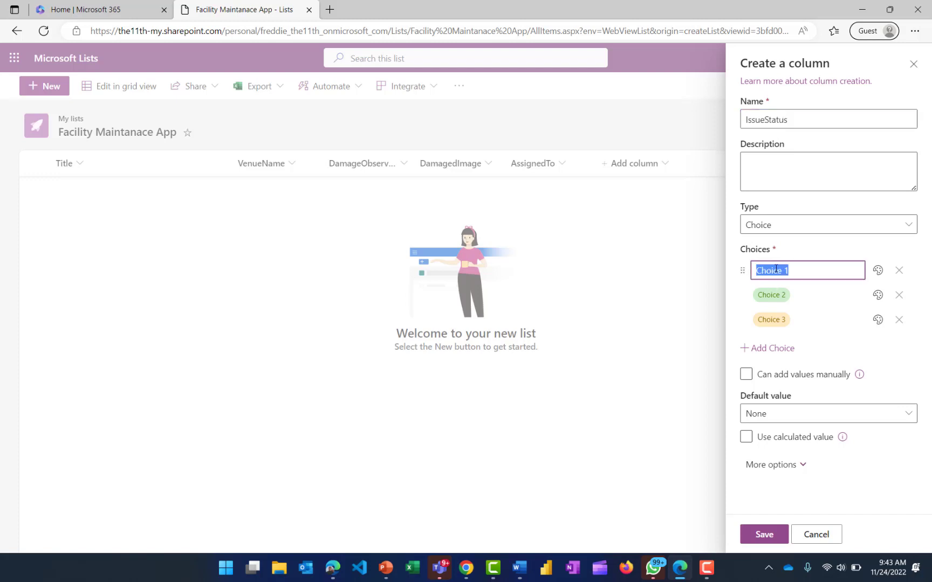
type("New")
left_click(778, 296)
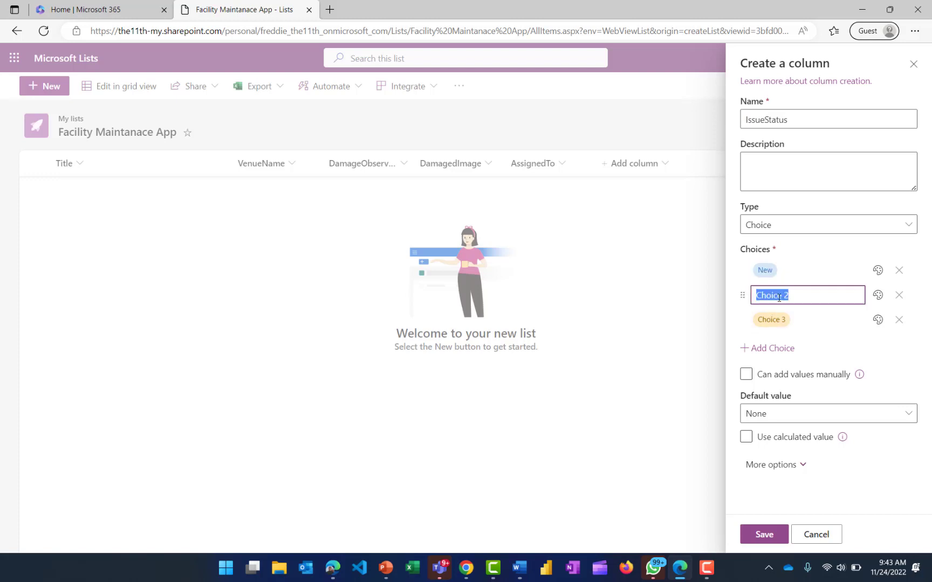
type("InProgress")
left_click(764, 296)
left_click(776, 323)
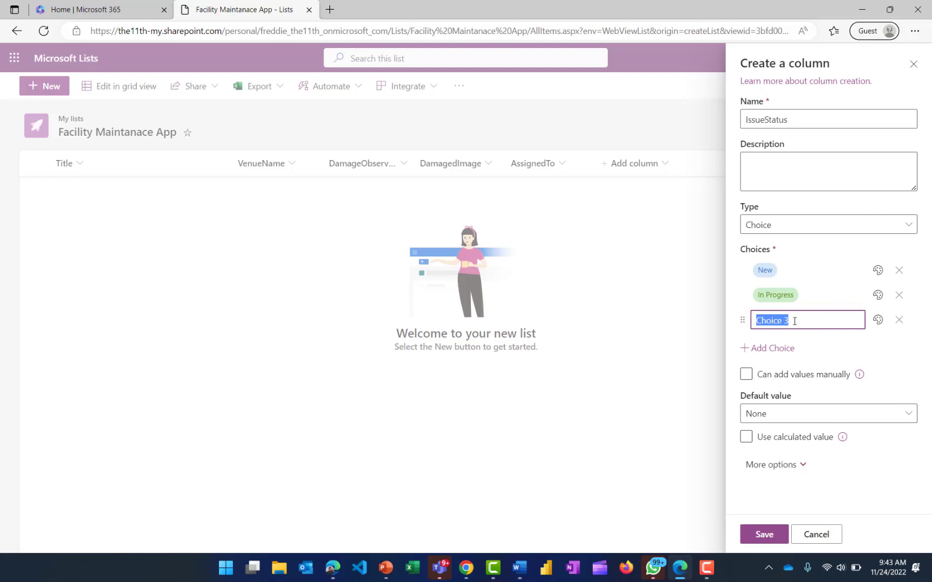
type("Fixed")
left_click(762, 535)
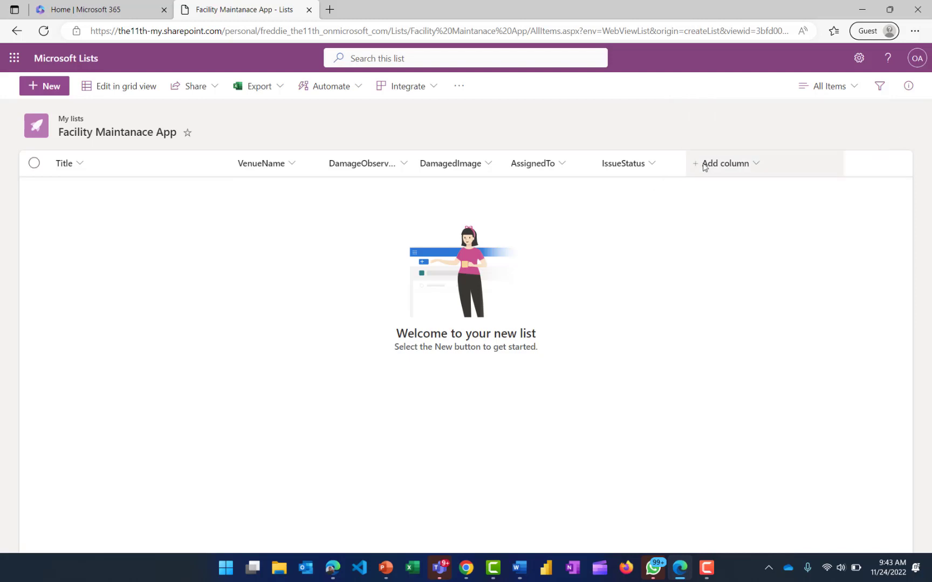
- Add a Date and time column named DateFixed to the list
left_click(711, 168)
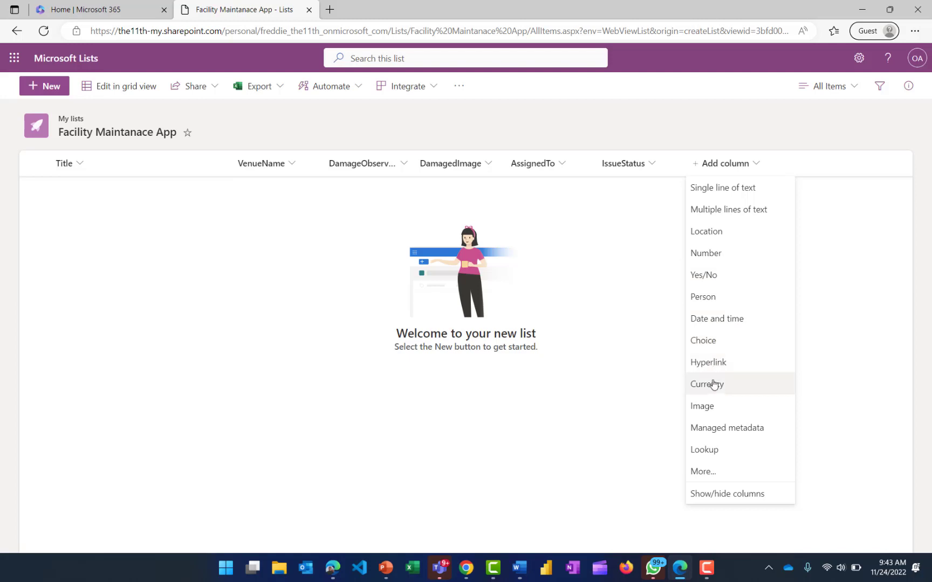
left_click(712, 320)
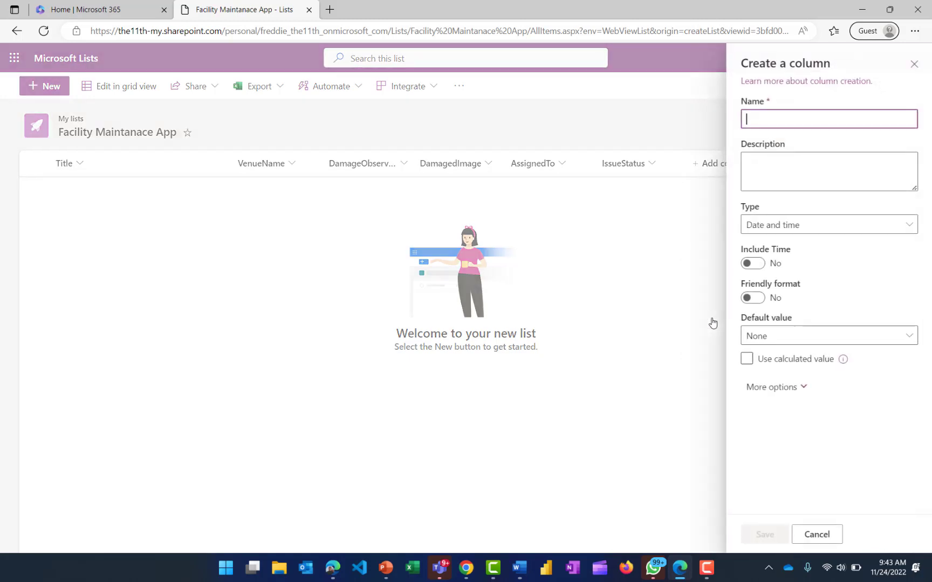
type("DateFi")
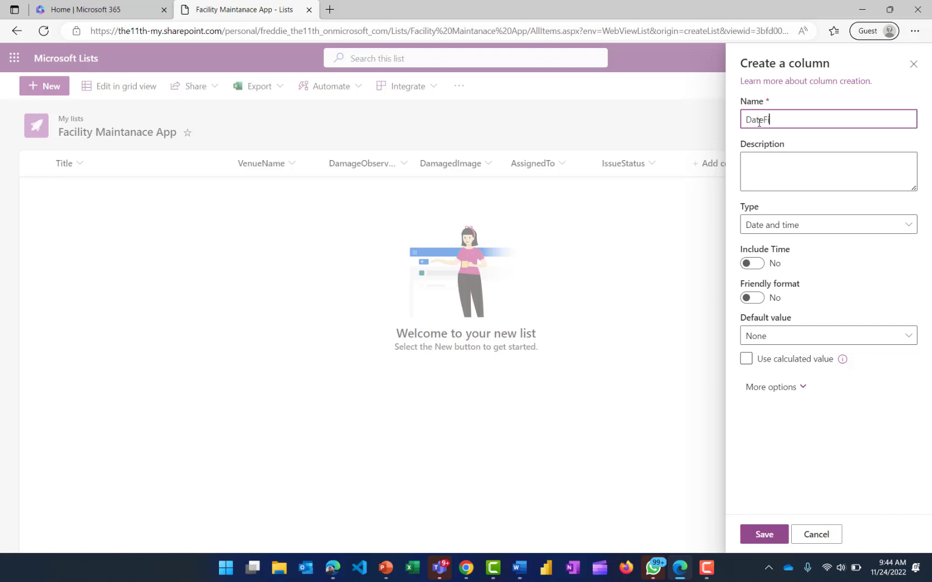
type("xed")
left_click(761, 543)
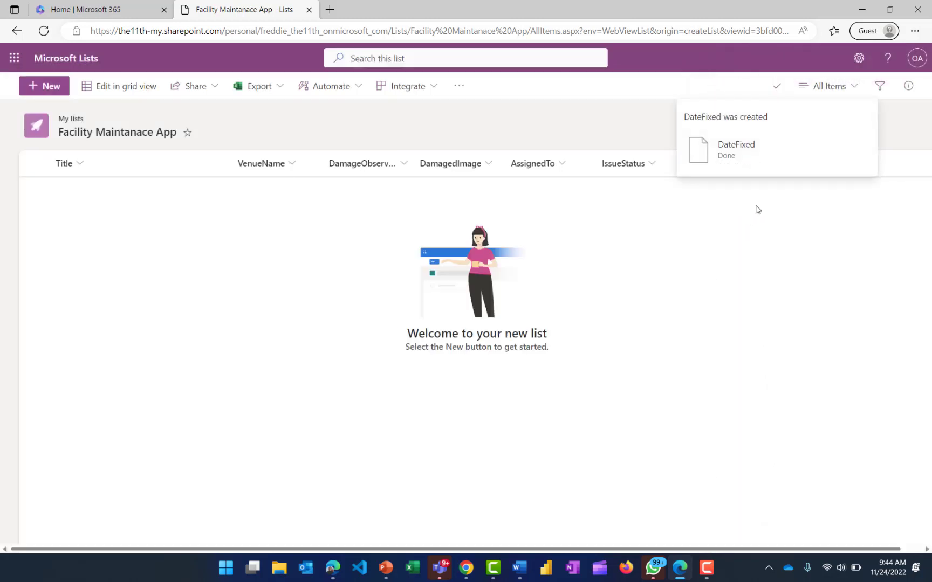
- Add an Image column named FixedImage to the list
left_click(898, 162)
left_click(735, 219)
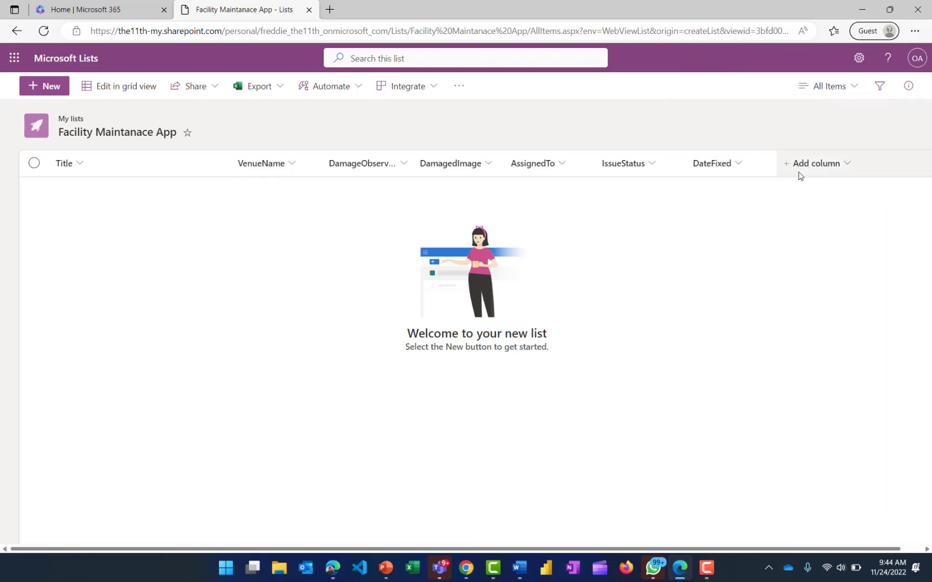
left_click(799, 173)
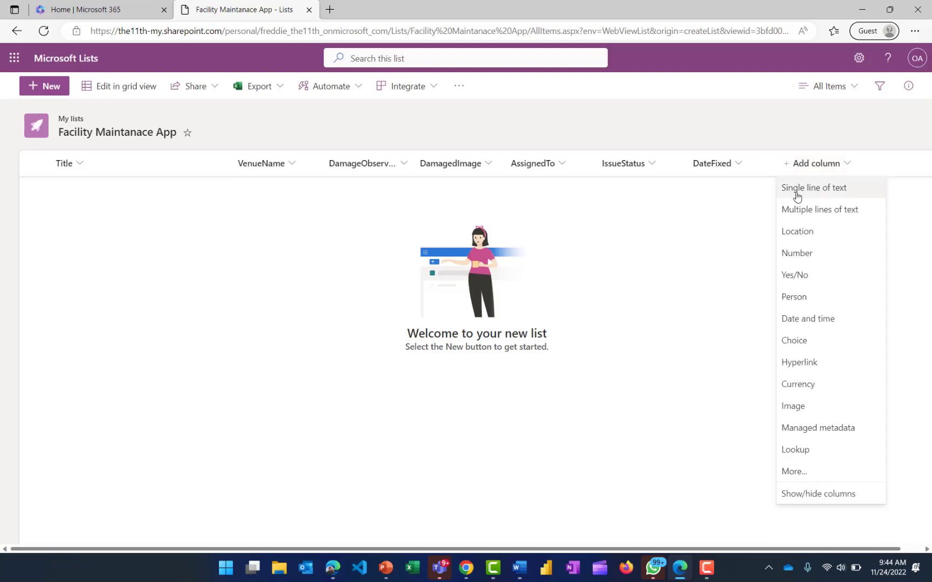
left_click(794, 406)
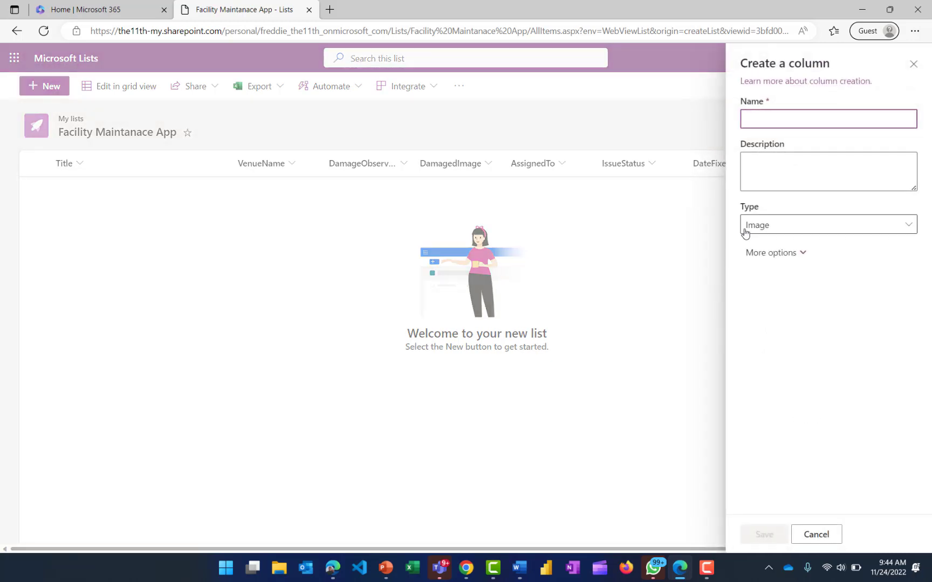
type("Fixe")
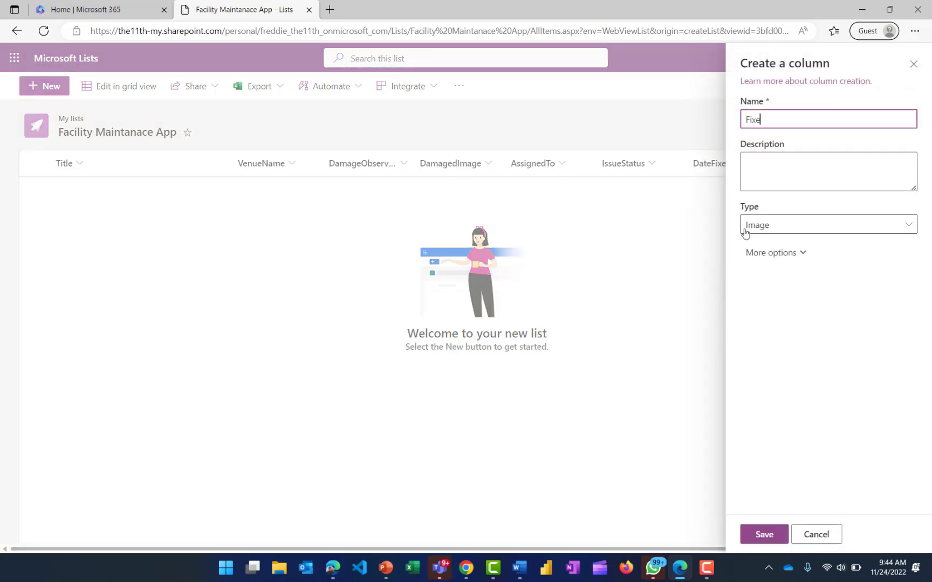
type("dImage")
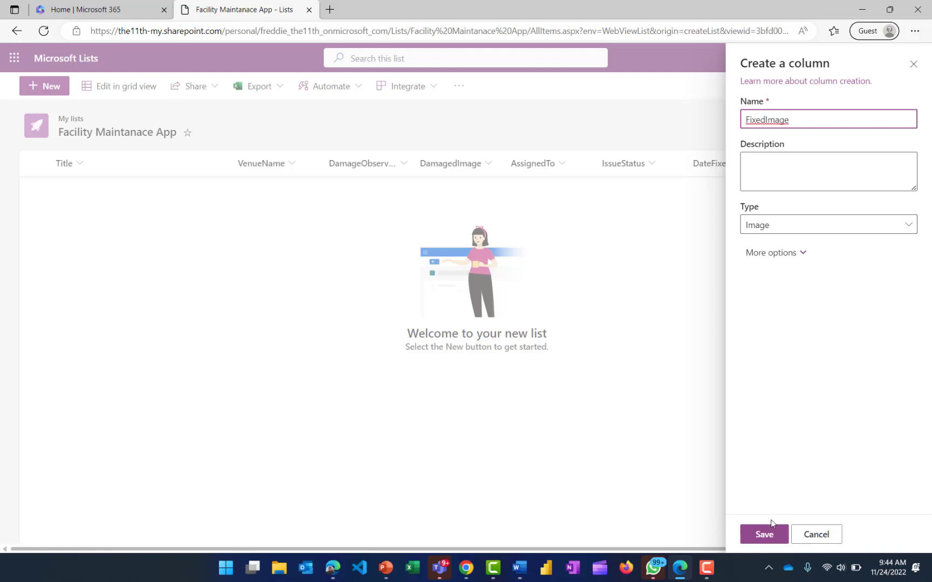
left_click(764, 535)
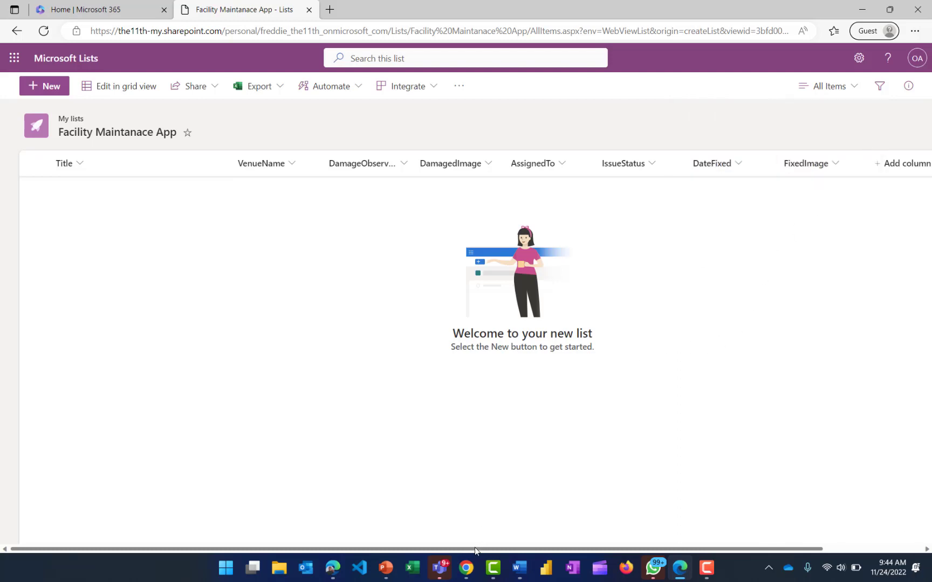
- Add a Date and time column named DateInspected to the list
left_click_drag(474, 548, 659, 528)
left_click(808, 166)
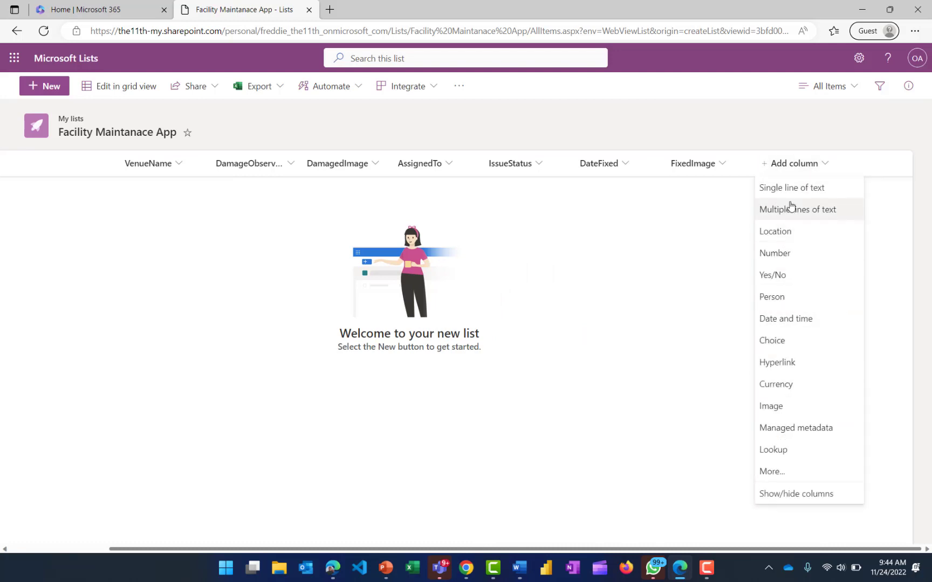
left_click(782, 319)
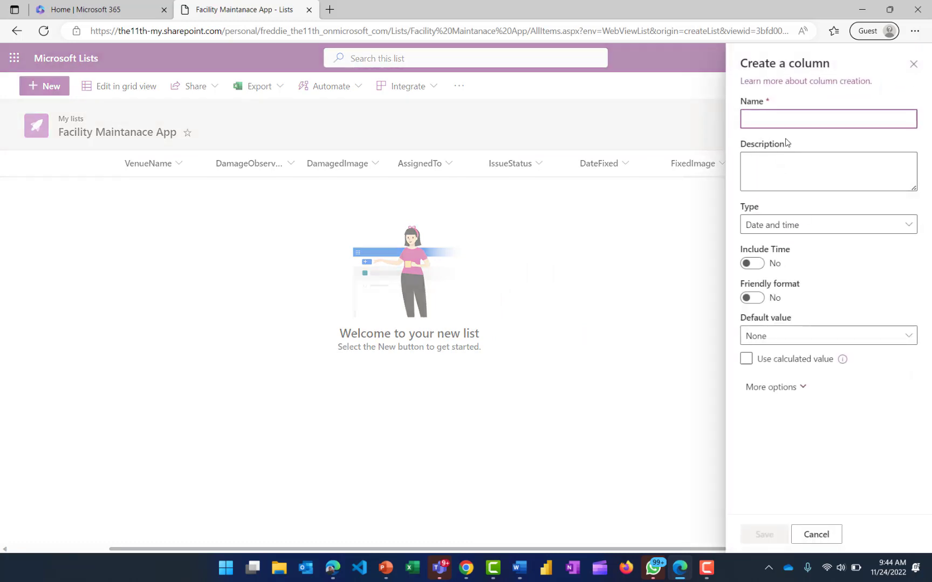
type("DateInspected")
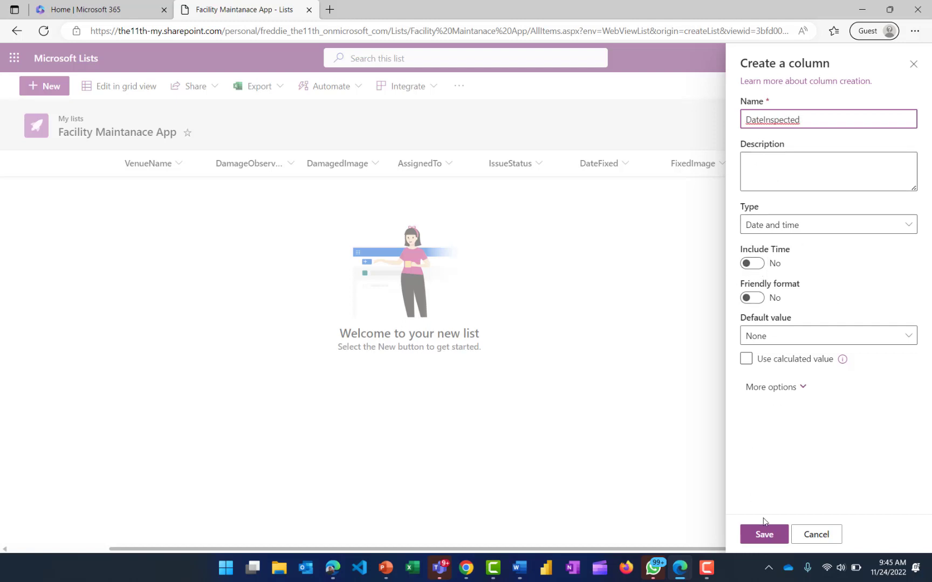
left_click(761, 541)
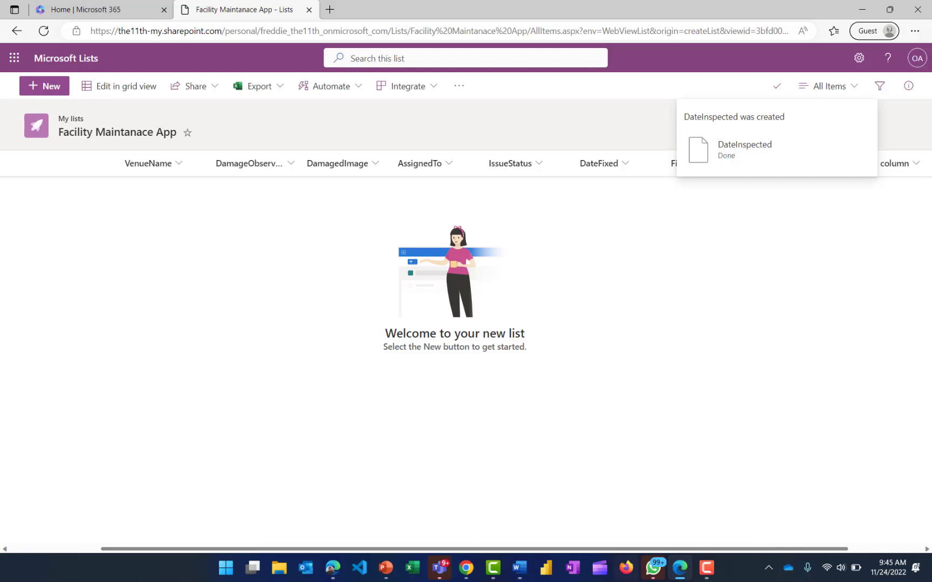
- Add a multiple-lines-of-text column named InspectionComment to the list
left_click_drag(584, 549, 704, 533)
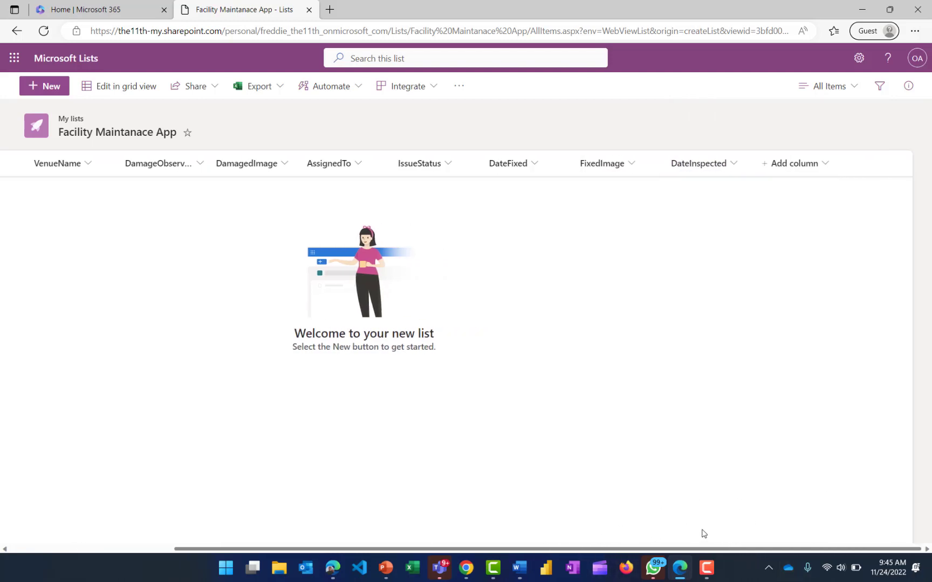
left_click(786, 170)
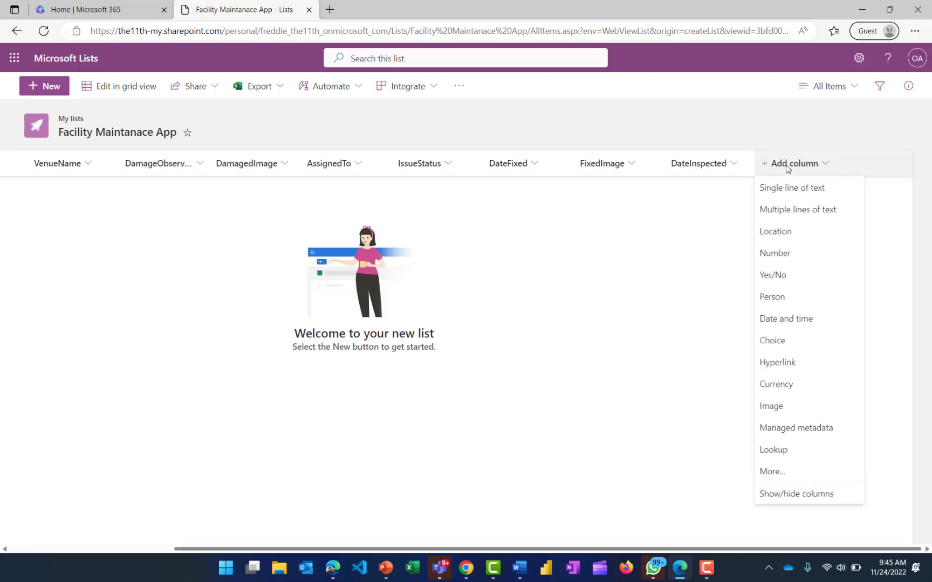
left_click(787, 214)
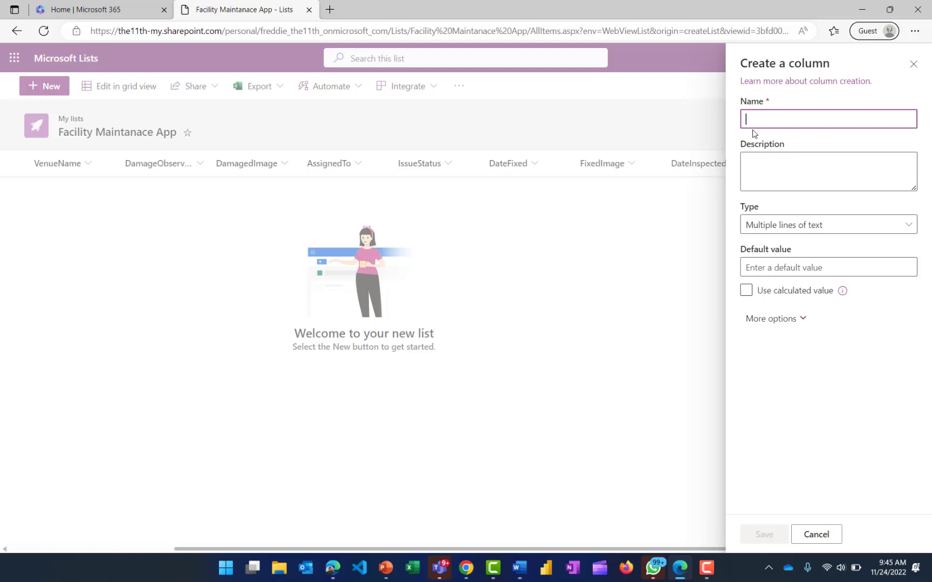
type("Insp")
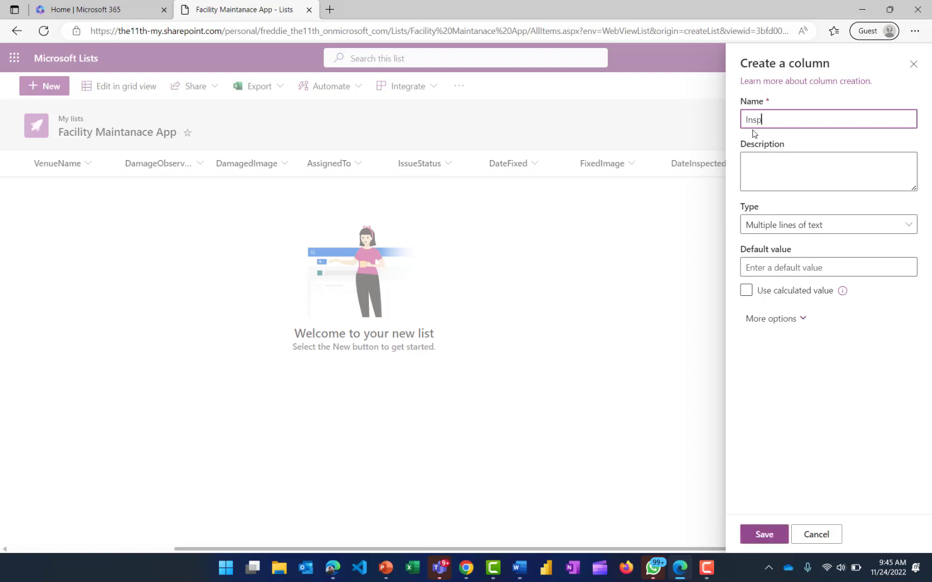
type("ectionComment")
left_click(757, 534)
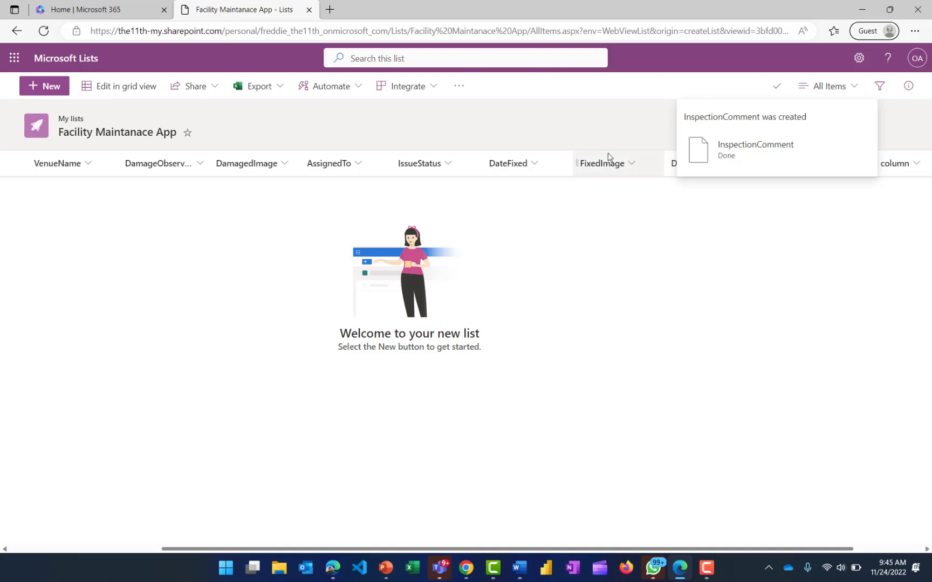
- Add a Person column named FixedApproval to the list
left_click(884, 163)
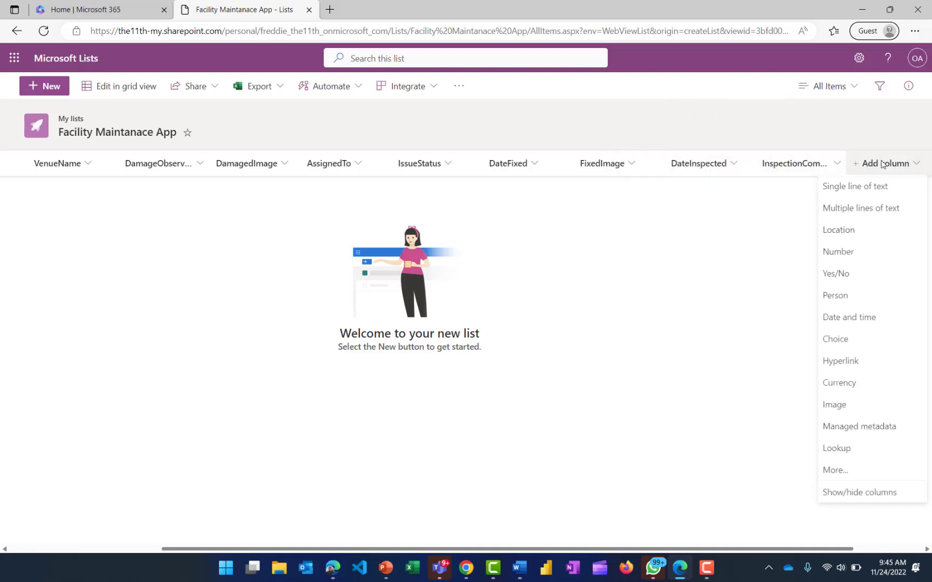
left_click(839, 300)
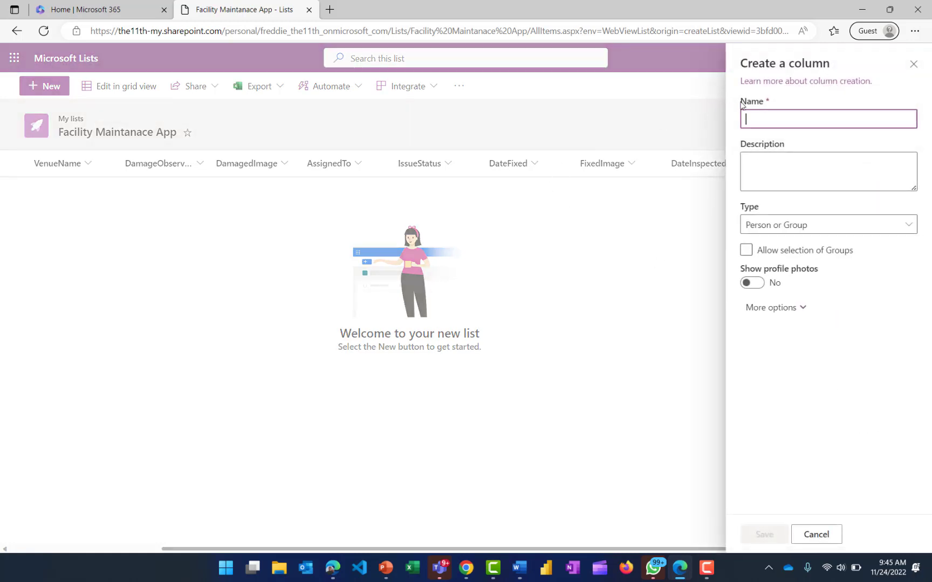
type("Fixed")
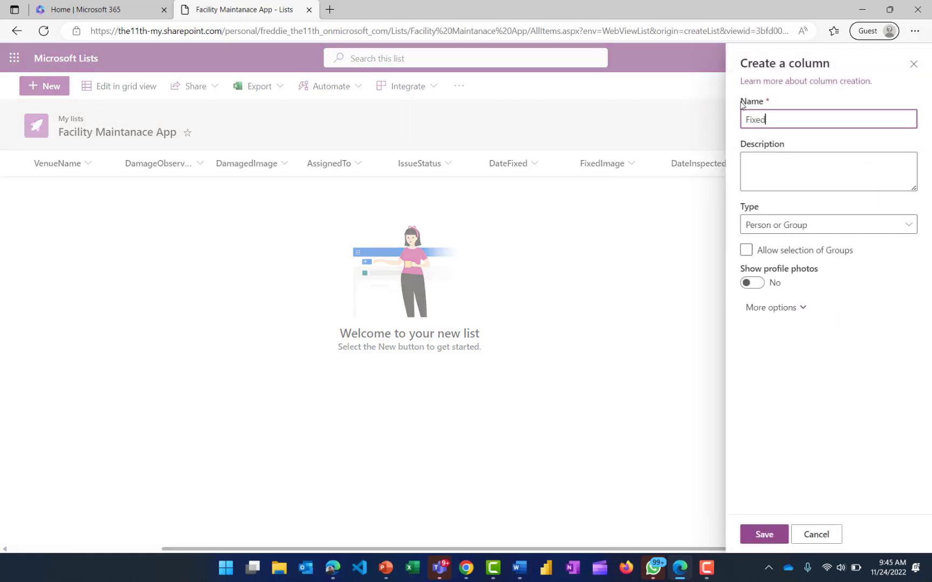
type("Approval")
left_click(761, 532)
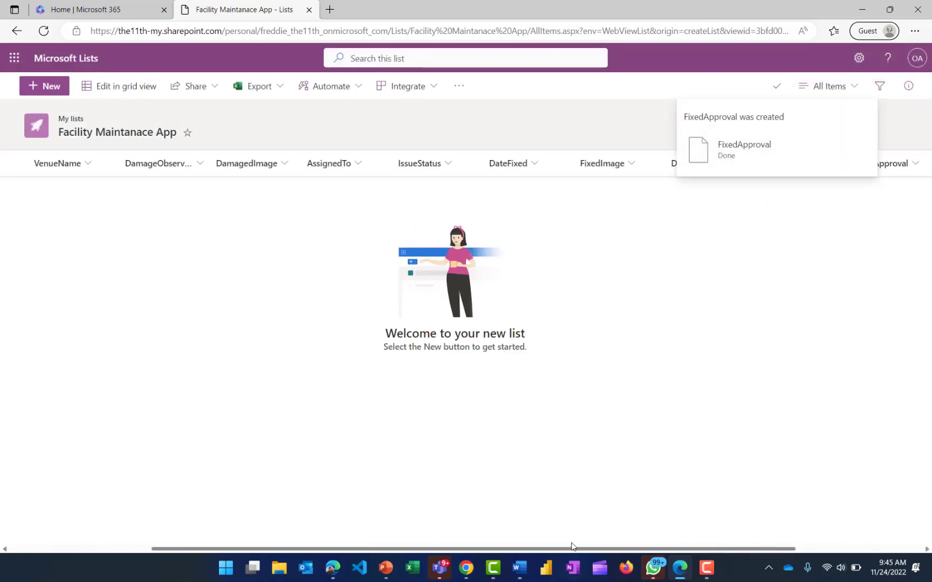
- Add a Currency column named CostFixed to the list
left_click_drag(489, 555, 682, 547)
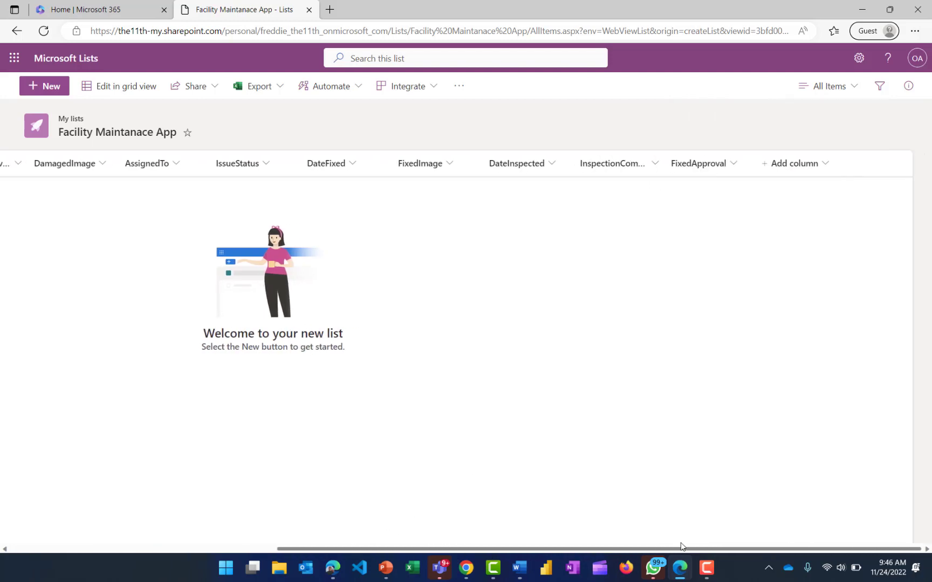
left_click(787, 164)
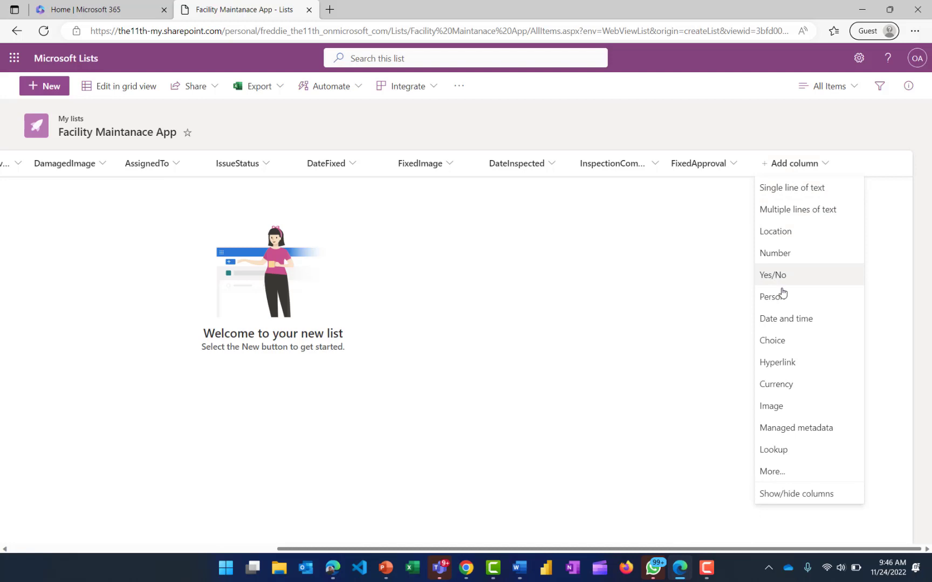
left_click(780, 385)
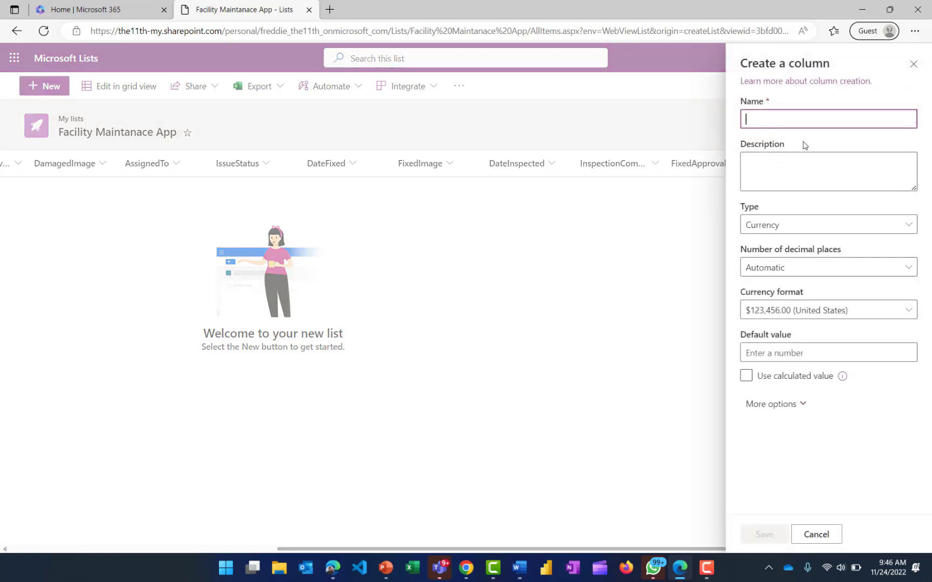
type("CostFixed")
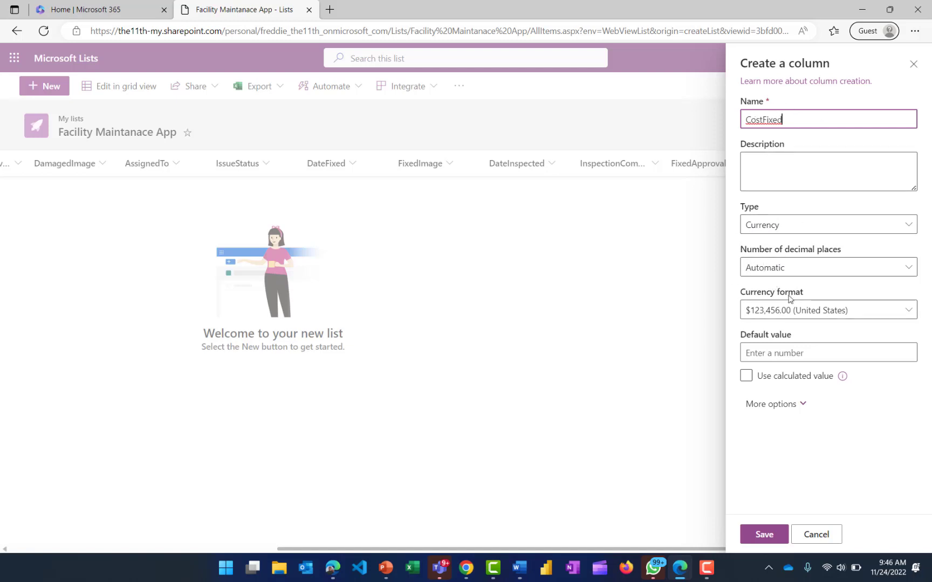
left_click(760, 535)
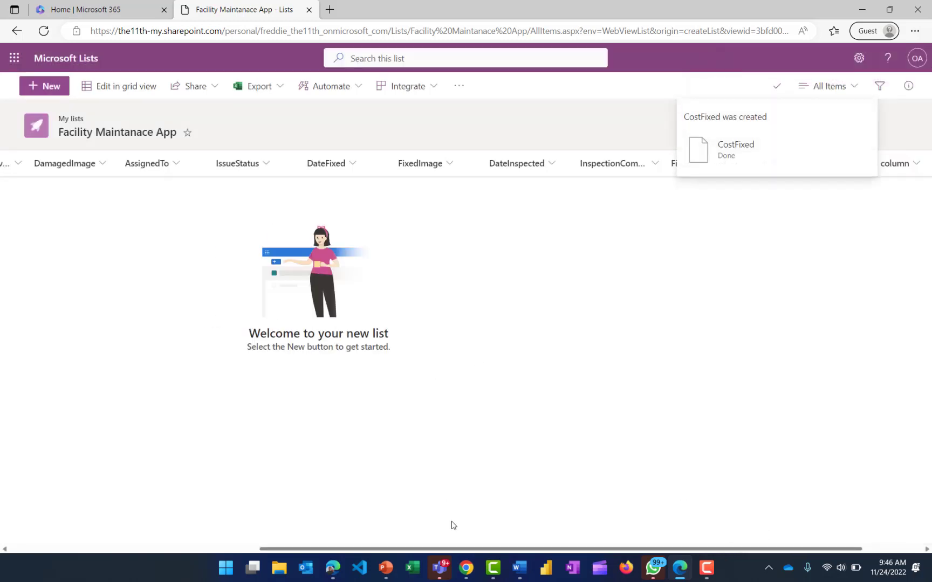
- Edit the list view's columns to hide Title and show Created, and apply the change
left_click_drag(419, 550, 88, 547)
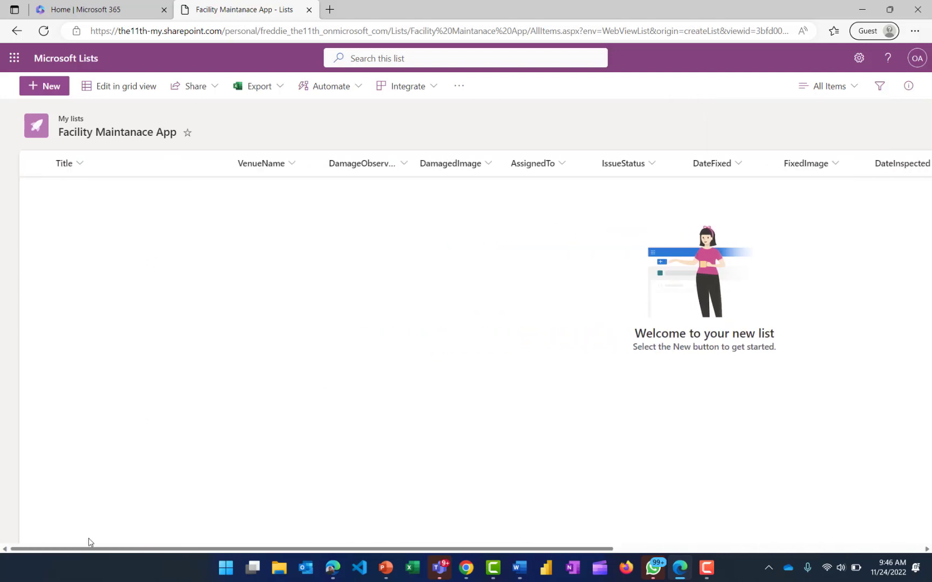
left_click(67, 167)
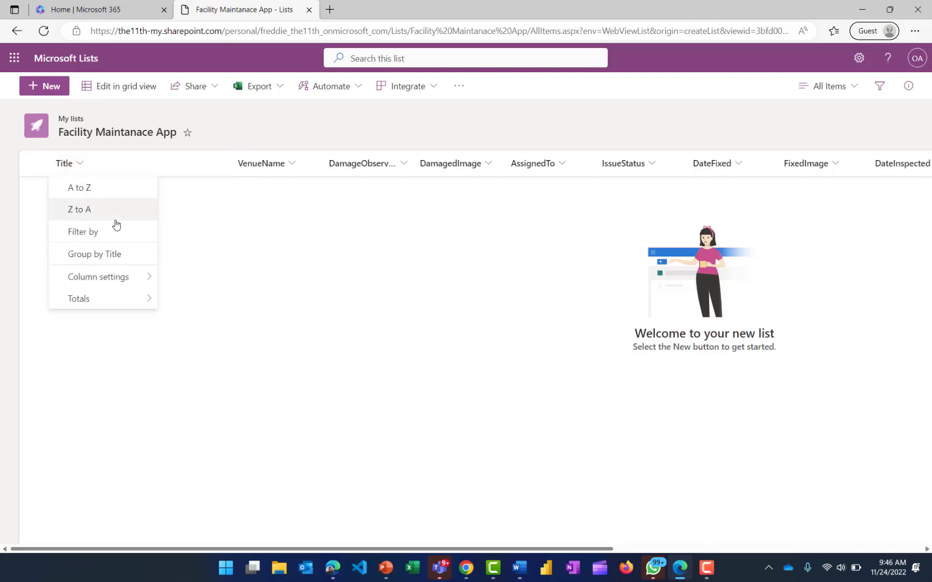
mouse_move(88, 275)
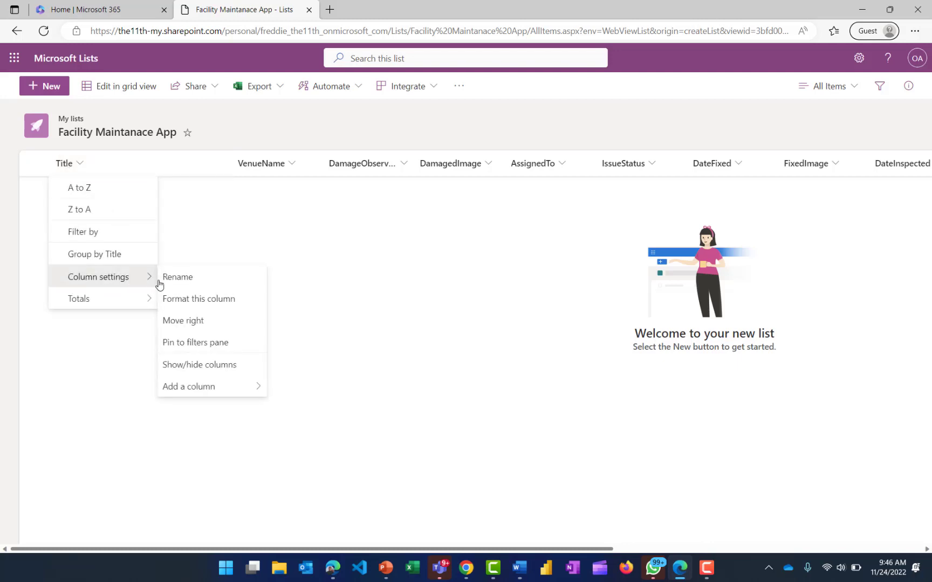
left_click(200, 365)
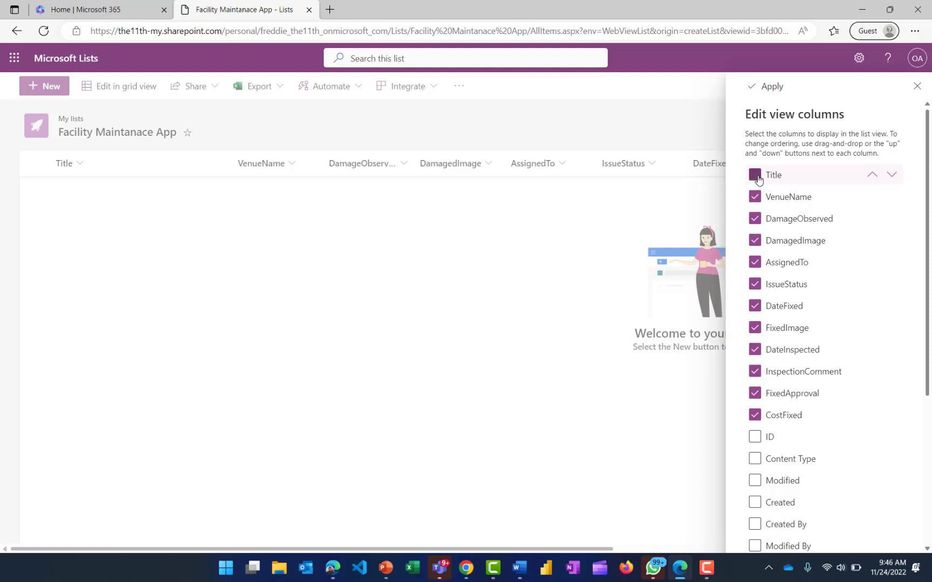
left_click(755, 175)
left_click_drag(927, 218, 909, 427)
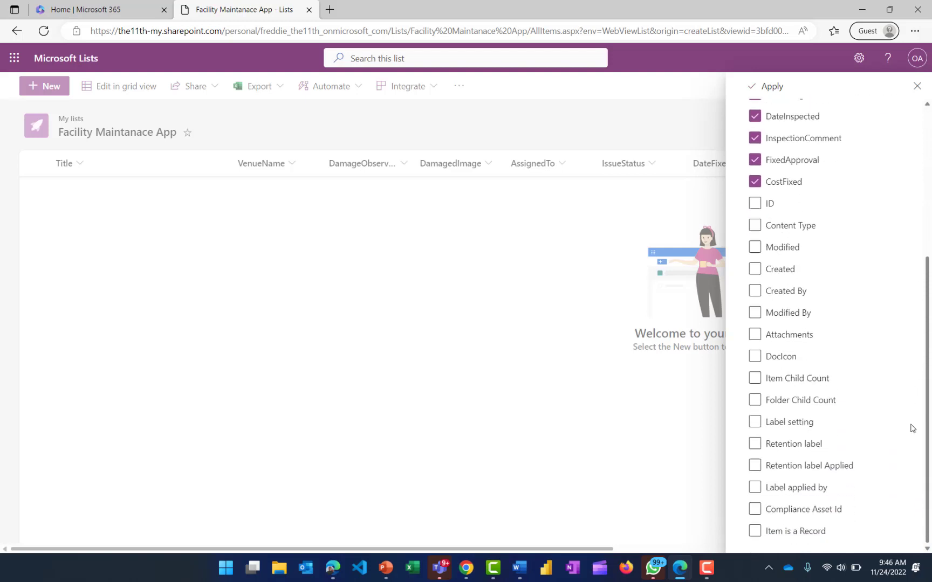
left_click(755, 270)
left_click(769, 88)
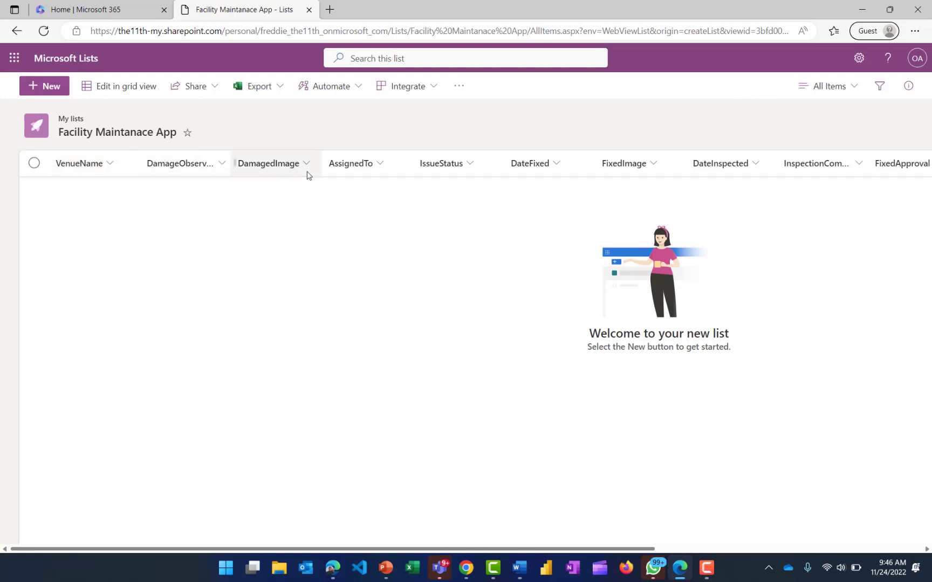
- In the list settings, make the Title column no longer require information, save it and return to the list
left_click(859, 59)
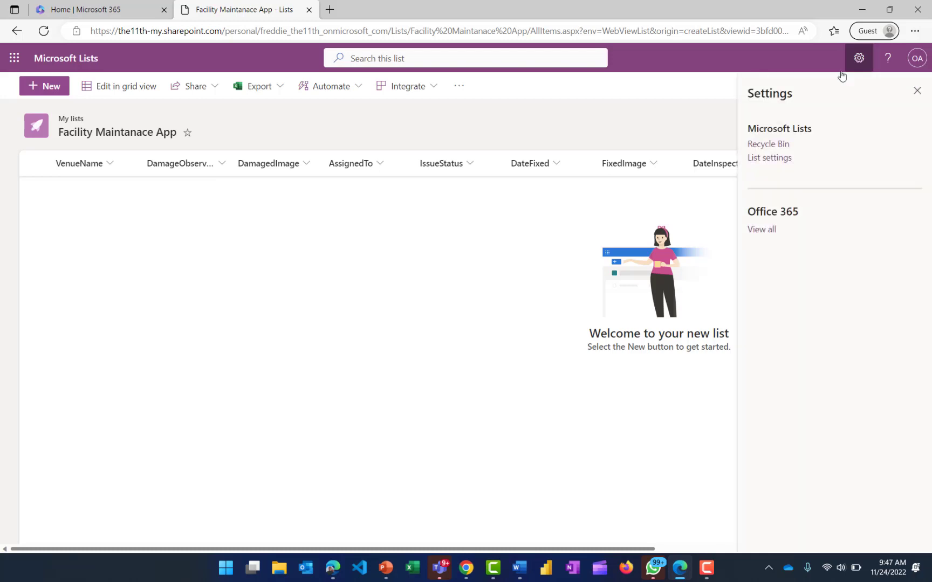
left_click(771, 158)
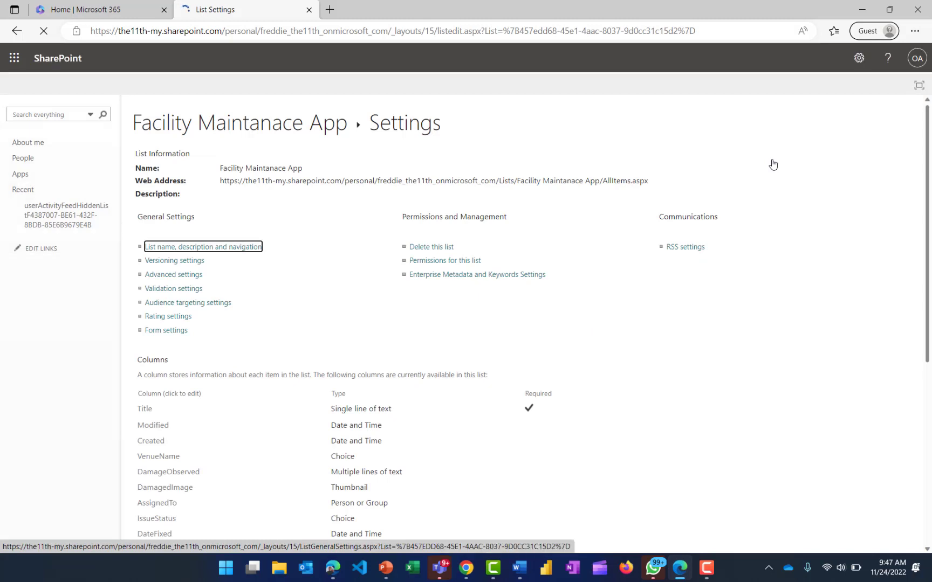
left_click(144, 410)
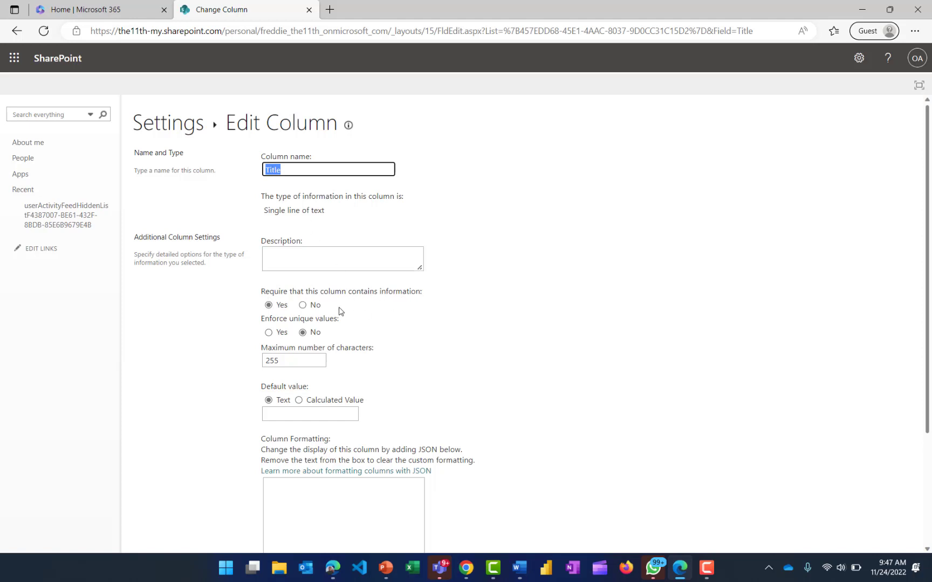
left_click(302, 306)
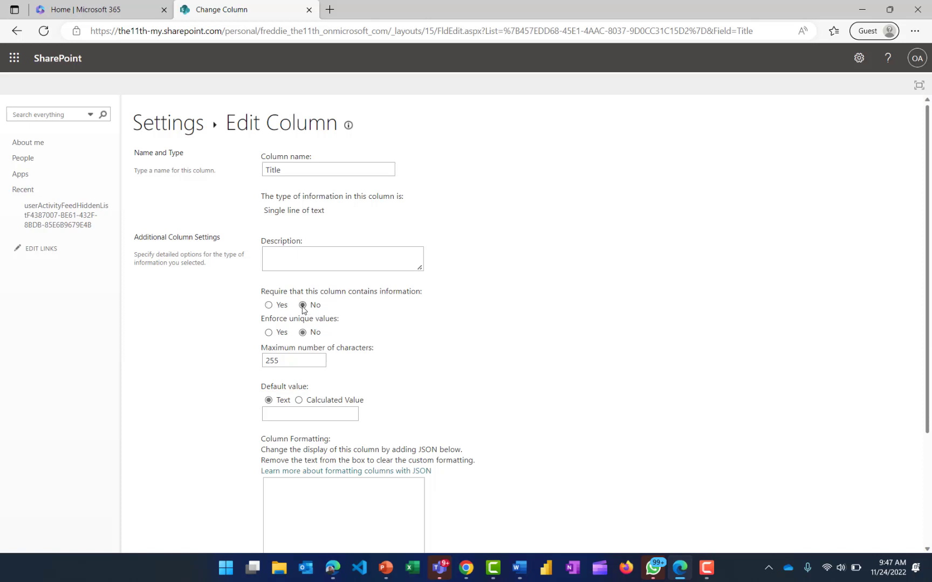
scroll(921, 268, "down", 2)
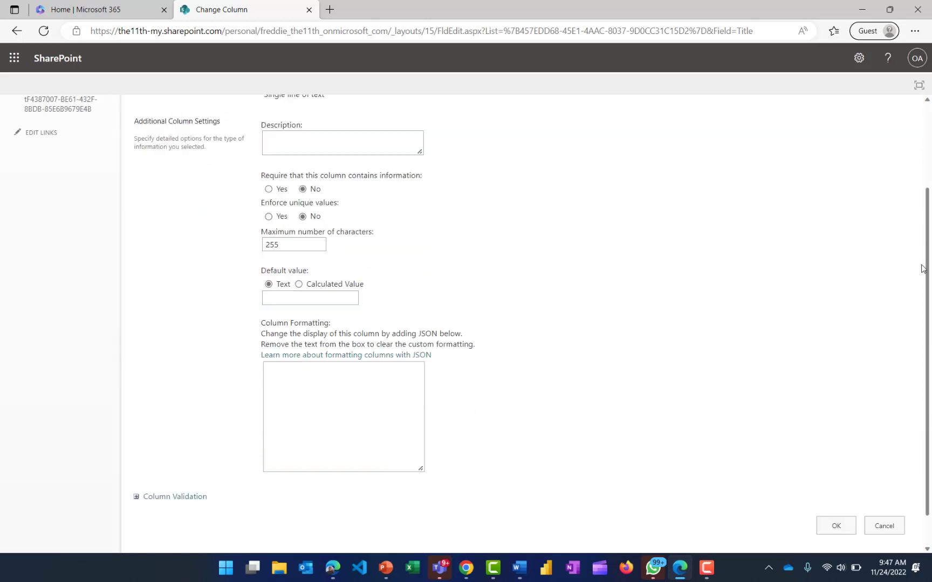
scroll(921, 269, "down", 1)
left_click(835, 492)
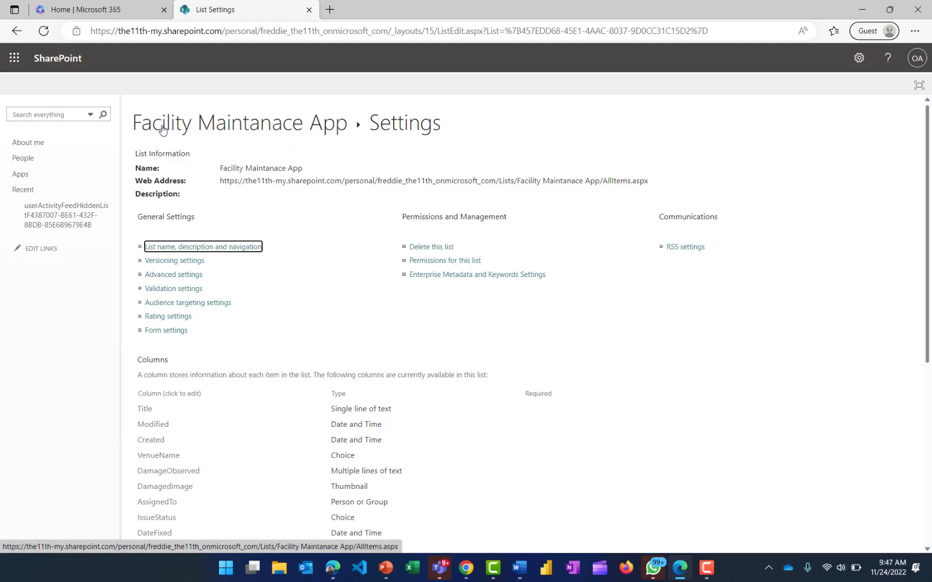
left_click(255, 123)
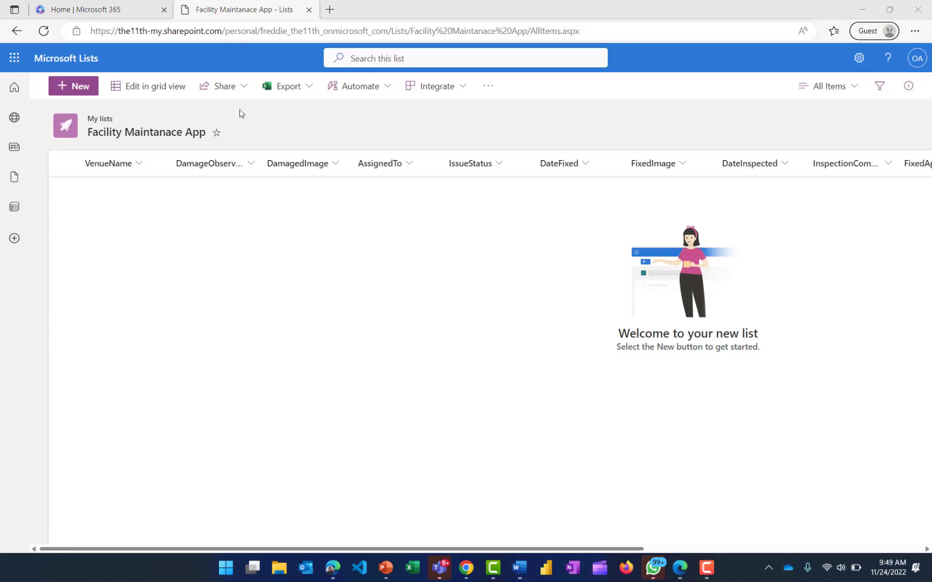
- Switch to the Microsoft 365 home page and open Power Apps from there
left_click(92, 12)
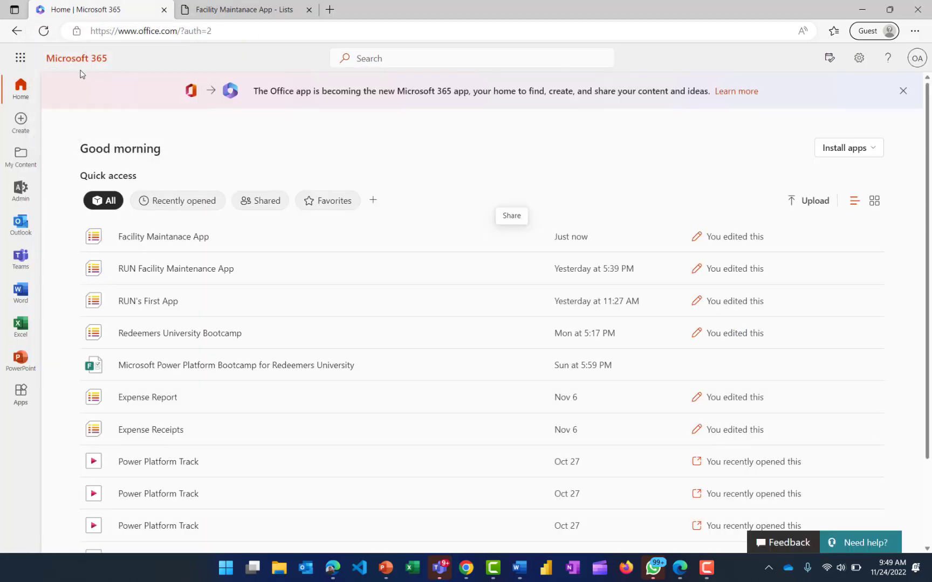
left_click(21, 59)
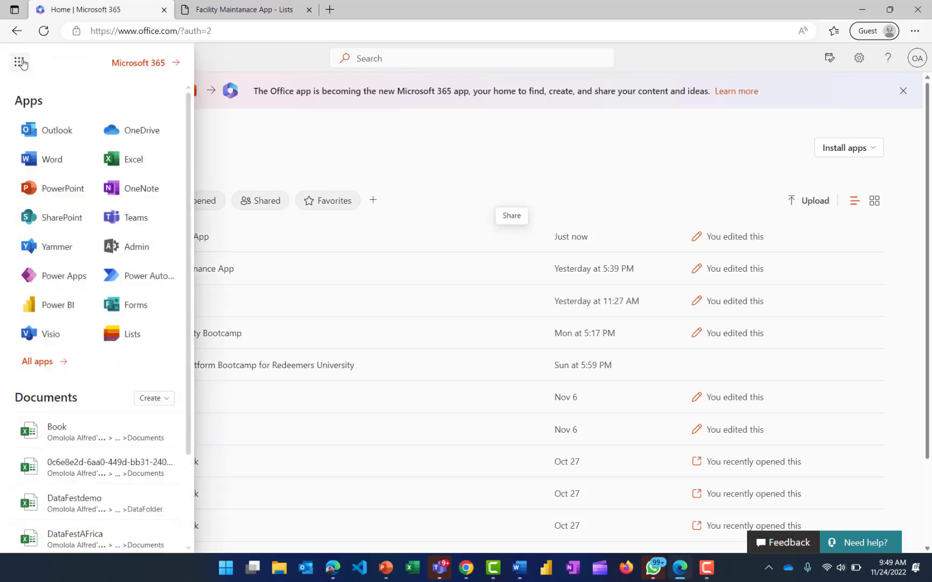
left_click(36, 279)
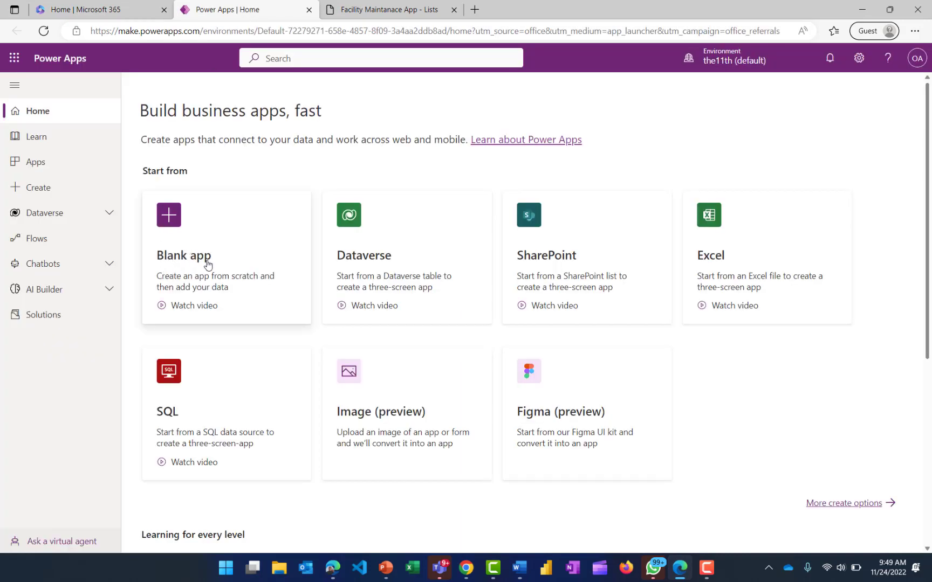
- Create a blank canvas app named Facility Maintenance App in Tablet format and skip the welcome dialog
left_click(180, 255)
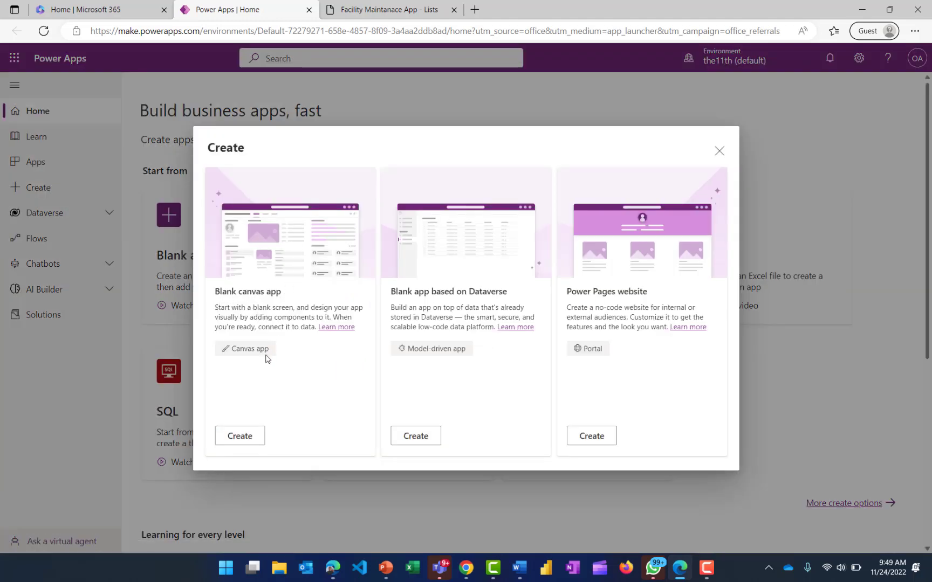
left_click(240, 437)
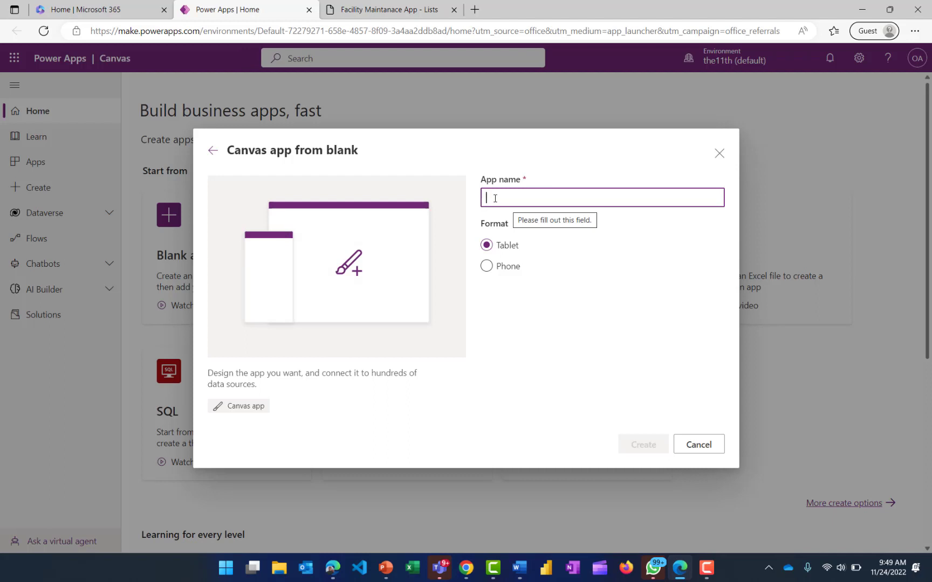
type("Fa")
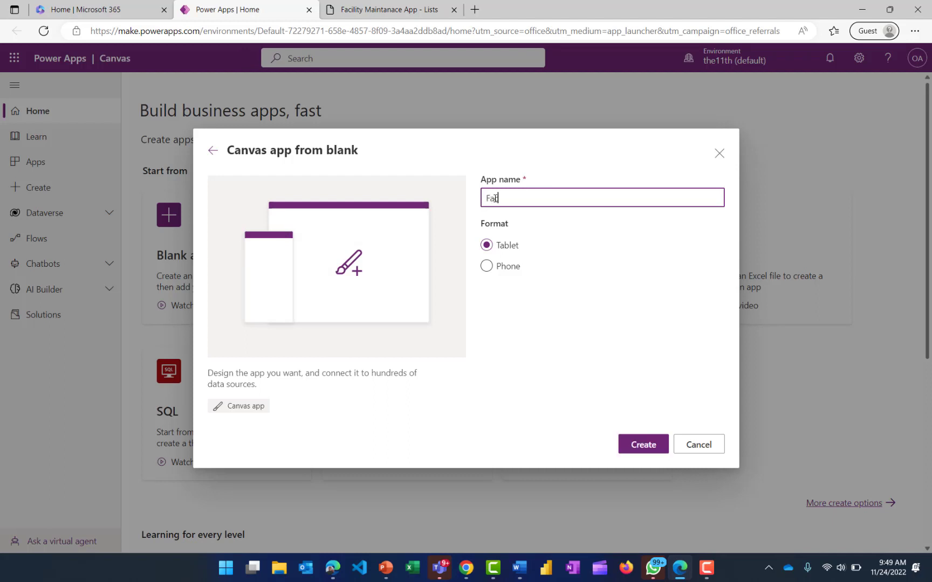
type("cility MAintenance")
left_click(525, 198)
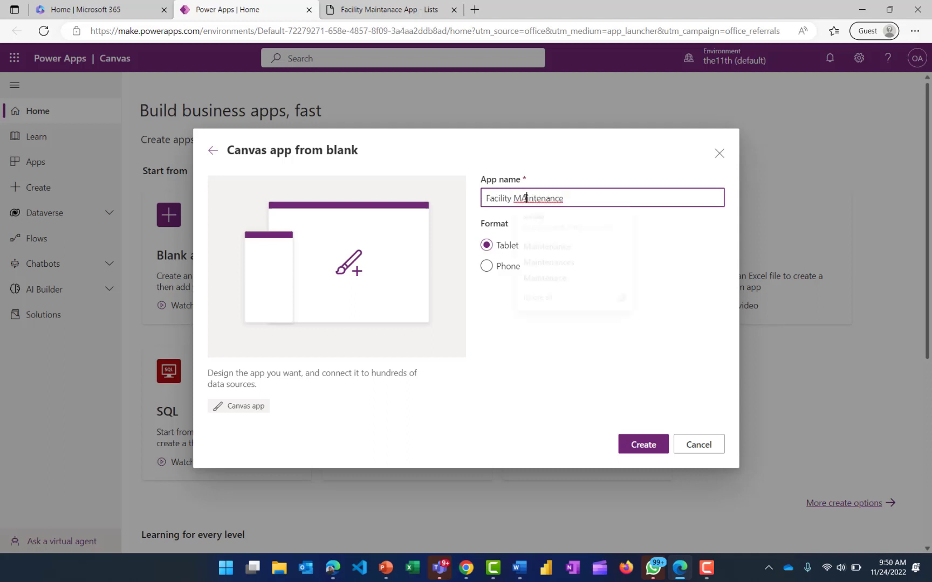
key("BackSpace")
type("ance App")
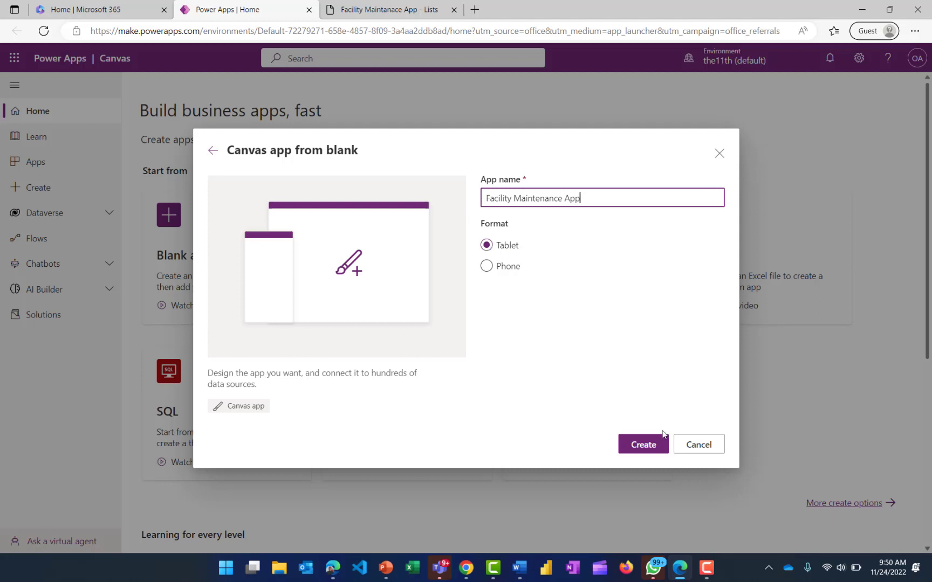
left_click(643, 444)
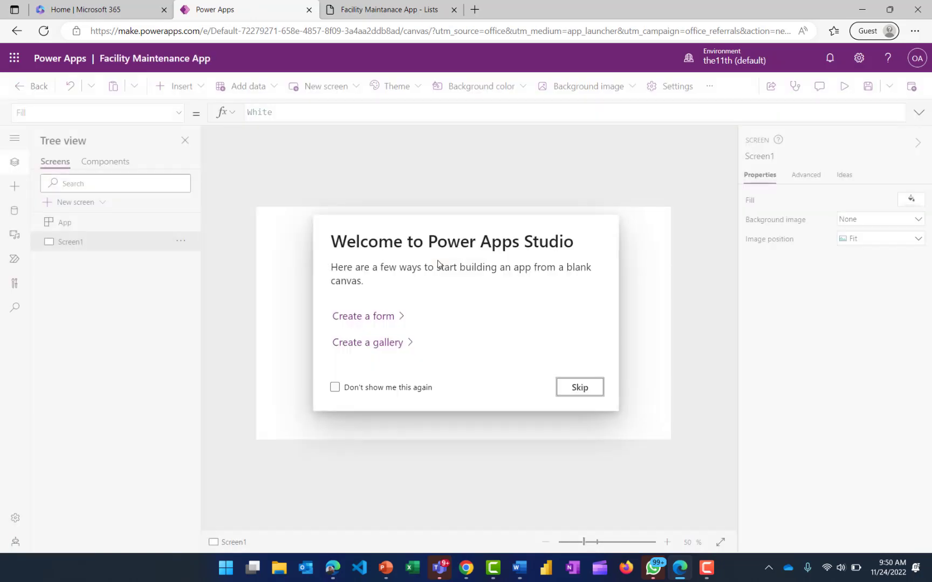
left_click(580, 392)
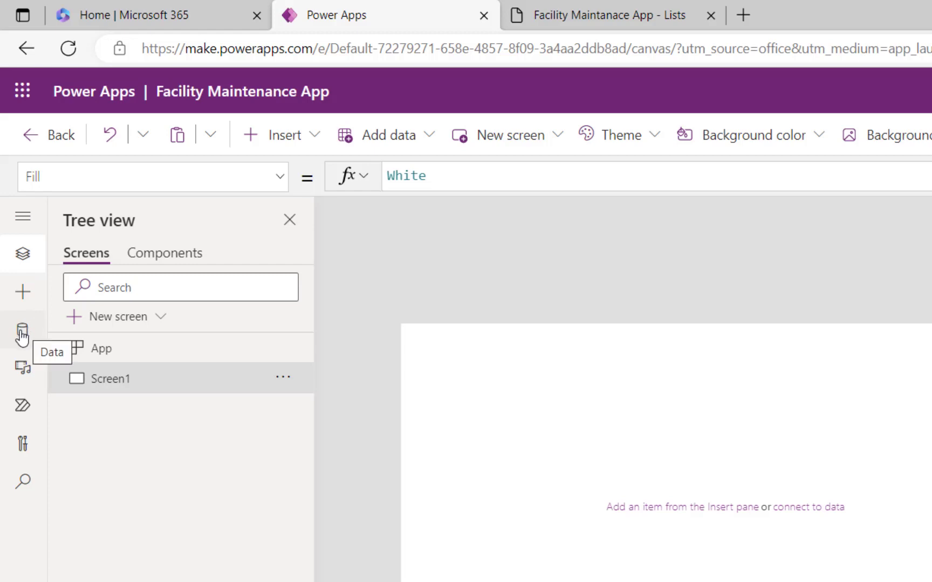
- Search the app's data sources for Sharepoint and choose SharePoint with the first existing connection
left_click(22, 335)
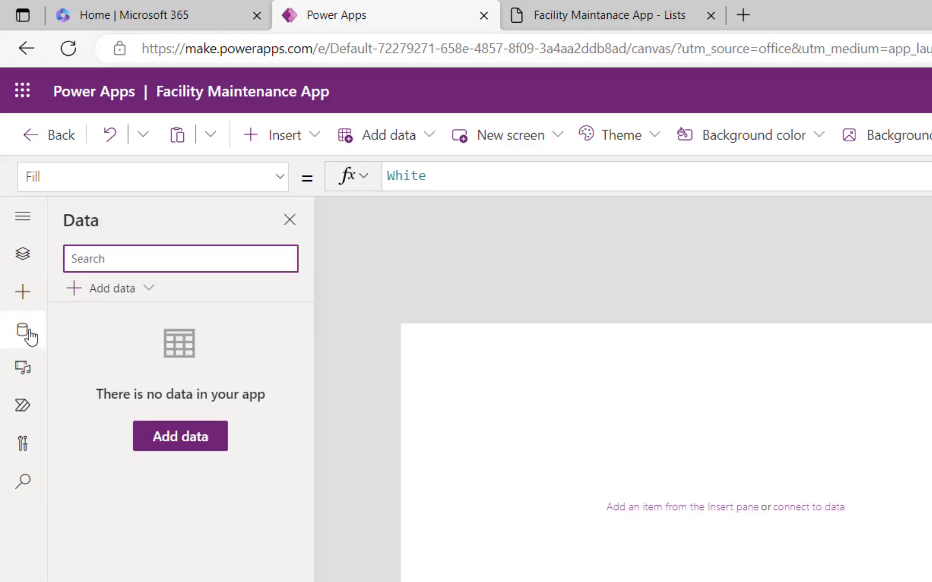
left_click(136, 290)
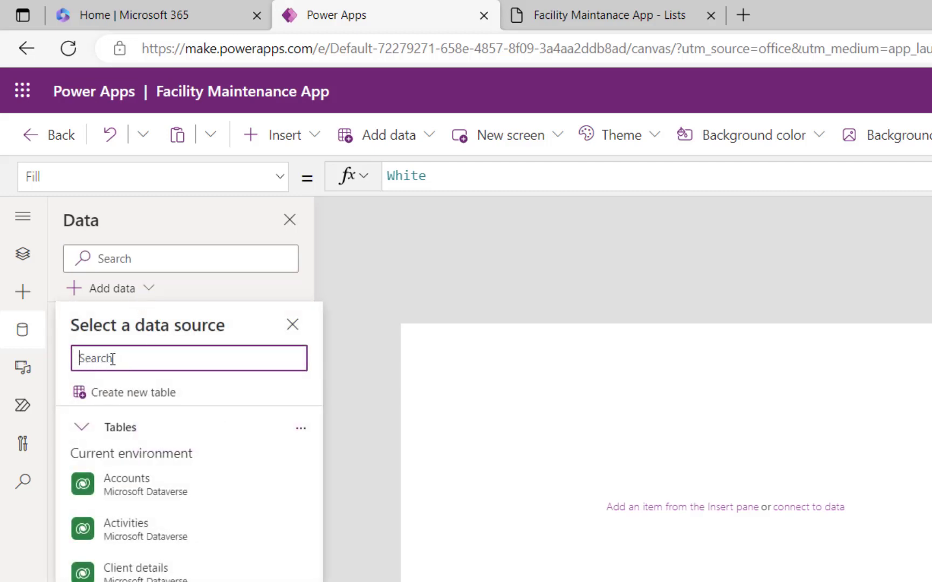
type("Sharepoint")
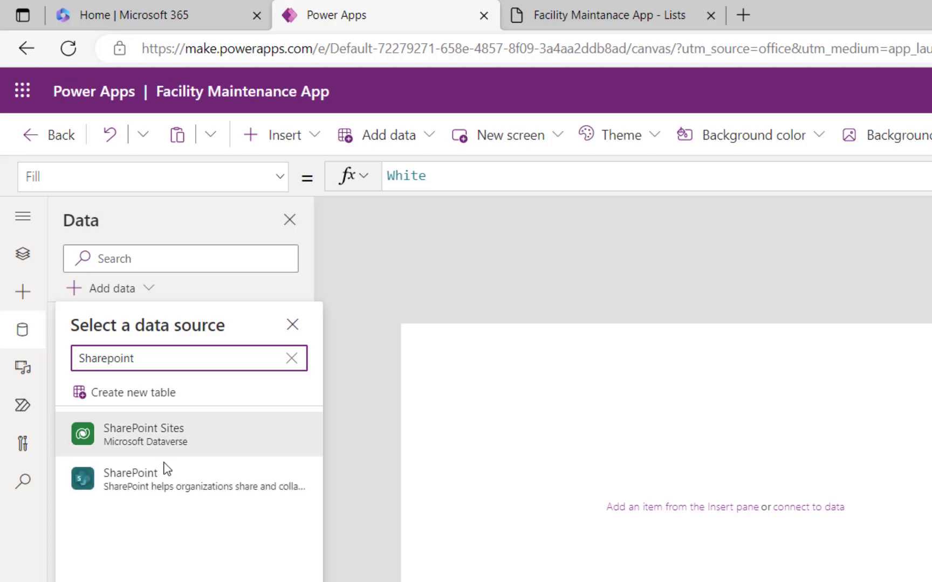
left_click(137, 482)
mouse_move(95, 408)
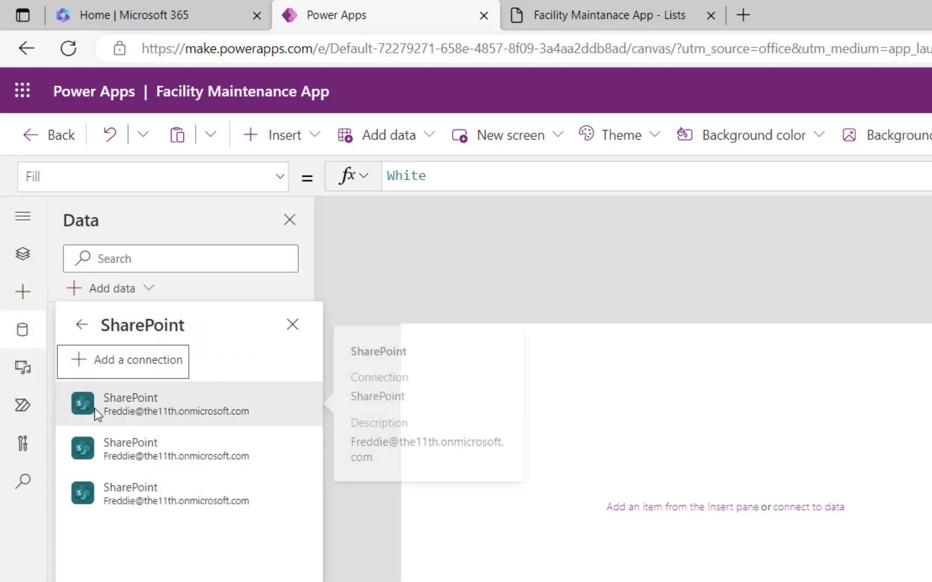
left_click(140, 410)
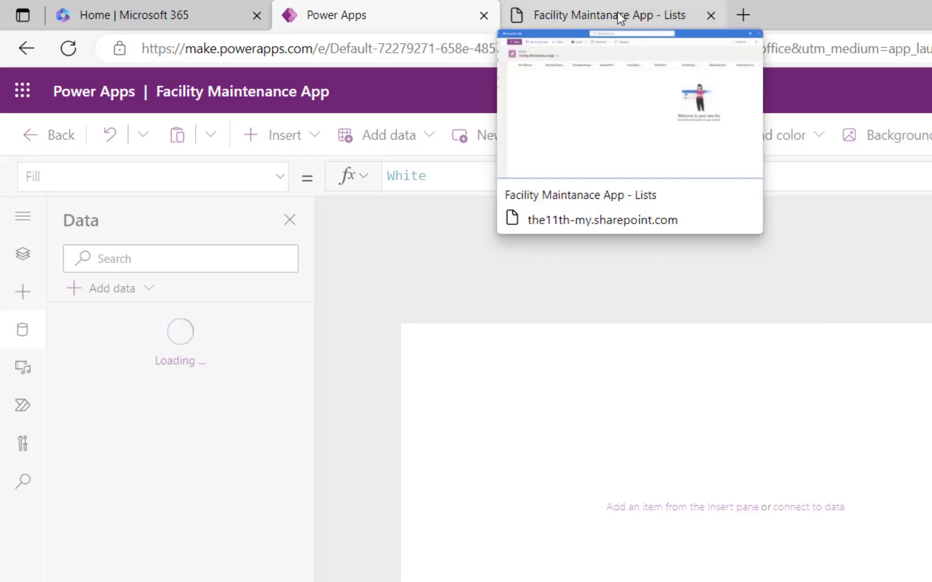
- In the Facility Maintanace App list, copy the site portion of its web address before /Lists, and return to Power Apps
left_click(620, 18)
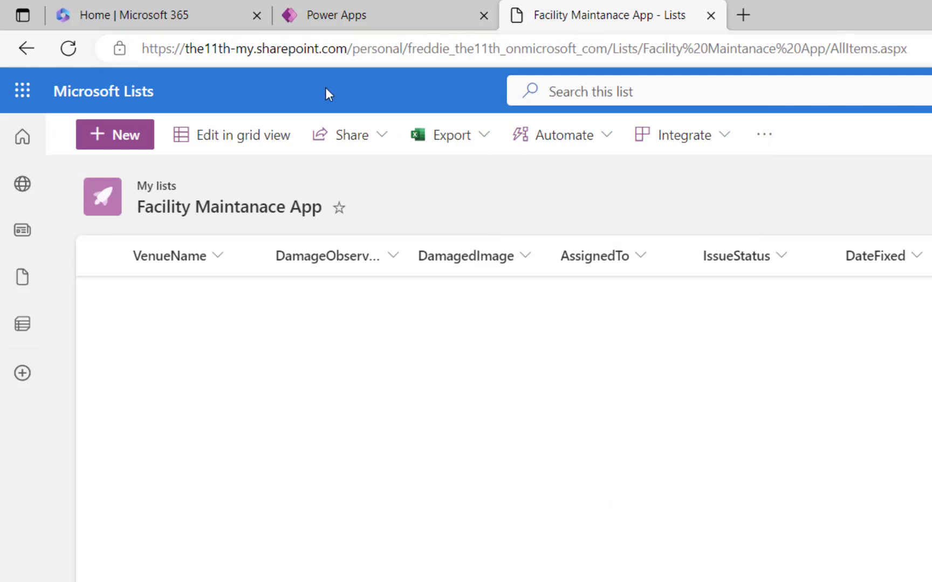
left_click(141, 48)
left_click_drag(141, 48, 611, 51)
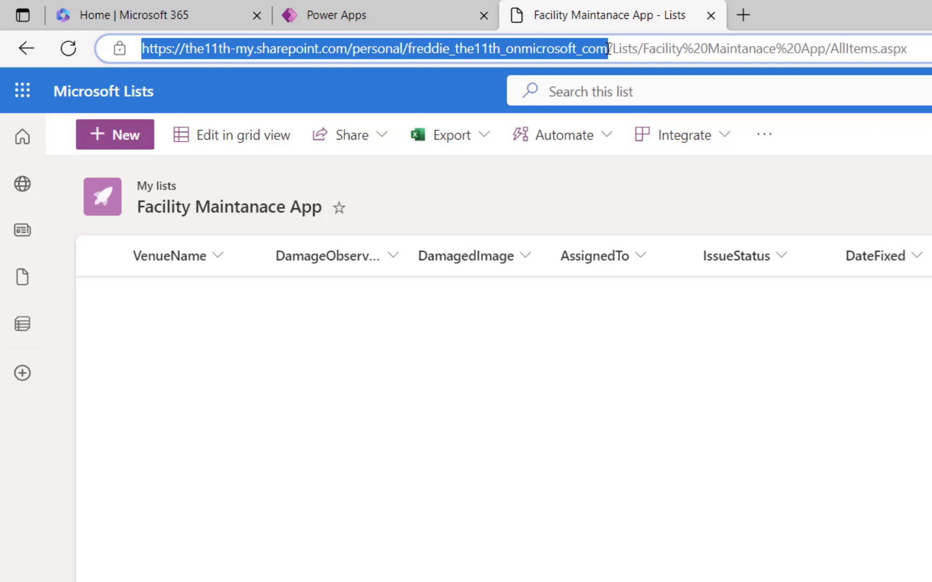
left_click(354, 15)
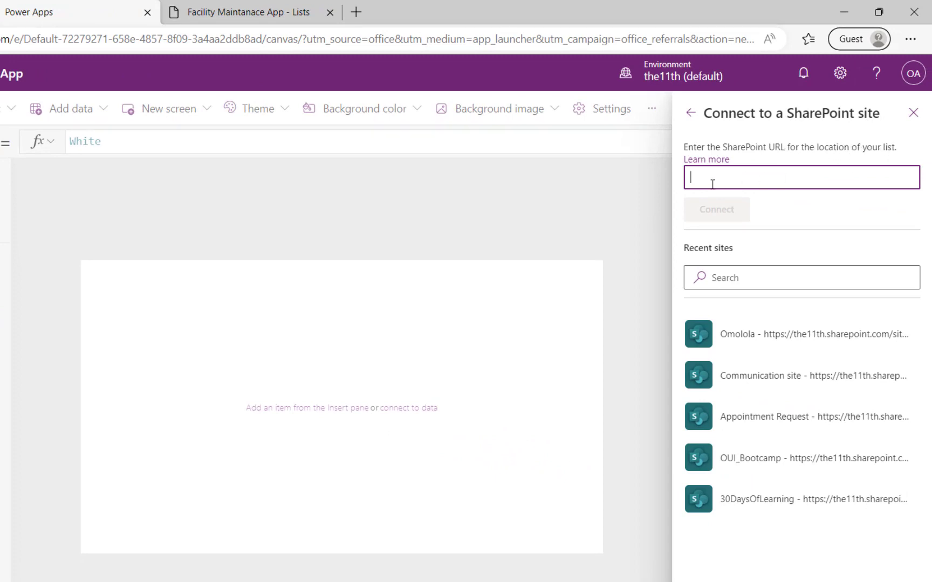
- Connect to the SharePoint site using the copied URL and add the Facility Maintanace App list as a data source
key("ctrl+v")
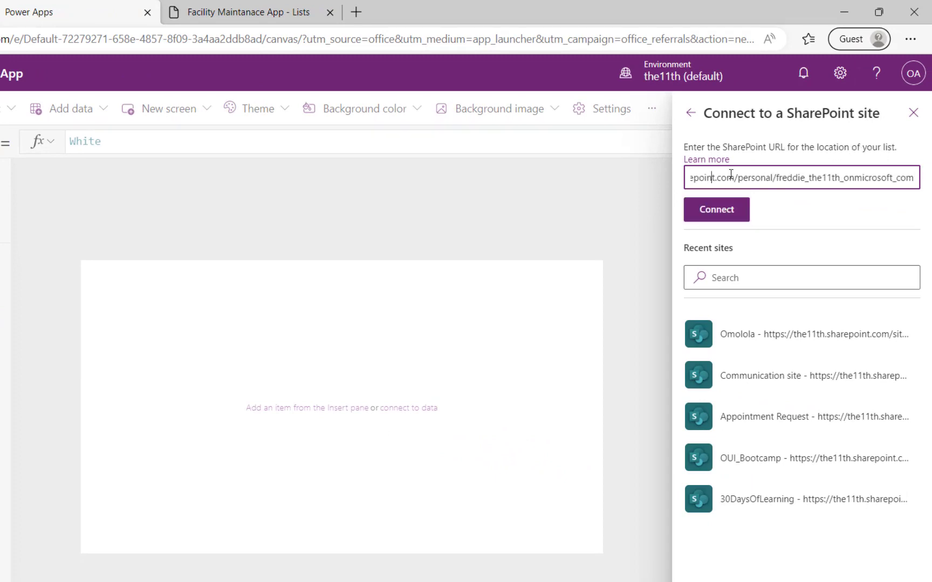
left_click_drag(712, 178, 743, 178)
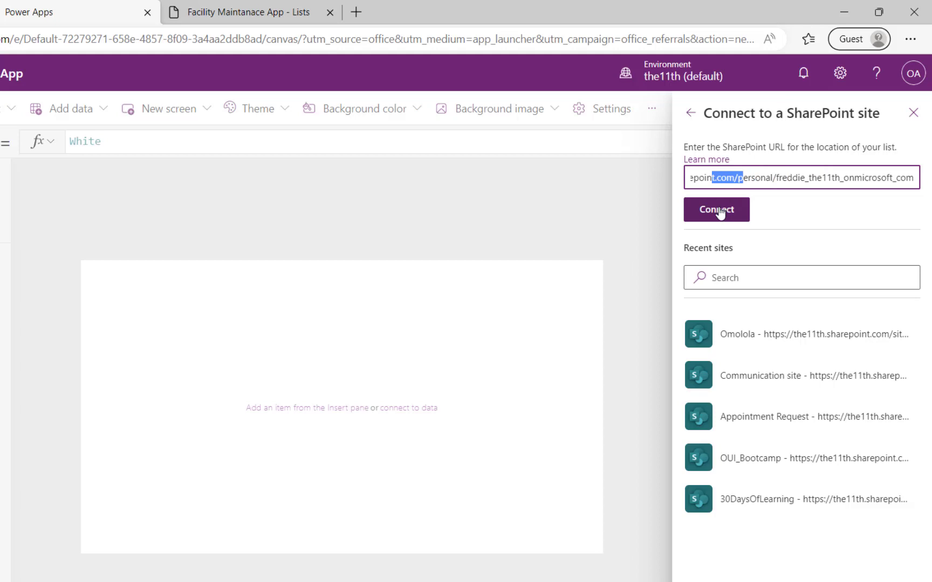
left_click(720, 212)
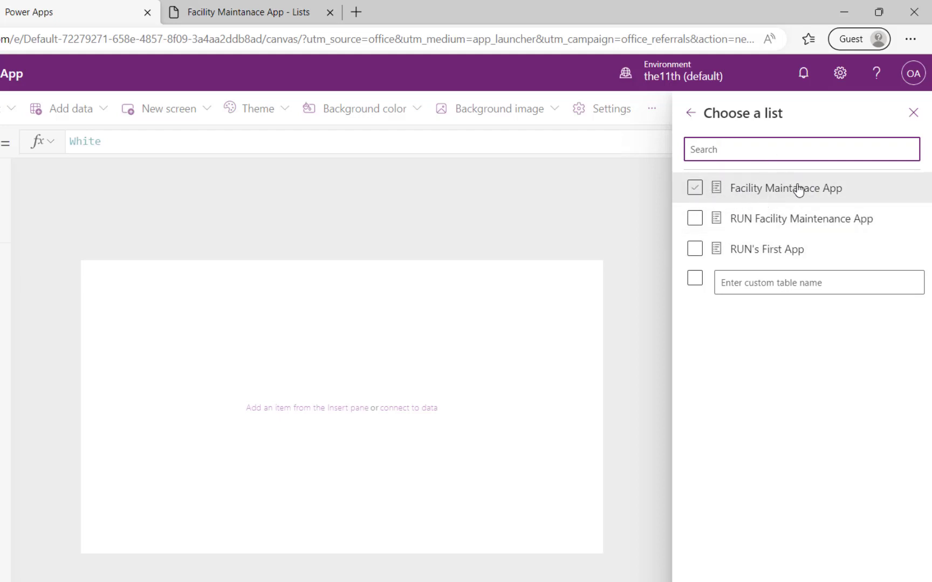
left_click(695, 189)
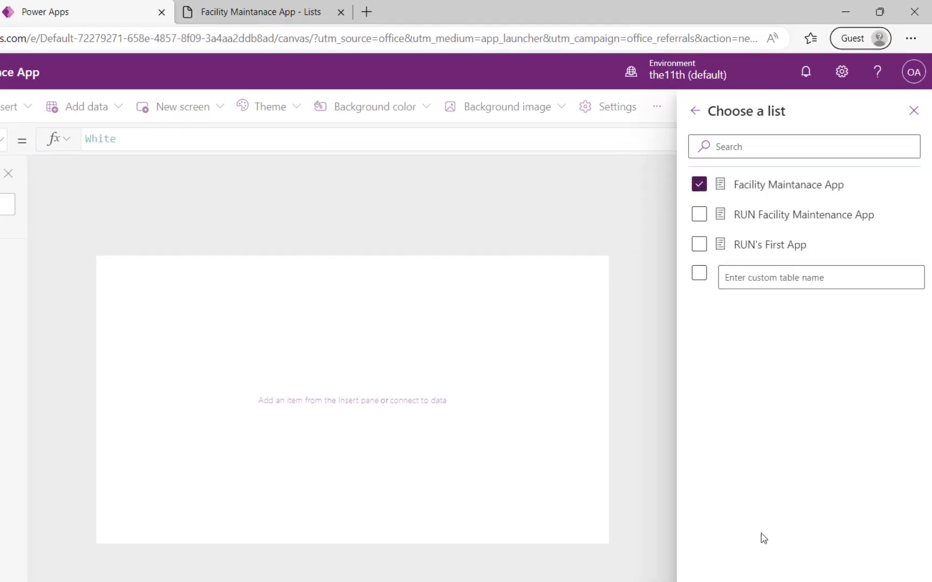
left_click(750, 571)
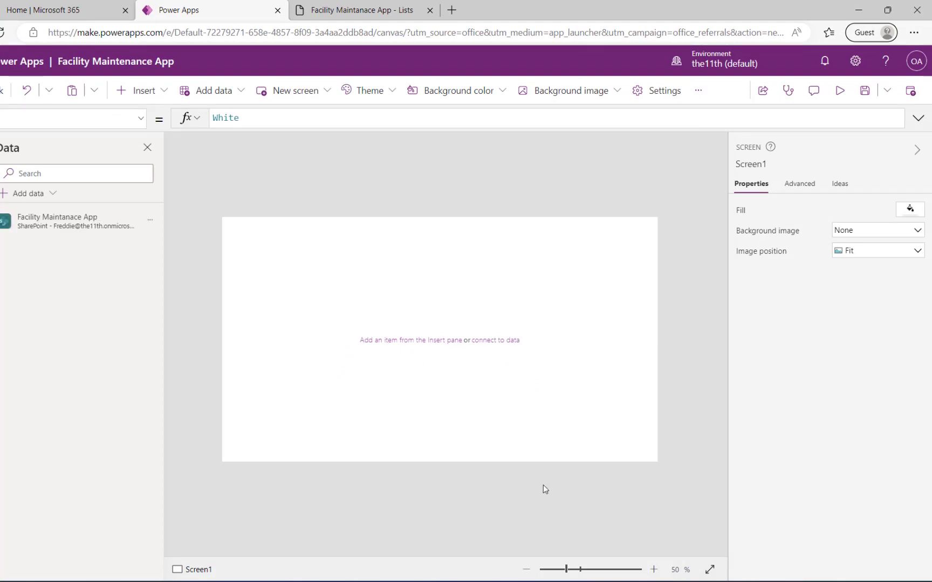
mouse_move(53, 229)
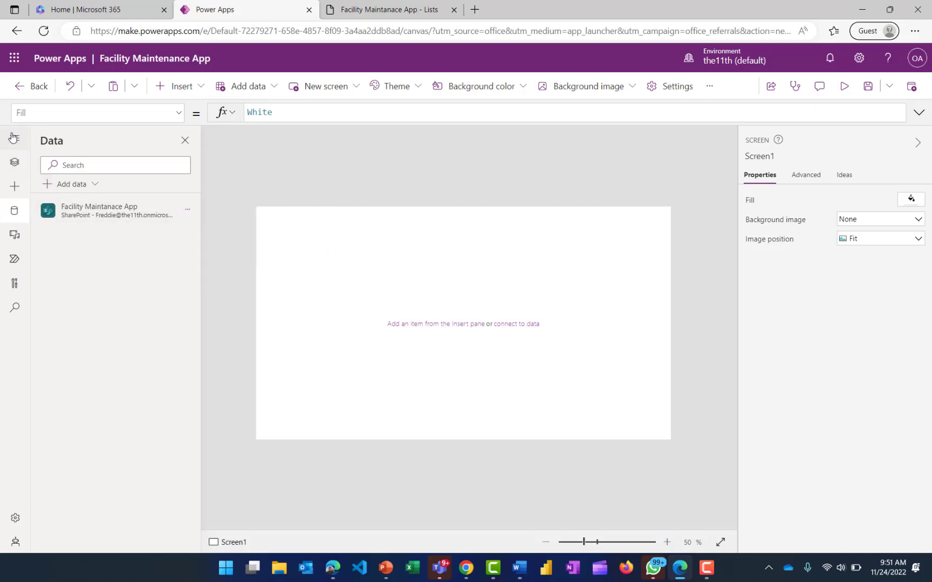
- Insert an edit form on Screen1 and stretch it to position 0, 0 with a size of 1366 by 540
left_click(15, 164)
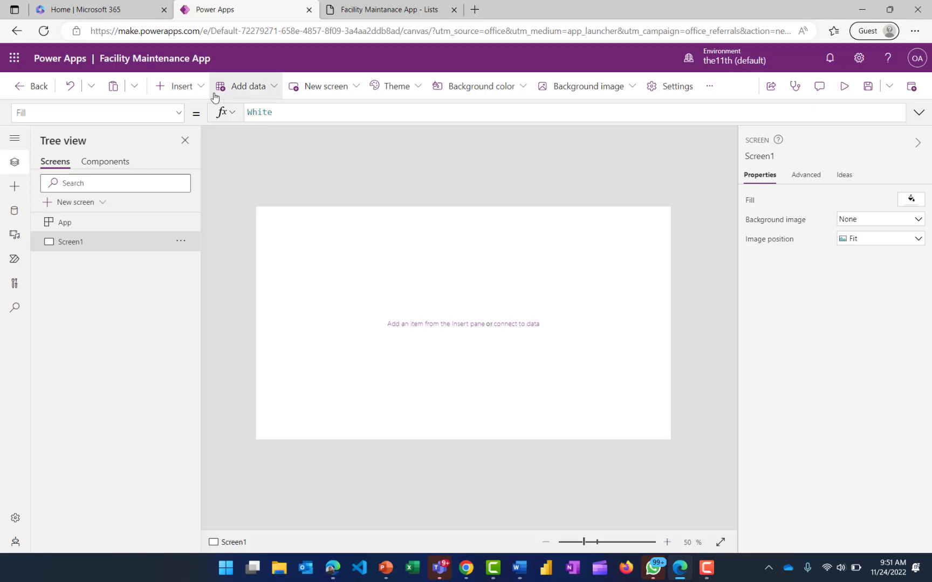
left_click(183, 87)
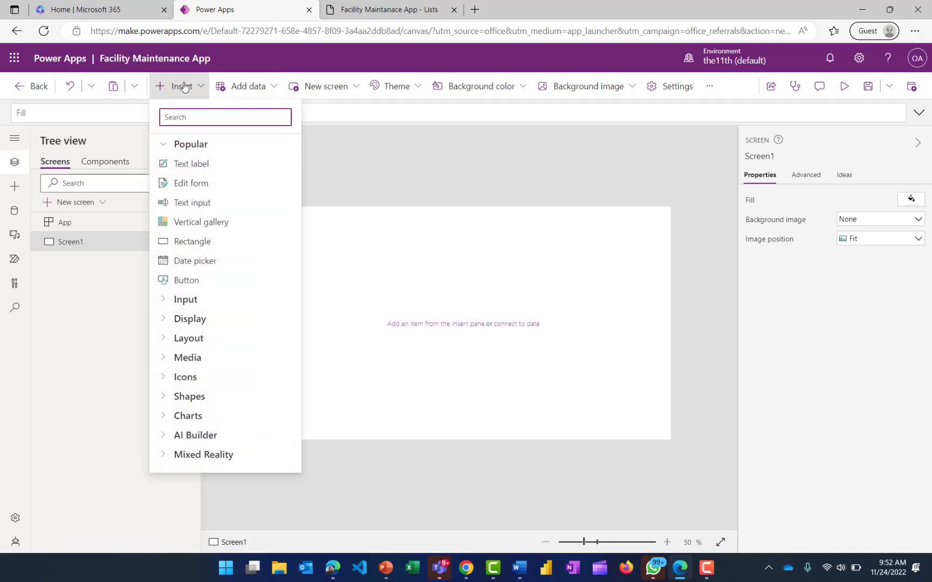
left_click(202, 184)
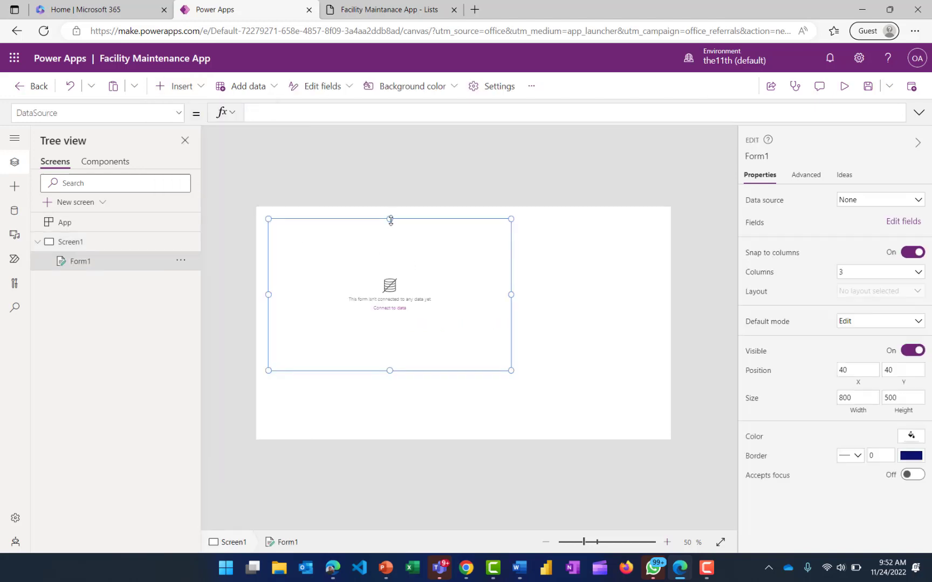
left_click_drag(390, 219, 390, 206)
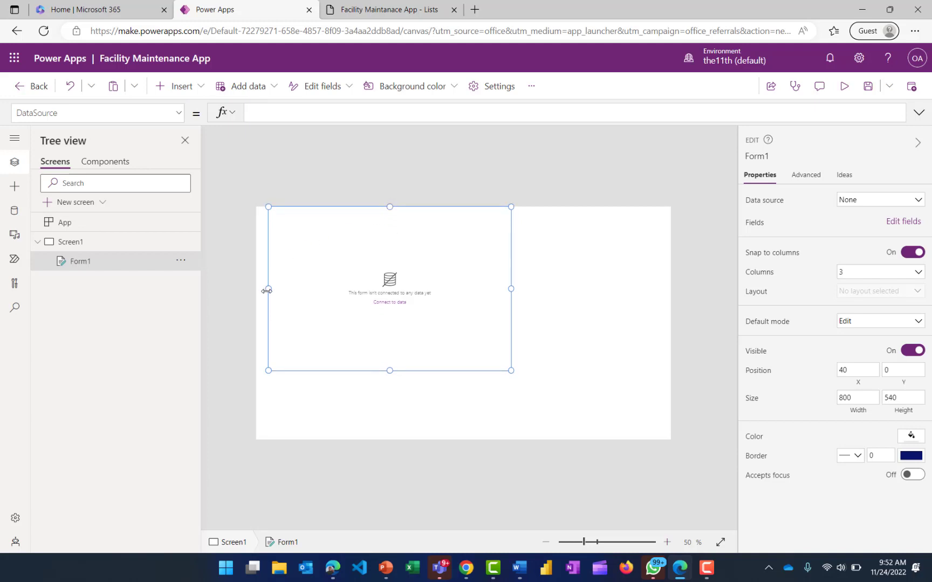
left_click_drag(267, 290, 234, 289)
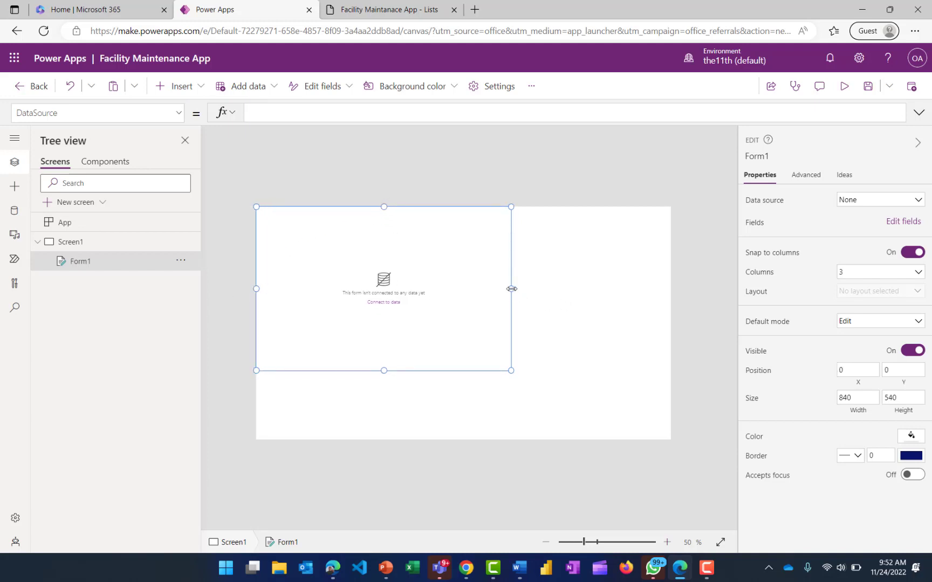
left_click_drag(511, 289, 705, 271)
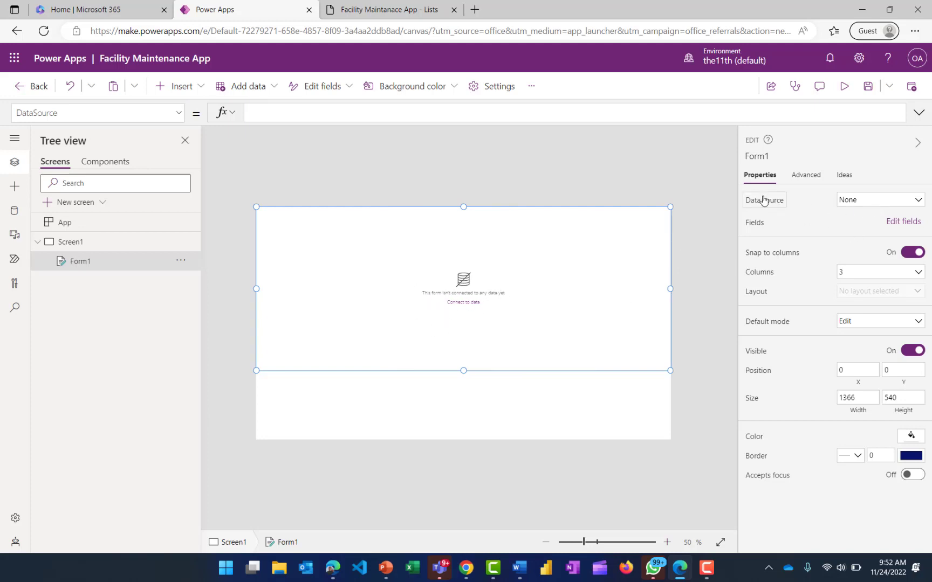
- Set the form's data source to the Facility Maintanace App list
left_click(918, 200)
left_click(918, 201)
left_click(917, 200)
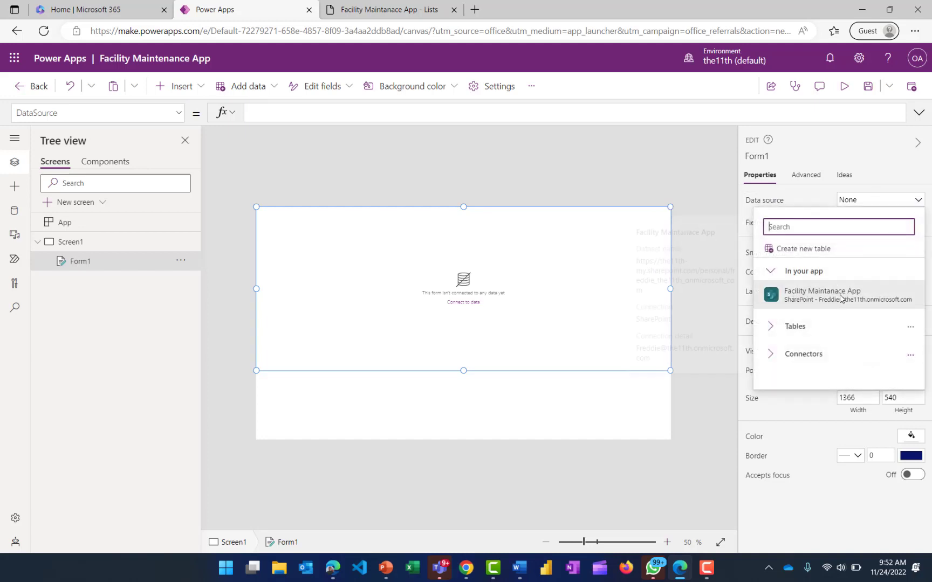
mouse_move(816, 299)
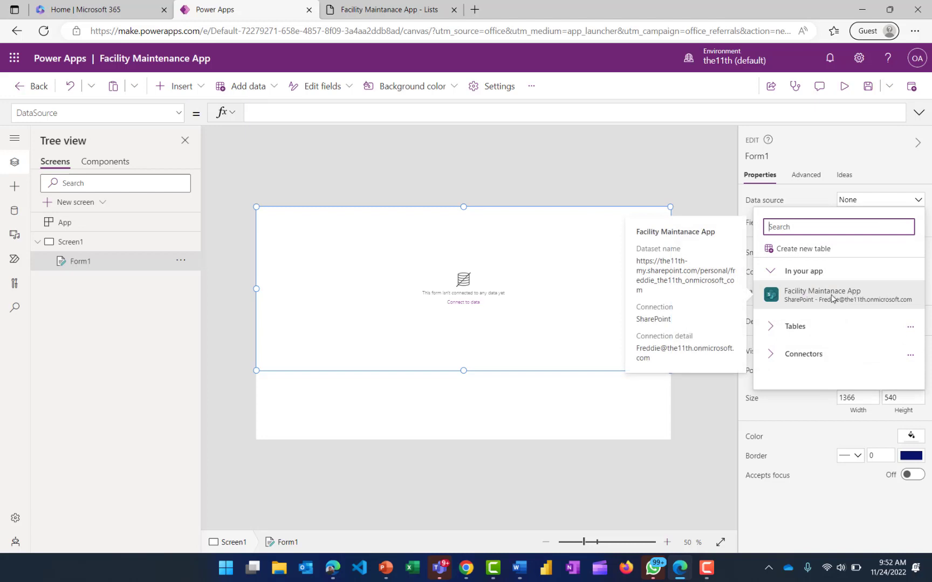
left_click(831, 299)
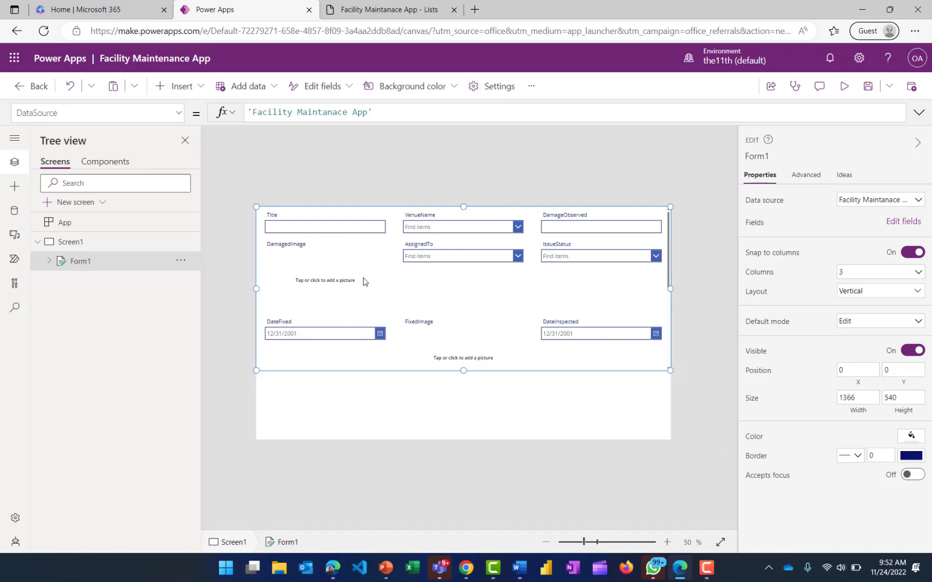
- Remove all fields from the form except VenueName, DamageObserved and DamagedImage
left_click(904, 222)
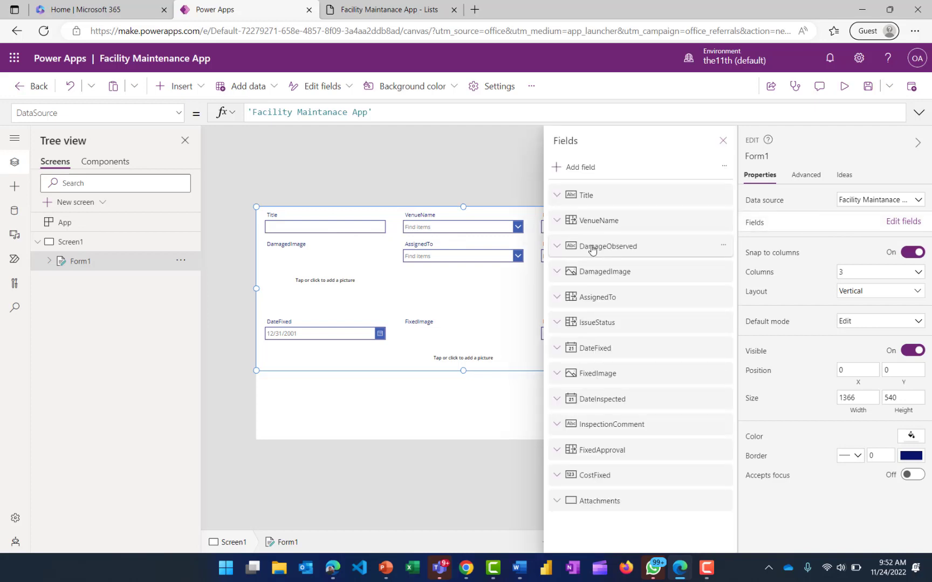
left_click(725, 196)
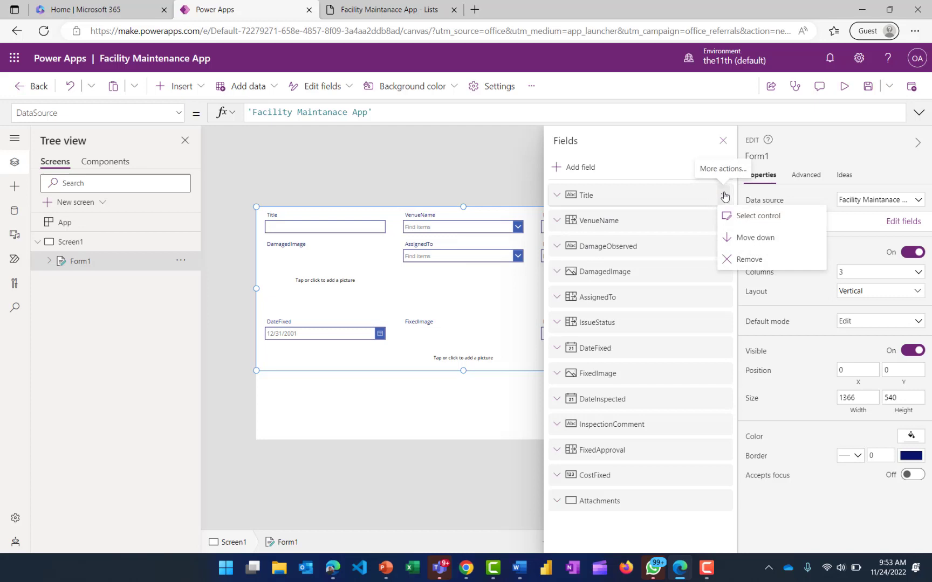
left_click(750, 263)
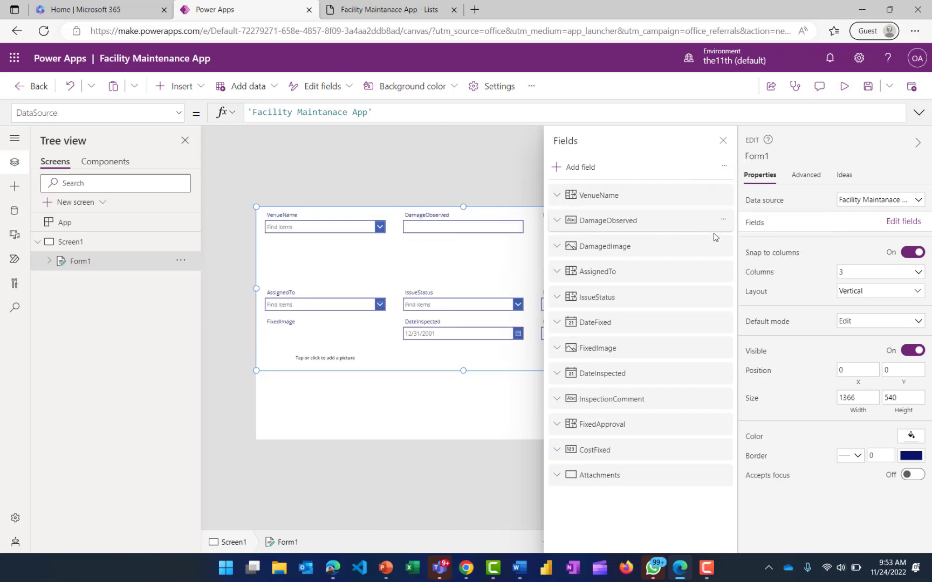
left_click(724, 272)
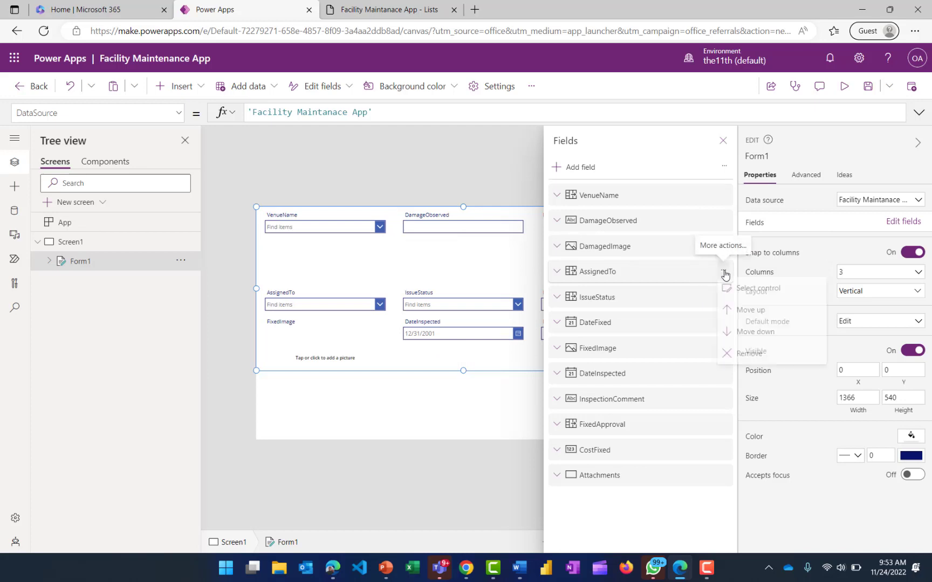
left_click(747, 356)
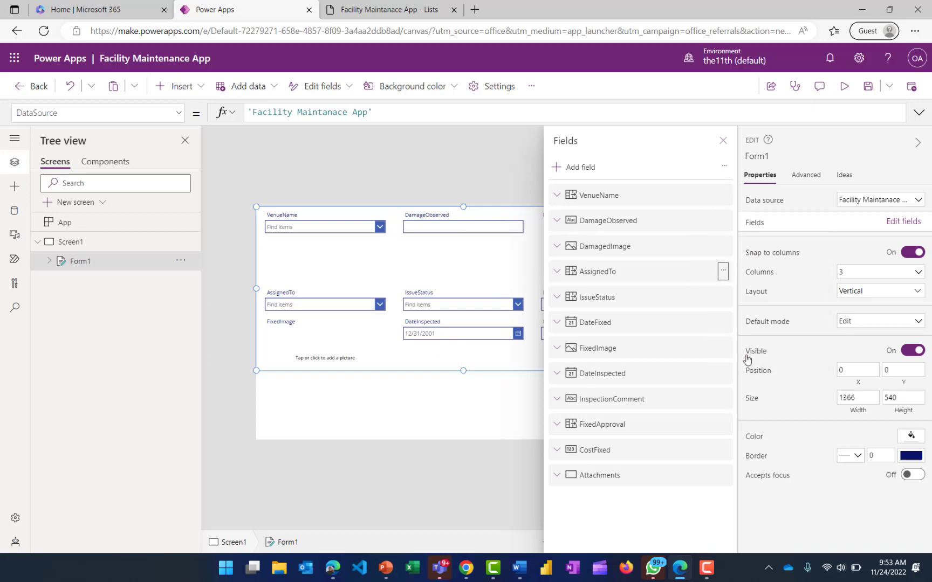
left_click(724, 272)
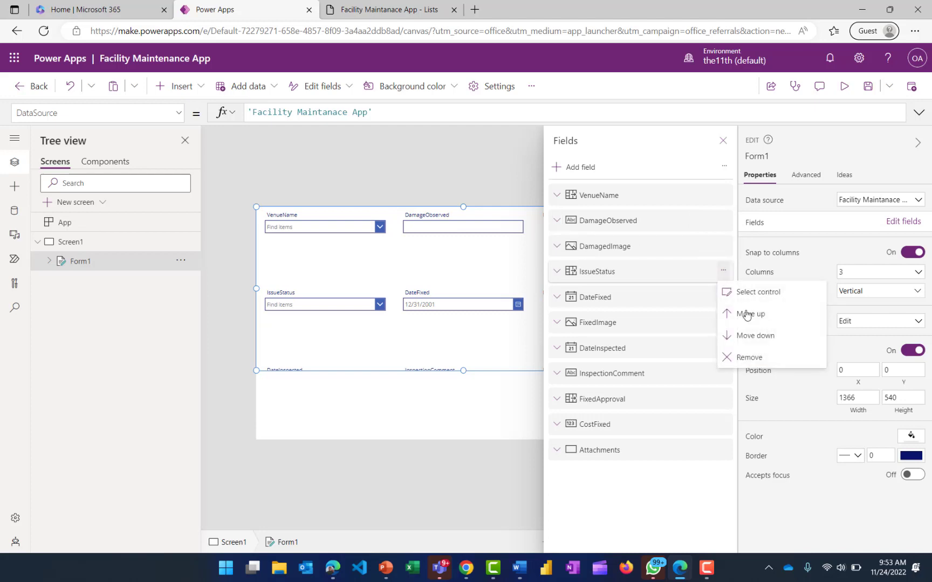
left_click(751, 357)
left_click(724, 272)
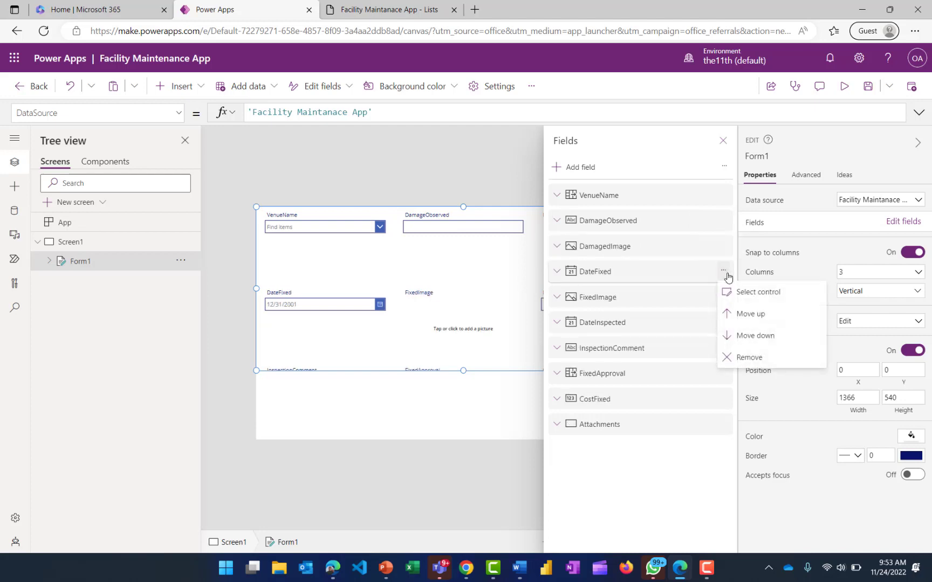
left_click(744, 357)
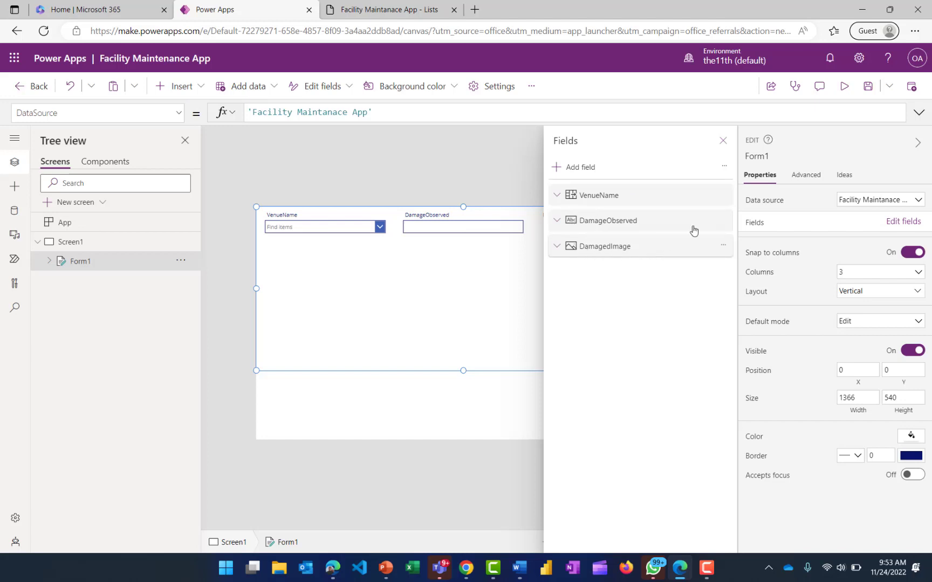
left_click(723, 140)
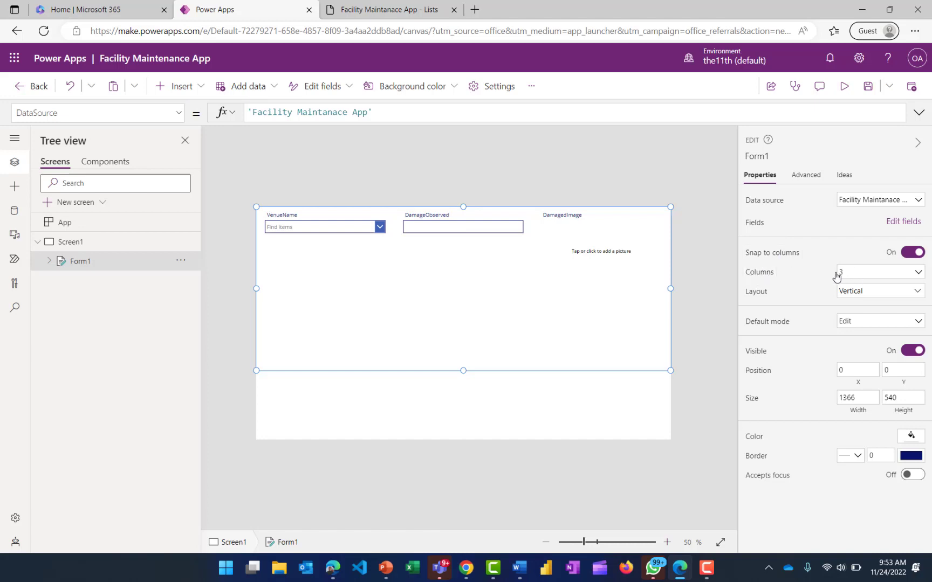
- Set the form to 1 column and its default mode to New
left_click(915, 274)
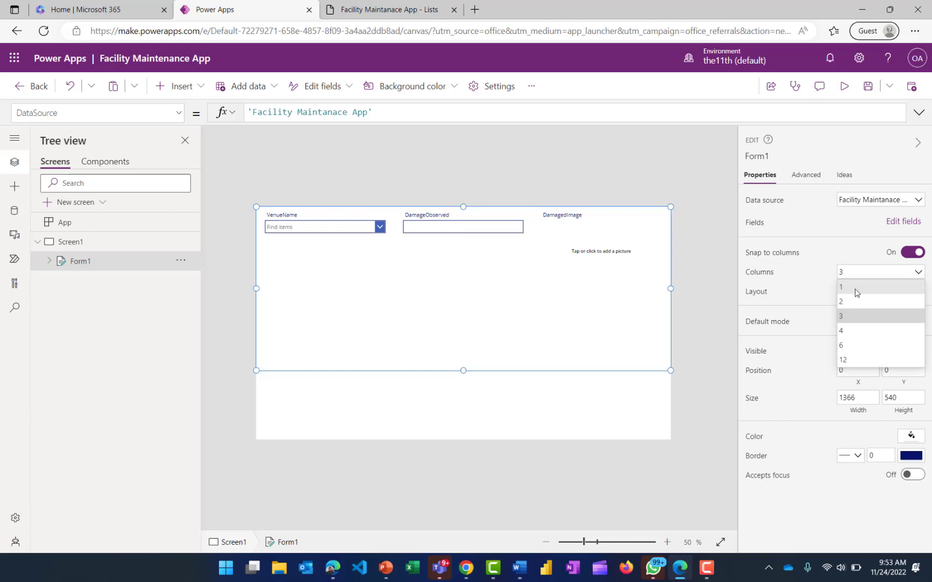
left_click(855, 290)
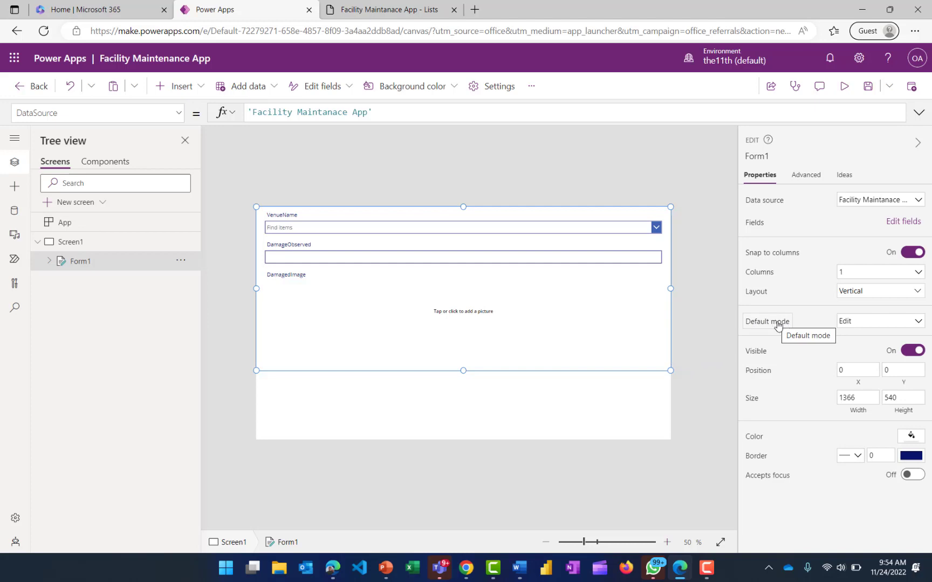
left_click(923, 326)
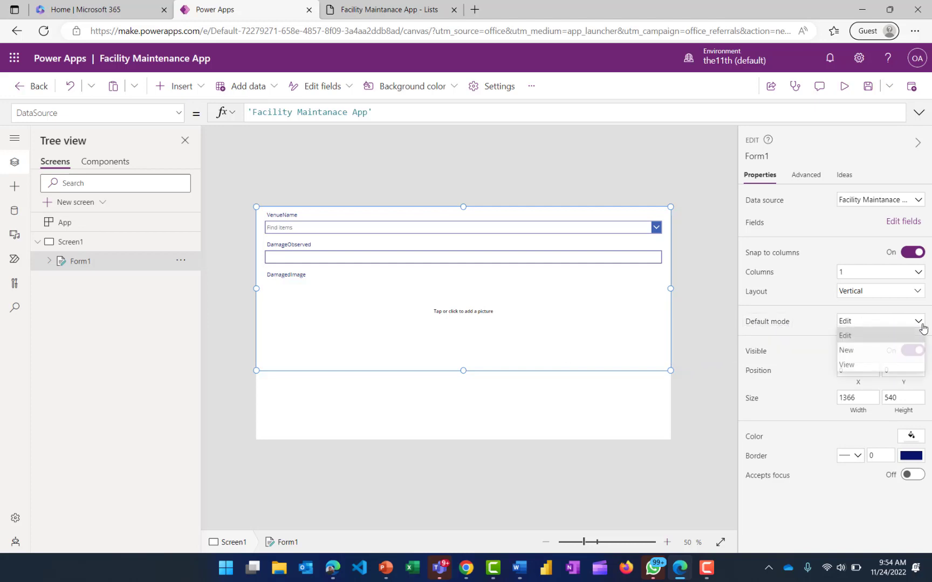
left_click(867, 352)
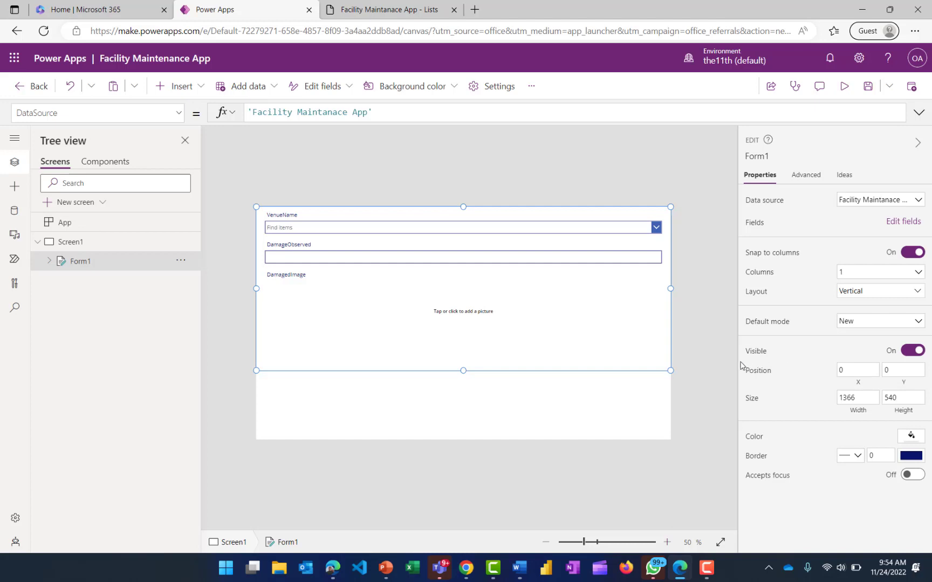
- Insert a button on Screen1 and place it centred below the form at about X 603, Y 558
left_click(464, 164)
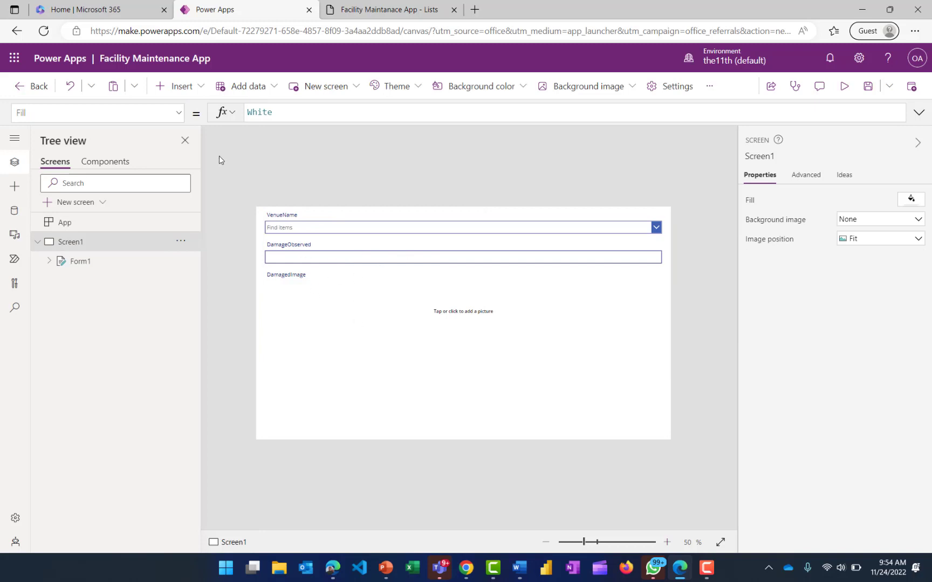
left_click(194, 87)
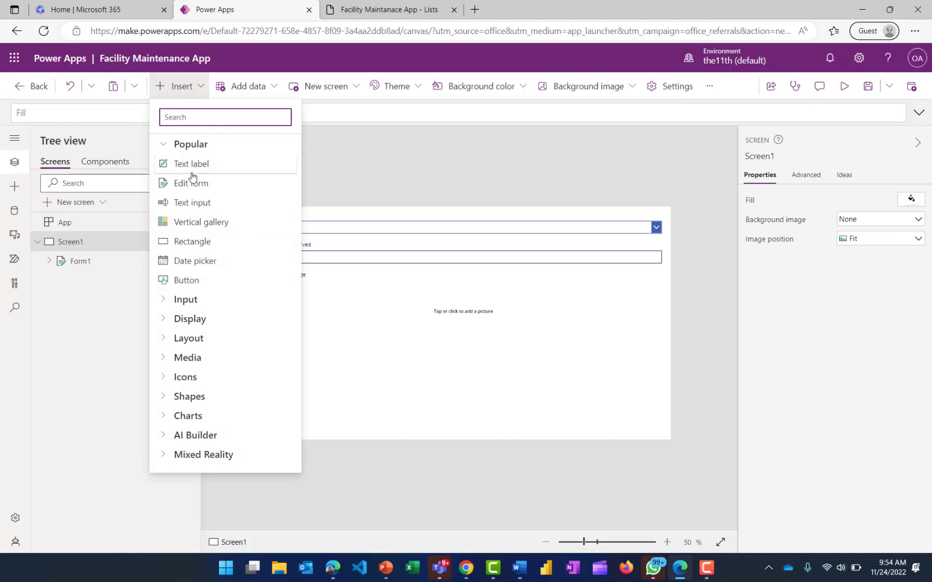
left_click(185, 280)
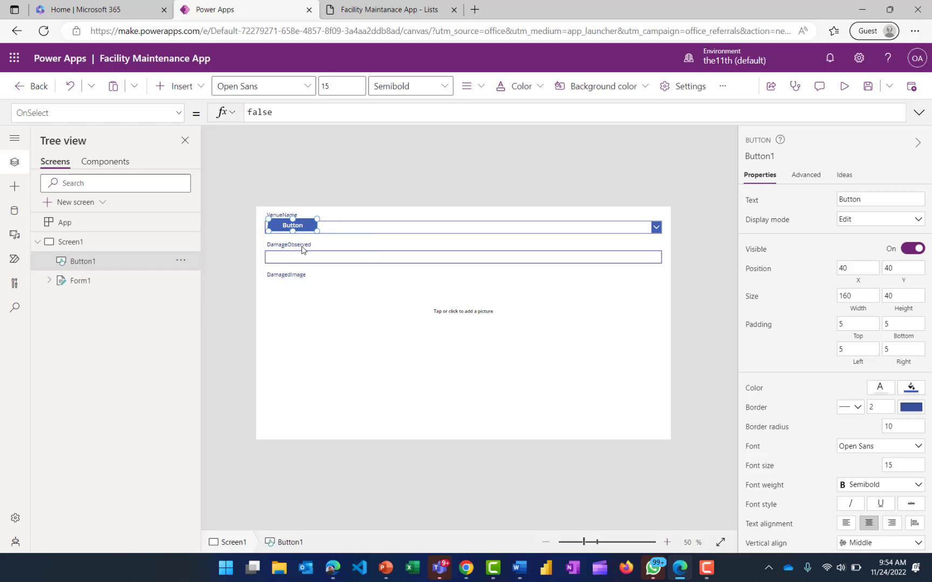
left_click_drag(287, 222, 456, 380)
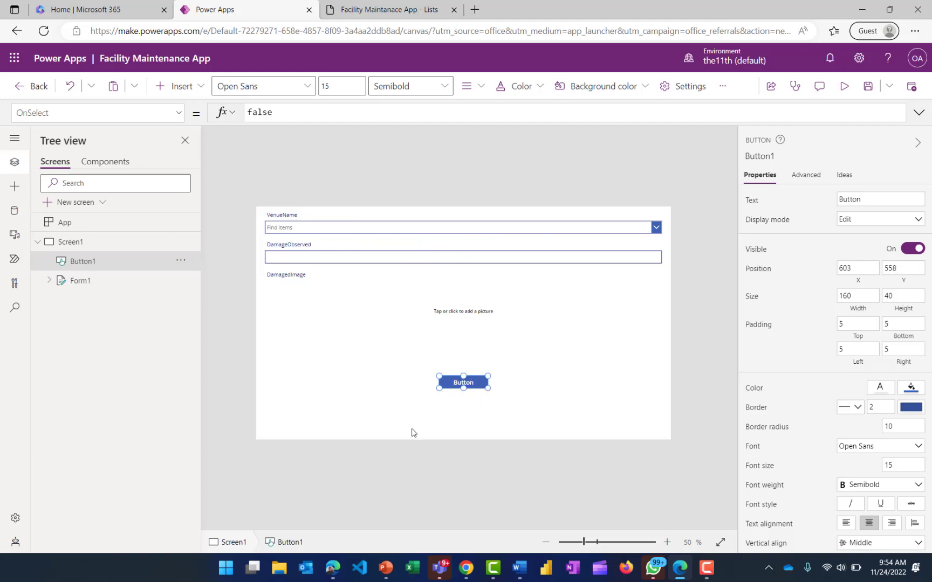
- Set the text of the button below the form to Submit
left_click(456, 395)
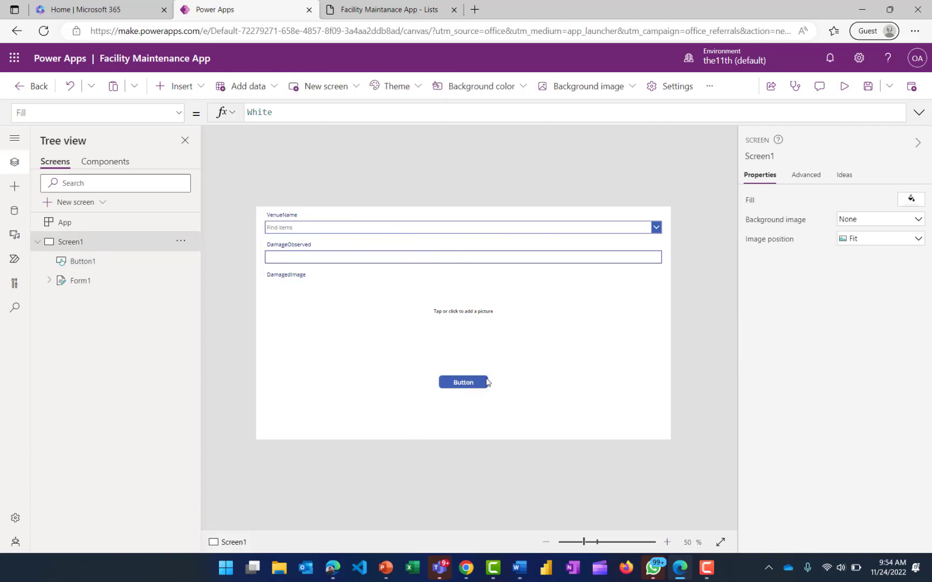
left_click(471, 384)
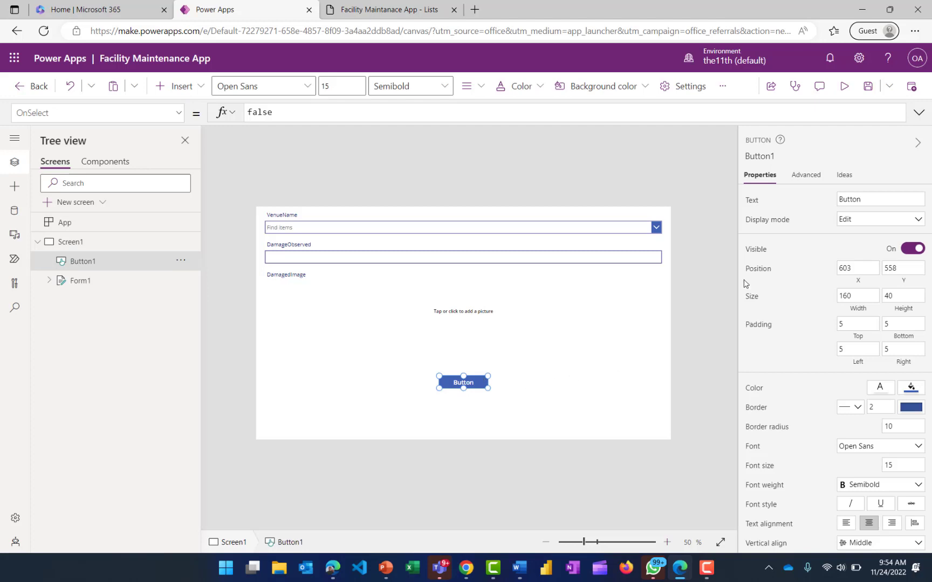
left_click(869, 195)
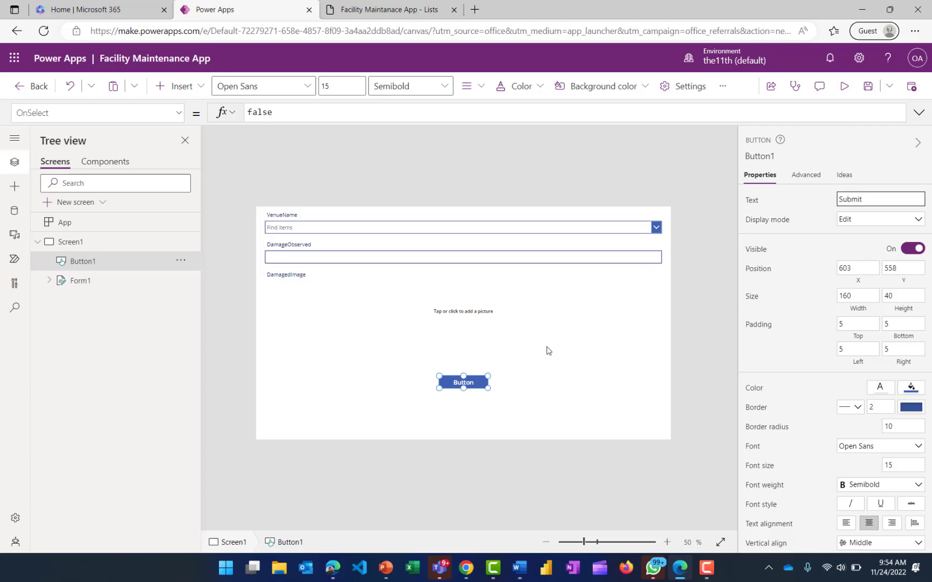
left_click(669, 345)
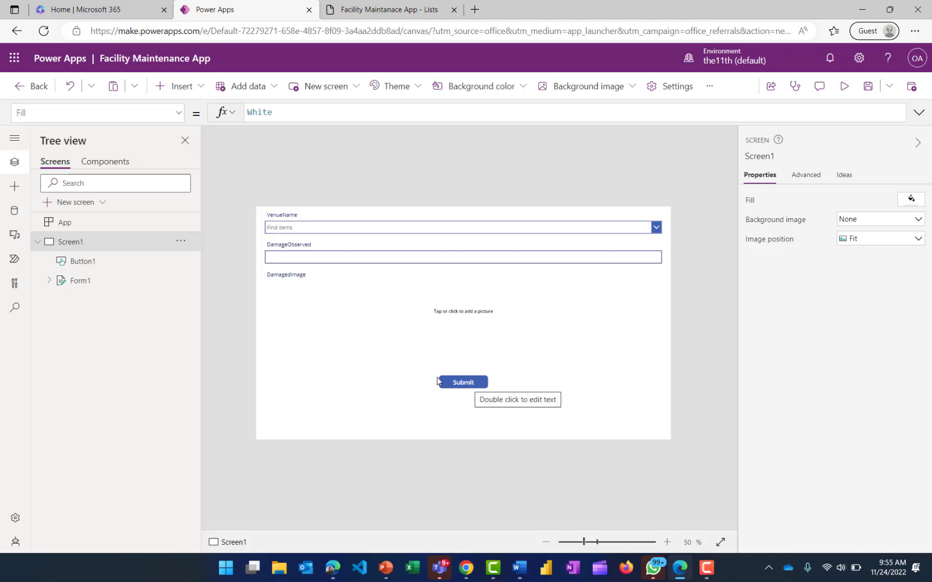
- Set the Submit button's OnSelect formula to SubmitForm(Form1)
left_click(469, 383)
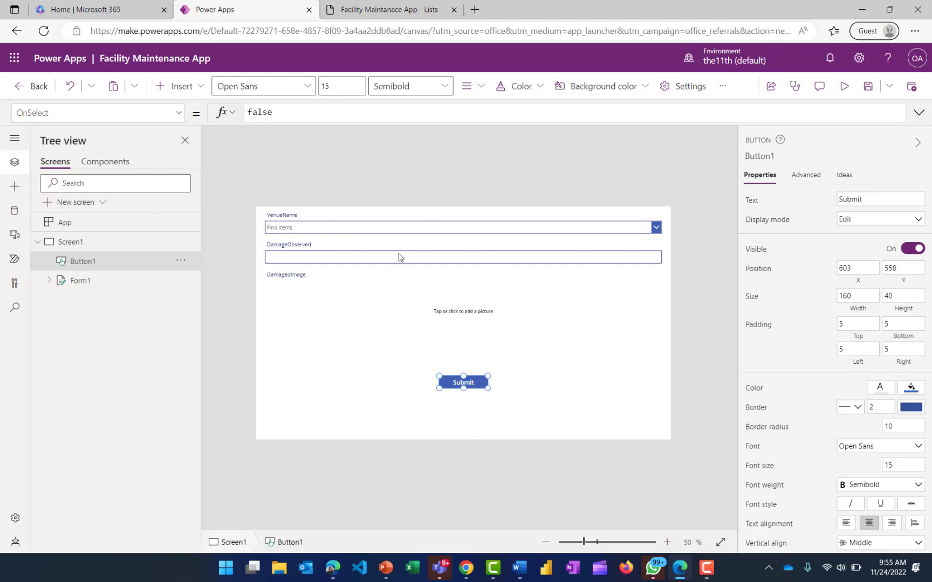
left_click(179, 114)
scroll(180, 236, "up", 5)
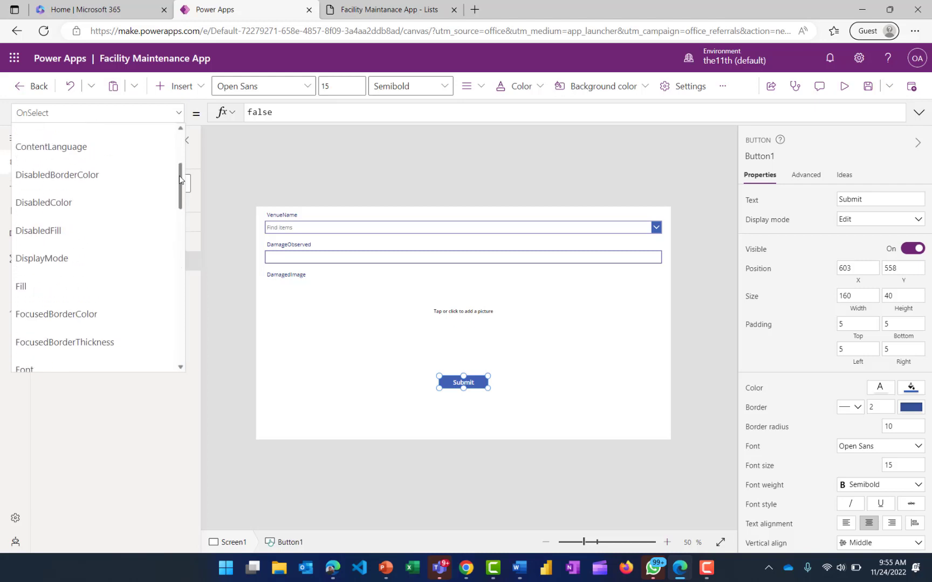
scroll(180, 236, "down", 6)
left_click(82, 209)
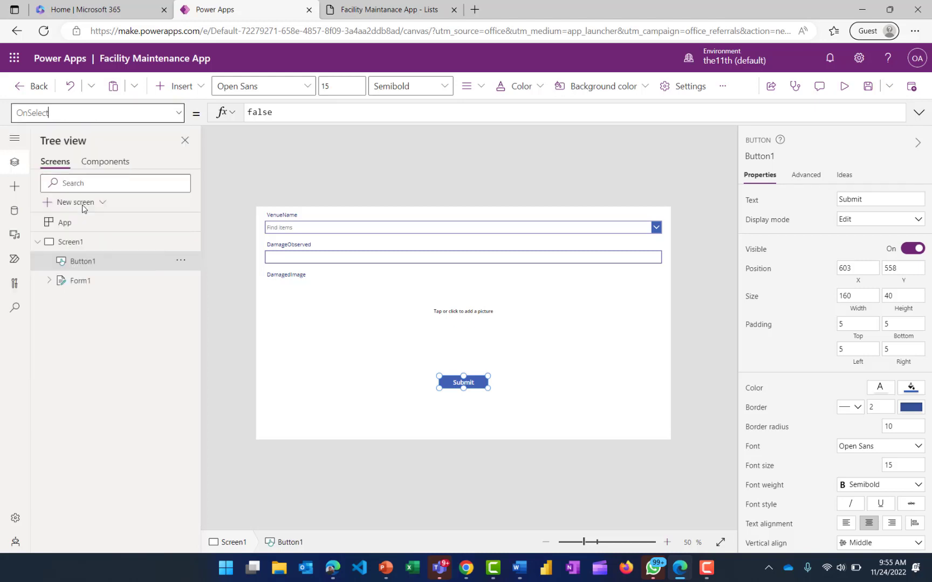
left_click(281, 111)
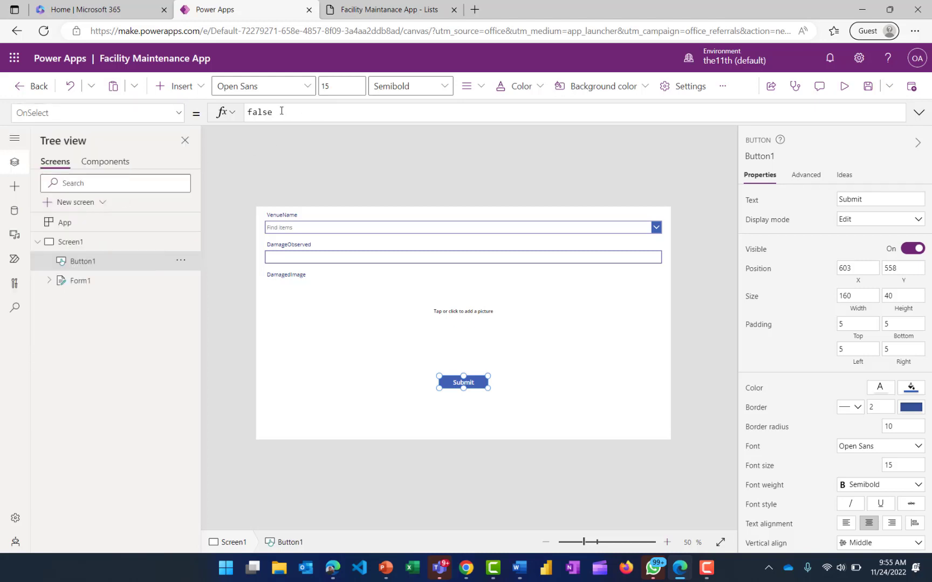
key("BackSpace")
key("BackSpace")
key("BackSpace")
key("BackSpace")
key("BackSpace")
type("Submit")
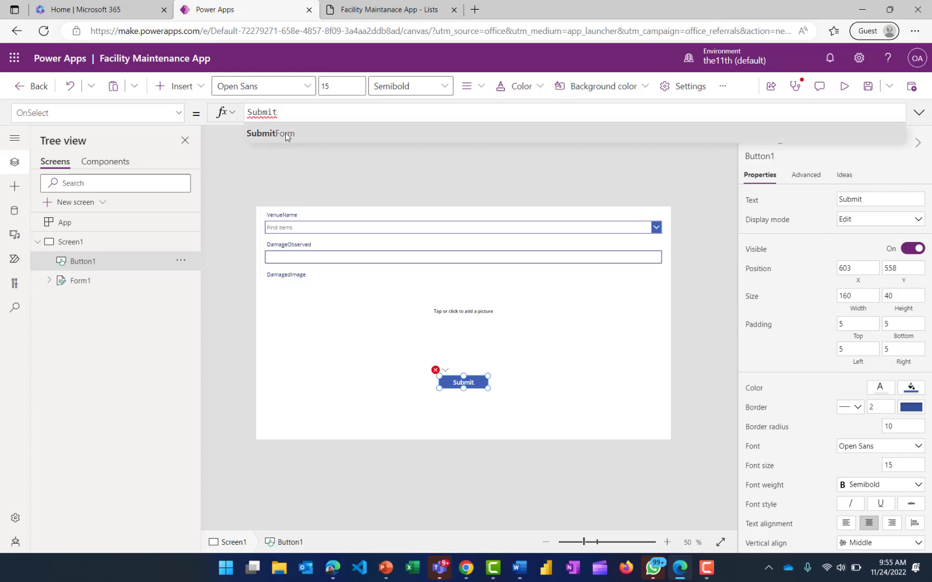
left_click(285, 133)
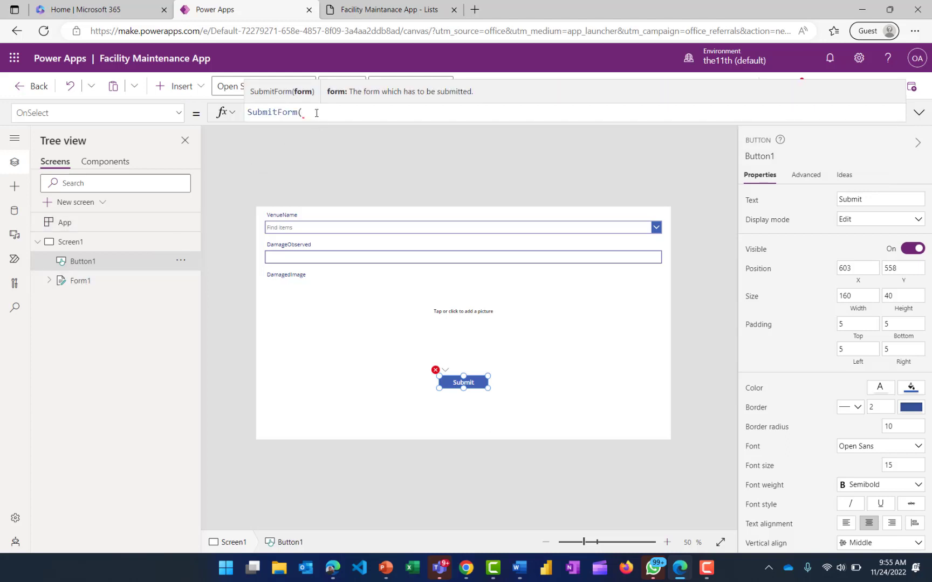
type("form")
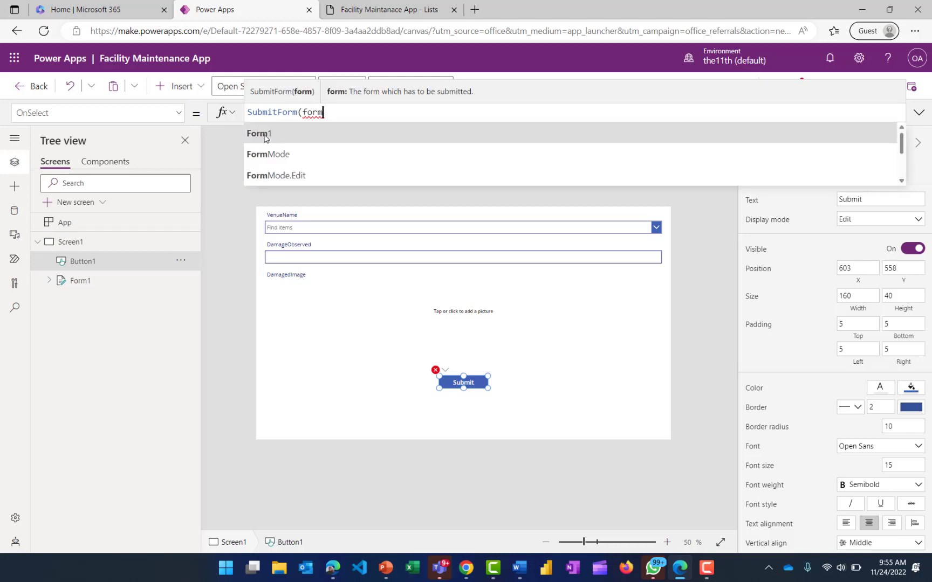
left_click(264, 135)
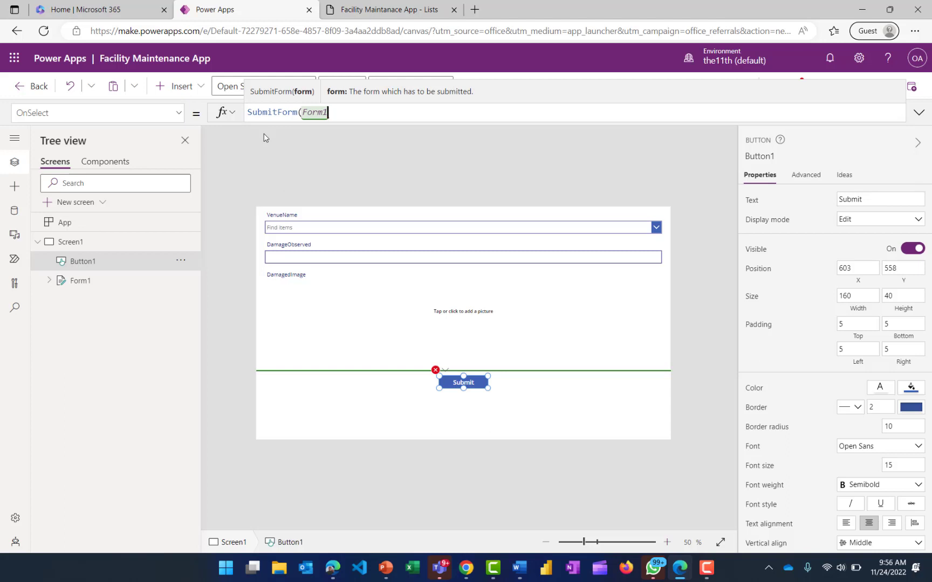
type(")")
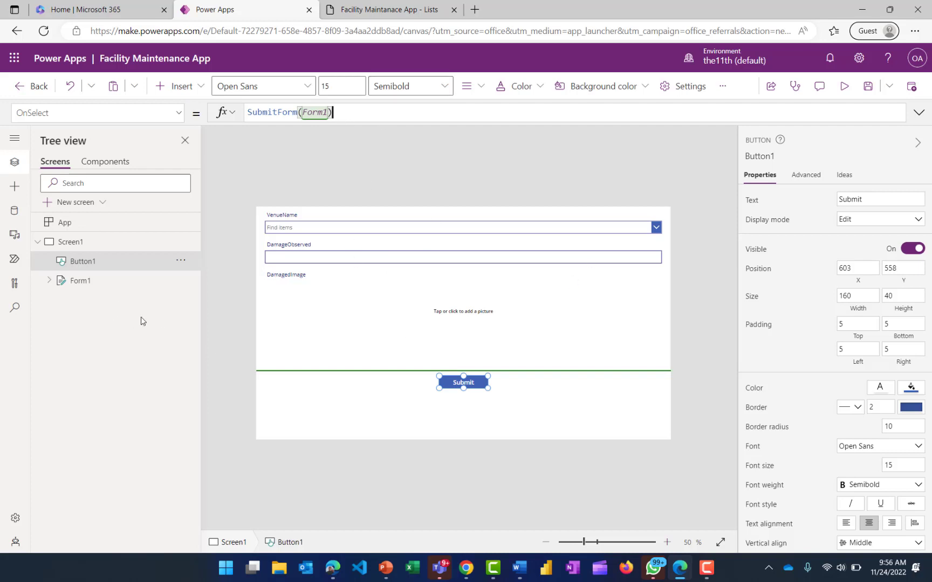
- Set Form1's OnSuccess formula to Notify("Form Succefully submitted",NotificationType.Success,800)
left_click(100, 284)
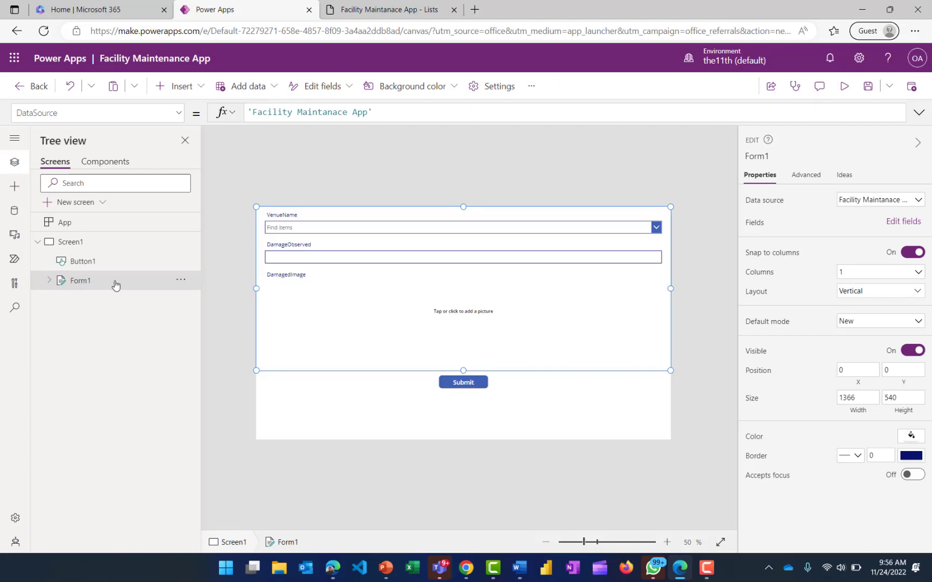
left_click(178, 114)
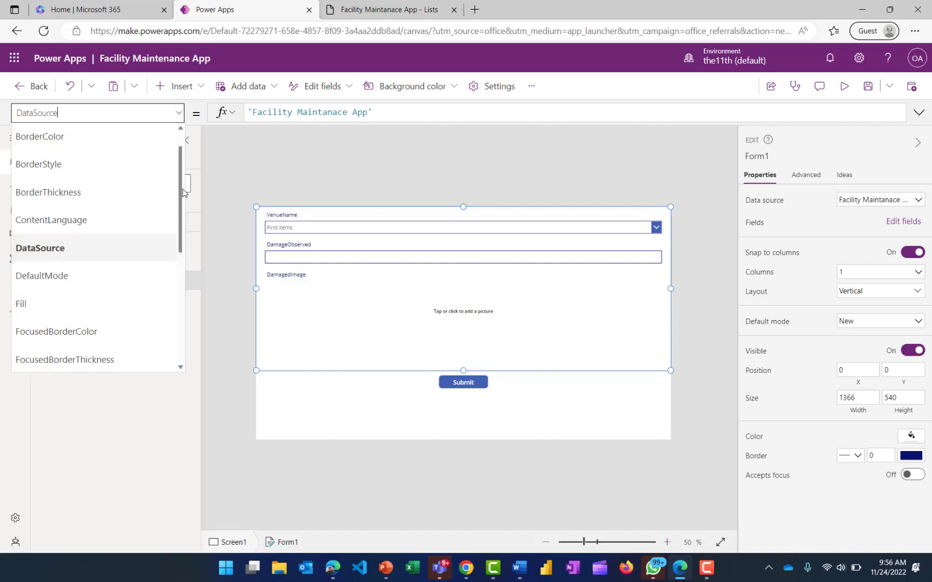
left_click_drag(182, 195, 170, 298)
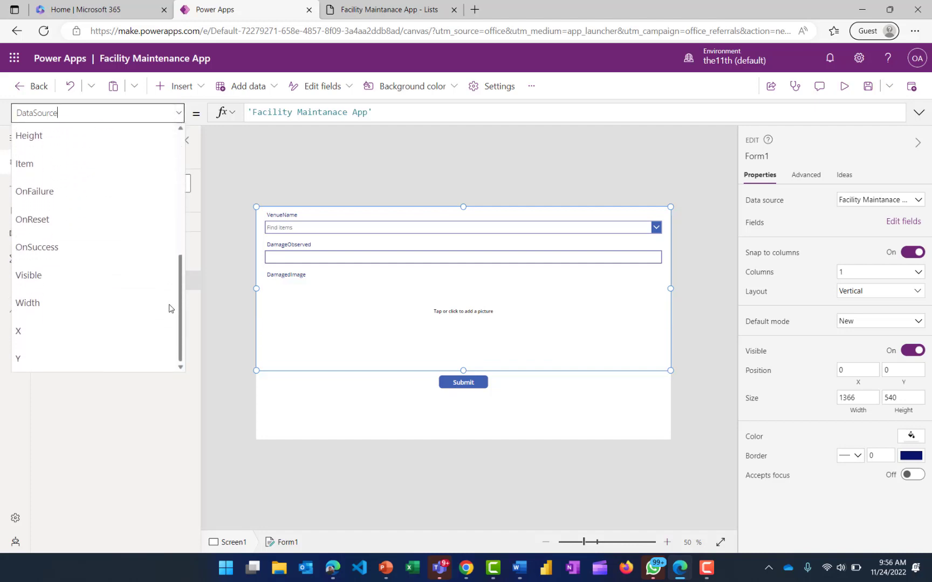
left_click(56, 248)
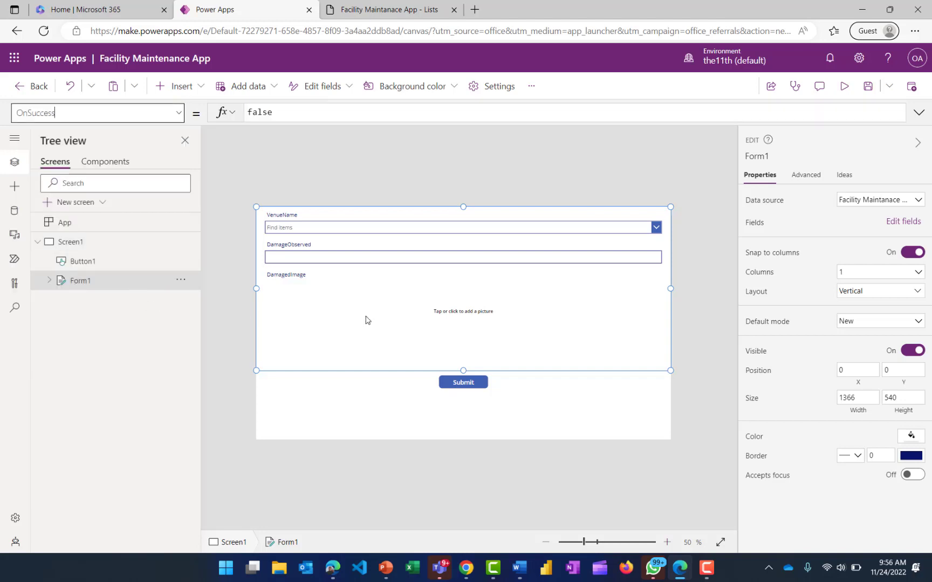
left_click(275, 110)
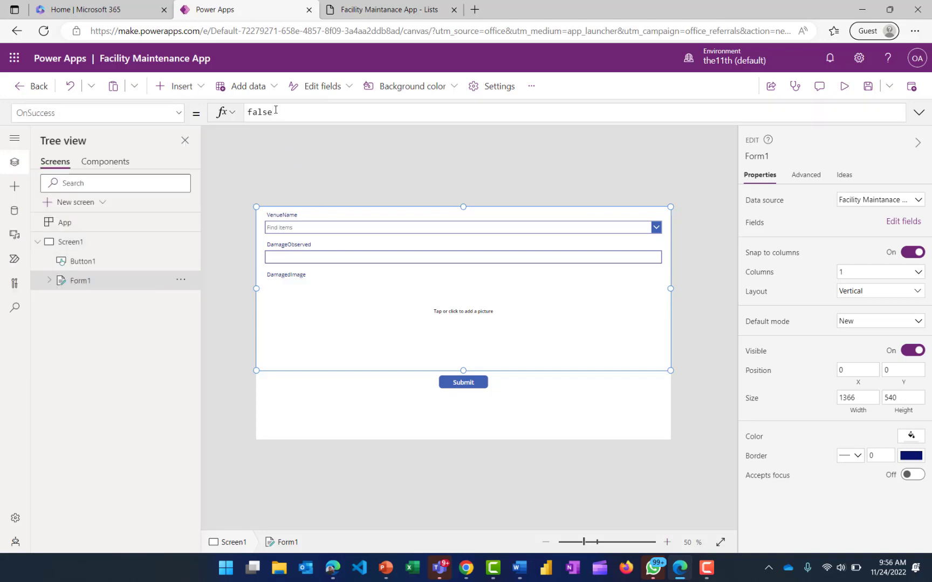
key("BackSpace")
key("BackSpace")
key("BackSpace")
key("BackSpace")
key("BackSpace")
type("otify")
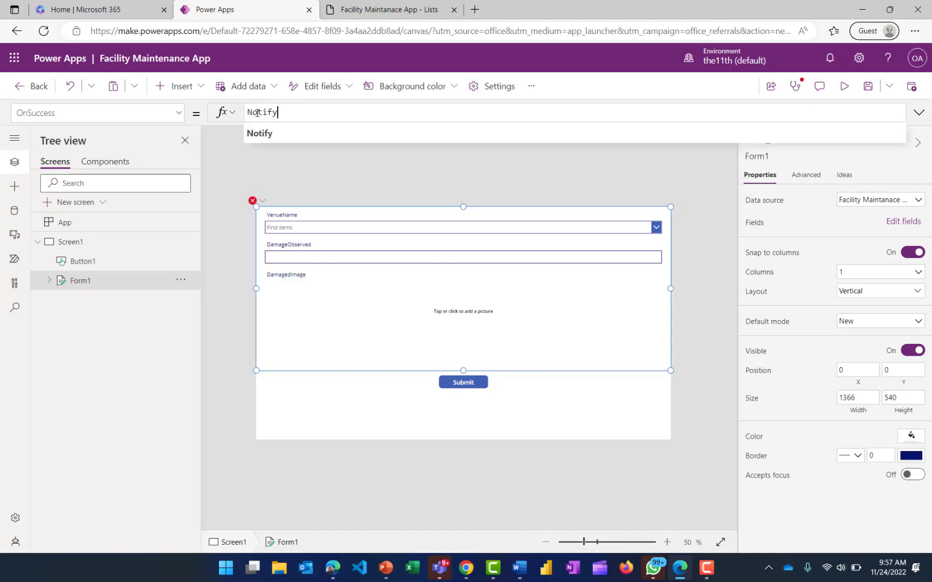
left_click(267, 136)
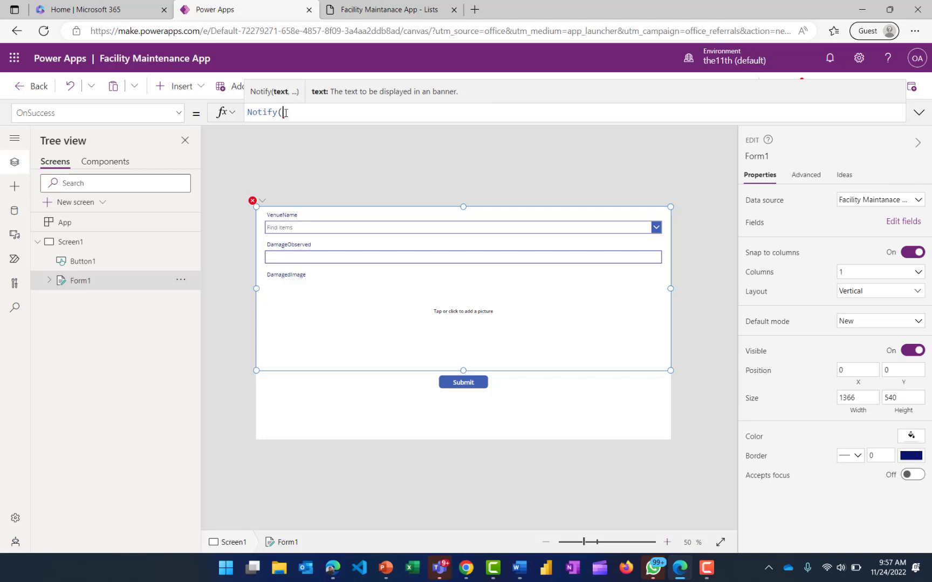
type("\"")
type("Form ")
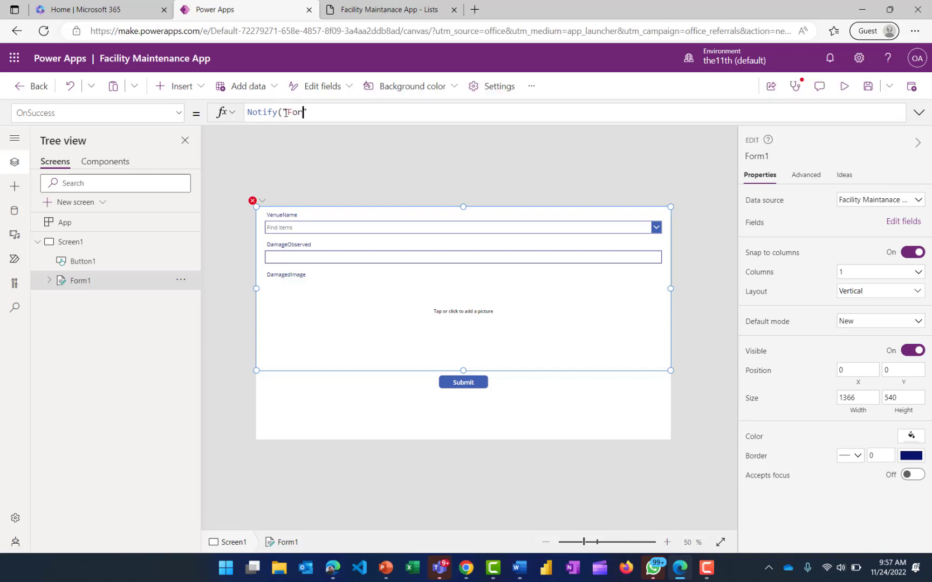
type("Succefull")
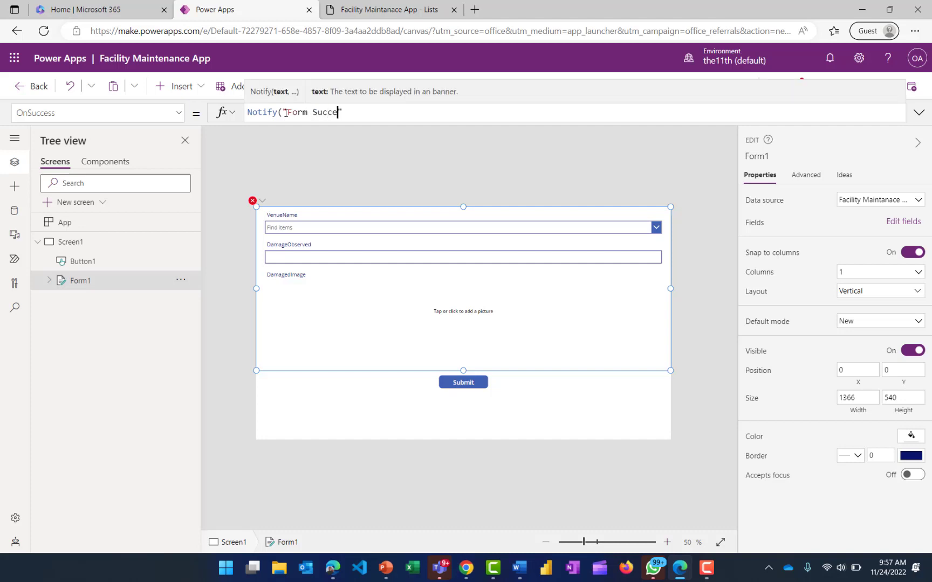
type("y submitted")
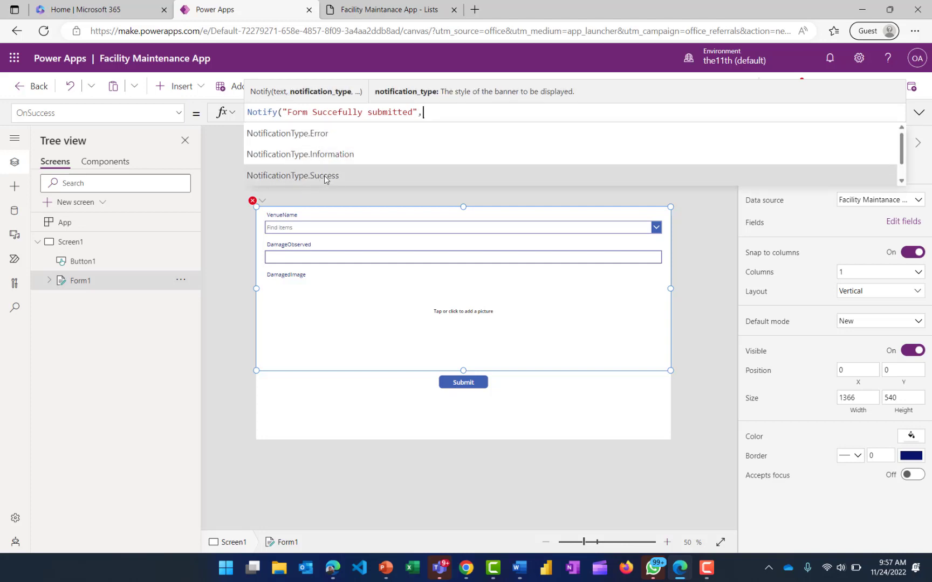
left_click(325, 176)
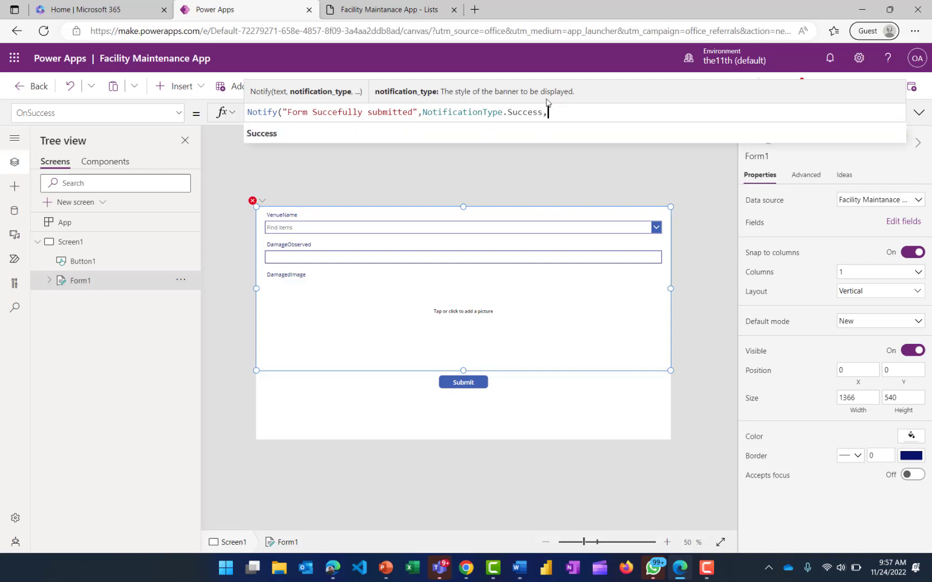
type(",")
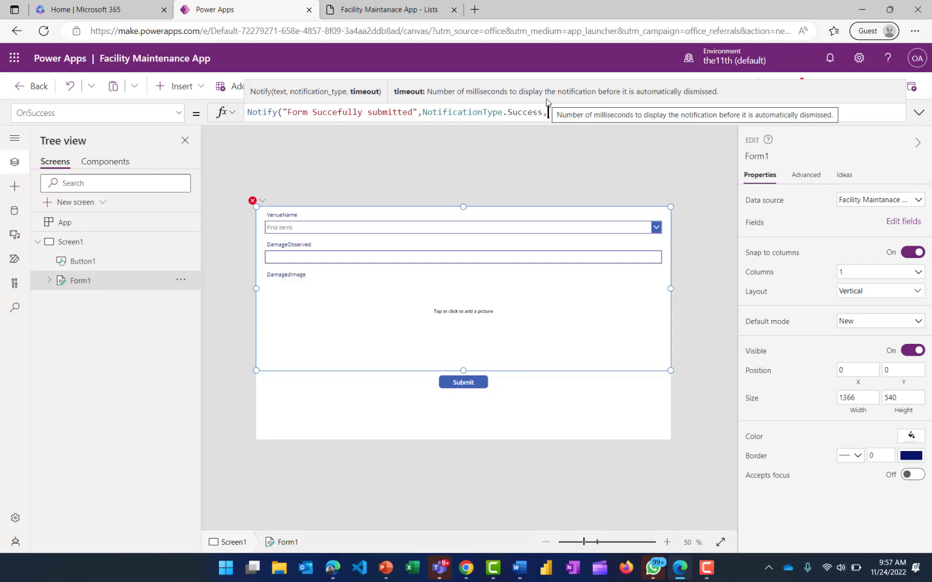
type("8000")
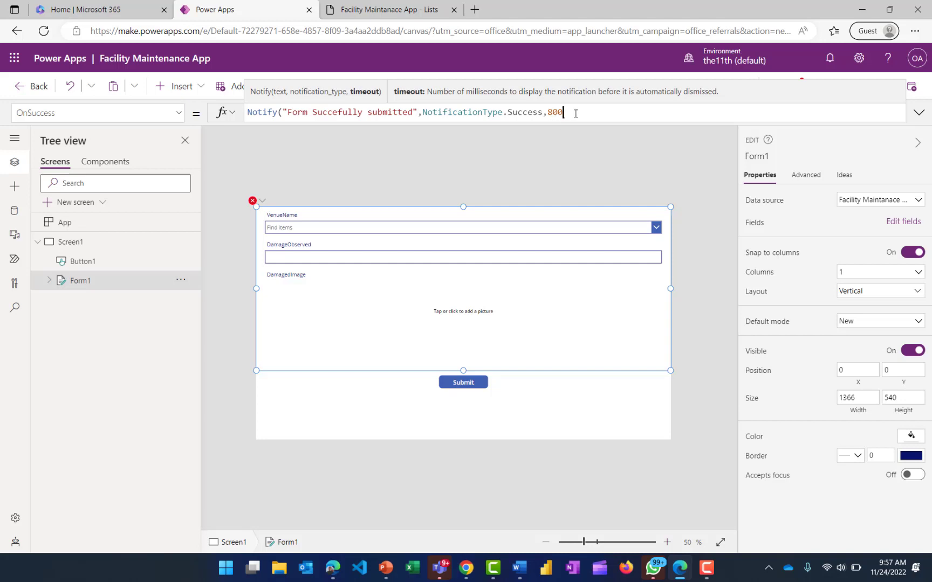
type(")")
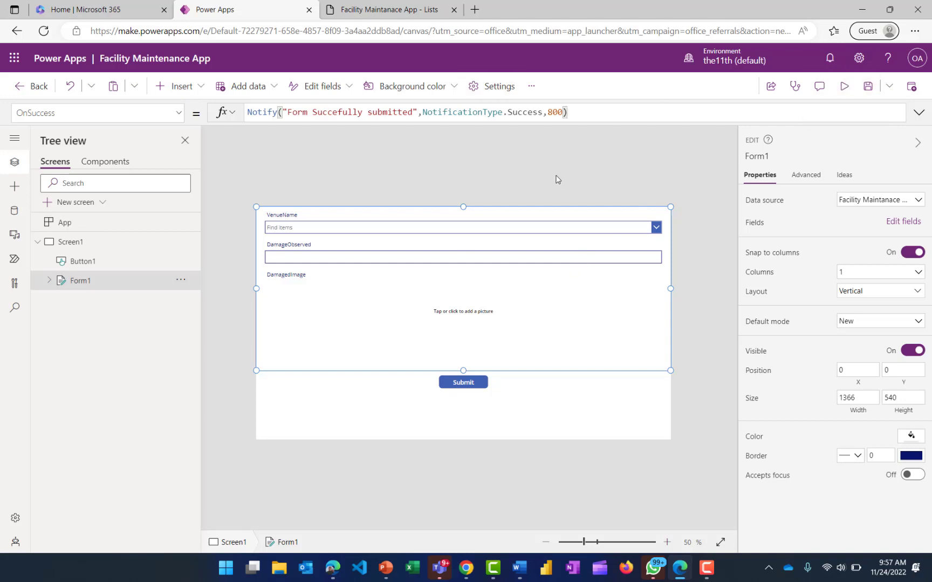
- Preview the app and fill in the form with VenueName Sapetro and DamageObserved "Poor Network"
left_click(843, 88)
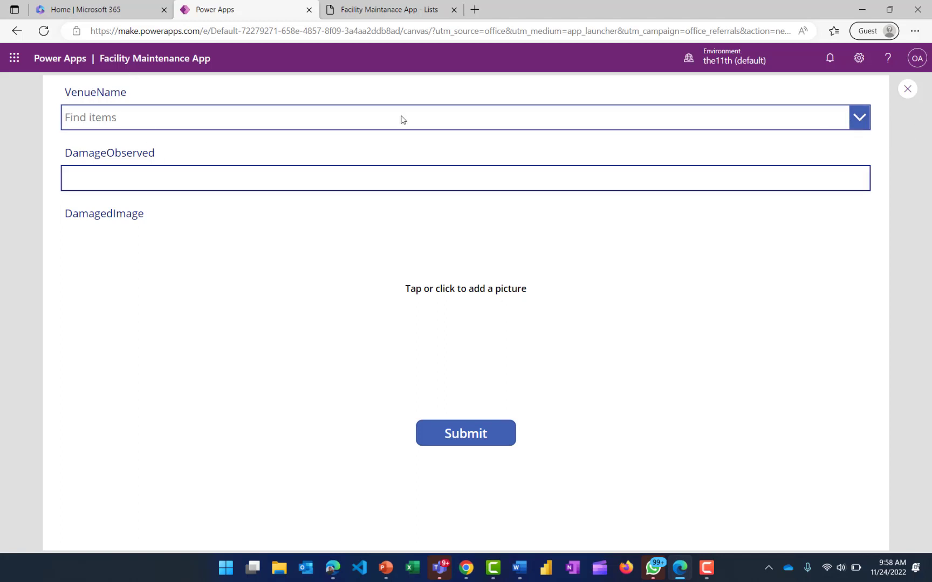
left_click(862, 118)
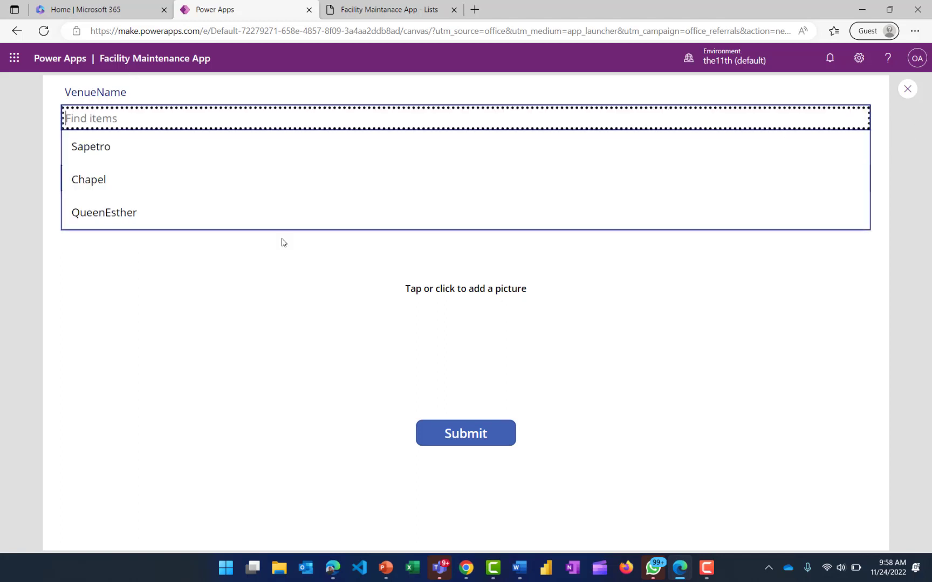
left_click(98, 156)
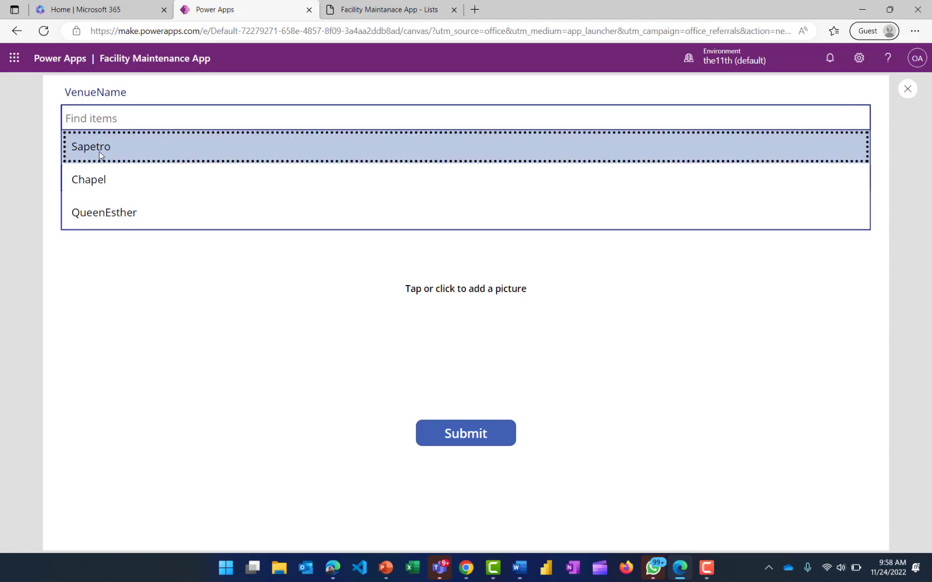
left_click(155, 172)
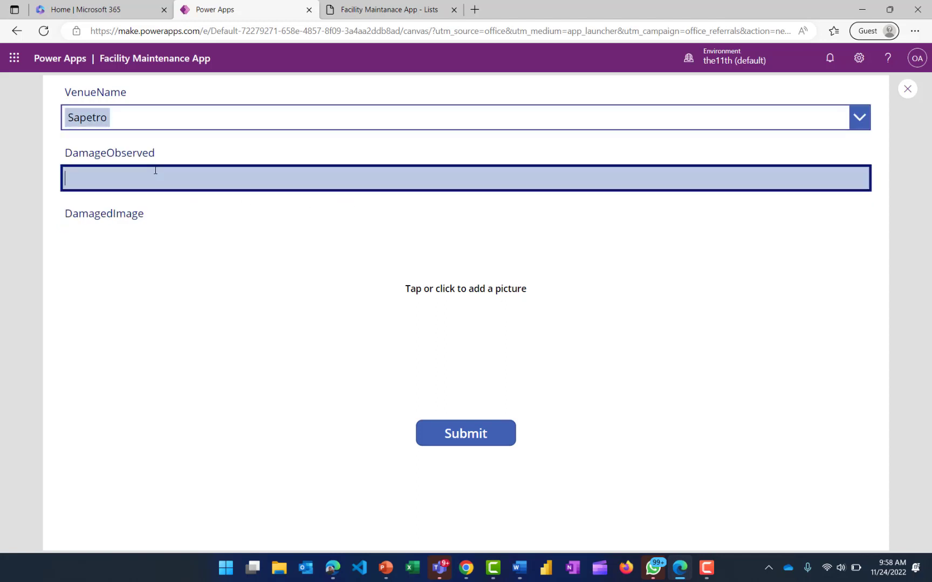
type("Poor Network")
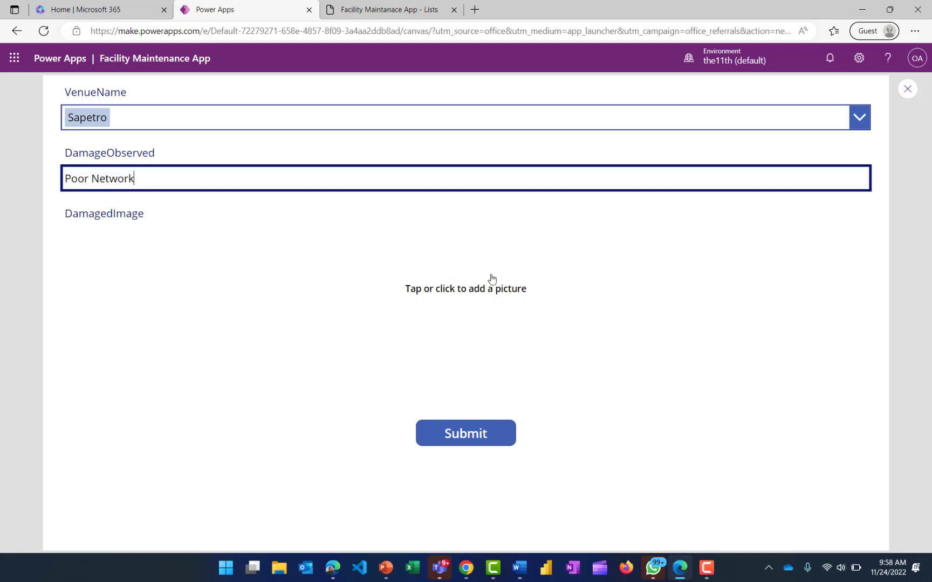
- Add UseCase1.jpg from Downloads as the DamagedImage picture and submit the form
left_click(474, 298)
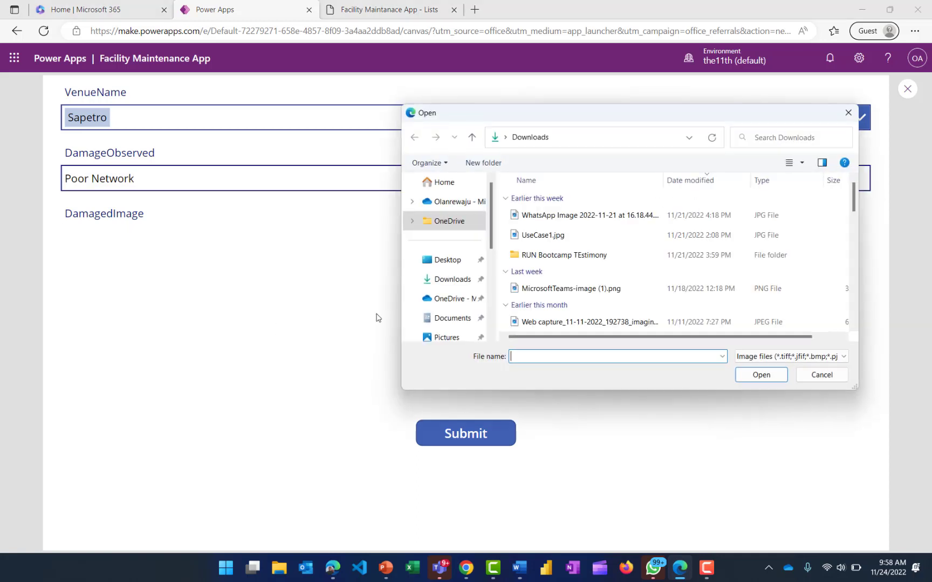
mouse_move(490, 233)
left_mouse_down()
mouse_move(498, 299)
mouse_move(495, 252)
left_mouse_up()
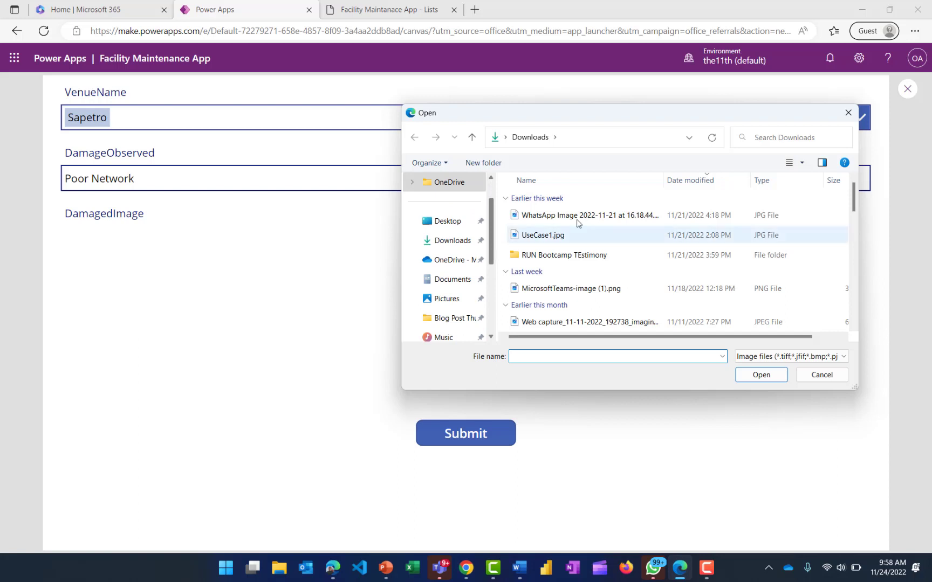
left_click(554, 236)
left_click(756, 375)
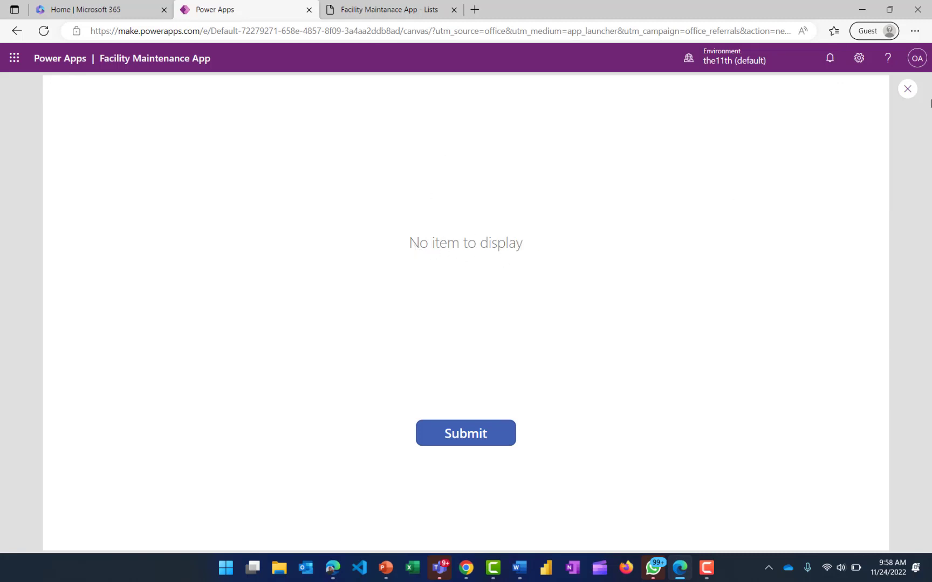
- Leave the preview and change Form1's OnSuccess formula to Notify("Form Succefully submitted",NotificationType.Success,6000);NewForm(Form1)
left_click(907, 88)
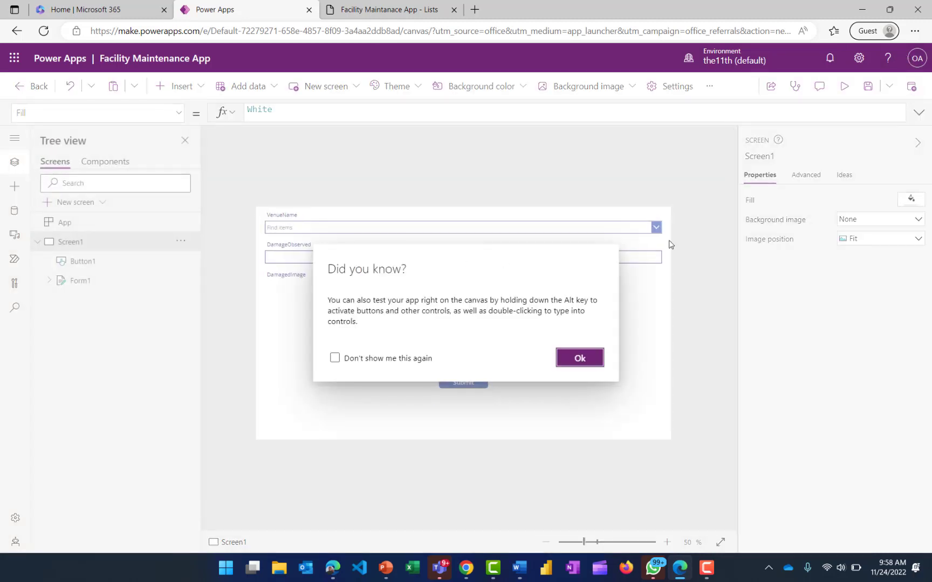
left_click(580, 358)
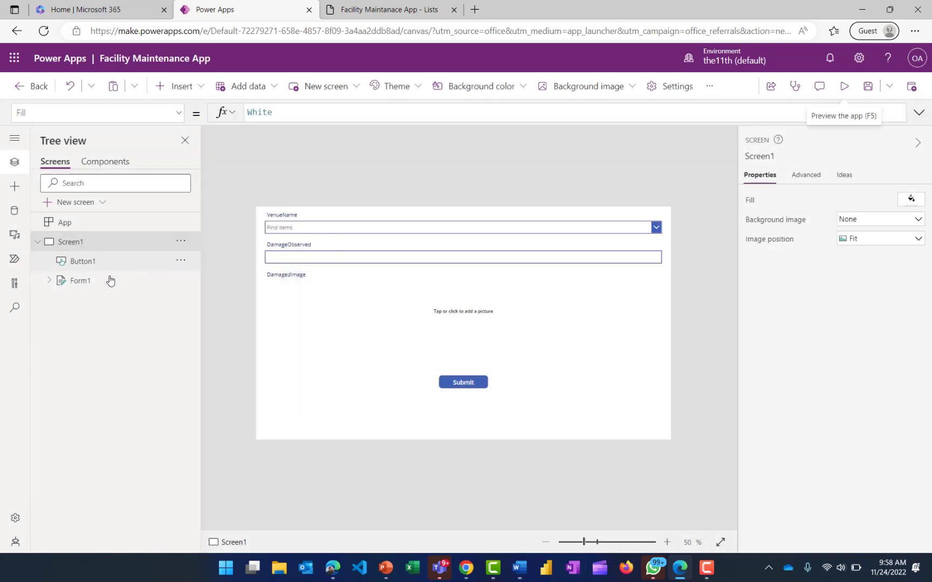
left_click(79, 288)
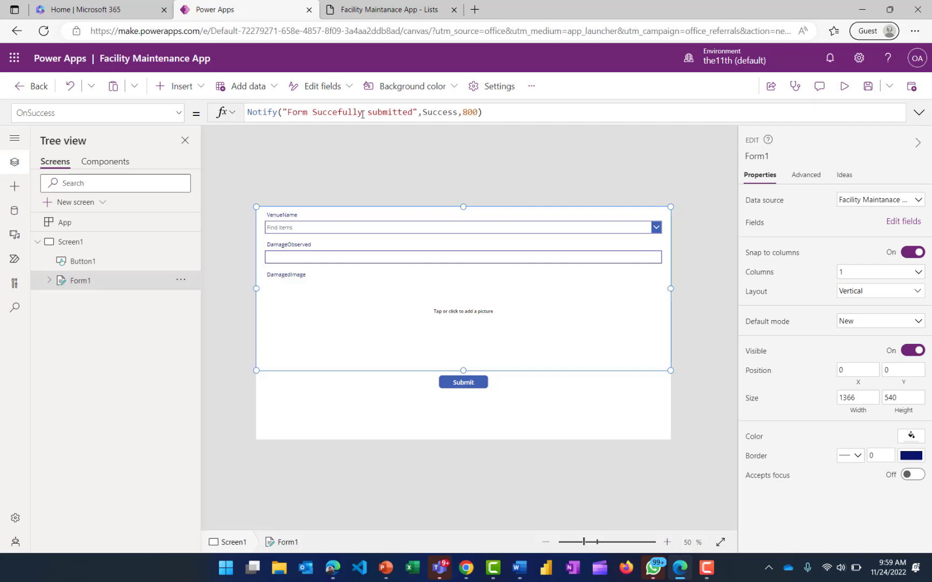
left_click(477, 112)
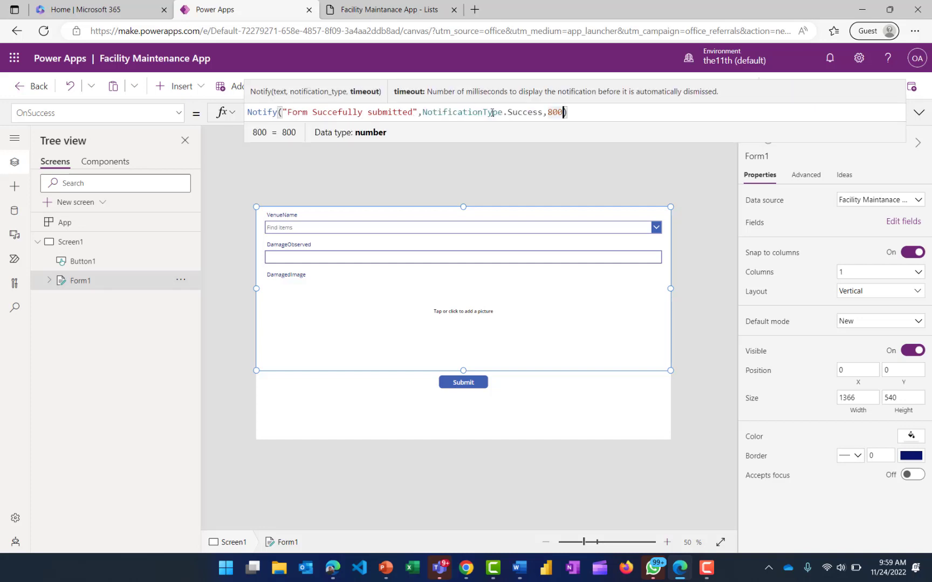
key("BackSpace")
key("BackSpace")
key("BackSpace")
type("6")
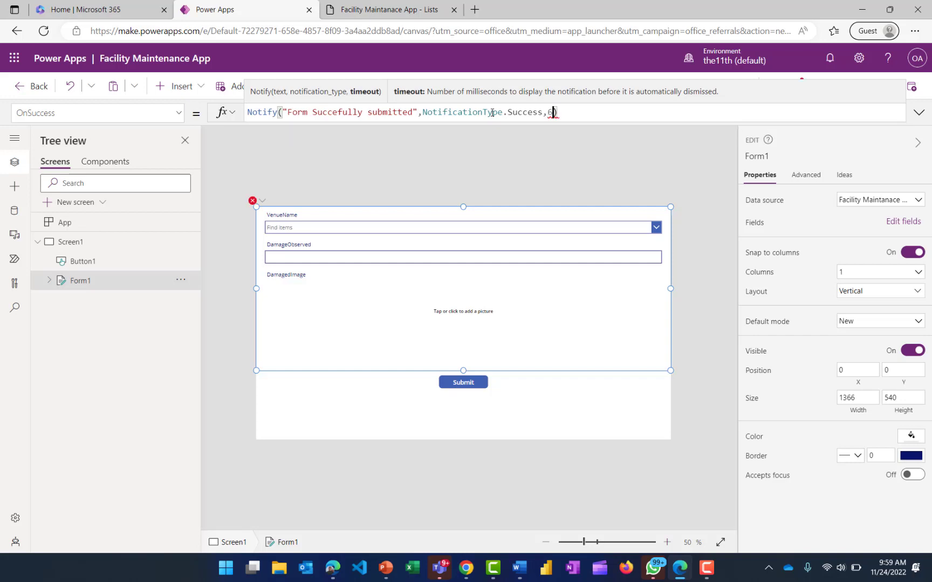
type("000)")
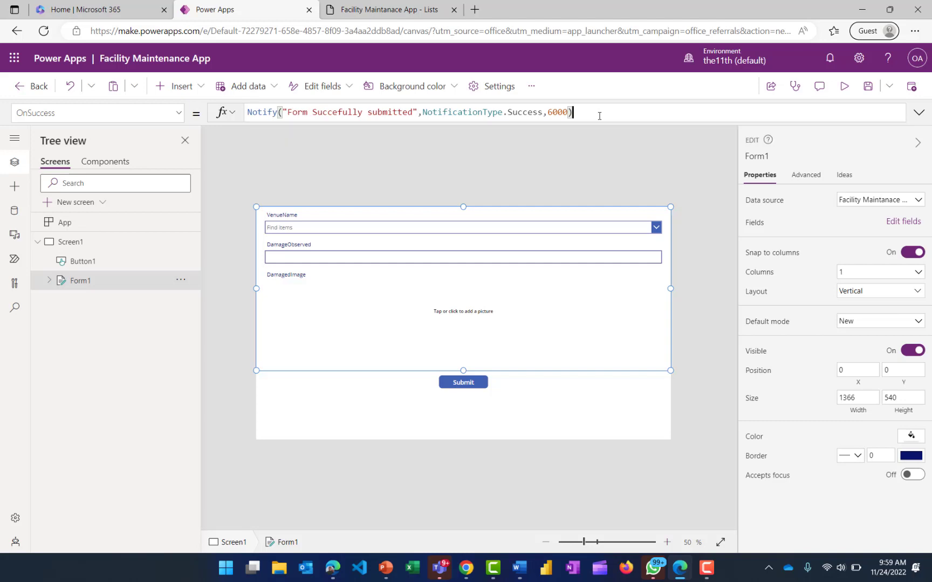
type(";New")
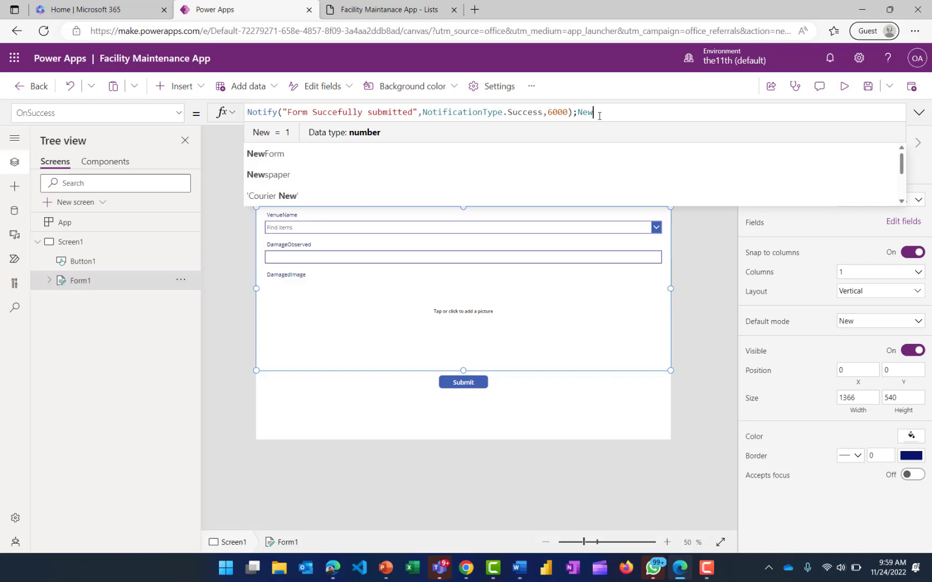
type("form")
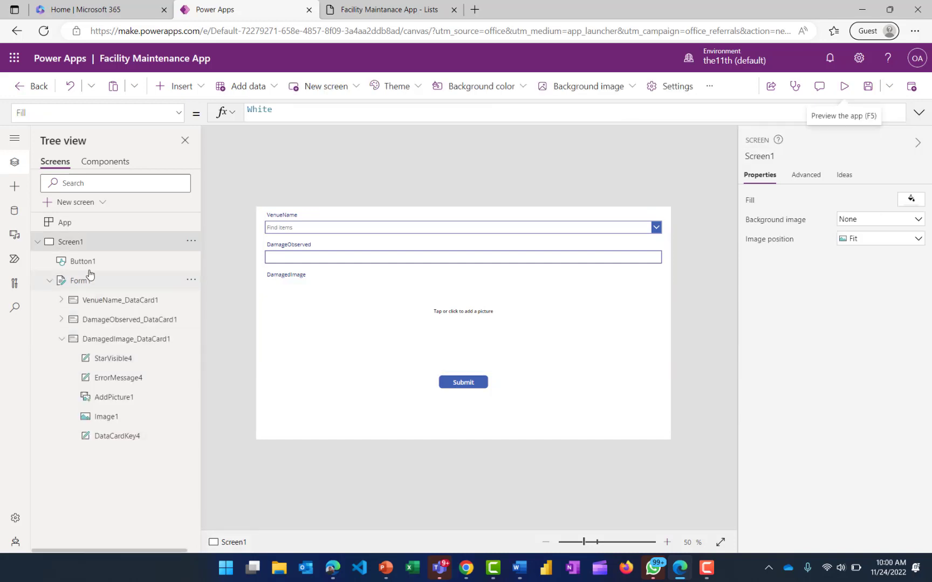
- Set Form1's default mode to New
left_click(85, 280)
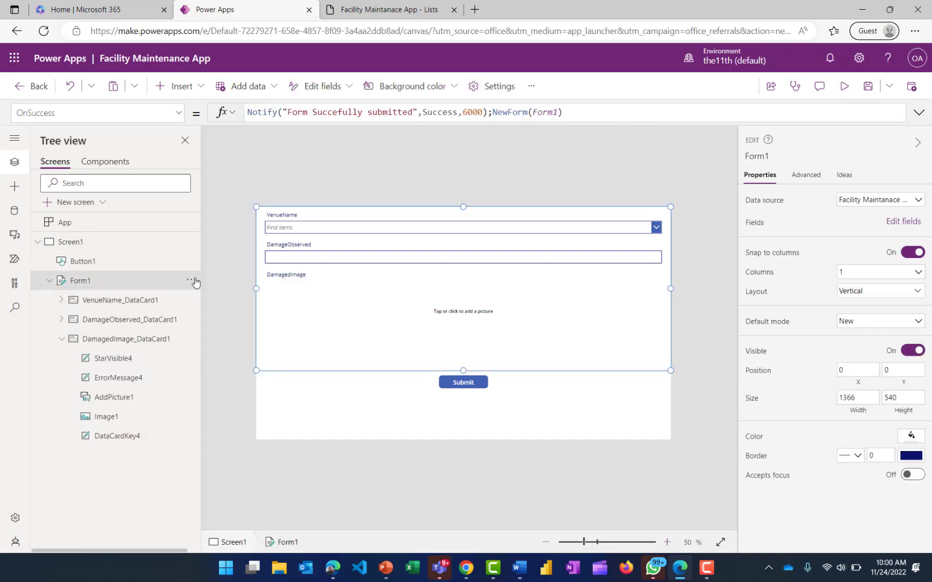
left_click(915, 323)
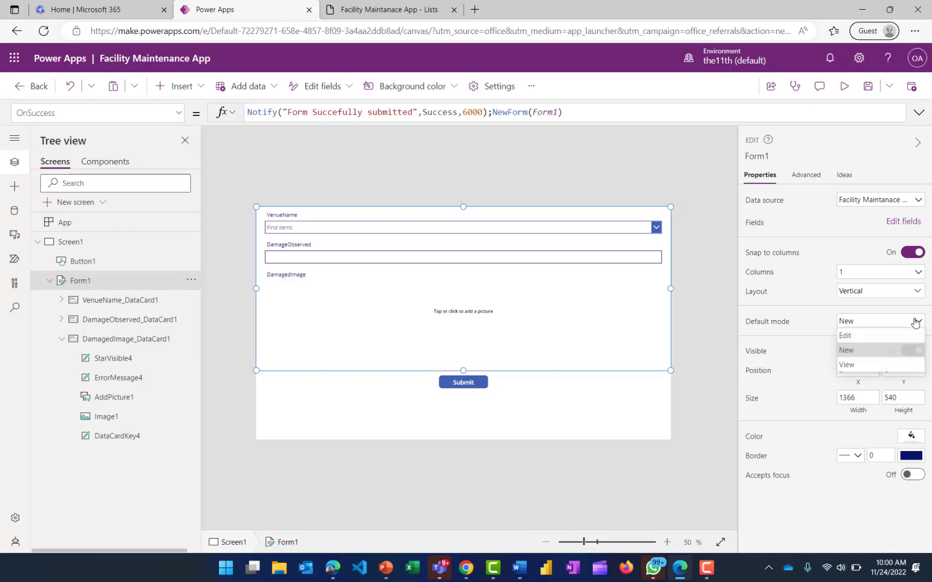
left_click(861, 357)
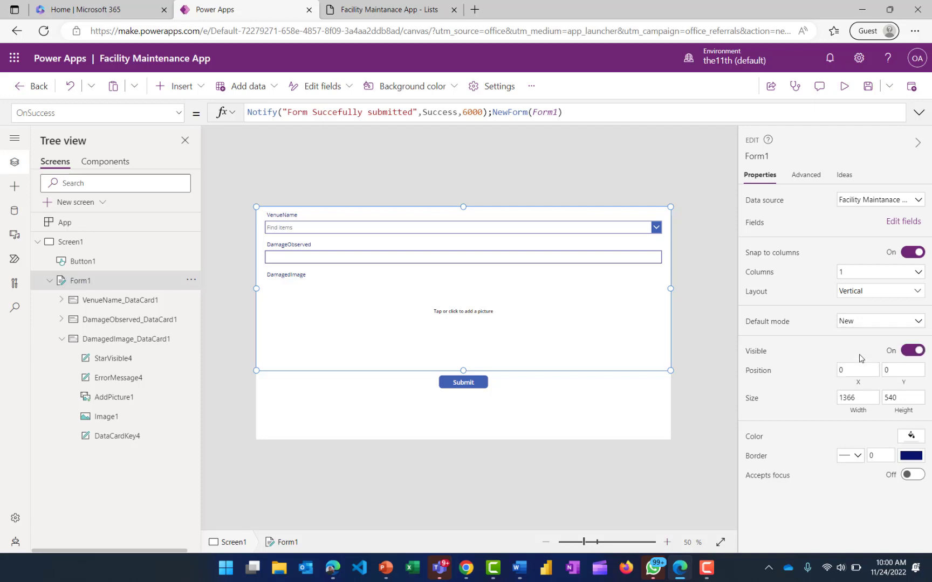
- Preview the app and fill in the form with VenueName Chapel and DamageObserved "Bad Bulb"
left_click(845, 88)
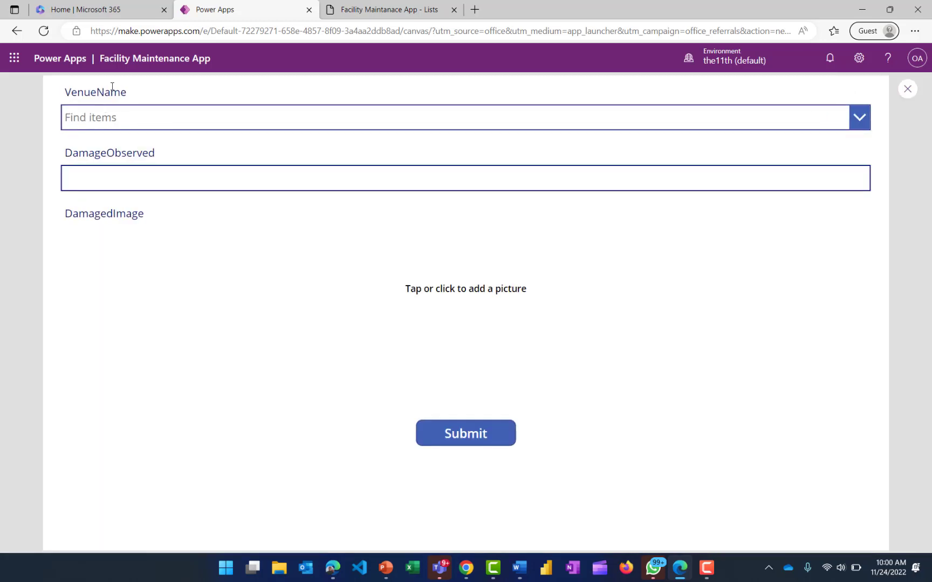
left_click(104, 117)
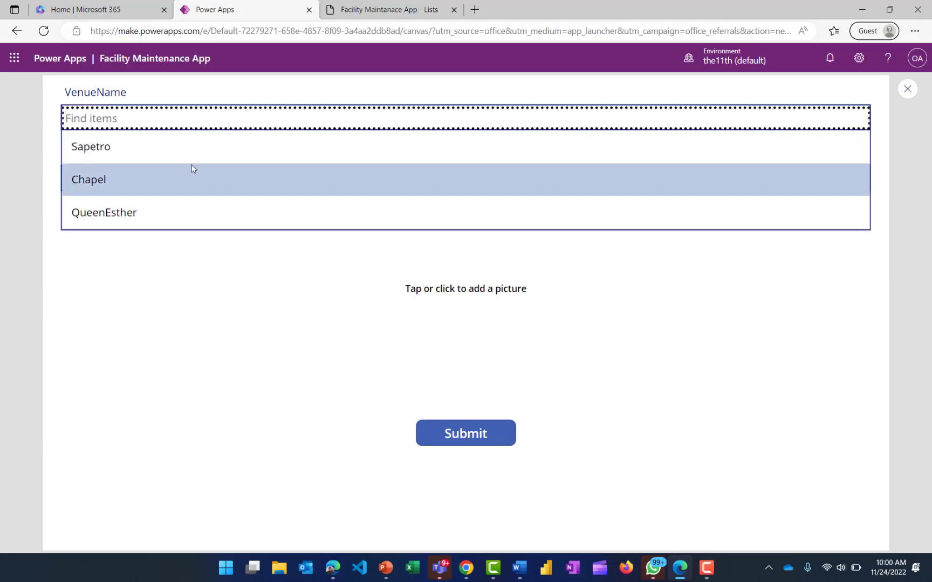
left_click(195, 177)
left_click(185, 181)
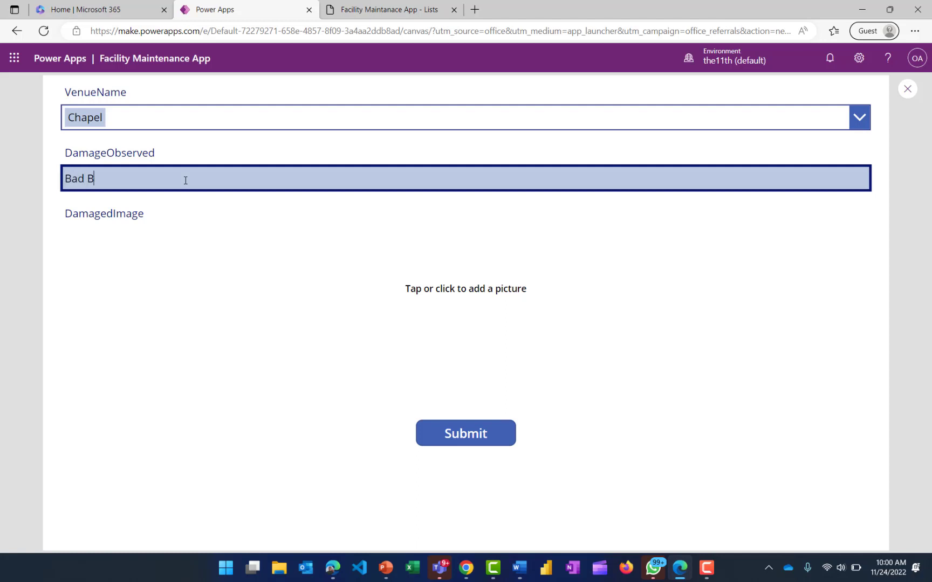
type("Bad Bulb")
left_click(140, 209)
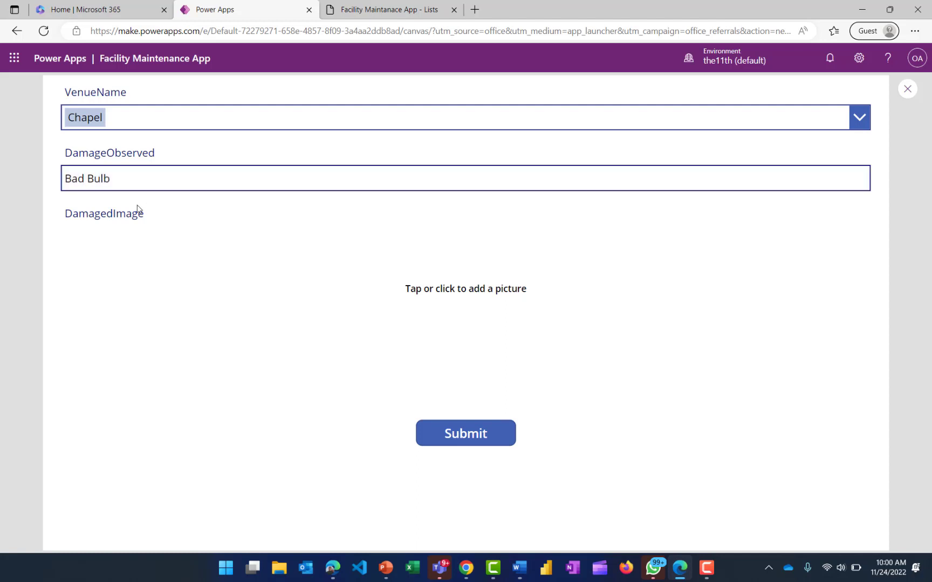
- Add WhatsApp Image 2022-11-21 at 16.18.44.jpg from Downloads as the DamagedImage picture, submit the form and close the preview
left_click(483, 290)
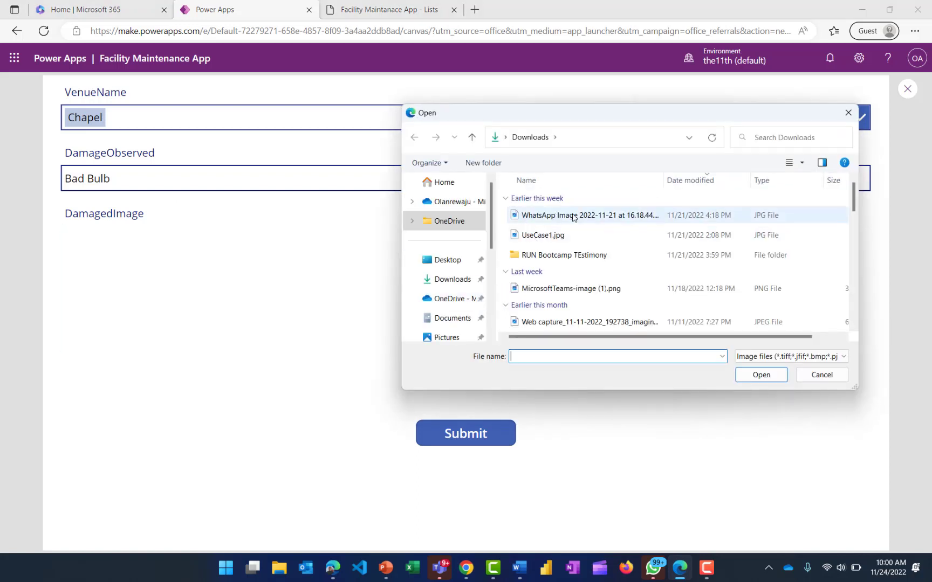
left_click(556, 217)
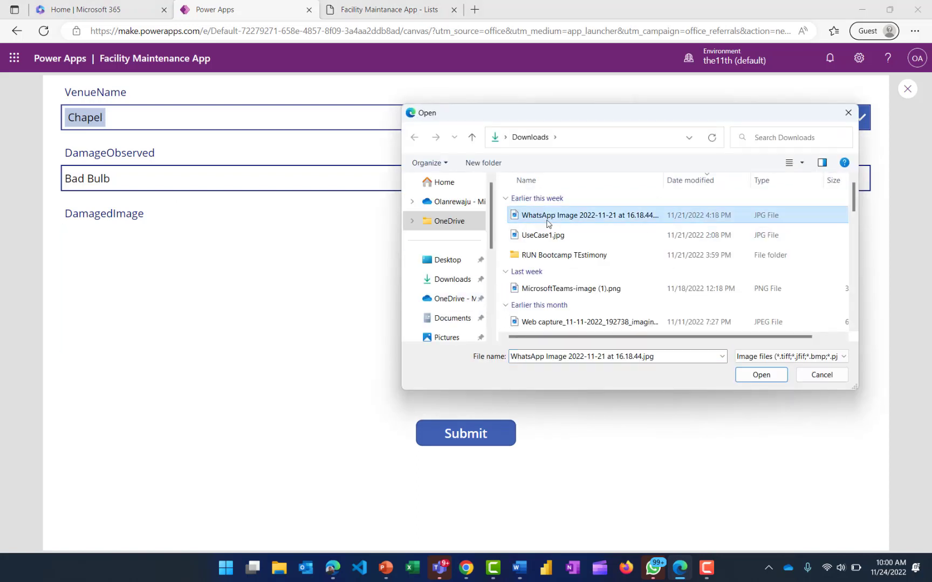
left_click(761, 378)
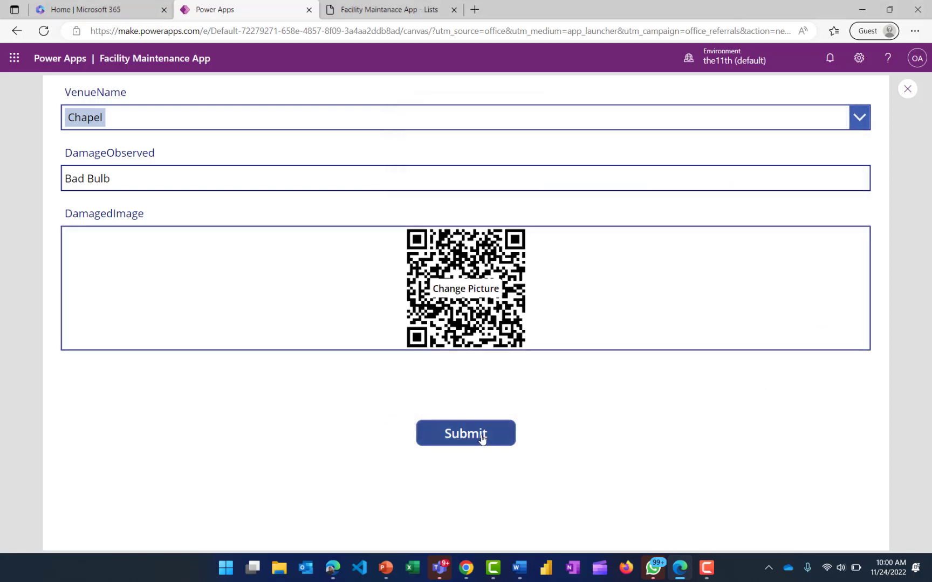
left_click(482, 437)
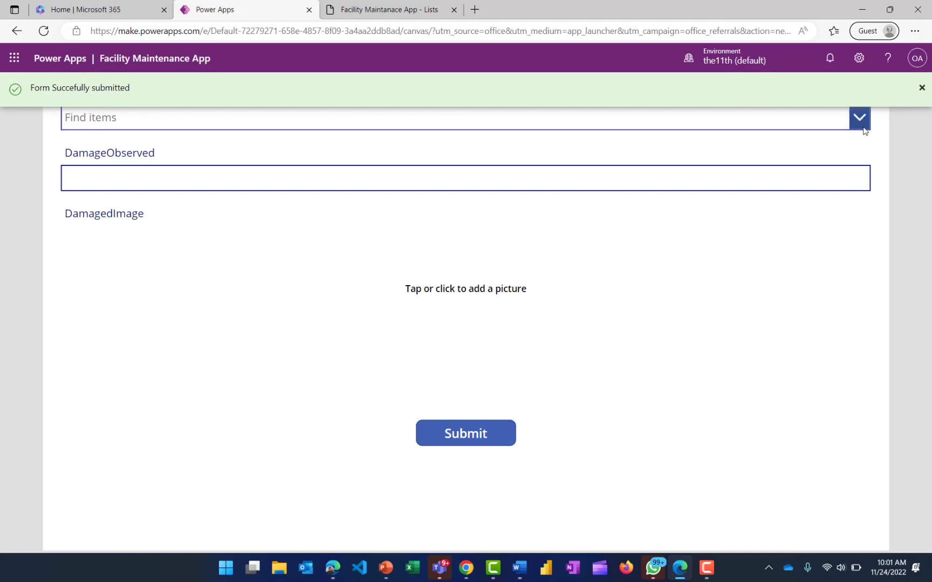
left_click(922, 88)
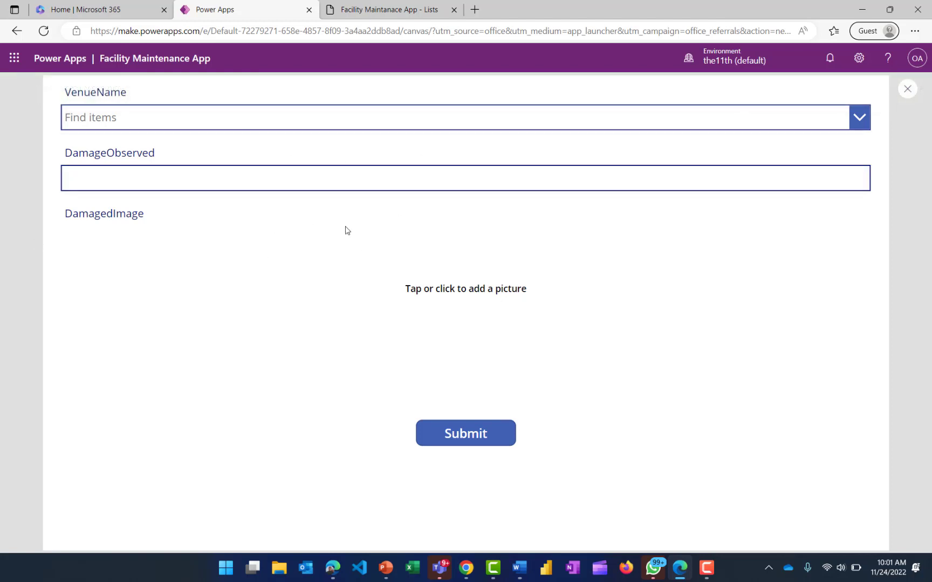
left_click(908, 88)
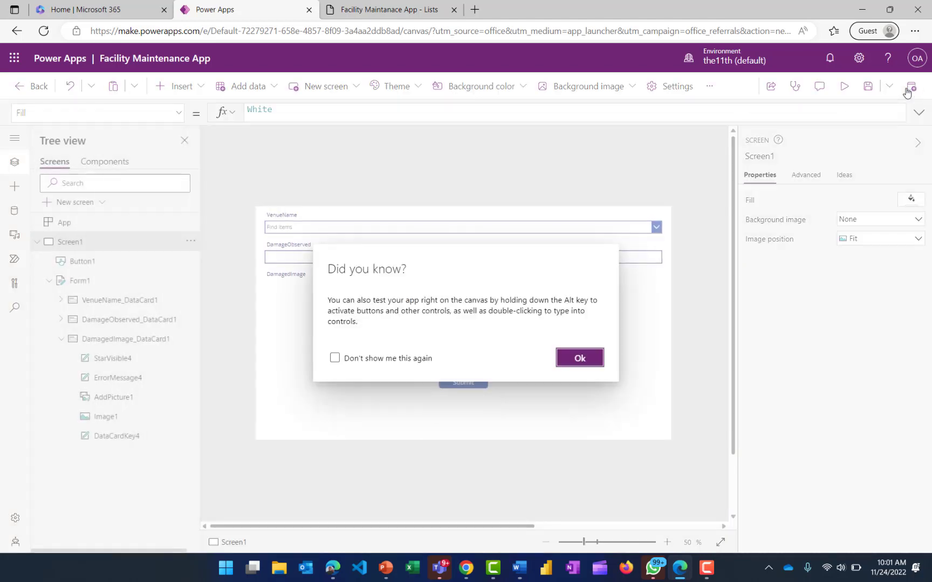
left_click(580, 358)
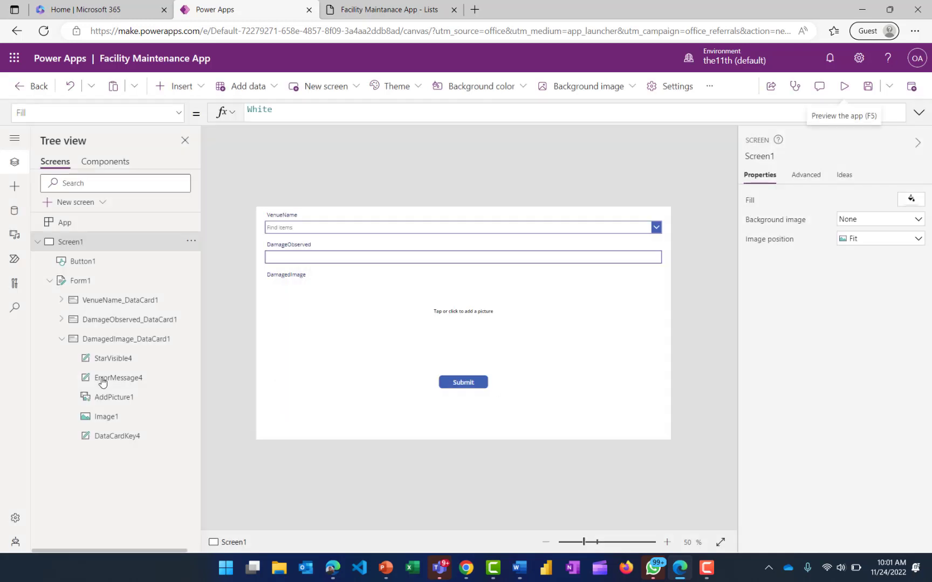
- Add a new blank screen to the app and rename it HomePage
left_click(38, 243)
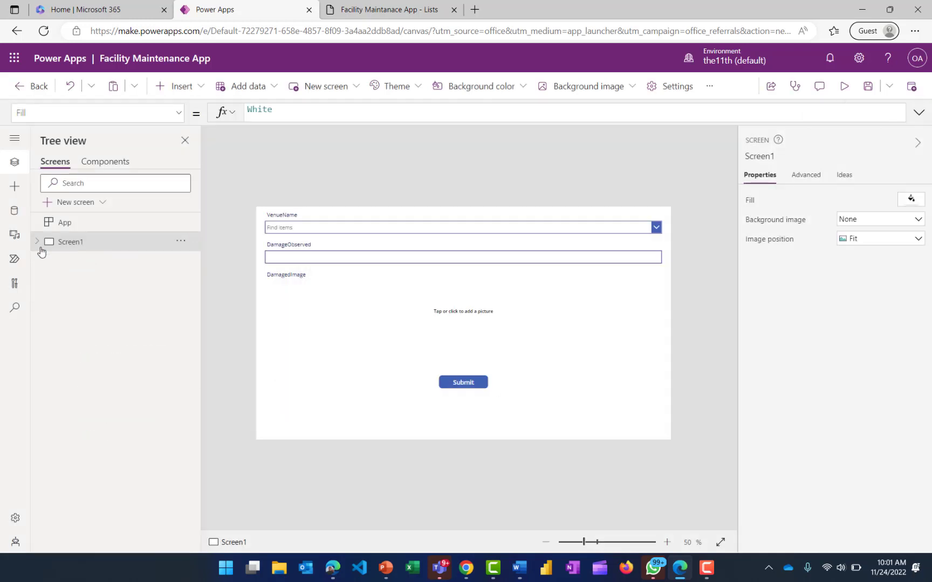
left_click(337, 88)
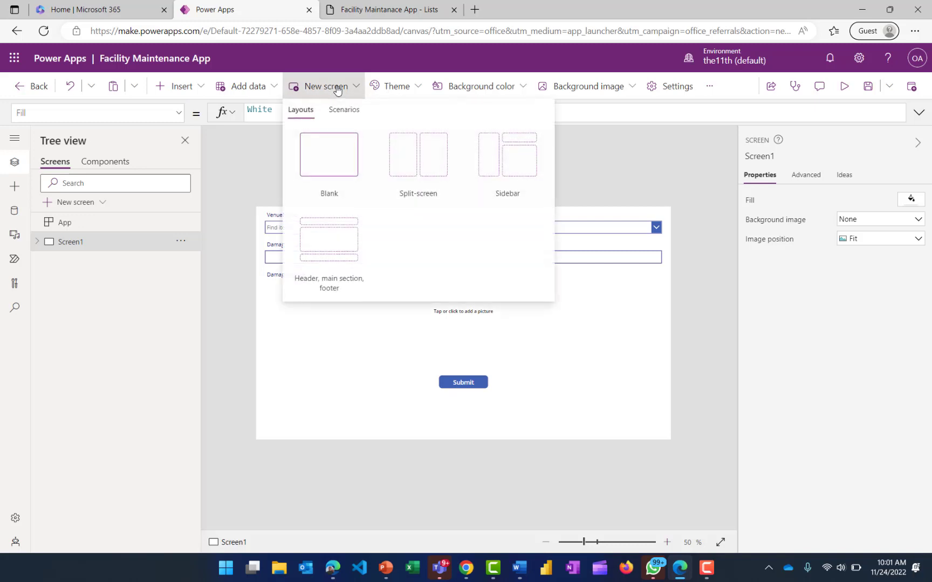
left_click(334, 168)
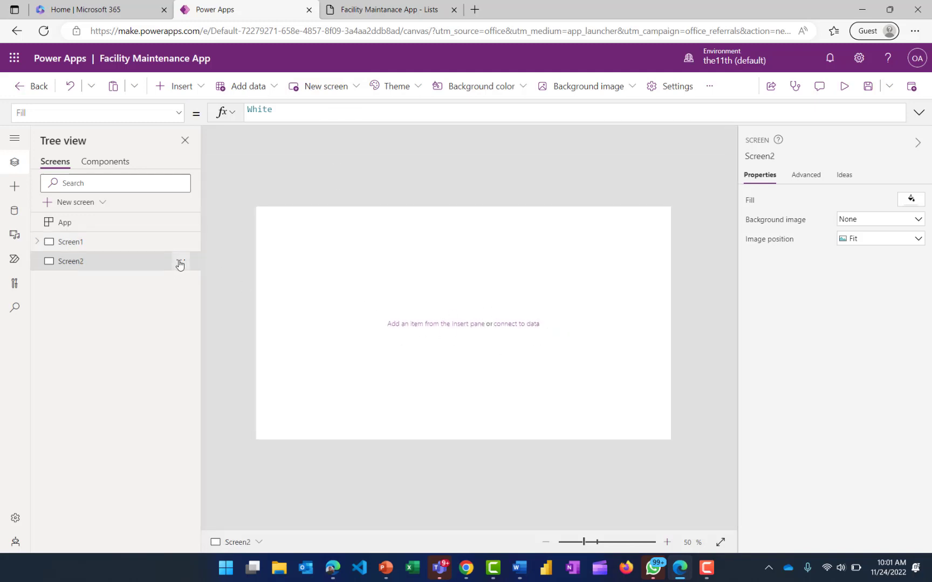
left_click(180, 264)
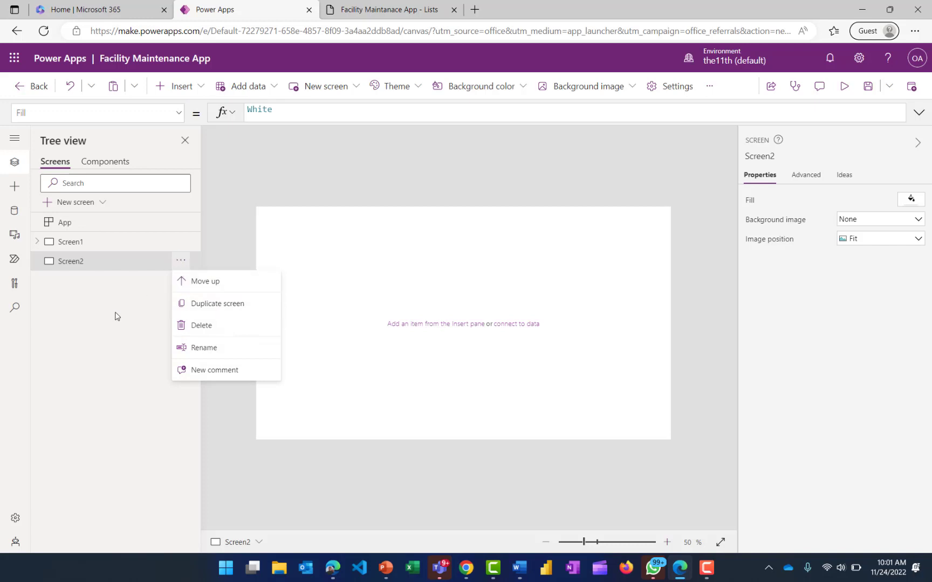
left_click(180, 263)
left_click(181, 264)
left_click(196, 347)
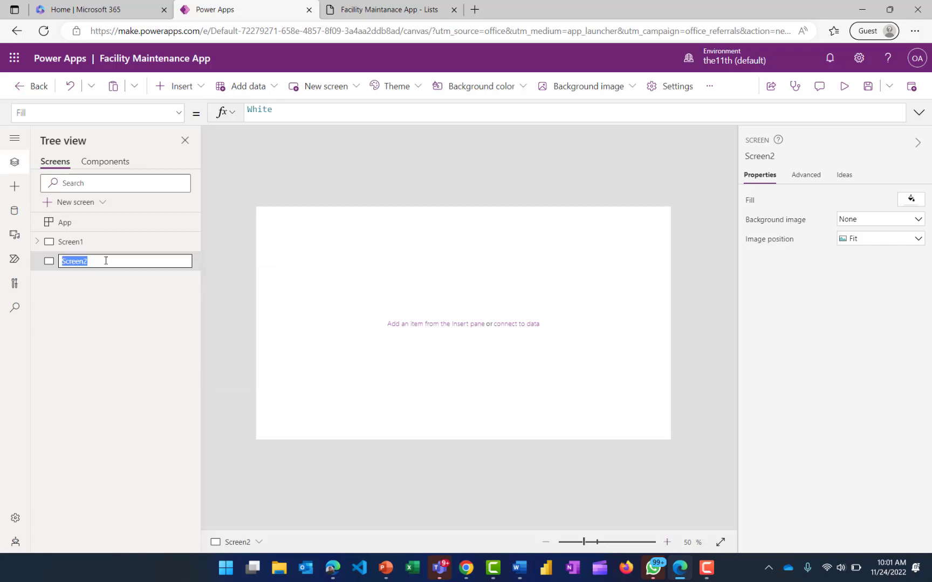
type("HomePage")
key("Return")
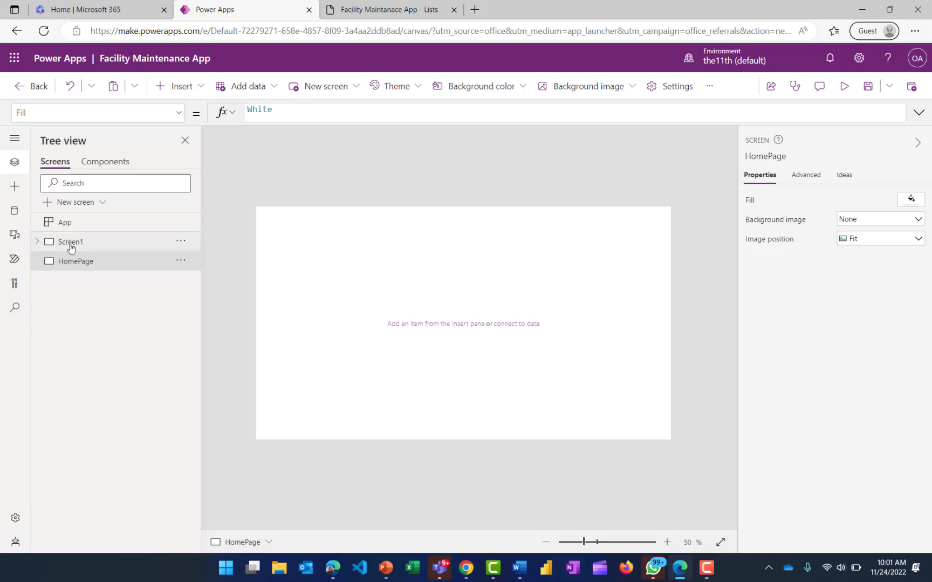
- Rename Screen1, which holds the damage report form, to ReportPage
left_click(180, 241)
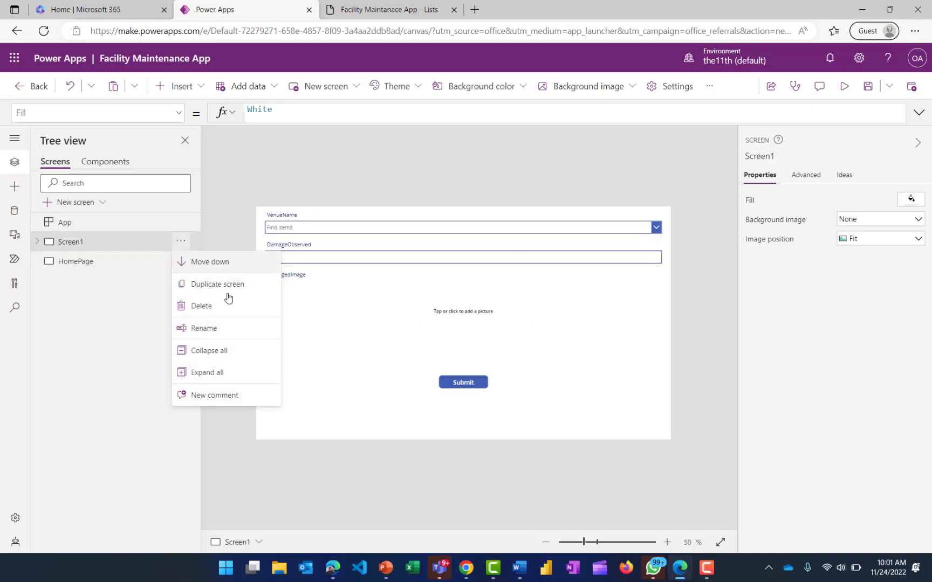
left_click(216, 329)
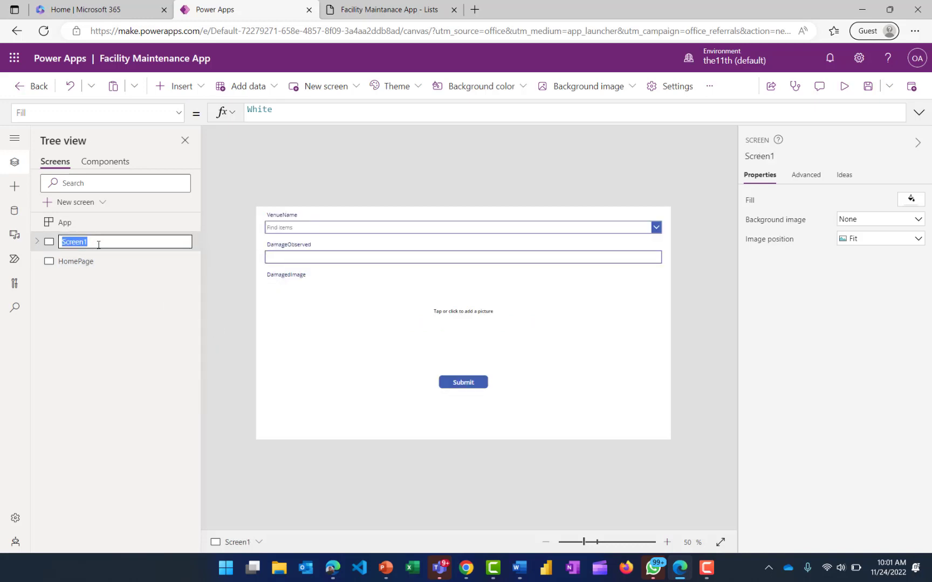
type("ReportPage")
left_click(81, 285)
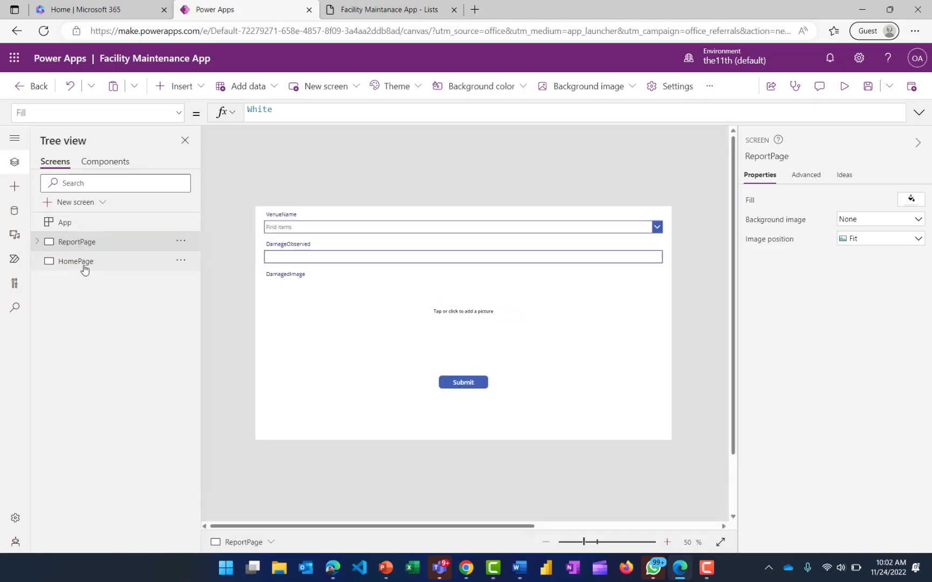
- Set the HomePage screen's fill to the dark blue theme color RGBA(0, 18, 107, 1)
left_click(111, 262)
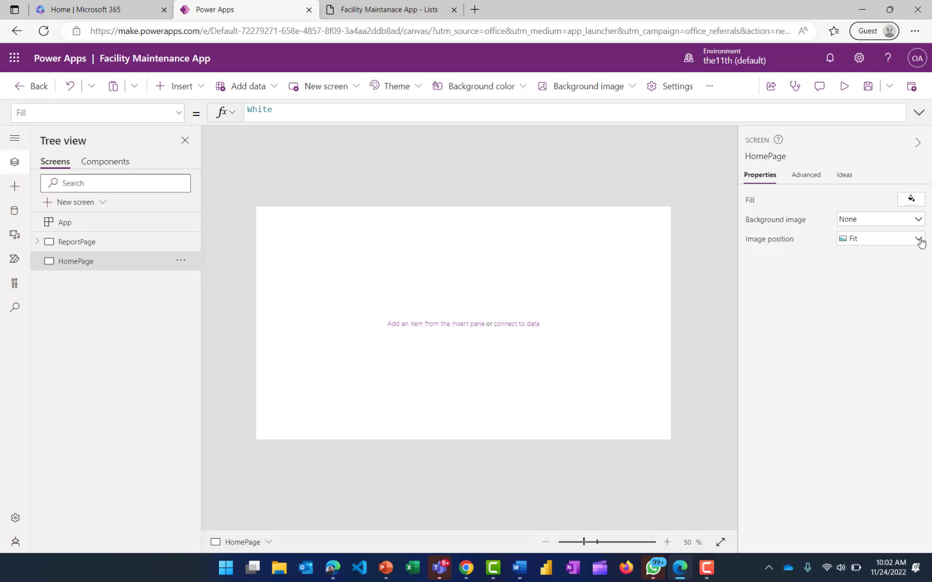
left_click(913, 200)
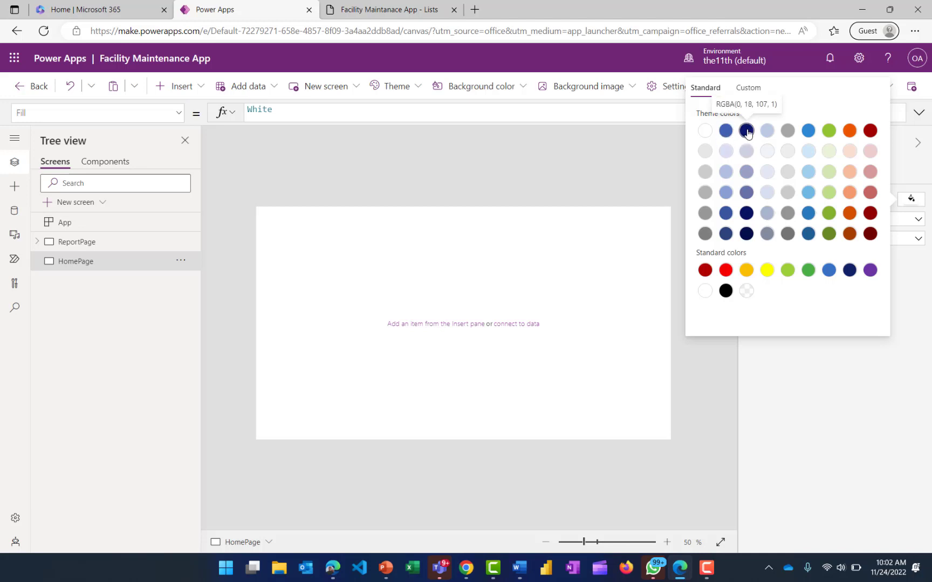
left_click(747, 134)
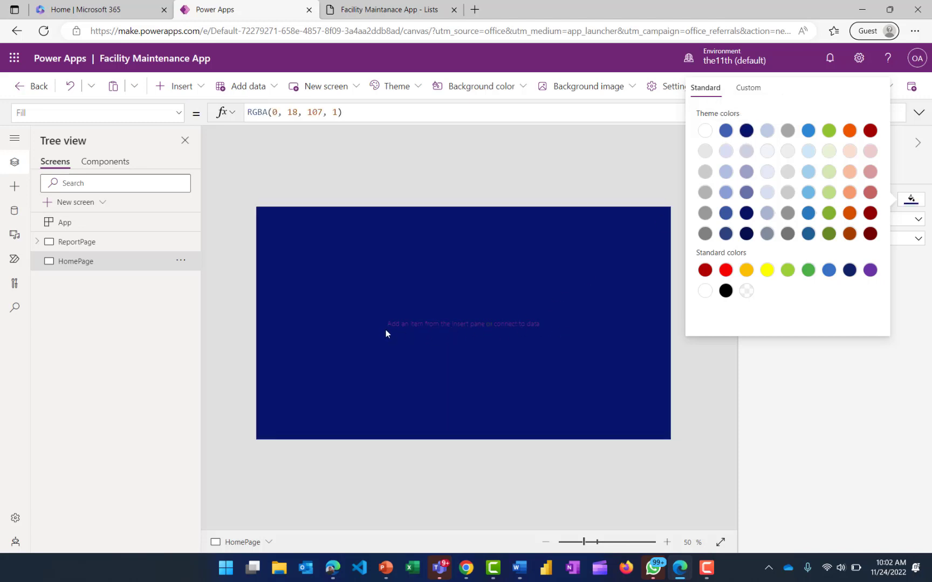
left_click(529, 187)
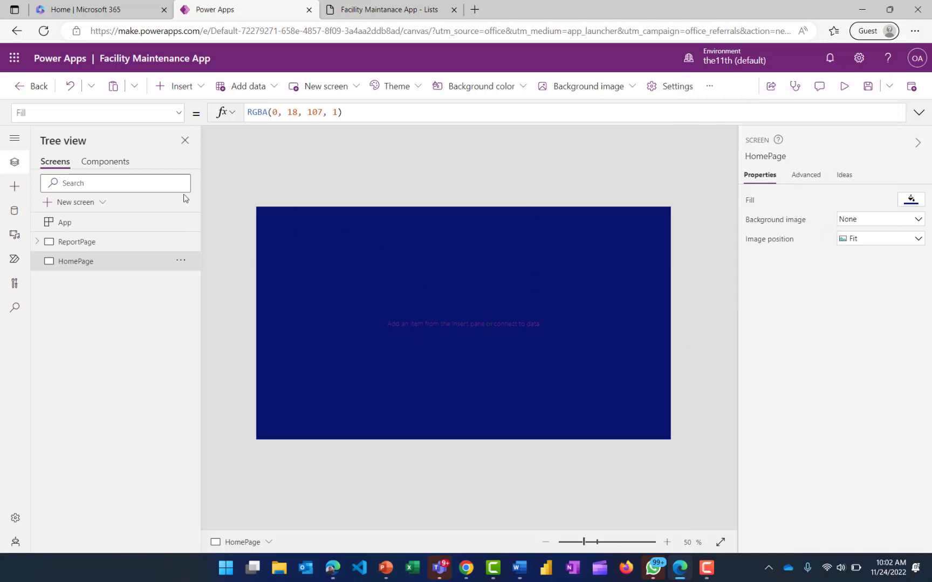
- Add a text label to the HomePage screen and stretch it across the full screen width of 1366
left_click(199, 87)
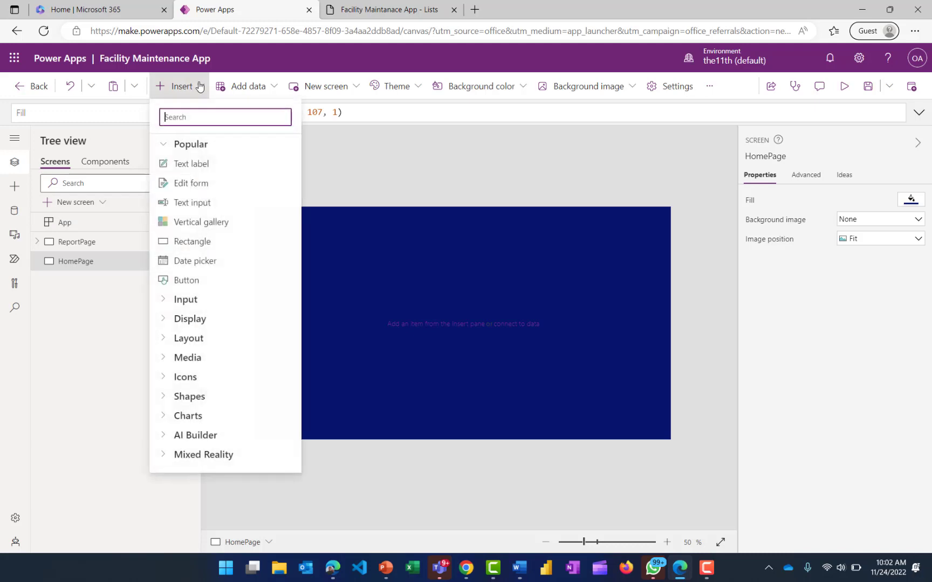
left_click(190, 169)
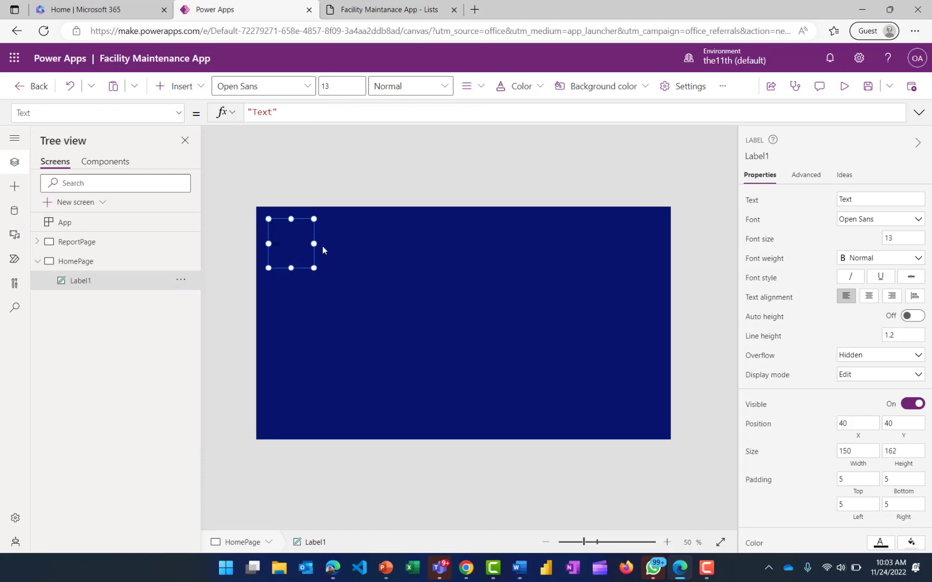
left_click_drag(313, 244, 680, 220)
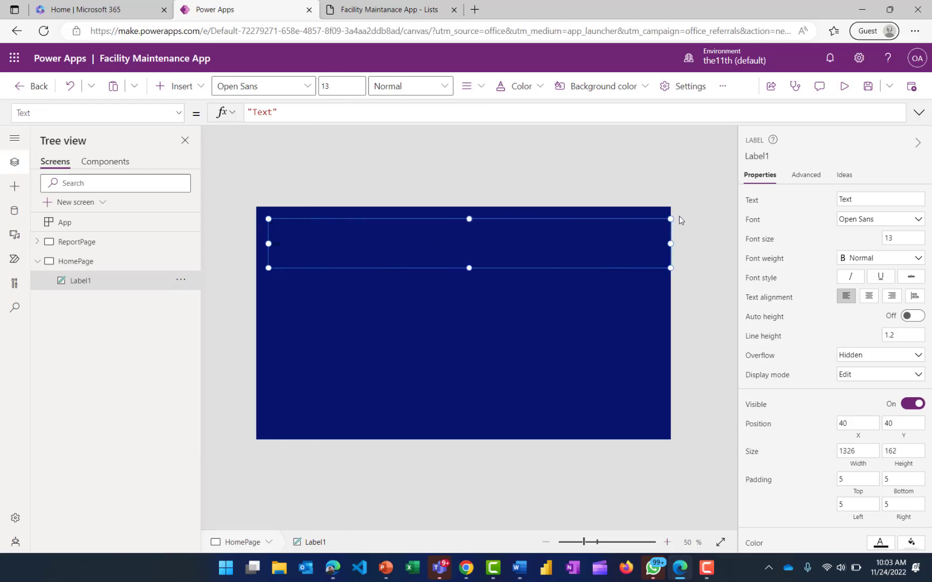
left_click_drag(268, 244, 223, 257)
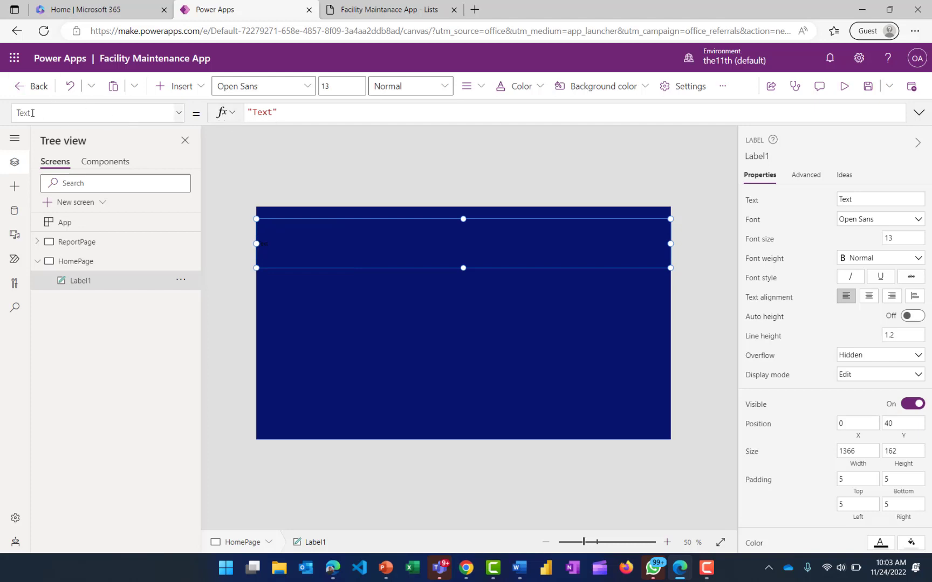
- Replace the label's default text with FACILITY MAINTENANCE APPLICATION
left_click(280, 111)
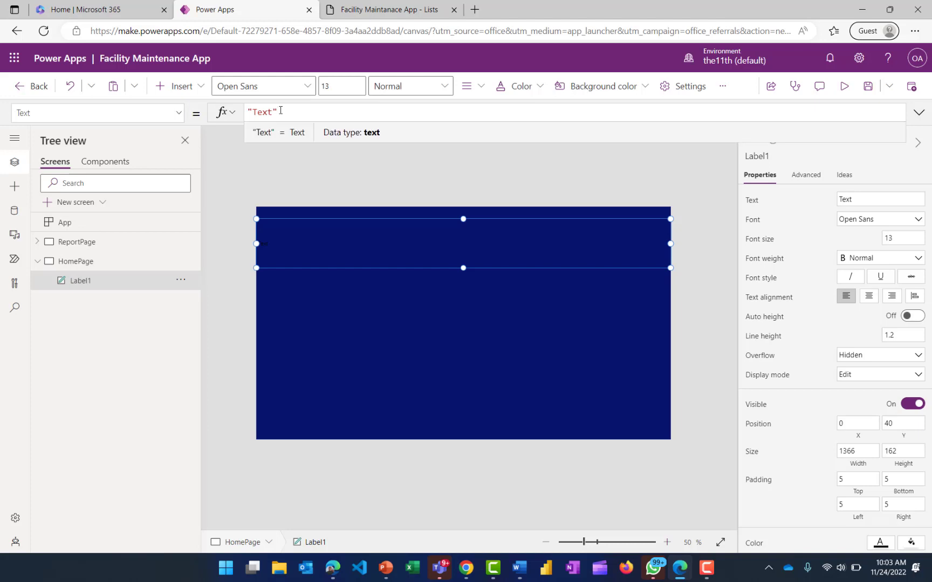
key("BackSpace")
key("BackSpace")
key("BackSpace")
key("BackSpace")
key("BackSpace")
key("BackSpace")
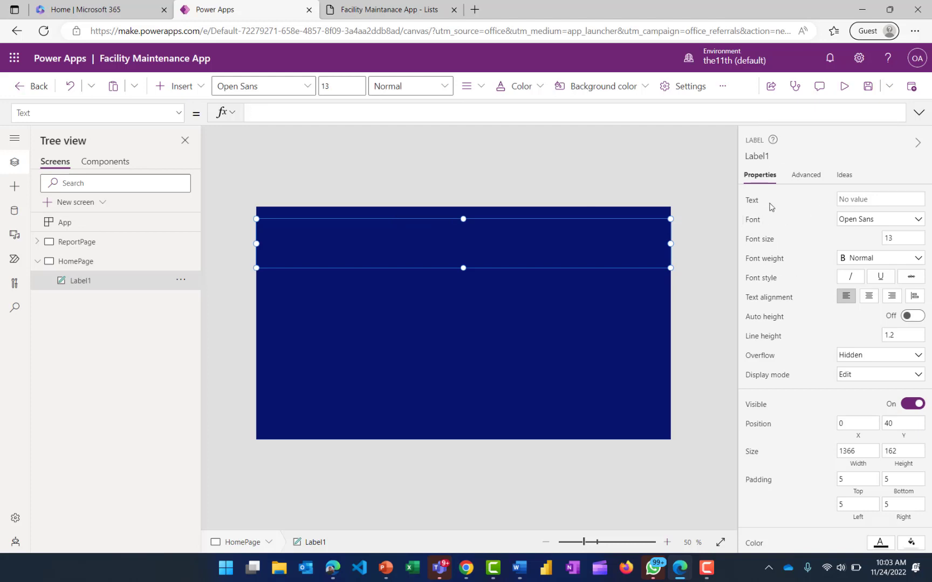
left_click(852, 200)
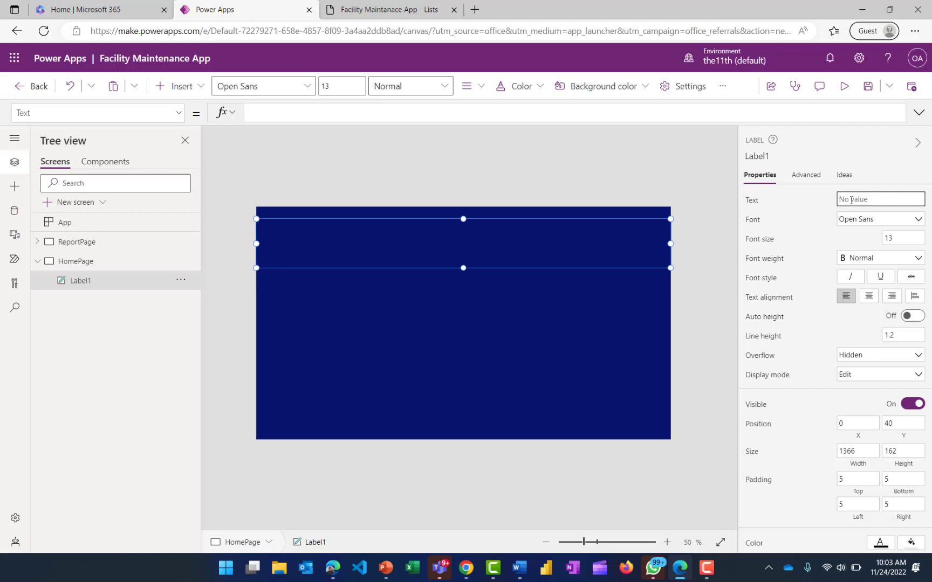
type("FACILITY MAINTENANCE APPLIC")
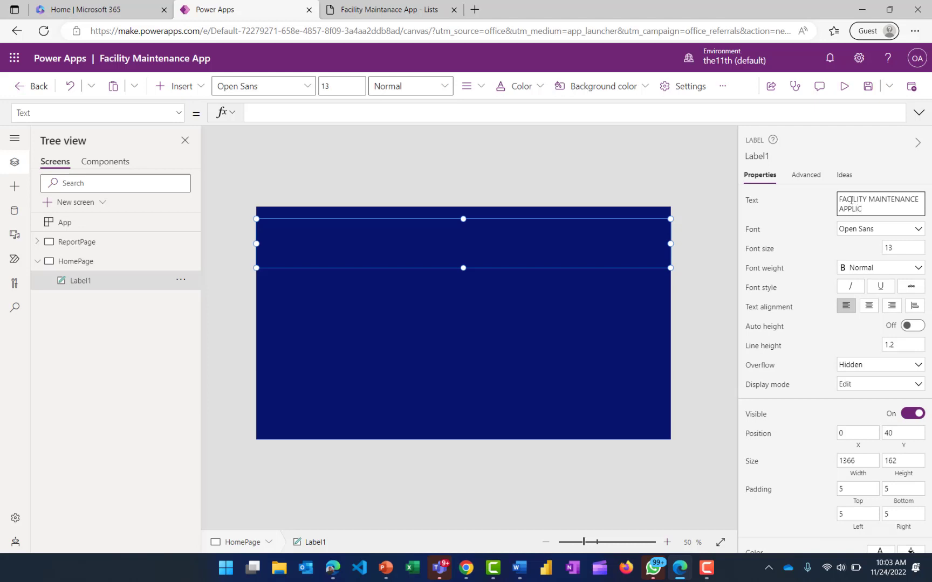
type("ATION")
- Format the title label with font size 30, bold weight and centered text
left_click(909, 251)
key("BackSpace")
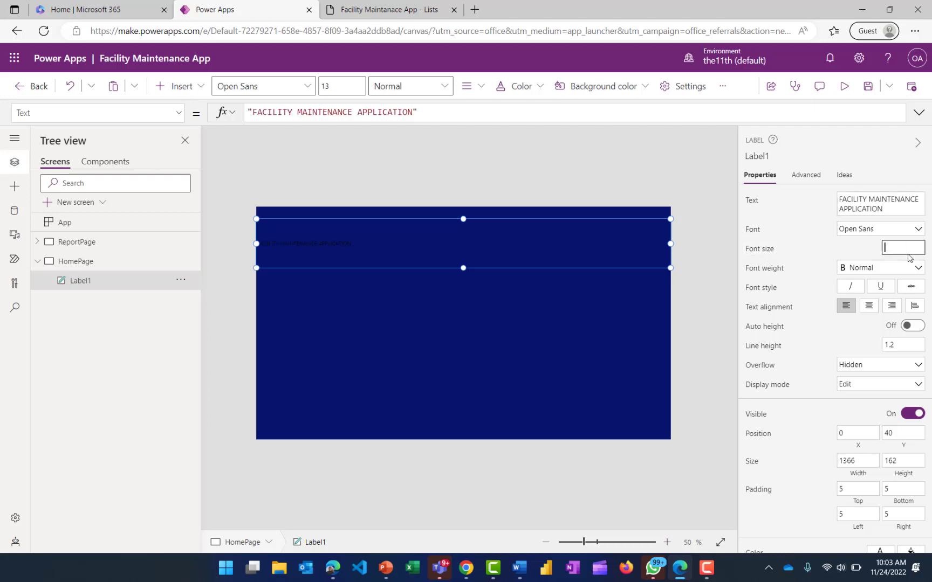
type("30")
left_click(918, 269)
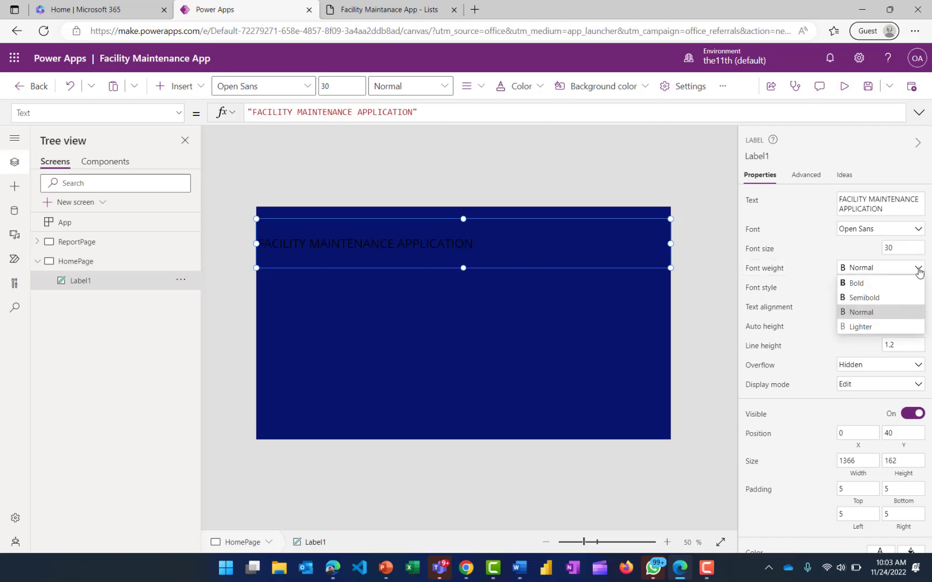
left_click(850, 284)
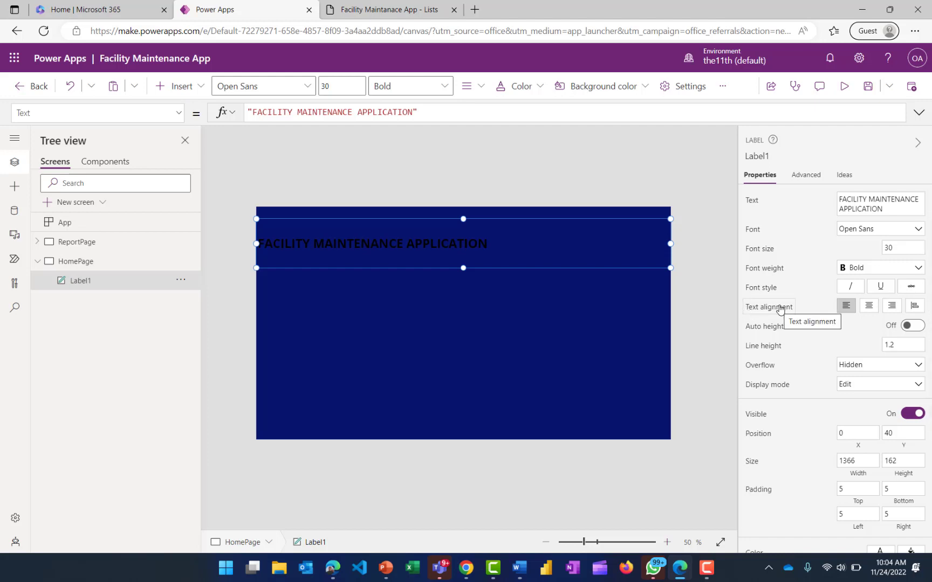
left_click(869, 306)
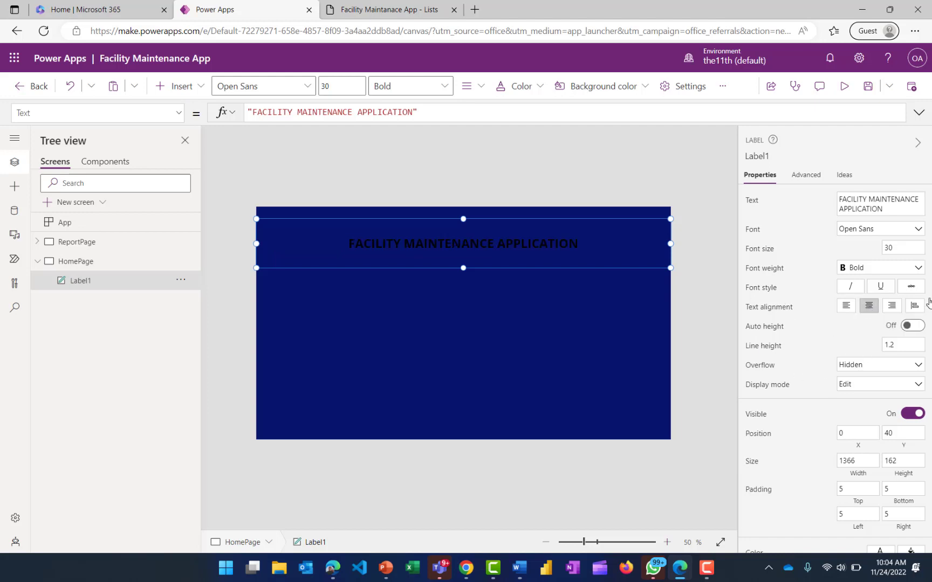
- Set the title label's text color to white, RGBA(255, 255, 255, 1)
left_click_drag(929, 310, 929, 433)
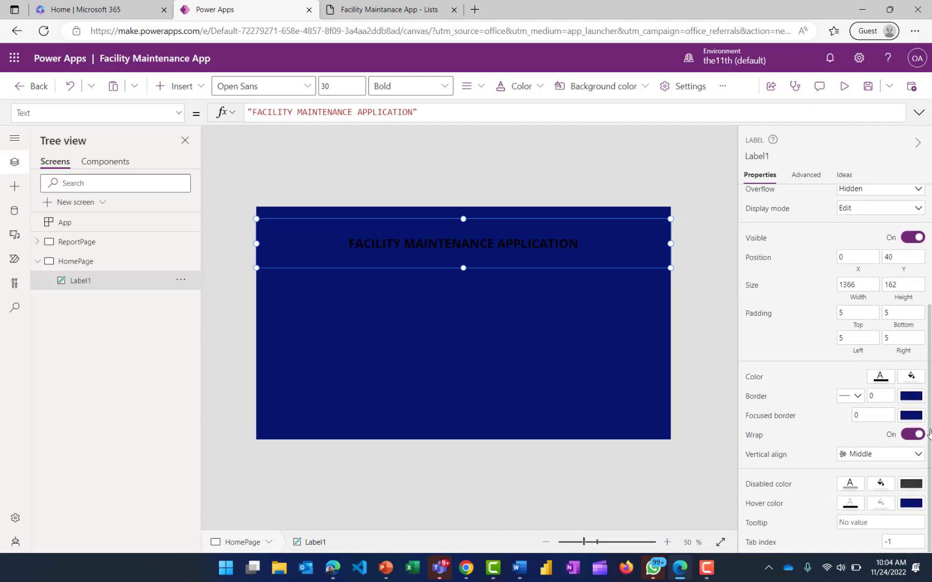
left_click(878, 377)
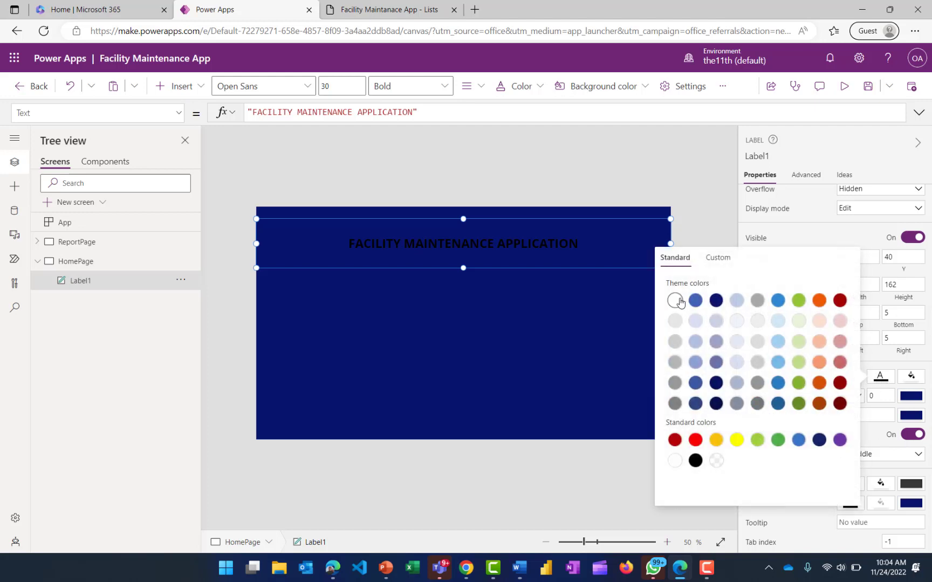
left_click(674, 301)
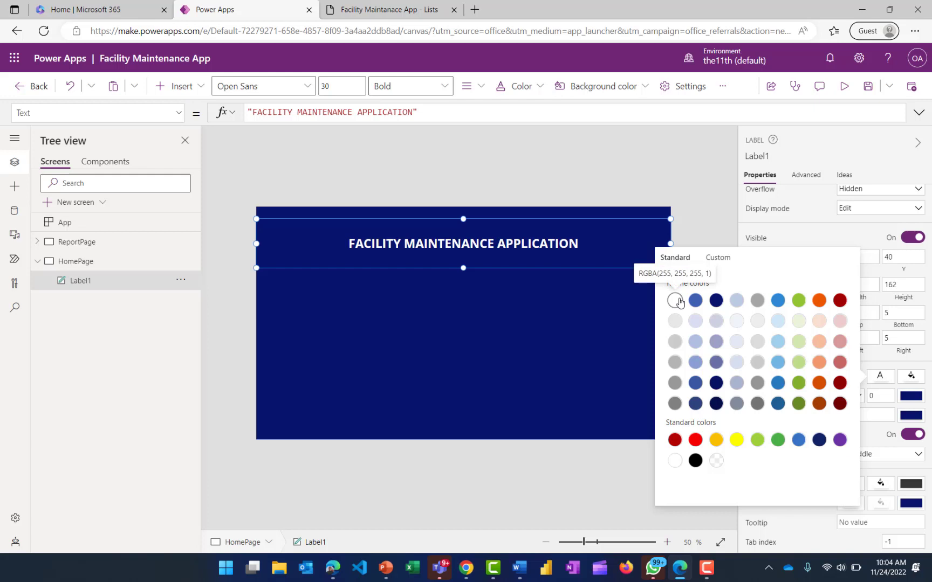
left_click(714, 218)
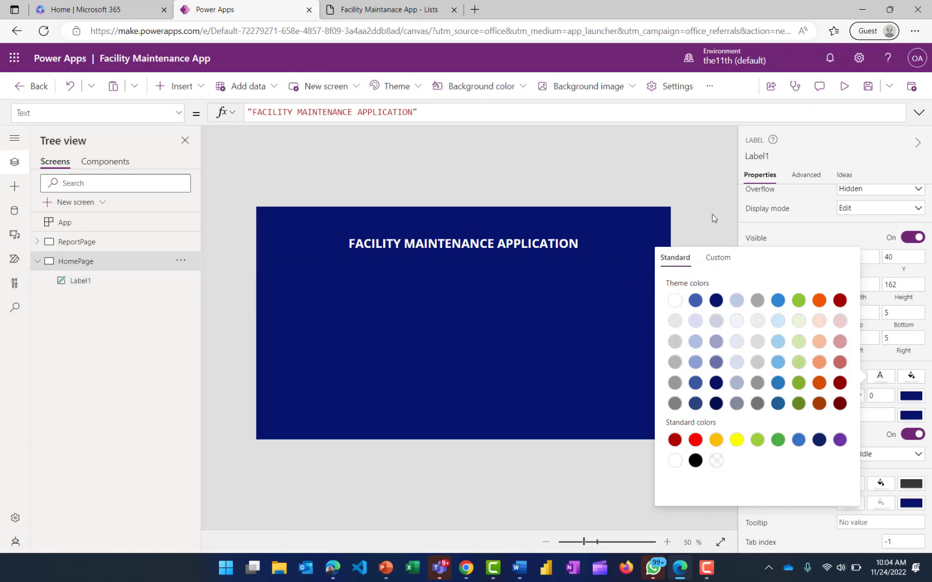
- Give the title label a solid border with thickness 2 in the standard yellow color
left_click(601, 248)
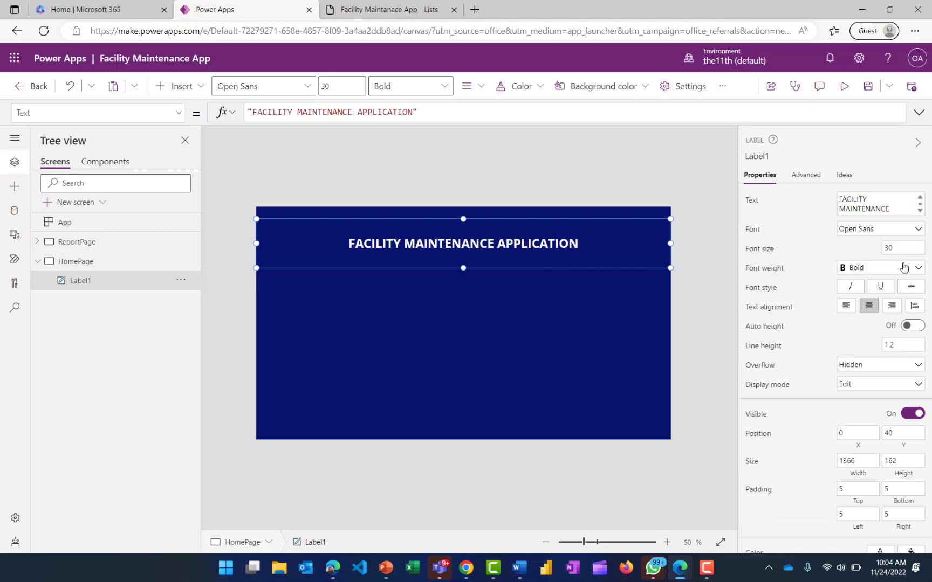
left_click_drag(929, 258, 928, 426)
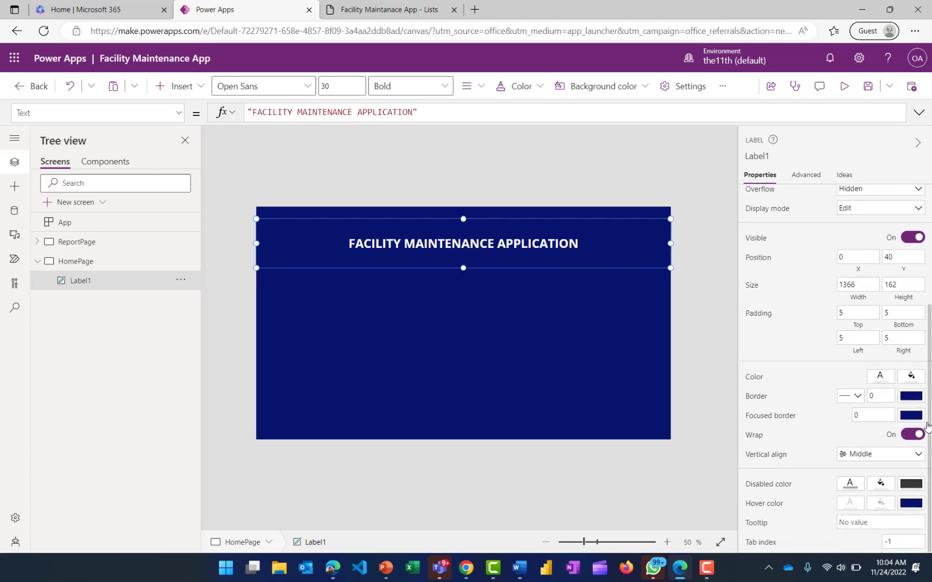
left_click(857, 398)
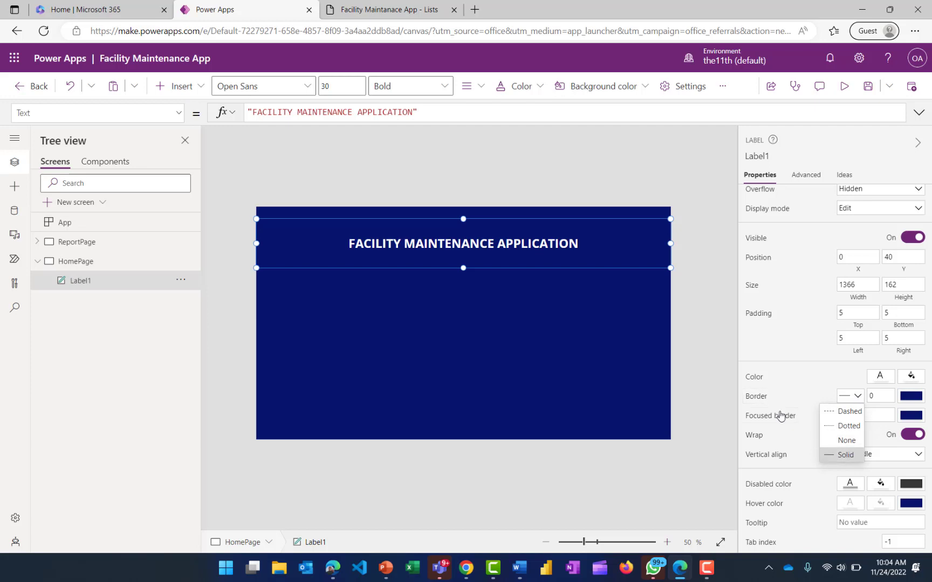
left_click(850, 457)
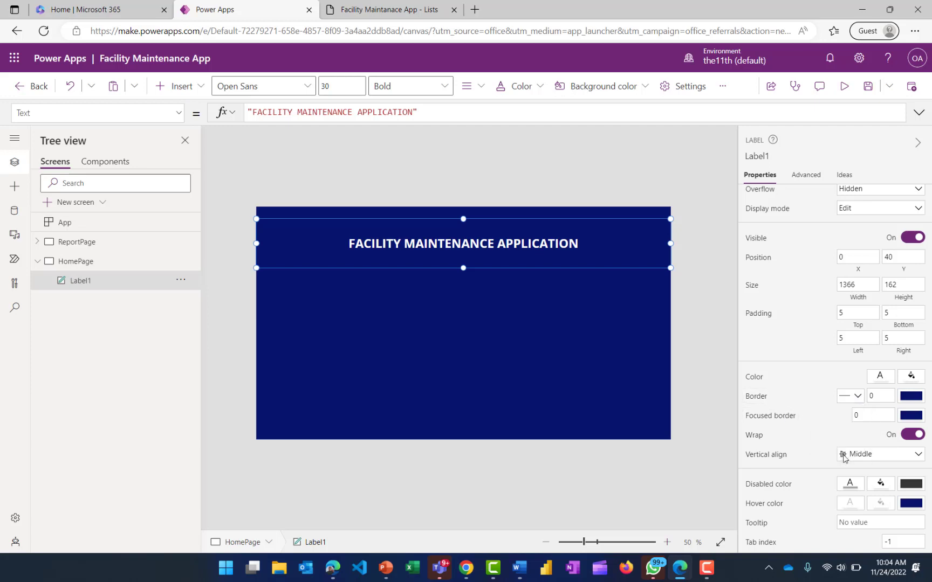
left_click(876, 395)
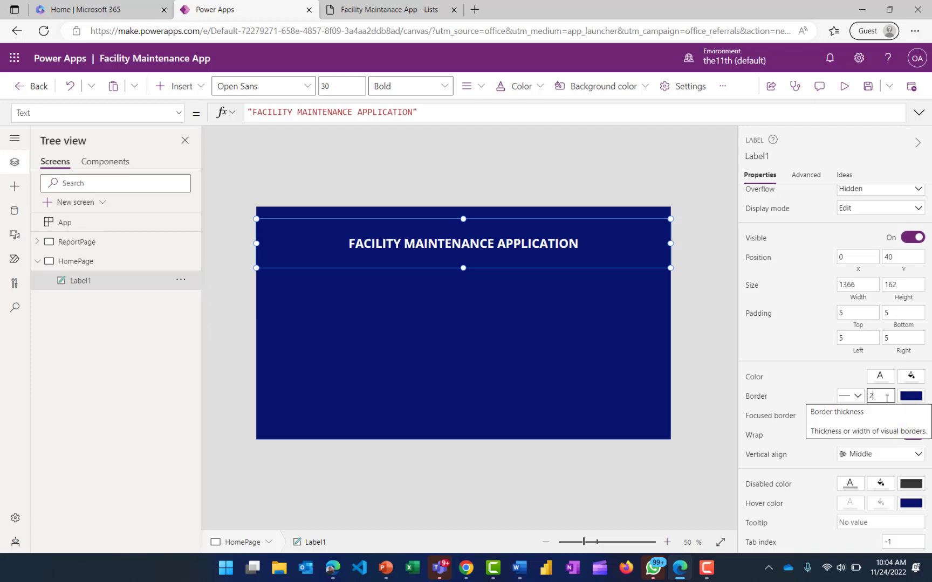
left_click(910, 396)
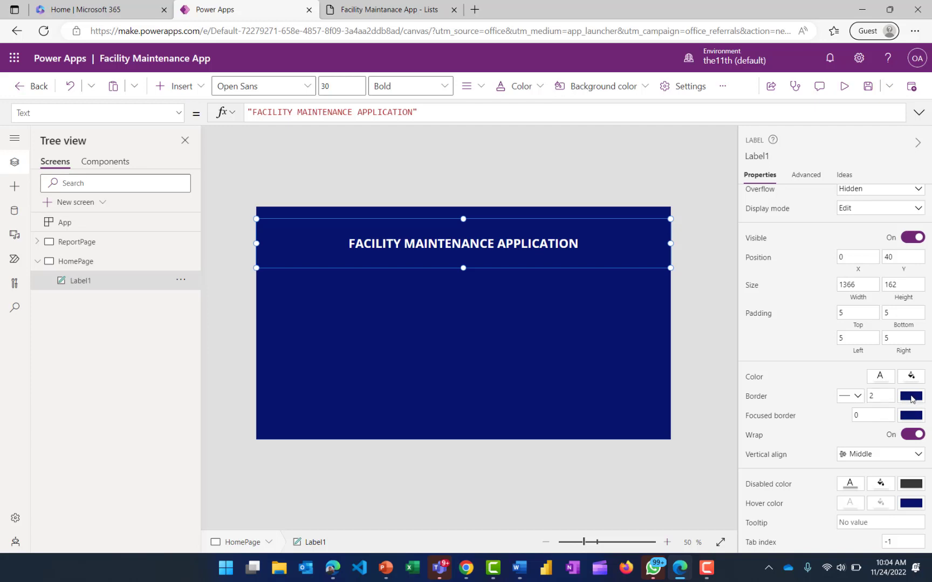
left_click(911, 398)
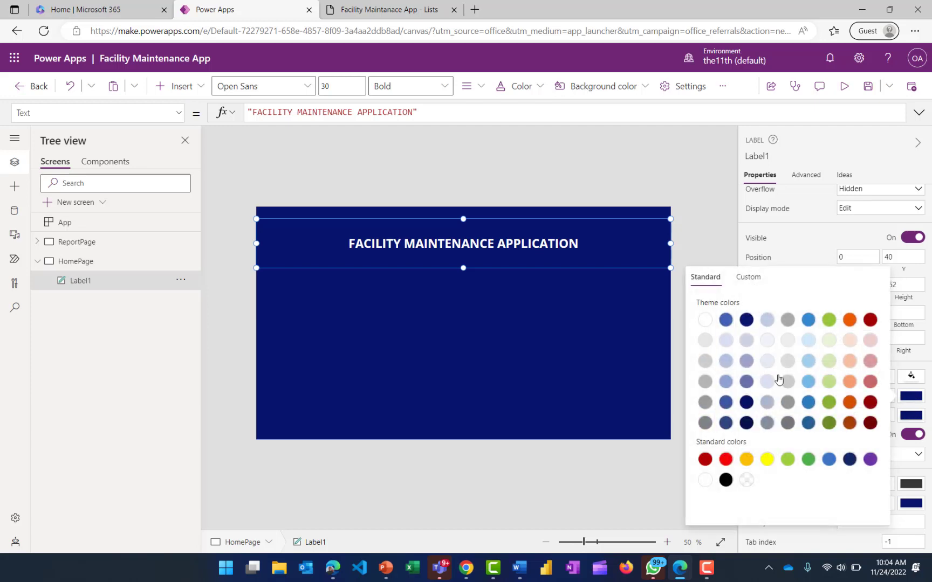
left_click(768, 460)
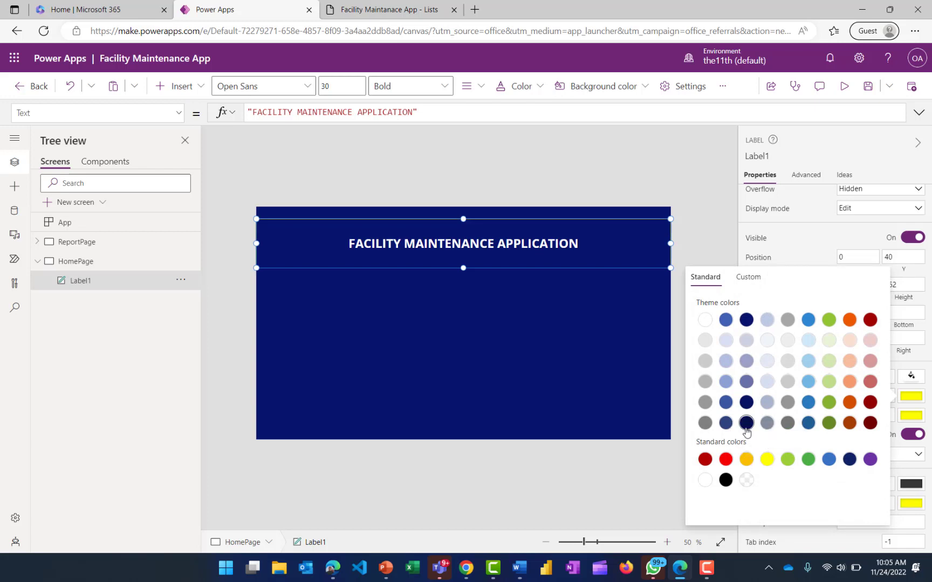
left_click(585, 315)
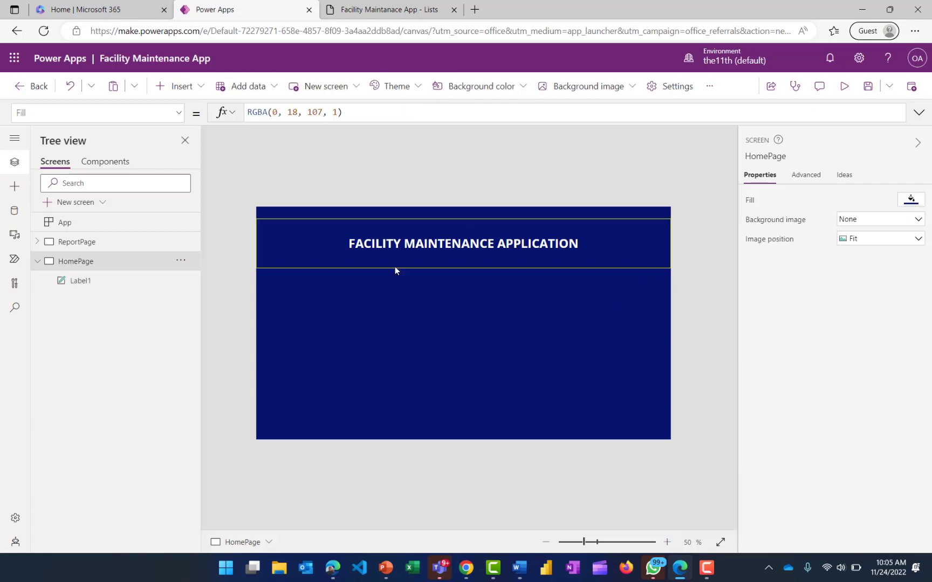
- Narrow the title label from both sides so it starts at about X 12 and sits slightly inside the screen edges
left_click(297, 250)
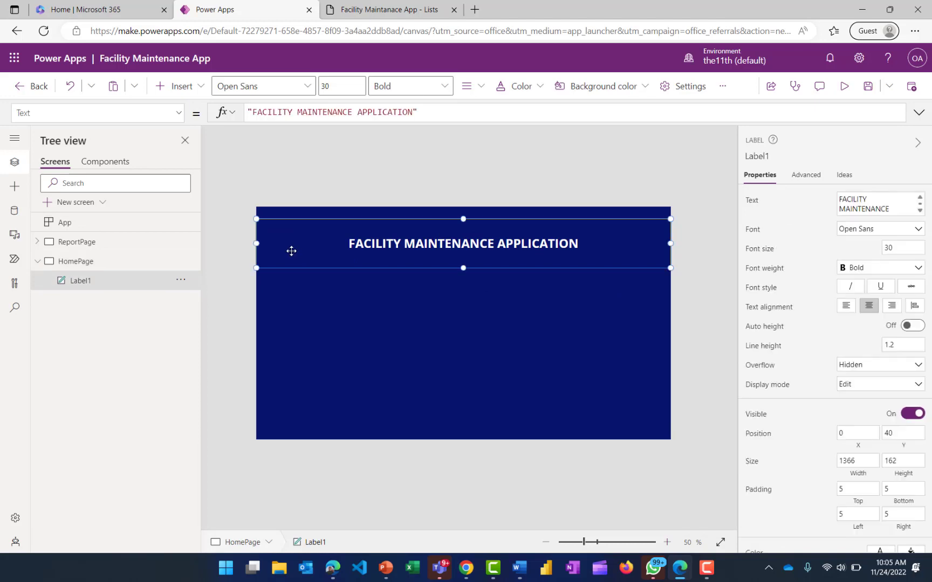
left_click_drag(253, 243, 260, 243)
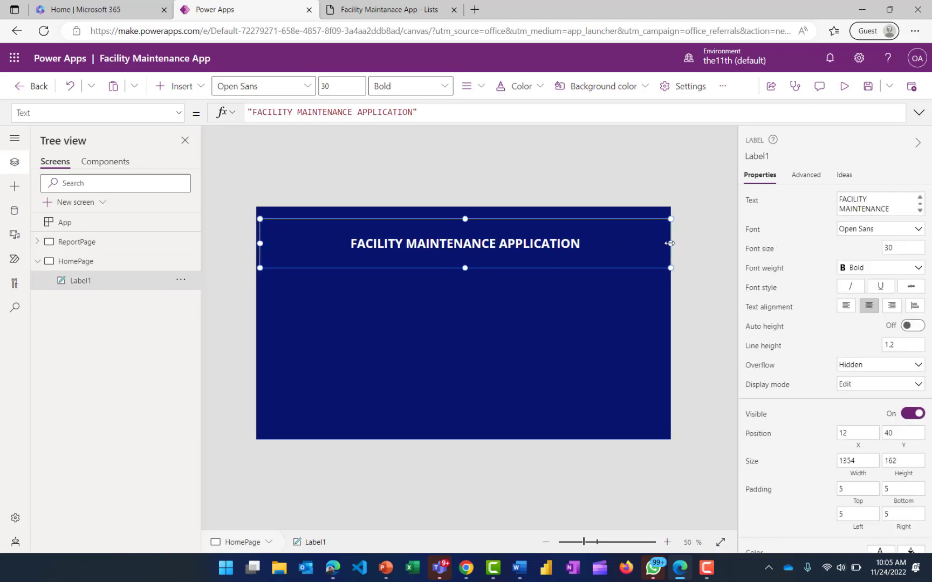
mouse_move(669, 243)
left_mouse_down()
mouse_move(657, 243)
mouse_move(665, 244)
left_mouse_up()
left_click(566, 320)
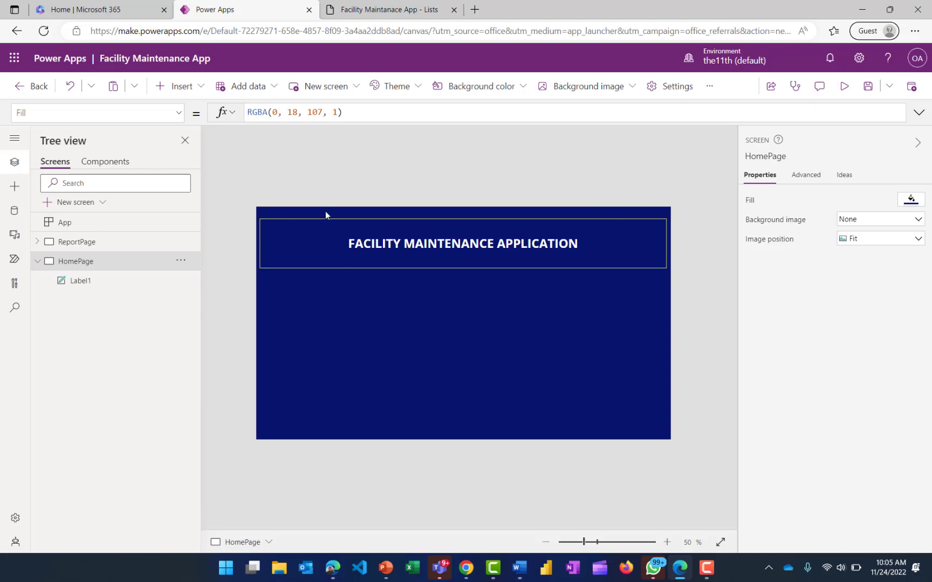
- Add a button to the HomePage screen and place it near the lower-right corner at about X 1128, Y 555
left_click(193, 88)
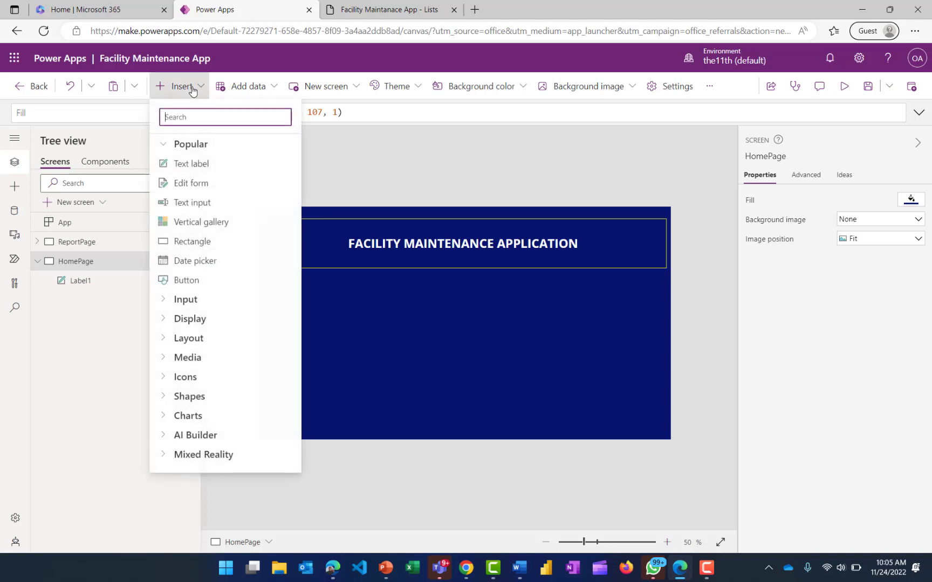
left_click(192, 285)
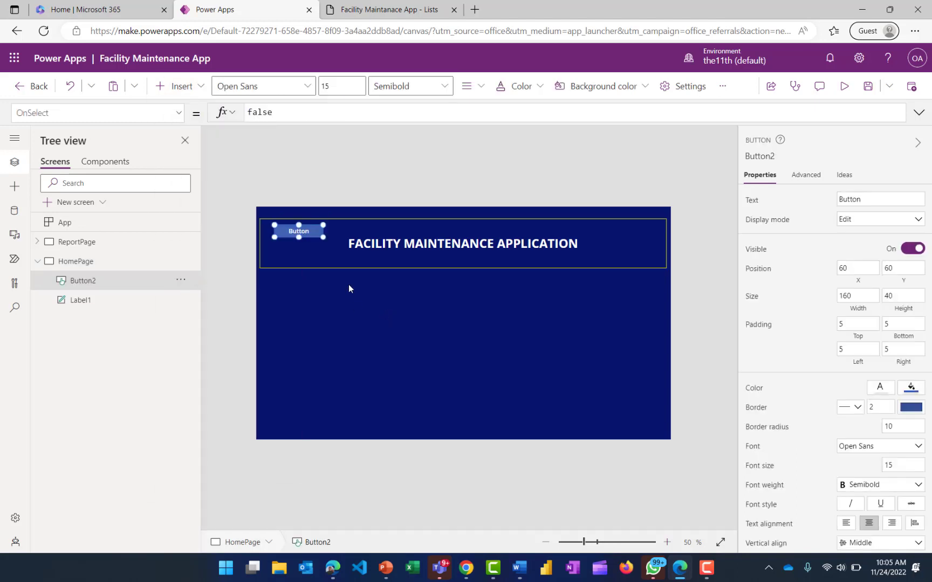
left_click_drag(295, 228, 621, 381)
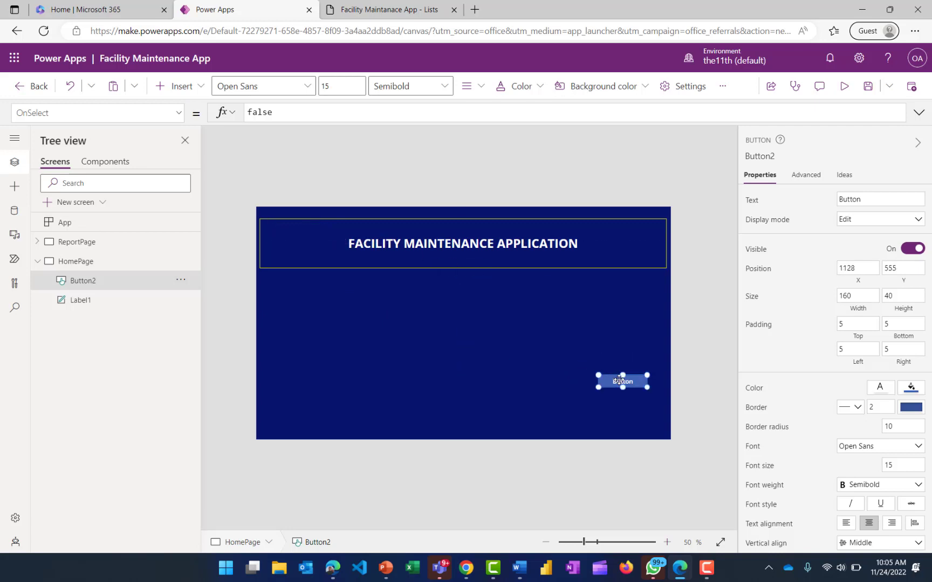
left_click(546, 334)
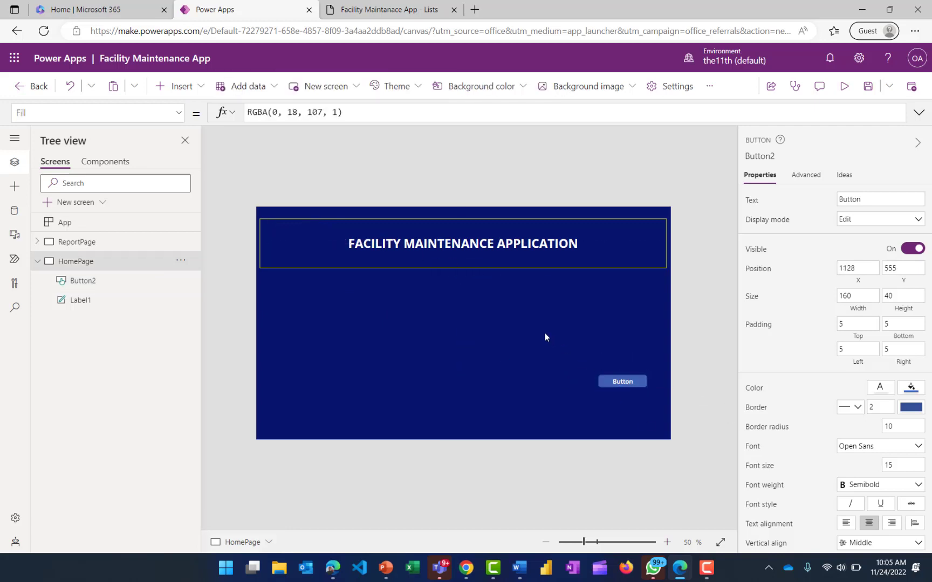
- Change the new button's text to Report
left_click(627, 381)
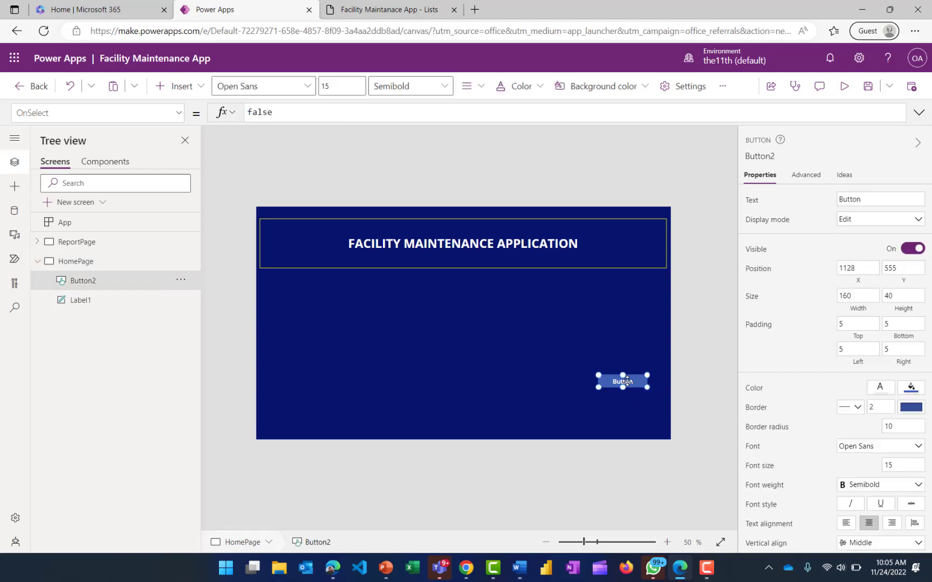
left_click(863, 201)
key("BackSpace")
key("BackSpace")
key("BackSpace")
key("BackSpace")
type("Report")
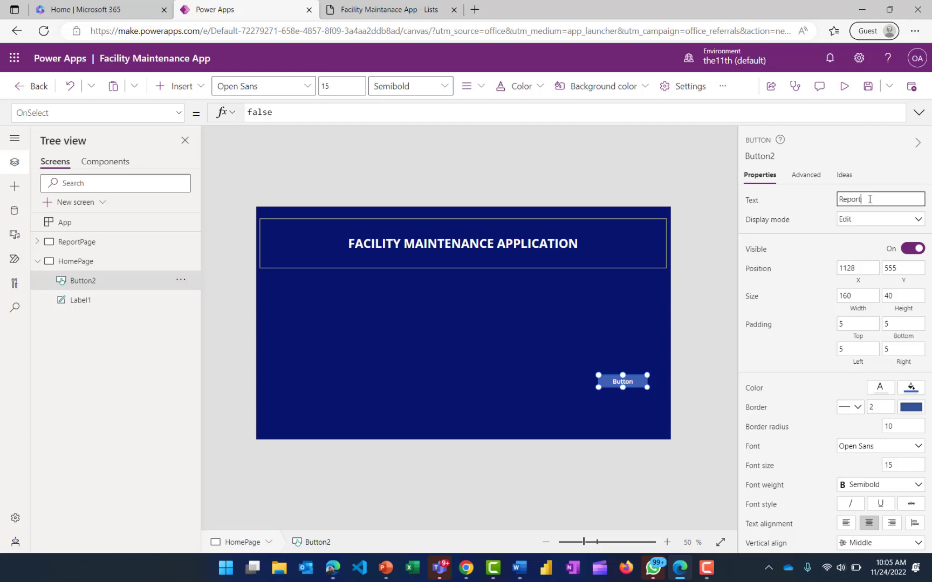
left_click(527, 311)
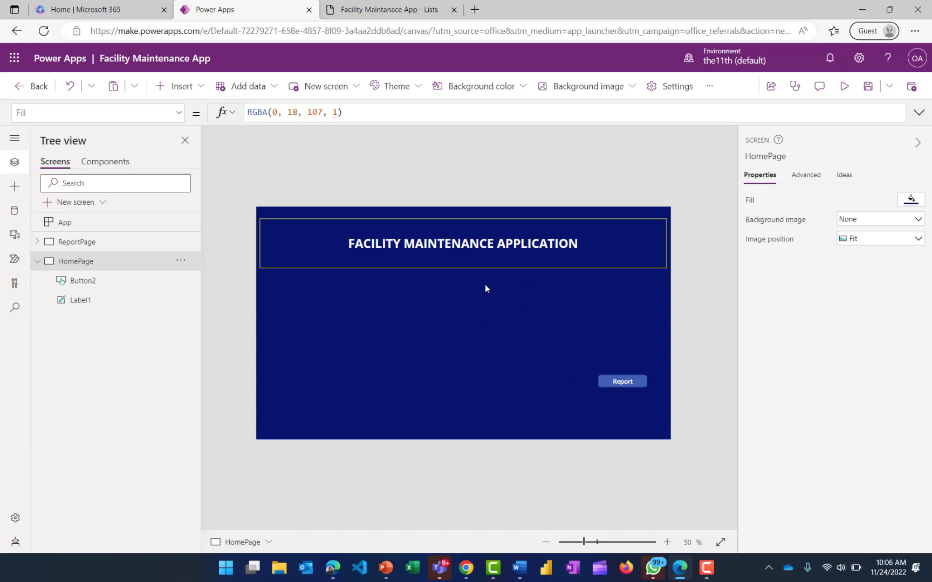
- Fill the Report button on HomePage with the standard yellow, RGBA(255, 255, 0, 1)
left_click(632, 379)
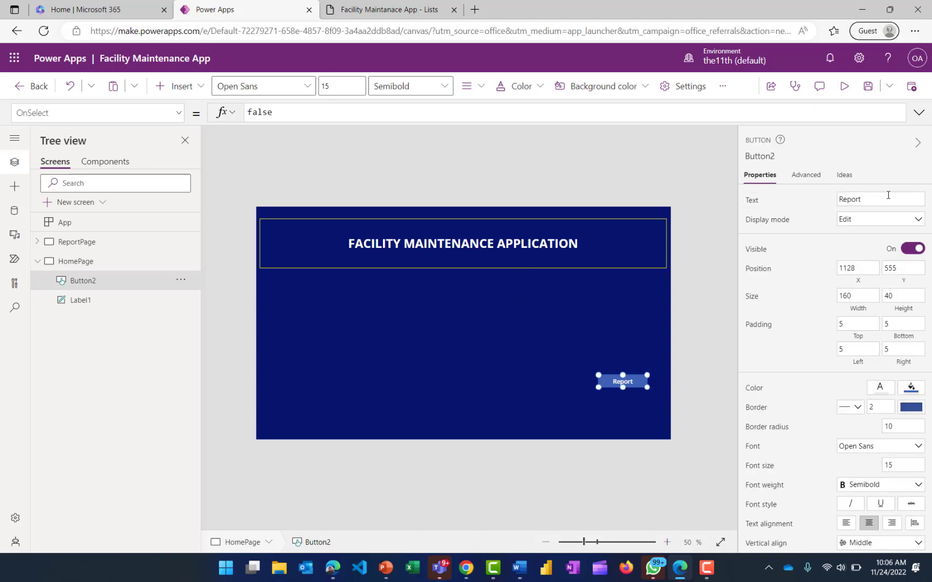
right_click(860, 198)
key("Escape")
left_click(911, 390)
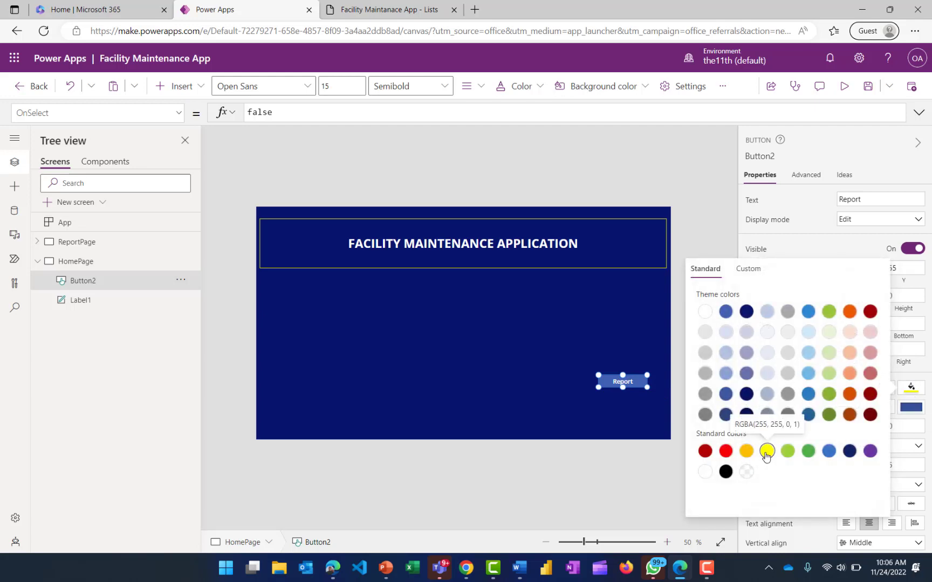
left_click(766, 453)
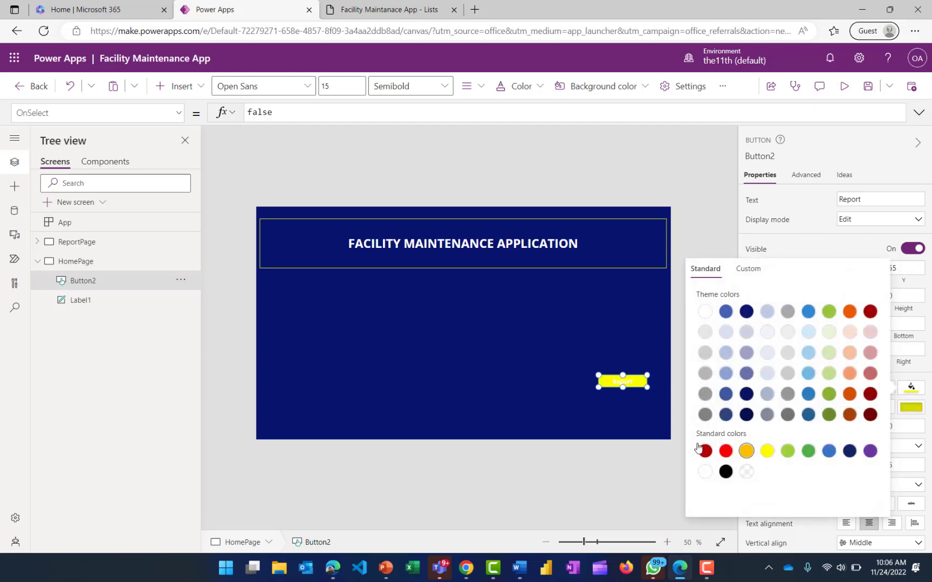
left_click(598, 328)
- Set the Report button's text color to the dark navy theme color, RGBA(0, 18, 107, 1)
left_click(636, 381)
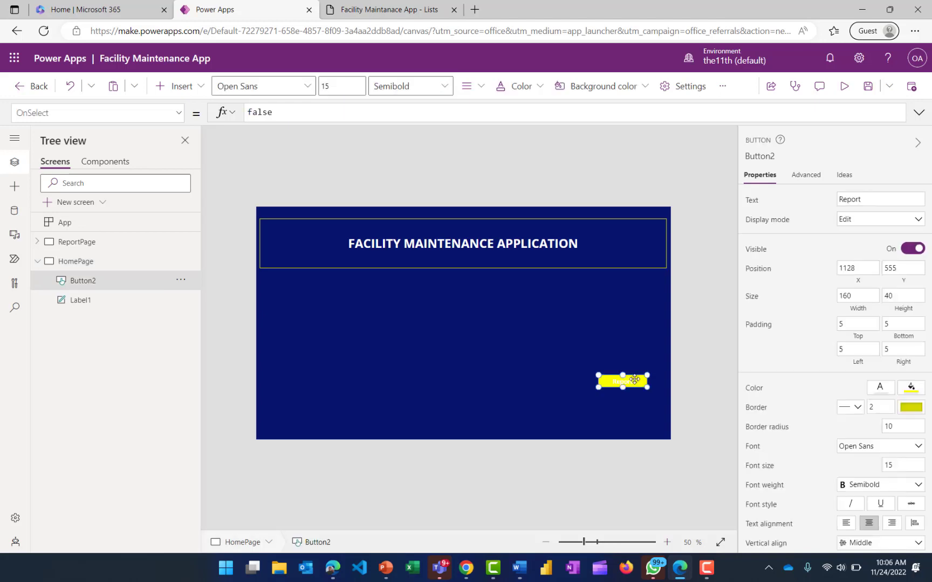
left_click(880, 395)
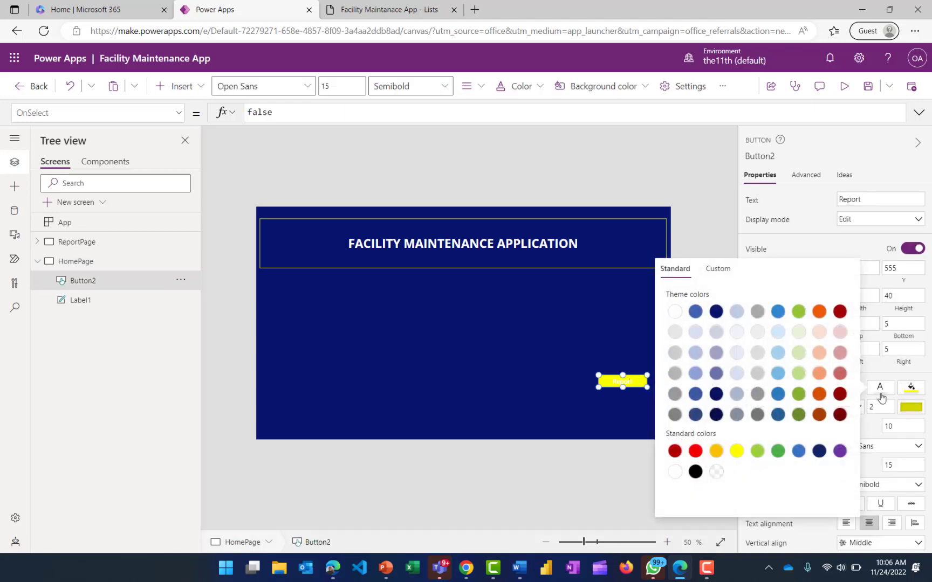
left_click(716, 312)
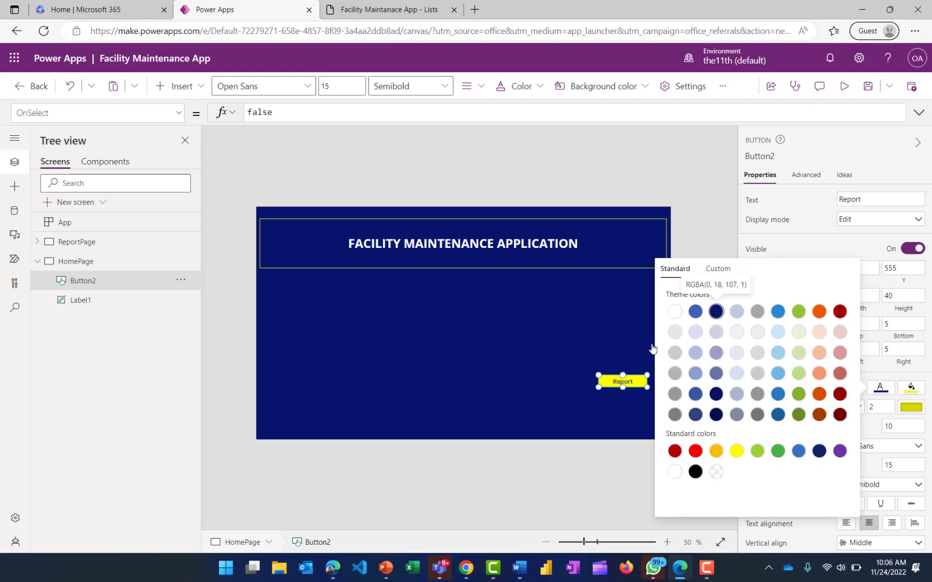
left_click(580, 356)
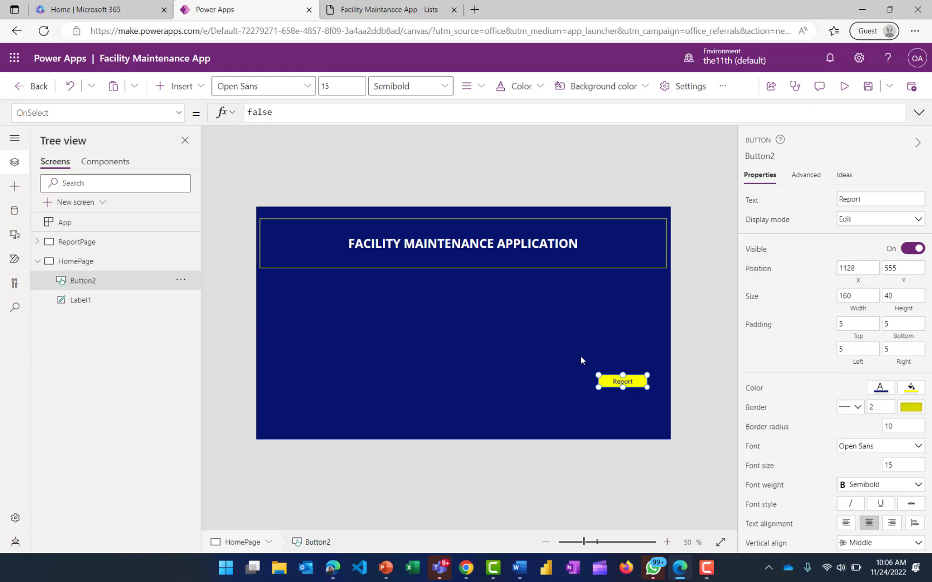
- Replace the Report button's border color formula with the dark navy theme color, RGBA(0, 18, 107, 1)
left_click(622, 382)
left_click(911, 407)
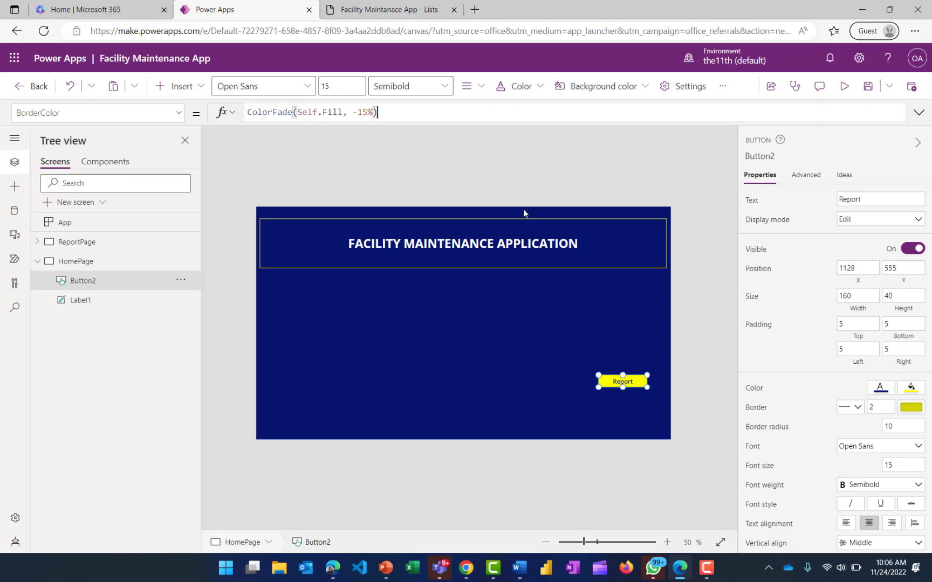
left_click(392, 112)
left_click_drag(377, 112, 199, 117)
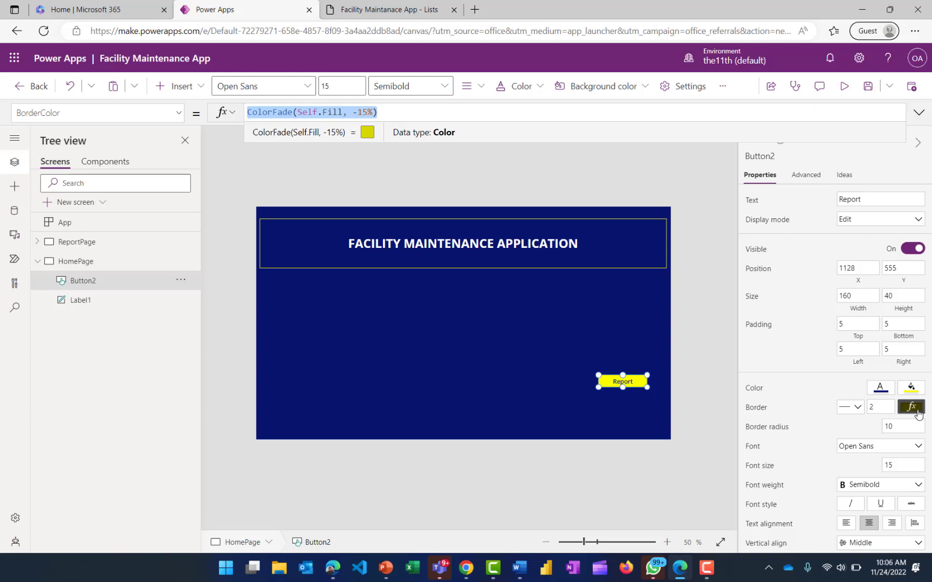
key("Delete")
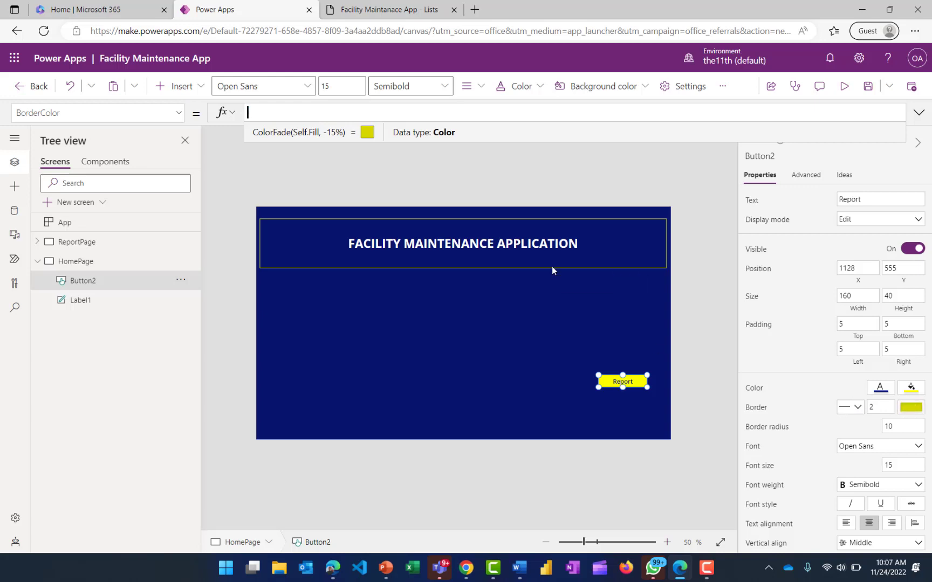
left_click(911, 410)
left_click(746, 330)
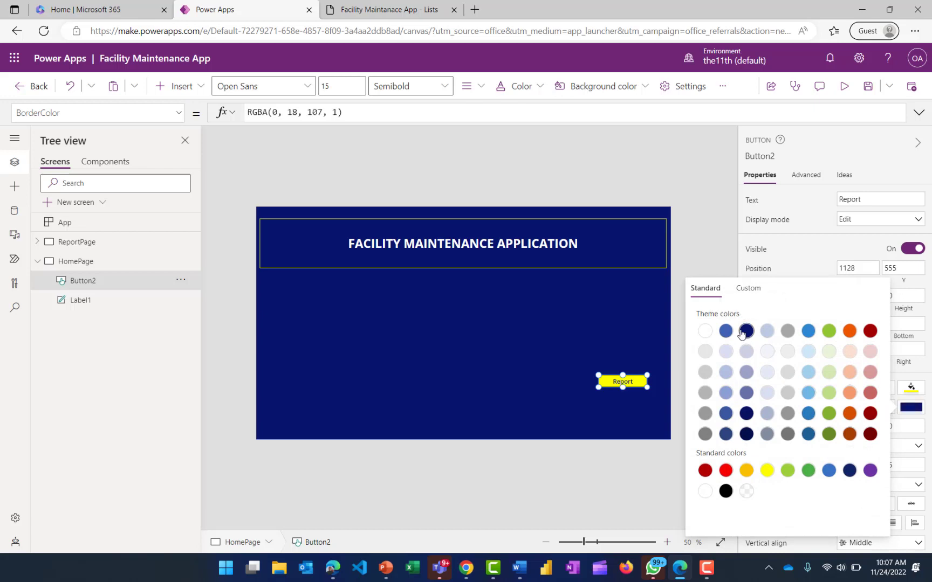
left_click(561, 354)
- Enlarge the Report button to about 214 wide and 62 high, extending it left and downward
left_click(622, 383)
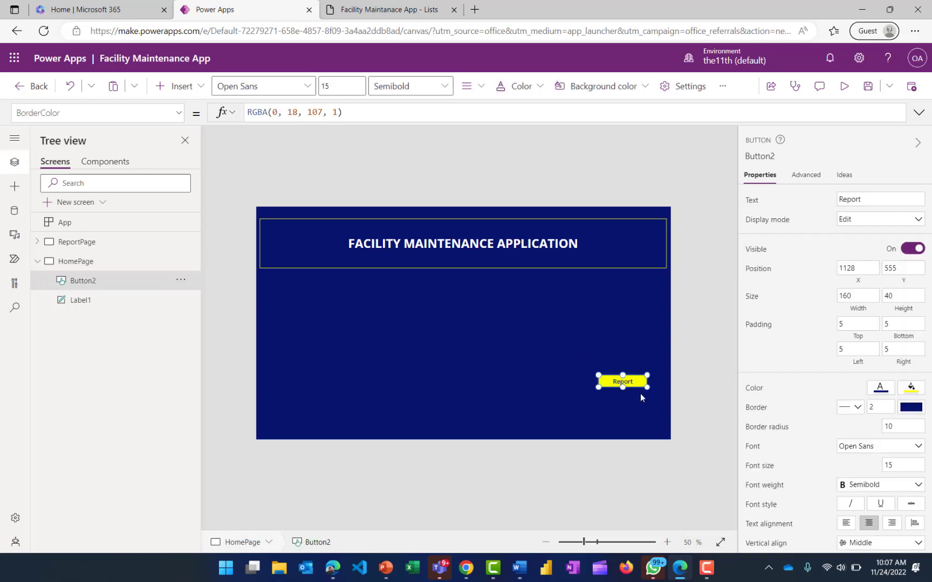
left_click_drag(623, 386, 582, 393)
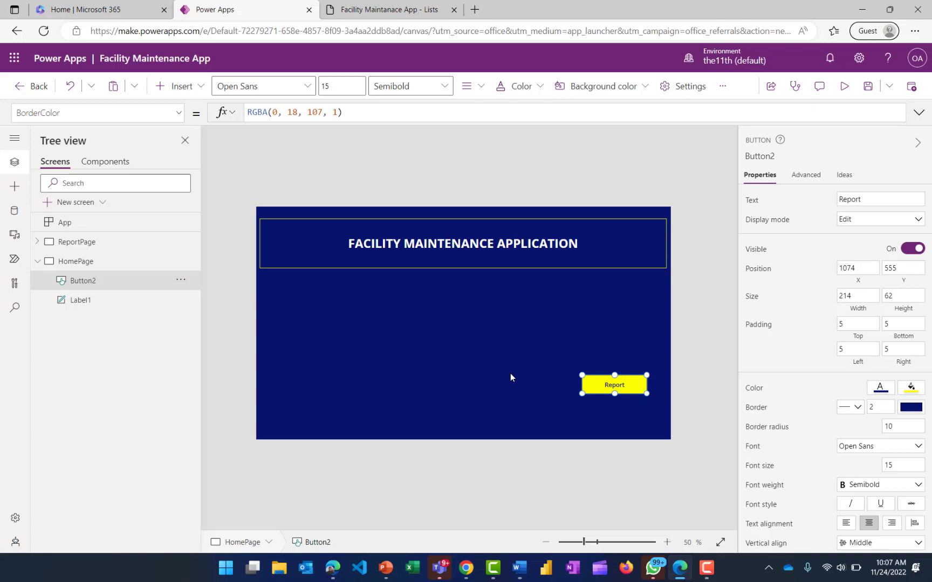
left_click(511, 376)
left_click(598, 386)
left_click(447, 366)
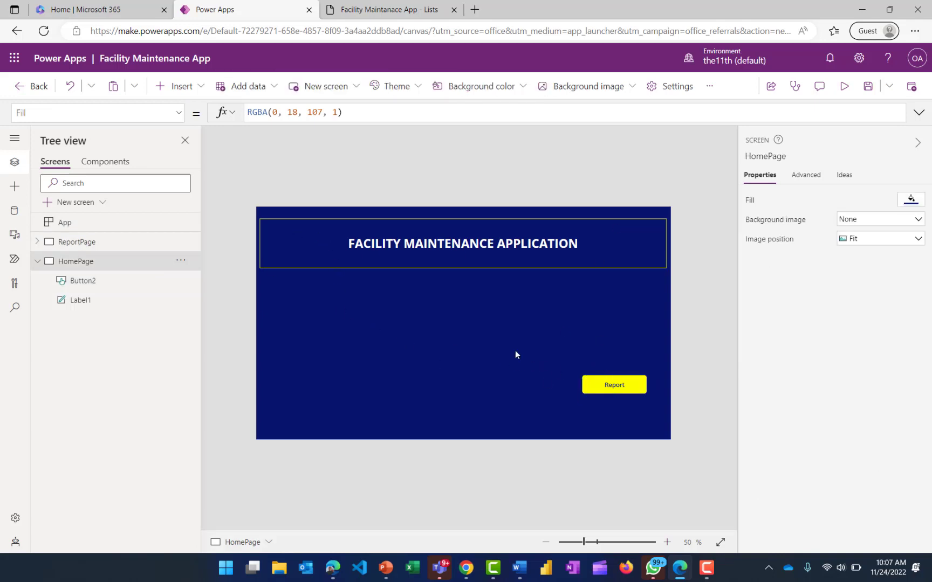
- Move the Report button slightly up and left to about X 1059, Y 546
left_click(597, 389)
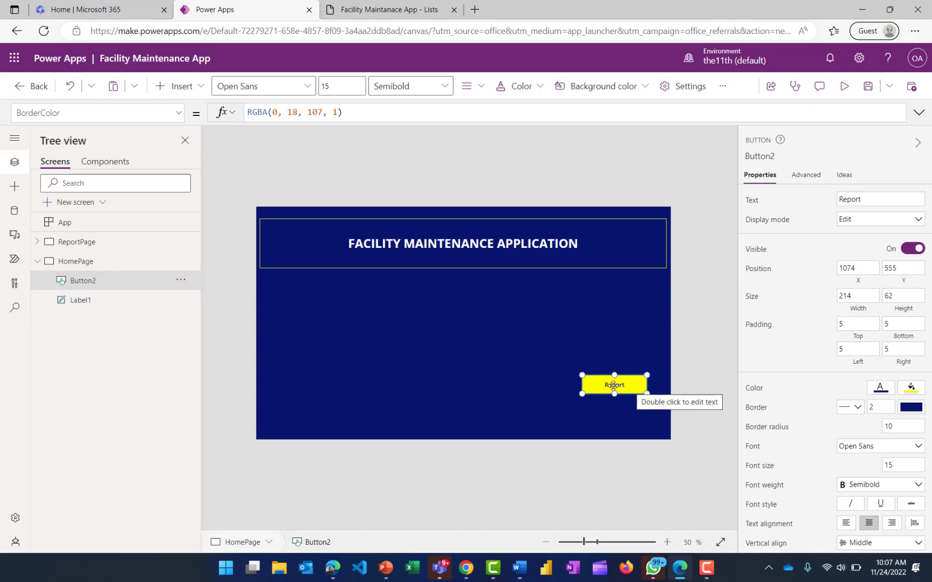
left_click(175, 115)
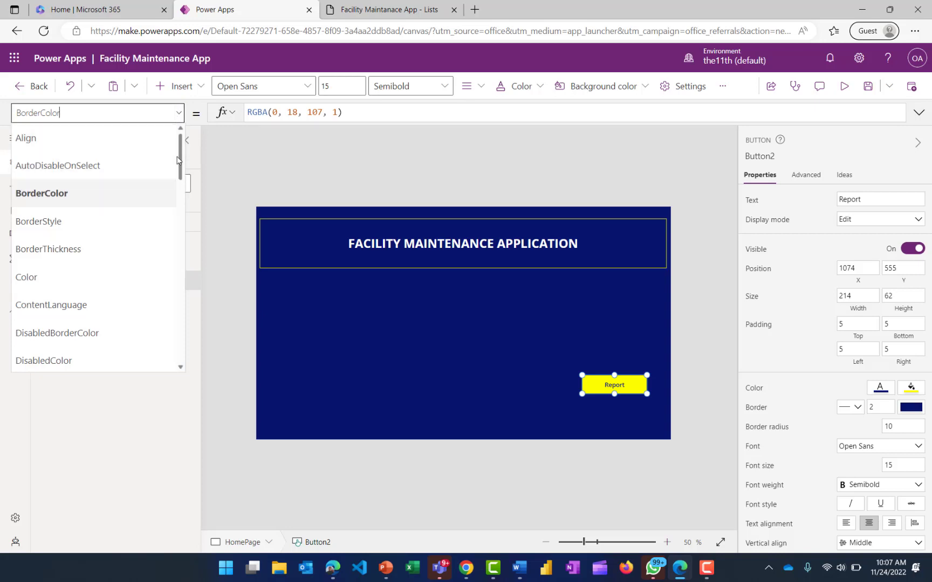
scroll(181, 173, "down", 1)
left_click_drag(180, 174, 189, 247)
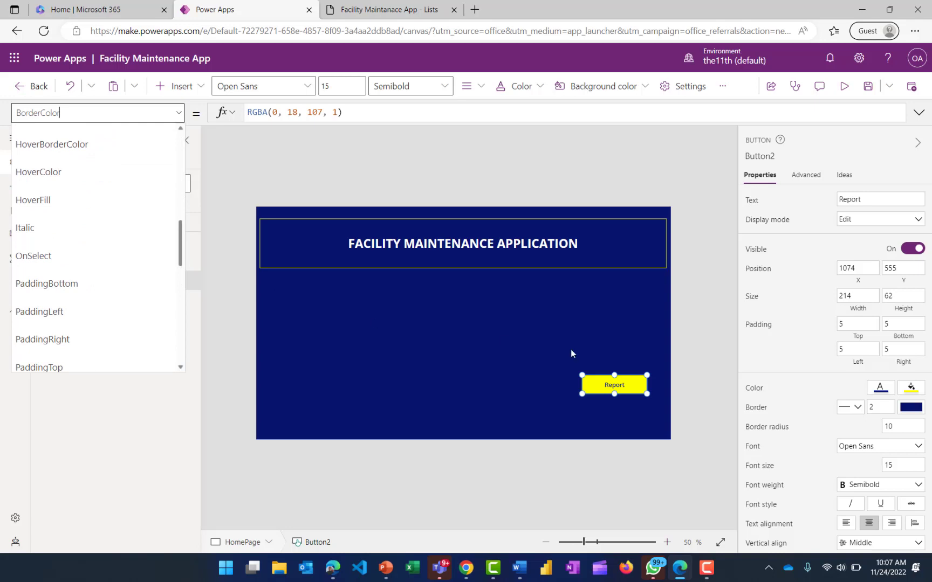
left_click(555, 357)
left_click_drag(614, 393, 609, 391)
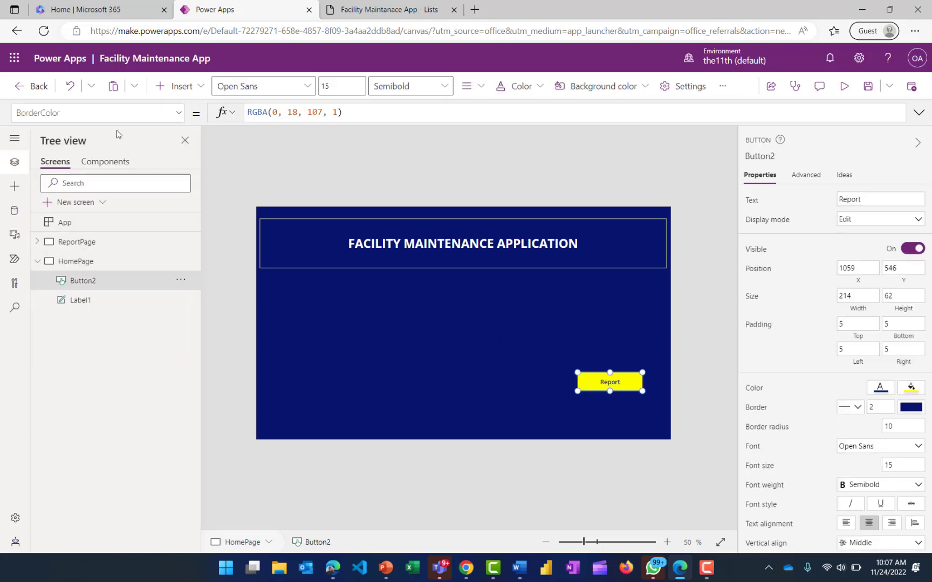
- Set the Report button's OnSelect property to Navigate(ReportPage)
left_click(180, 117)
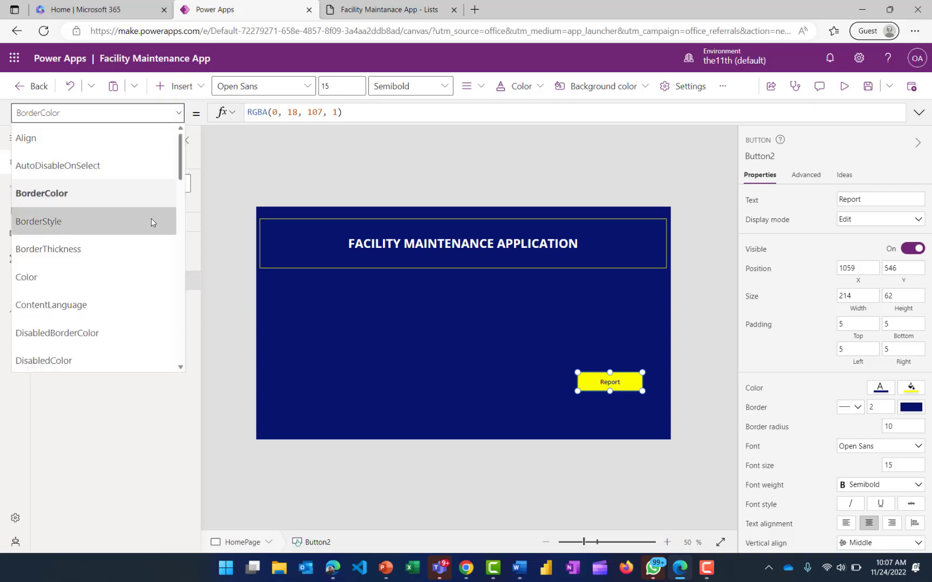
left_click(181, 225)
scroll(180, 225, "down", 5)
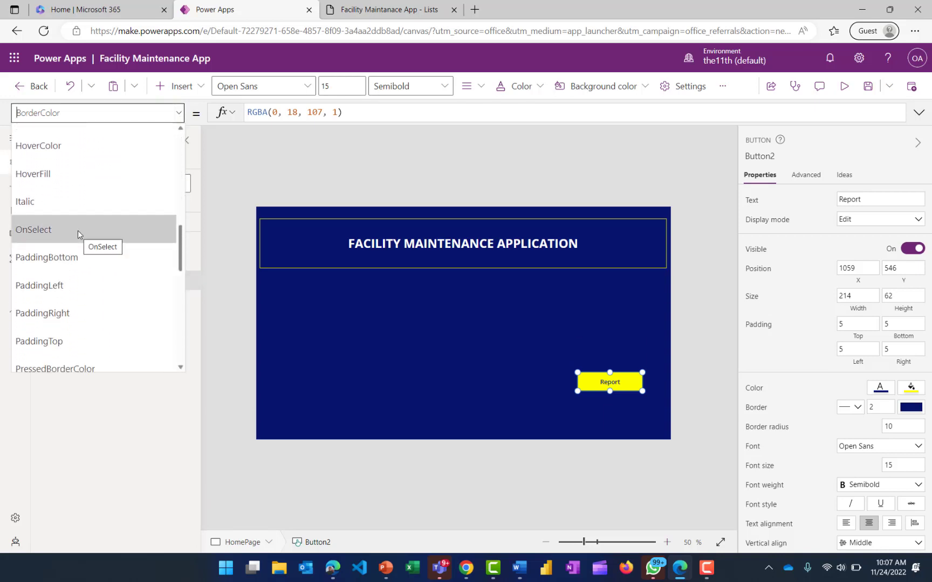
left_click(78, 230)
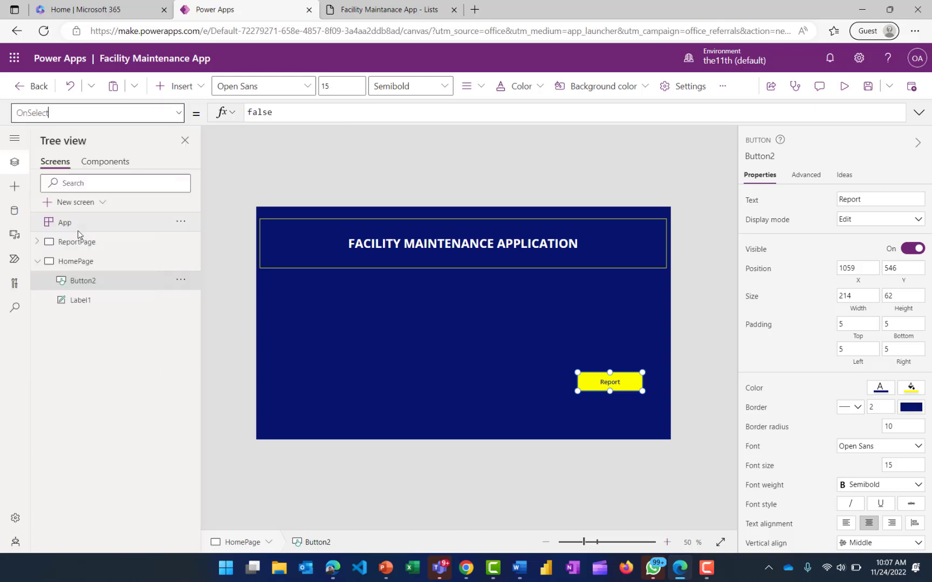
left_click(278, 112)
key("BackSpace")
key("BackSpace")
key("BackSpace")
key("BackSpace")
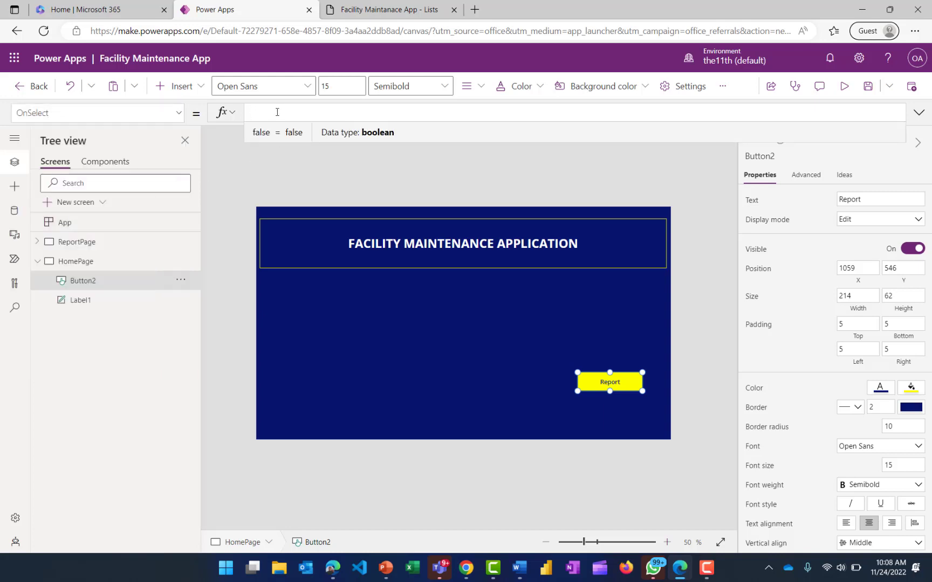
type("Navigate(")
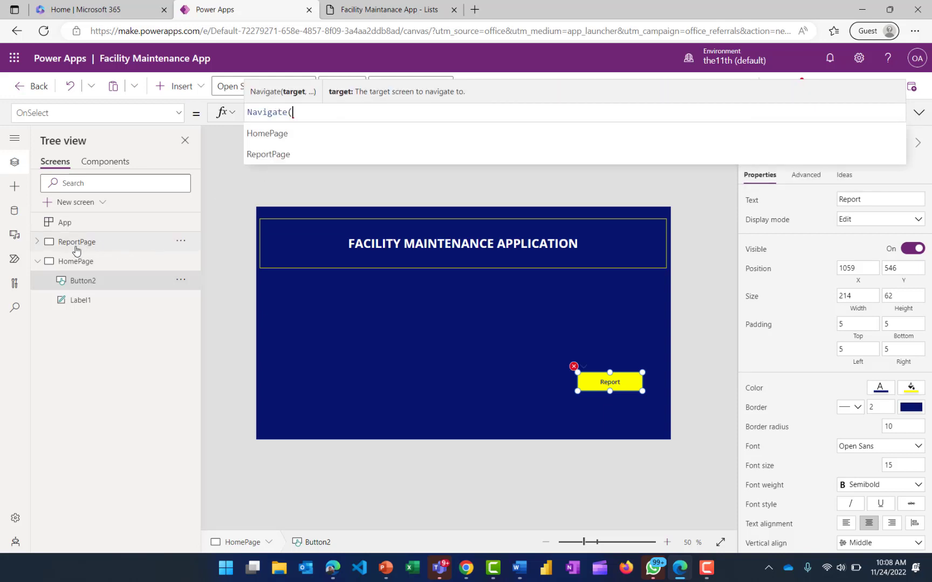
left_click(268, 155)
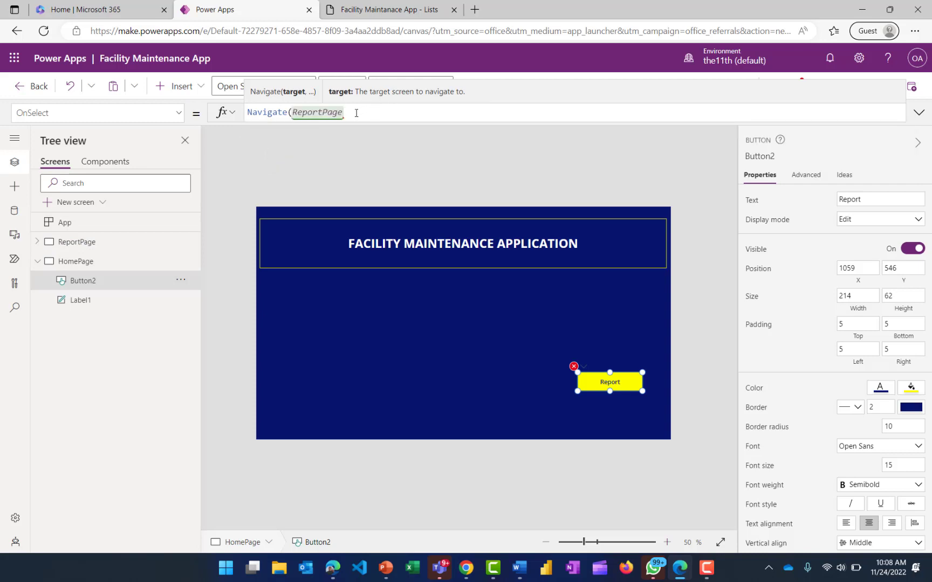
type(")")
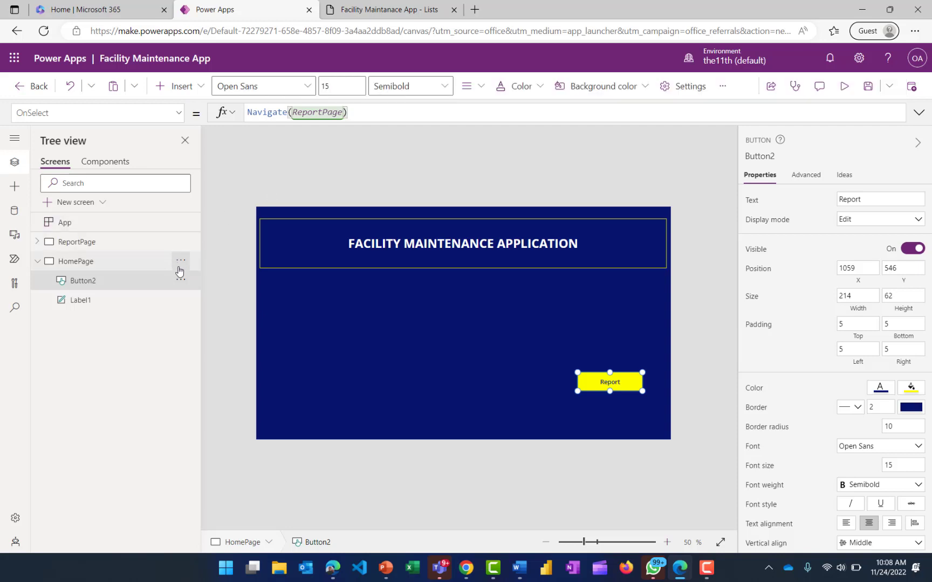
left_click(299, 306)
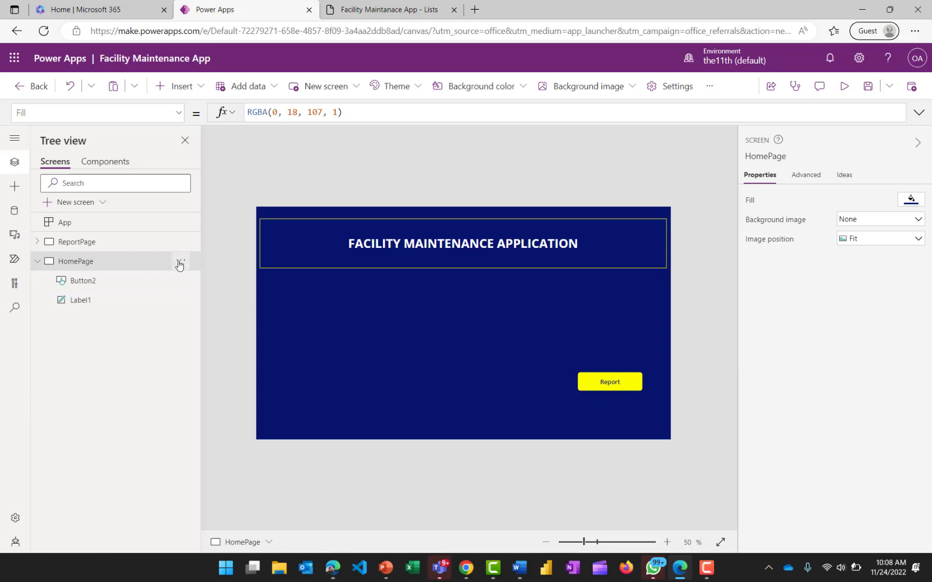
- Collapse HomePage in the screen tree and move it up above ReportPage
left_click(36, 262)
left_click(180, 262)
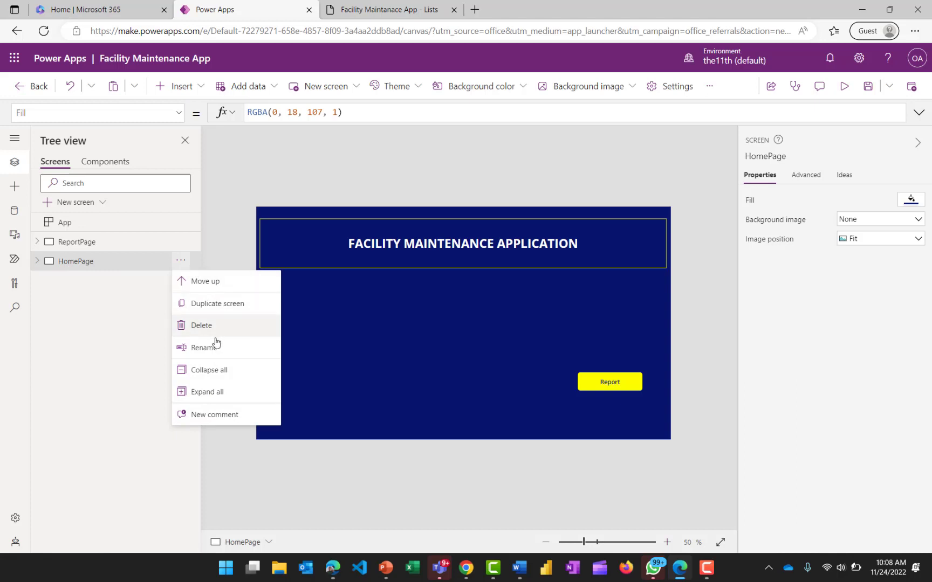
left_click(205, 289)
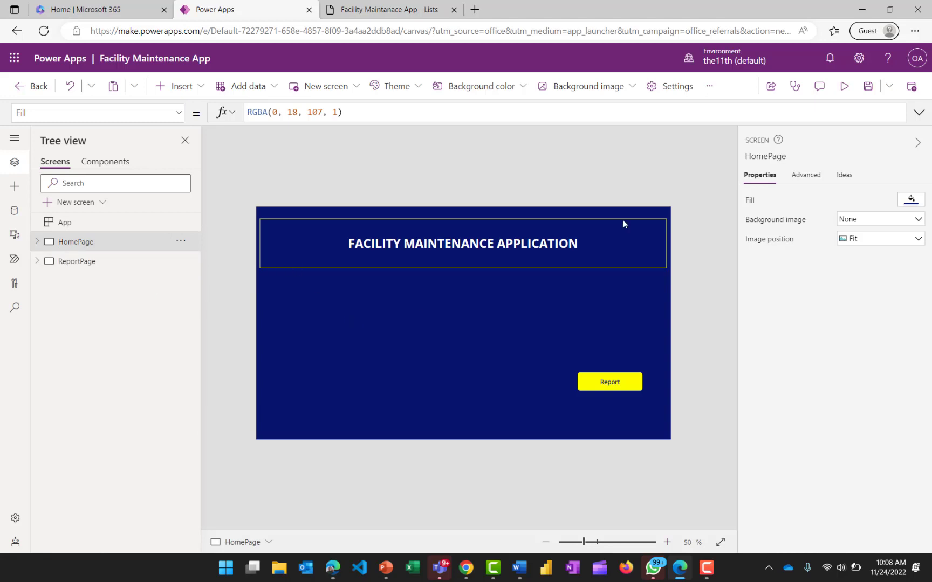
- Preview the app from HomePage and use the Report button to go to the report form
left_click(845, 87)
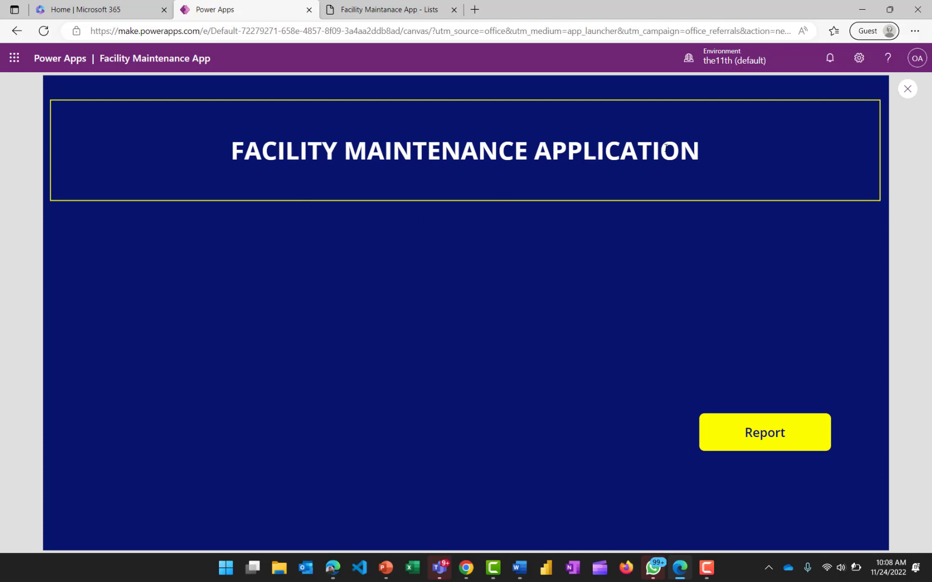
left_click(759, 443)
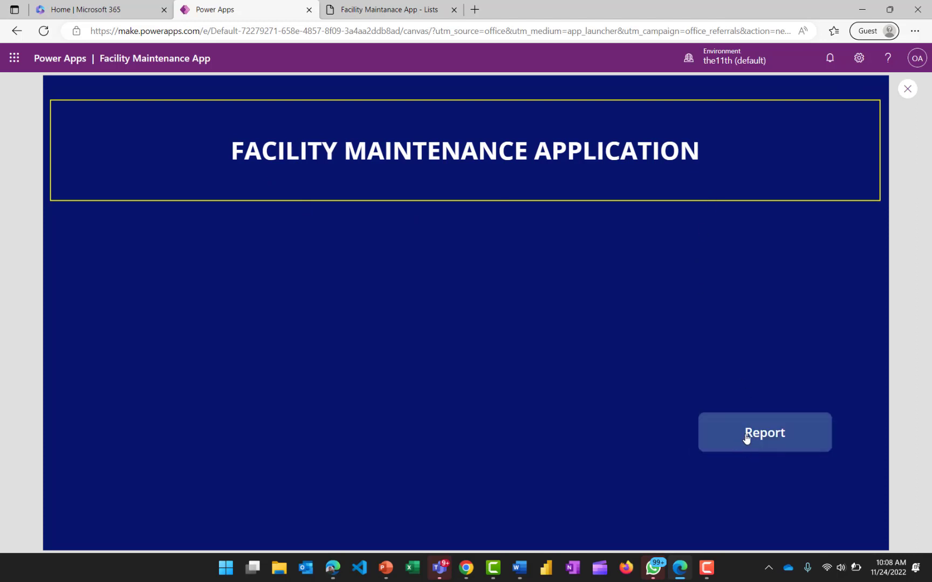
left_click(747, 439)
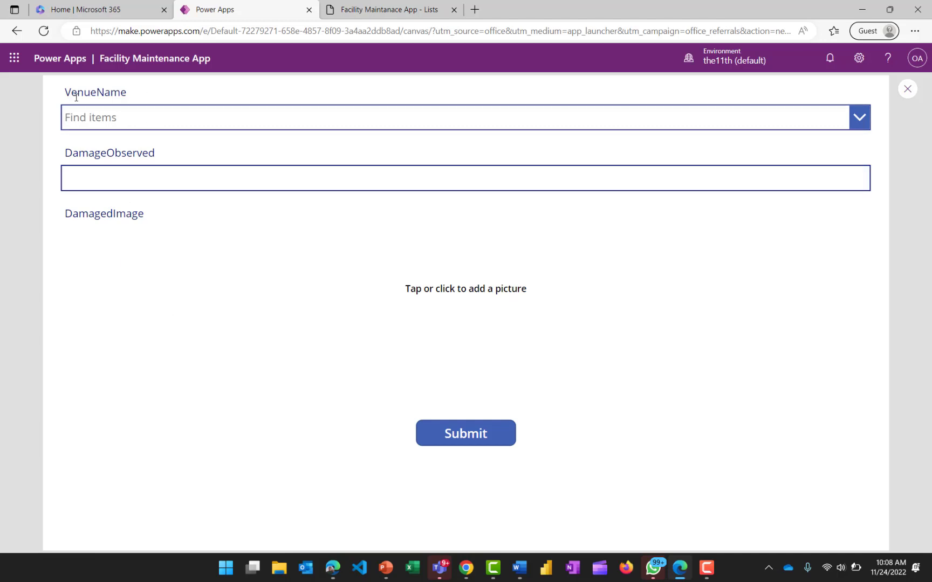
- Choose QueenEsther as the venue and enter "The roof of my room is leaking" as the damage observed
left_click(851, 118)
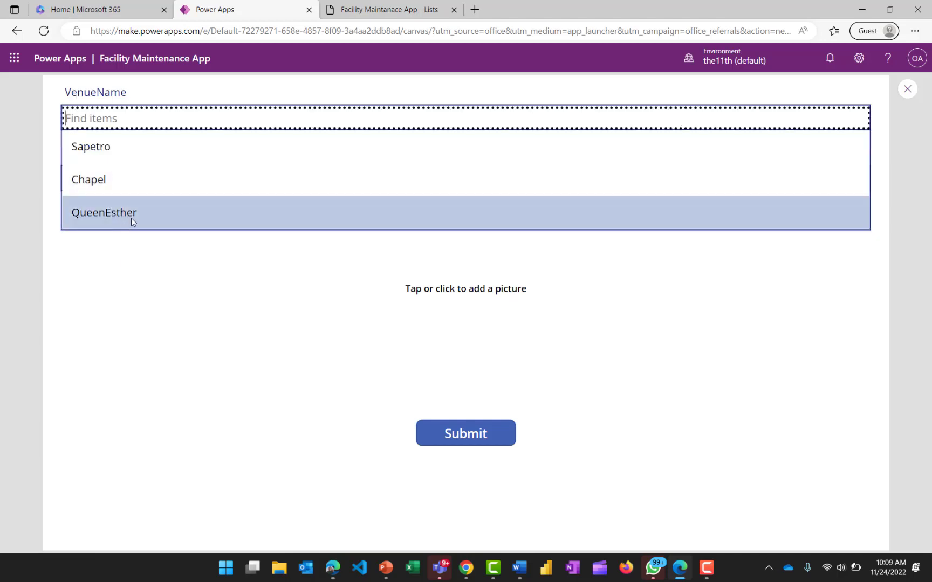
left_click(131, 217)
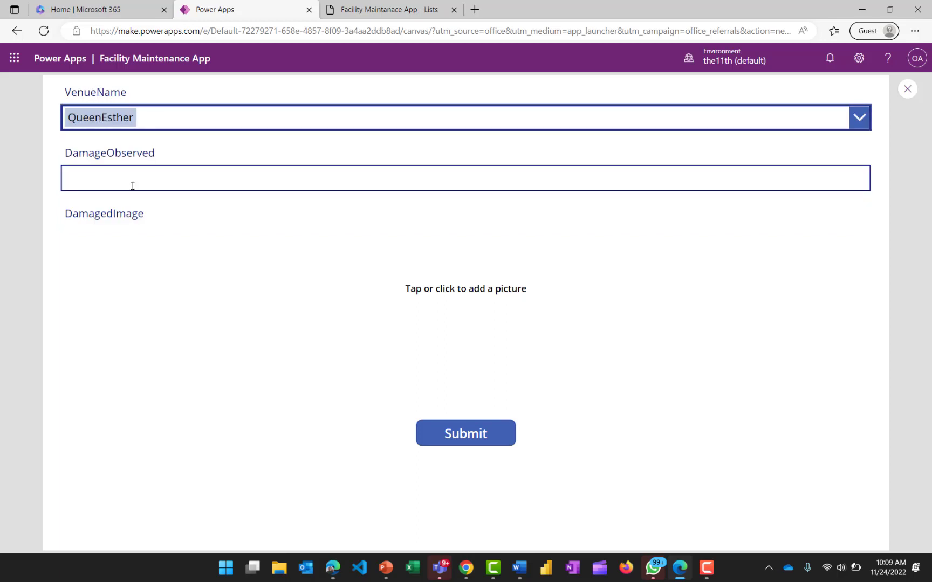
left_click(105, 172)
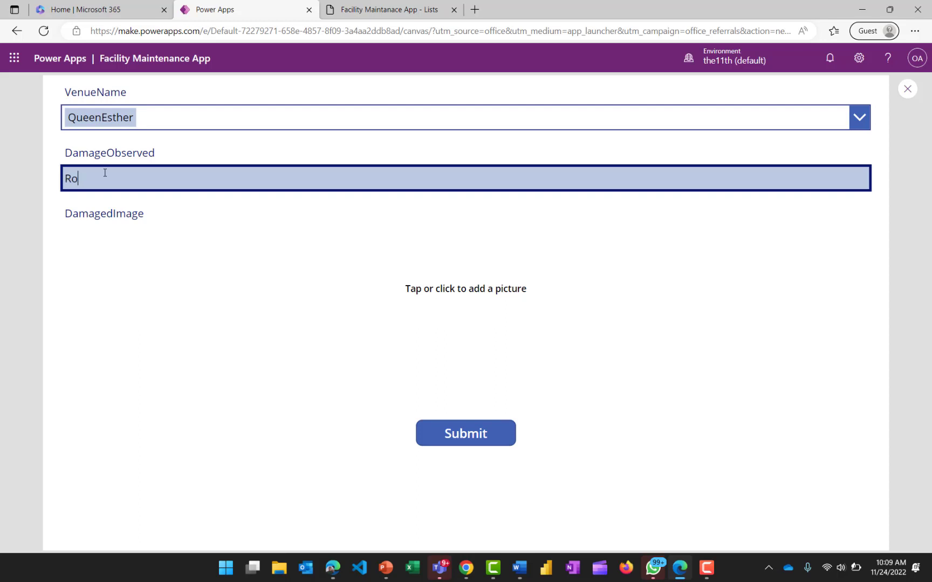
type("Roof Le")
key("BackSpace")
key("BackSpace")
type("My")
key("BackSpace")
key("BackSpace")
type("The ")
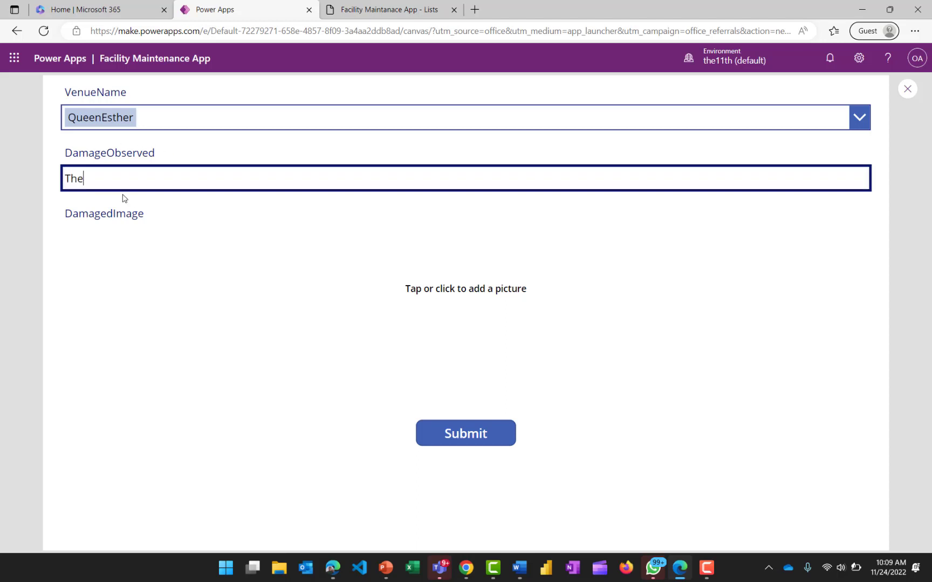
type("roof of my room is lea")
type("king")
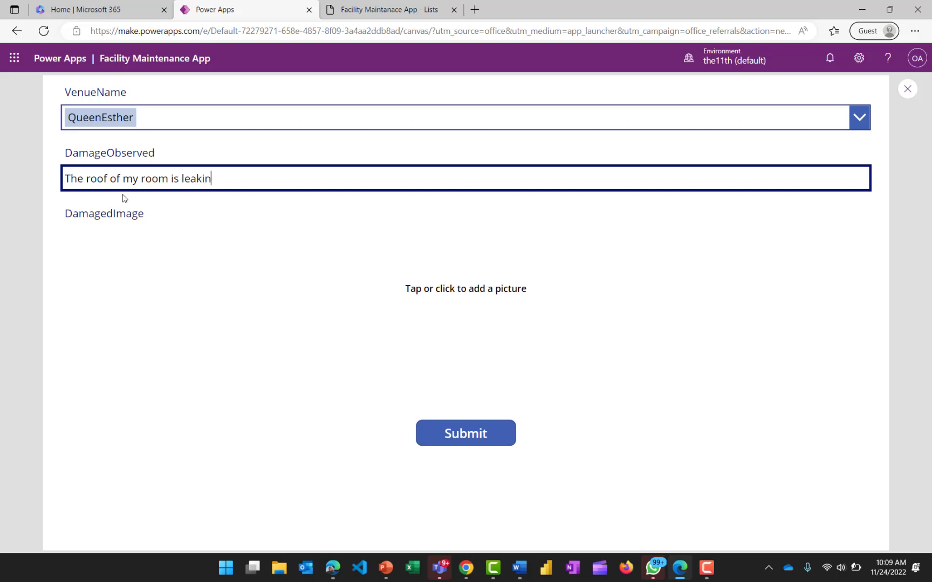
- Attach MicrosoftTeams-image (1).png from Downloads as the damage picture and submit the report
left_click(506, 294)
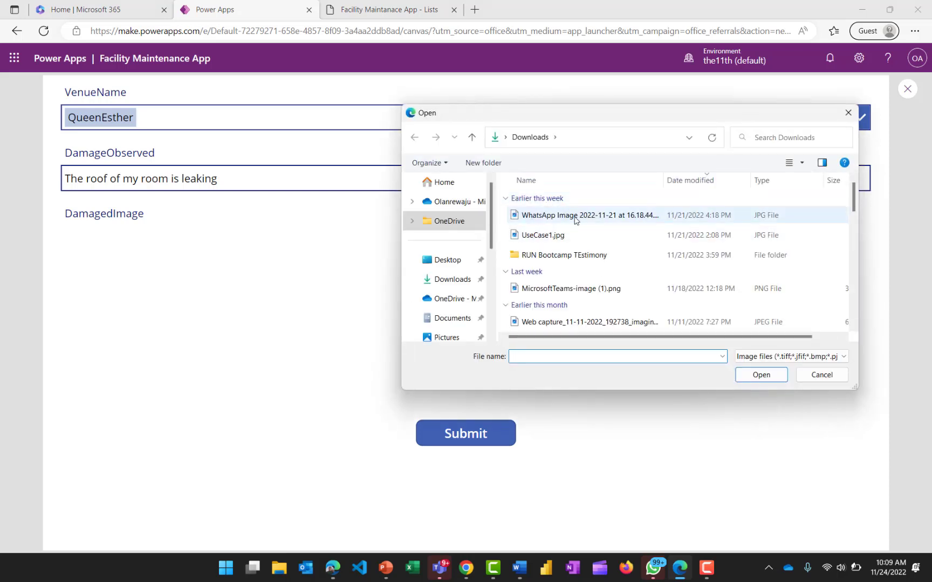
left_click(551, 289)
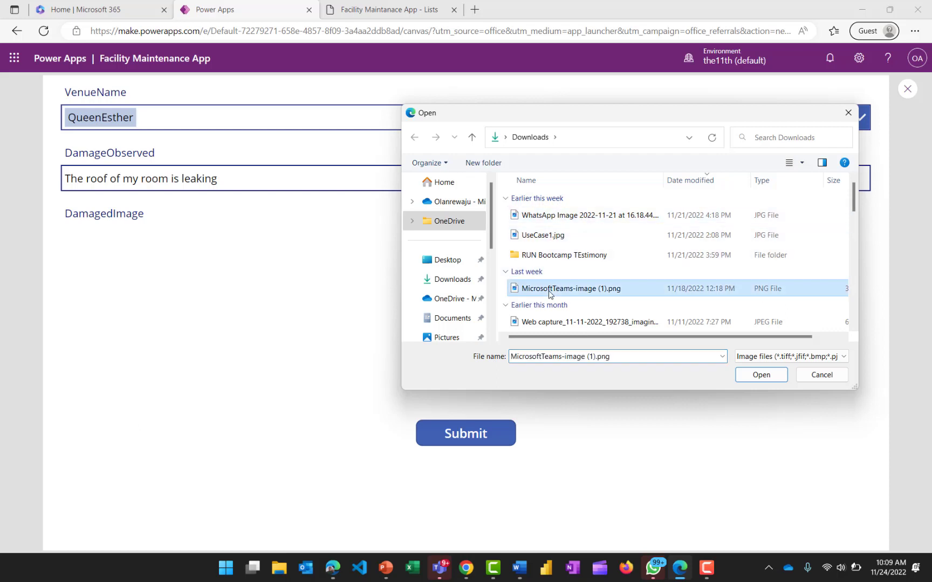
left_click(761, 374)
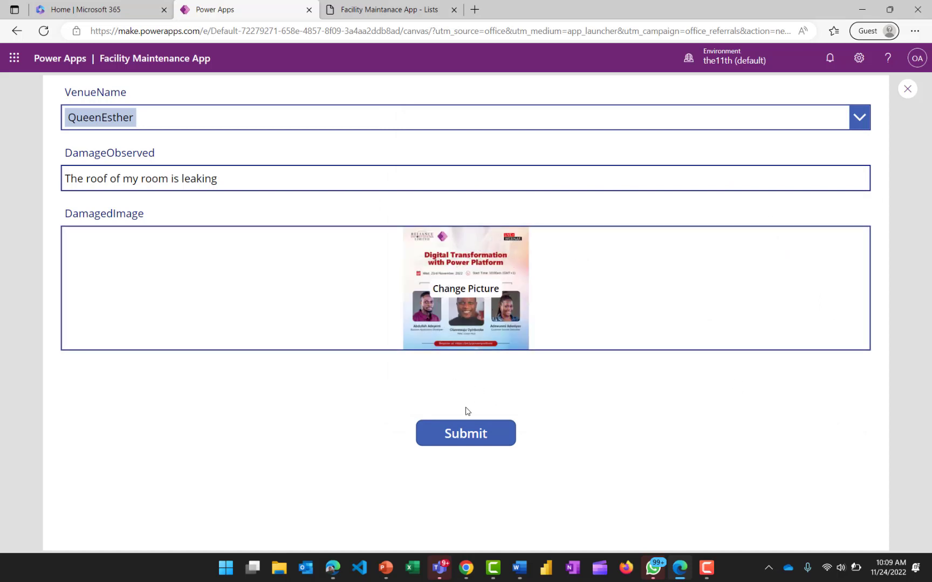
left_click(459, 434)
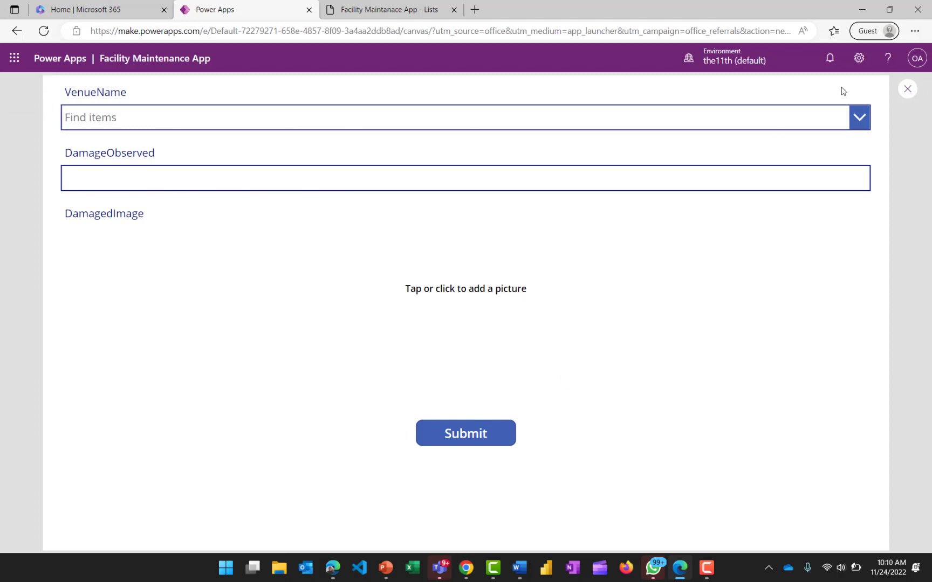
- Exit the preview, then copy NewForm(Form1) from Form1's OnSuccess formula and delete it there, leaving the Notify call
left_click(908, 90)
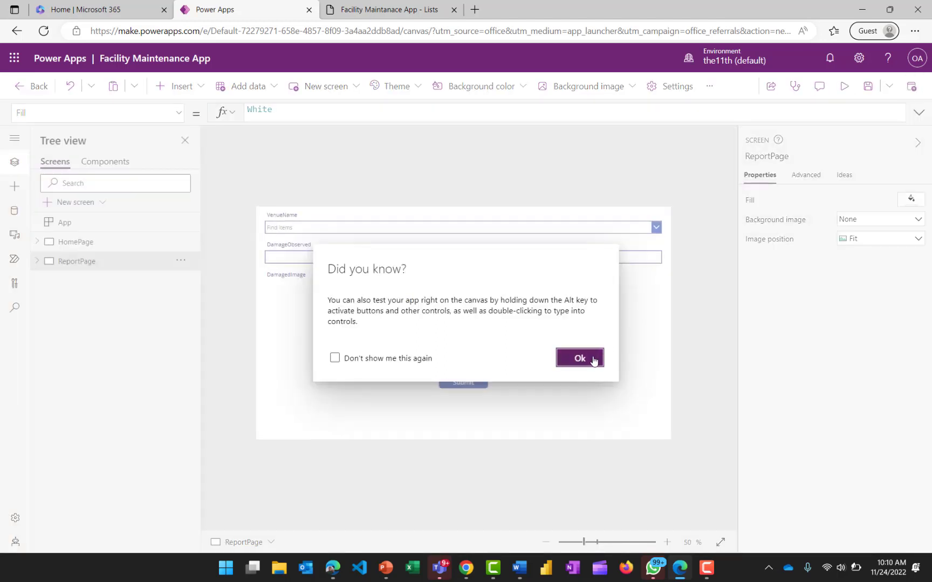
left_click(593, 360)
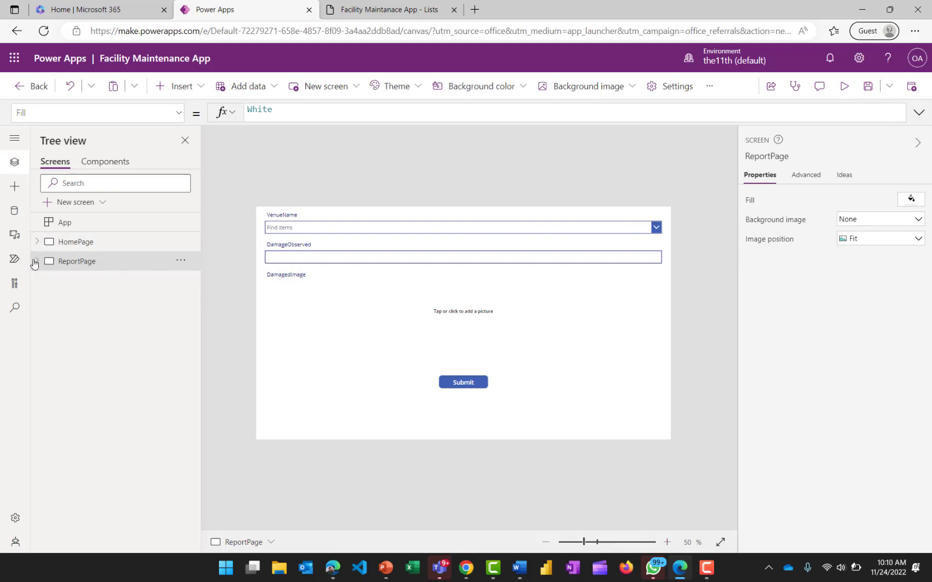
left_click(35, 261)
left_click(80, 300)
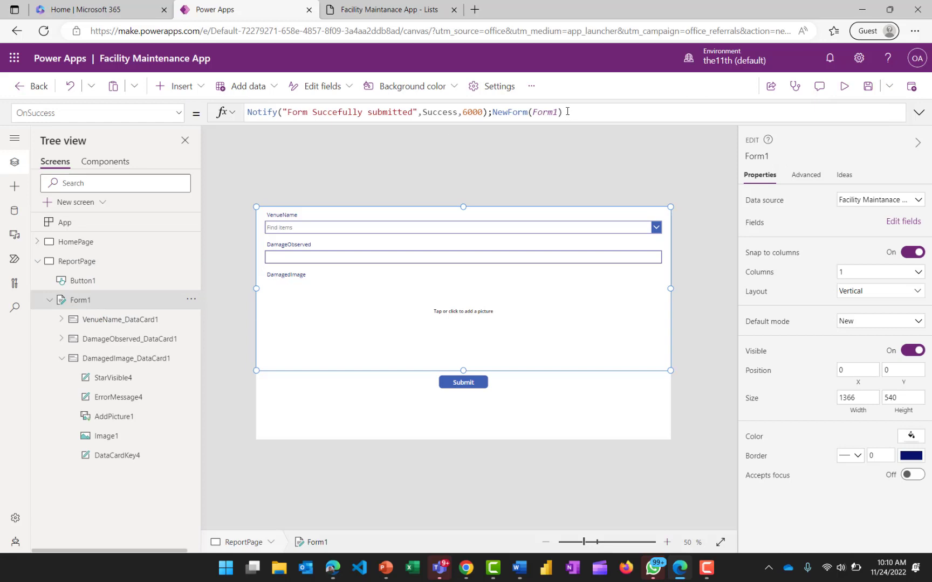
left_click(567, 111)
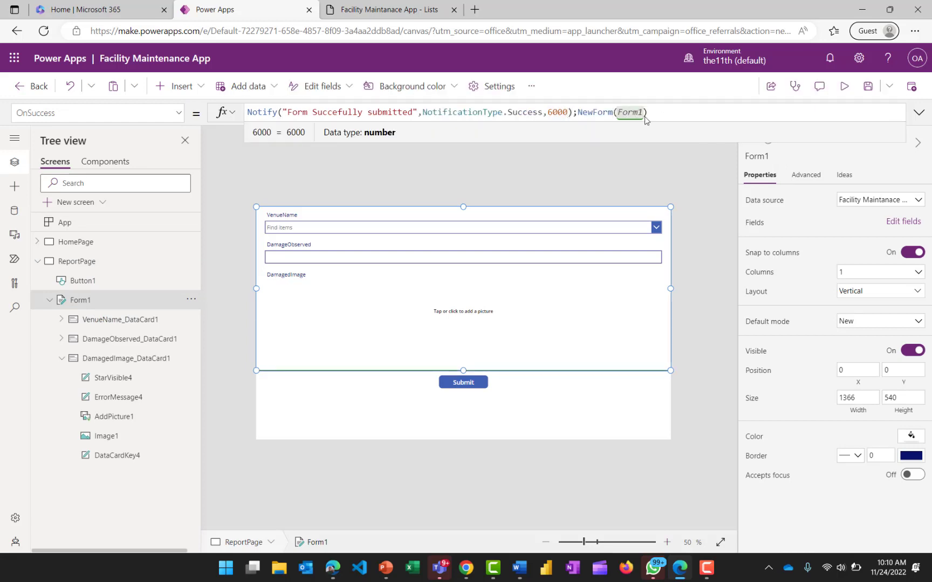
left_click(566, 111)
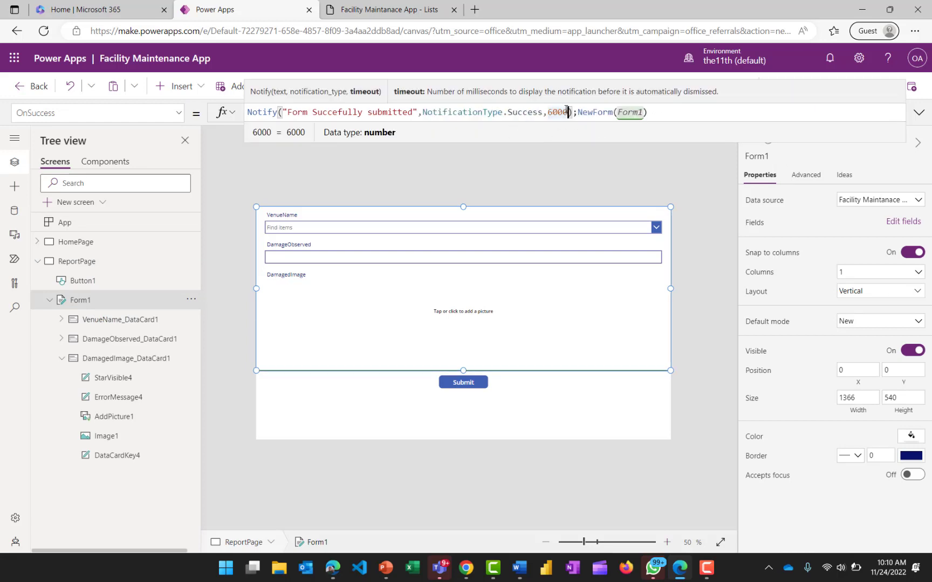
left_click_drag(652, 114, 577, 114)
key("ctrl+c")
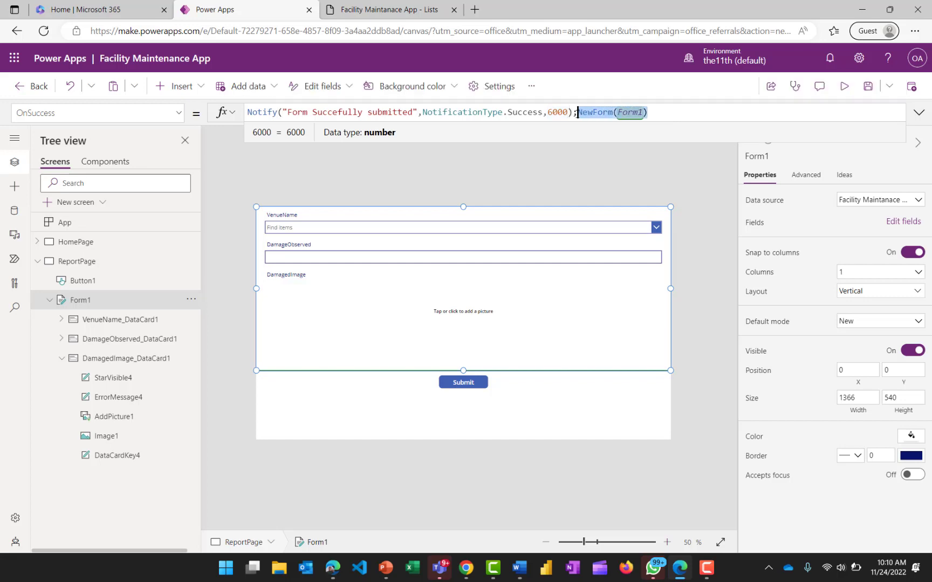
key("BackSpace")
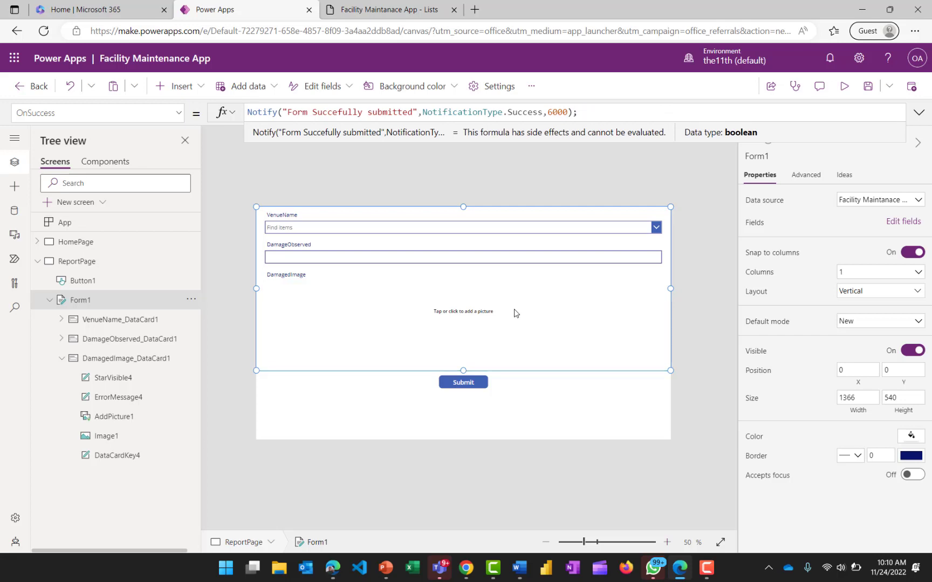
- Append NewForm(Form1) after SubmitForm(Form1) in the Submit button's OnSelect formula
left_click(460, 383)
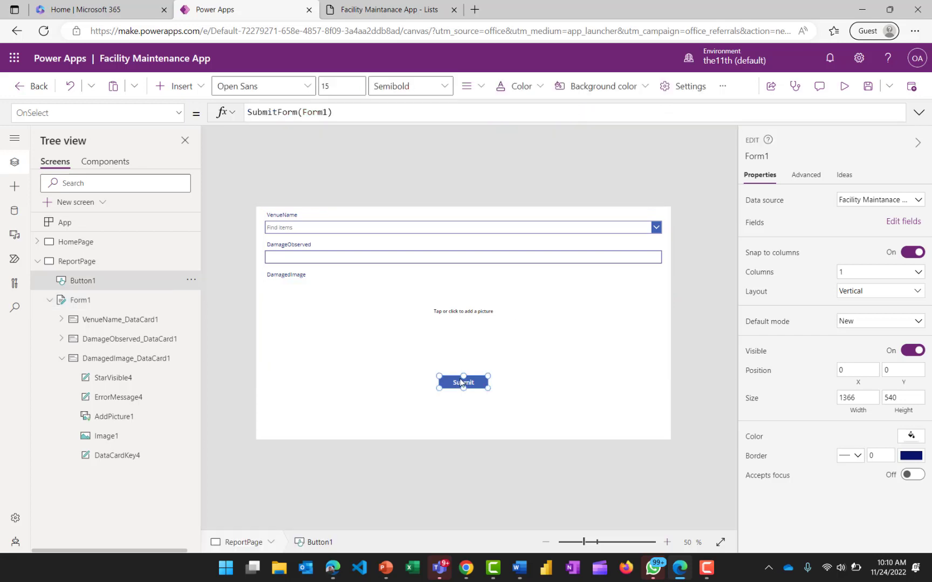
left_click(347, 108)
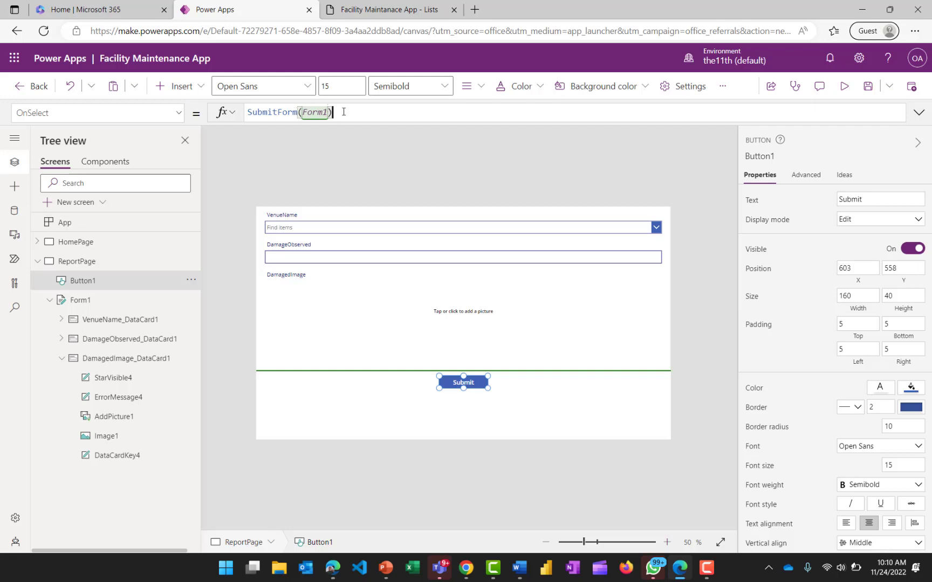
type(";")
key("ctrl+v")
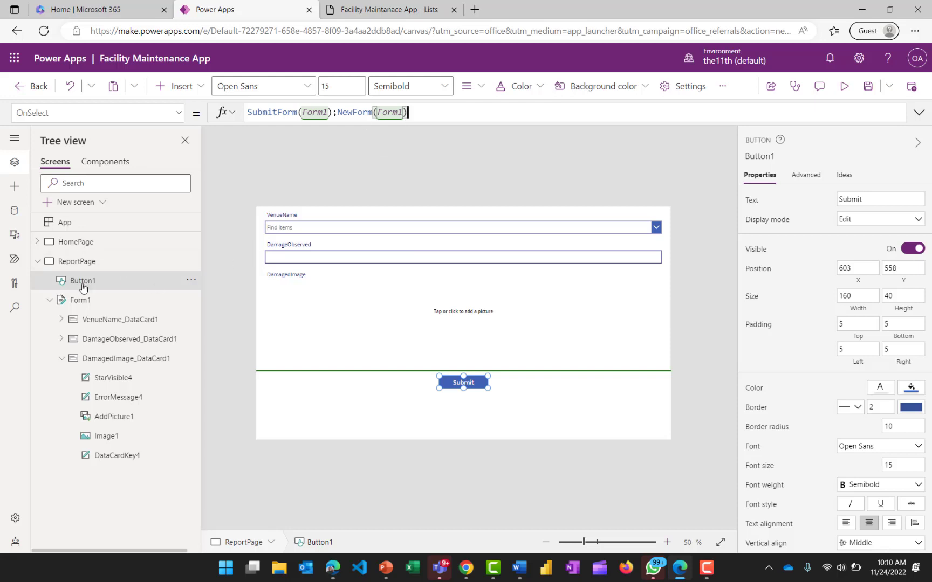
- Append Navigate(HomePage) after the Notify call in Form1's OnSuccess formula
left_click(81, 303)
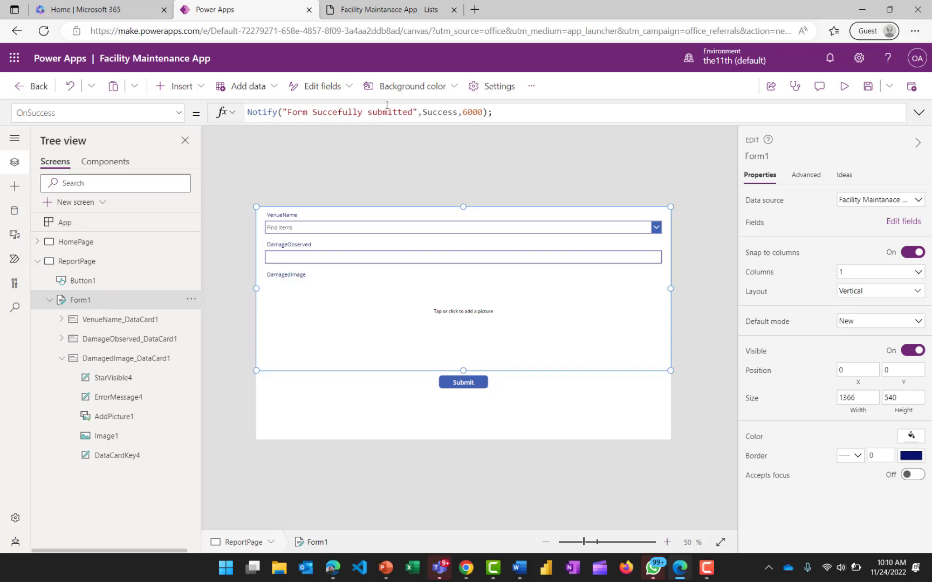
left_click(523, 109)
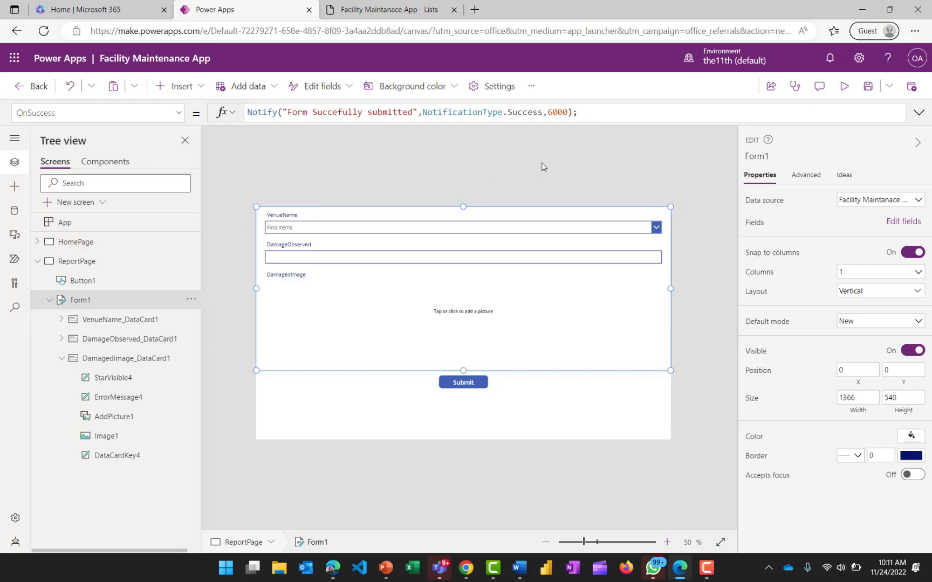
type(";Navigate(")
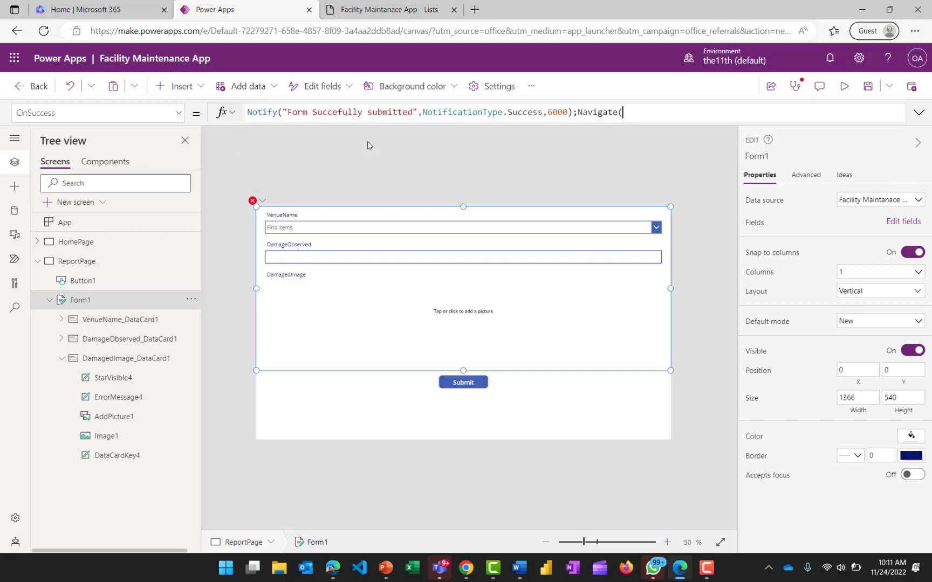
left_click(369, 142)
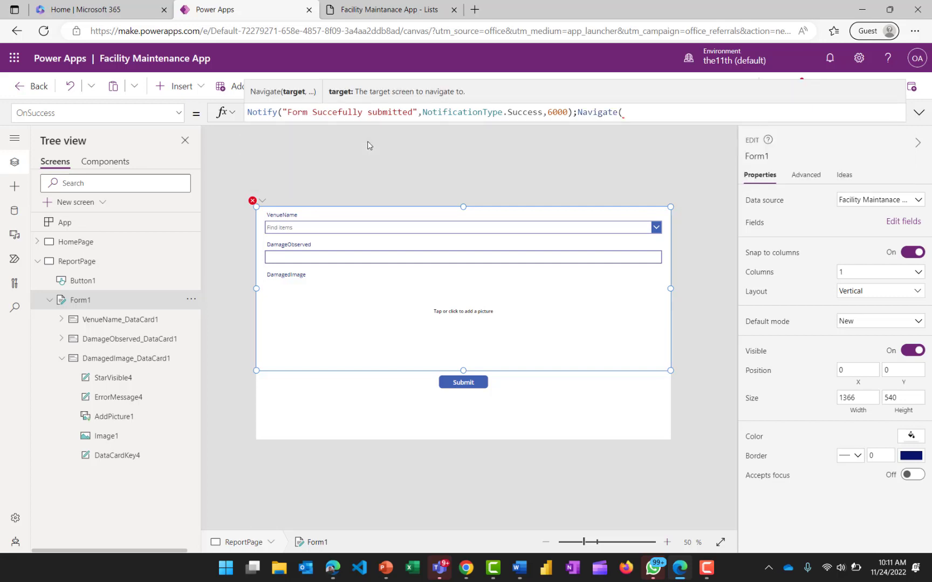
type("H")
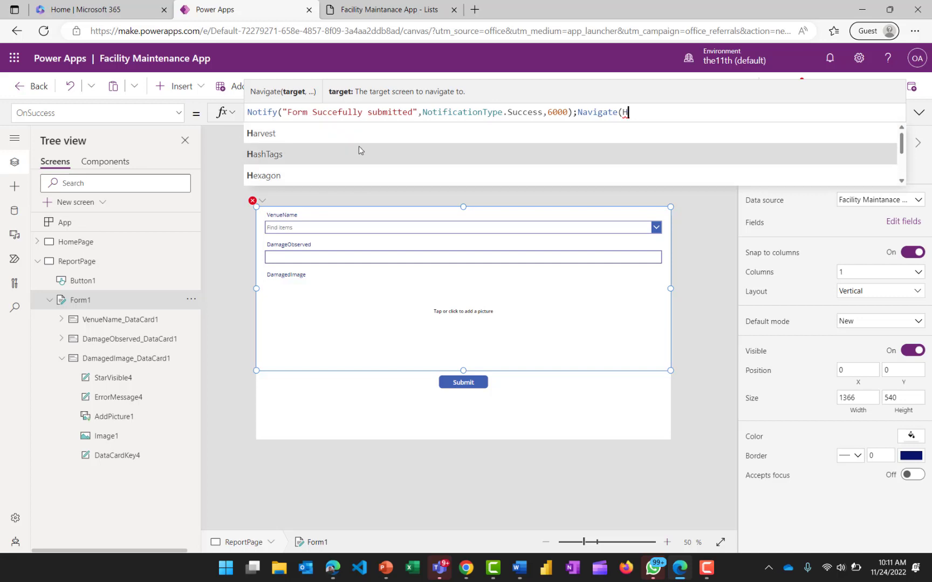
type("om")
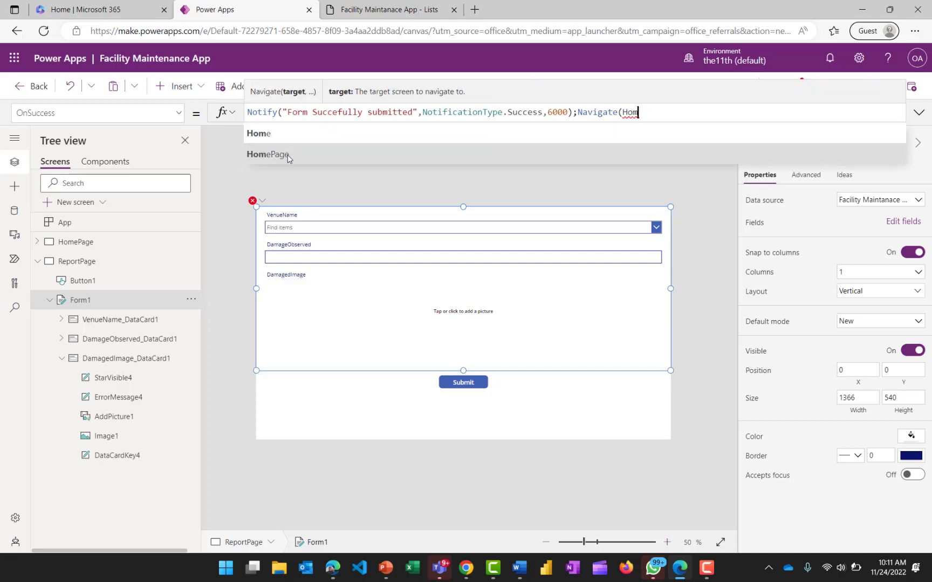
left_click(287, 155)
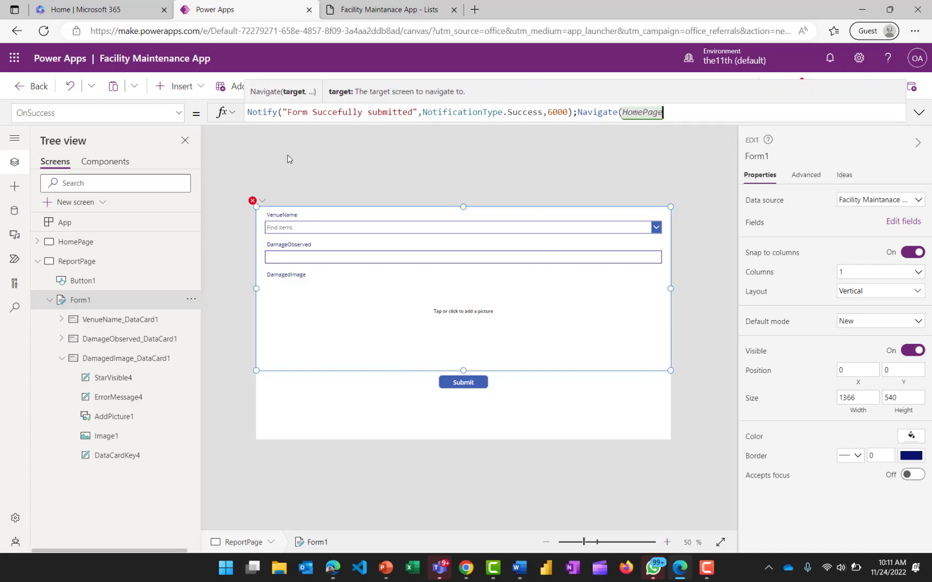
type(")")
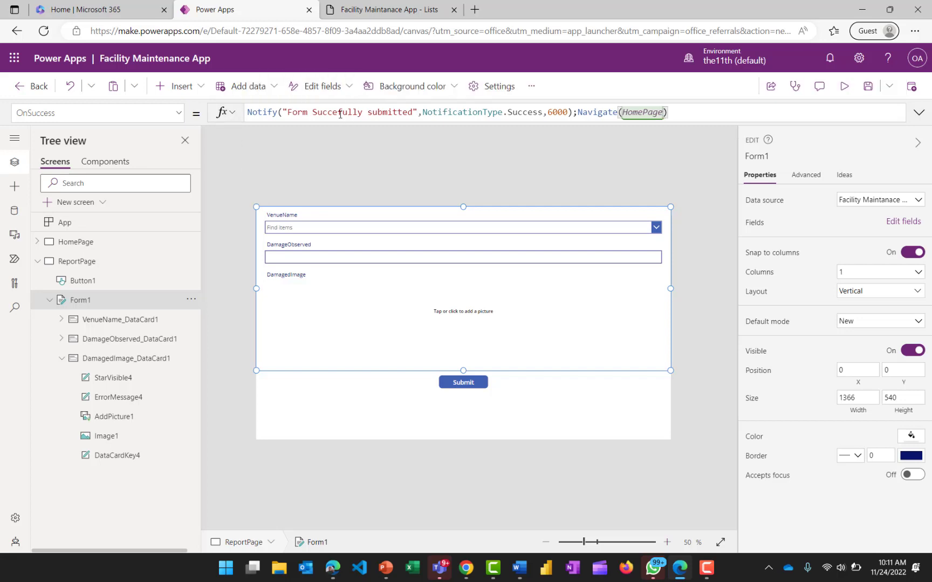
- Correct the notification text in Form1's OnSuccess formula to "Form Successfully submitted" and save the app
left_click(340, 115)
type("ss")
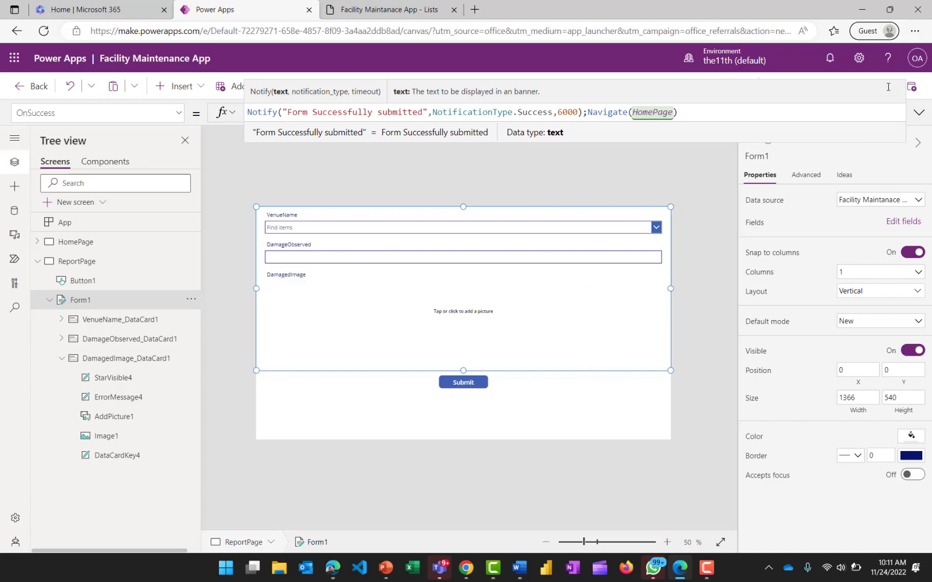
left_click(664, 167)
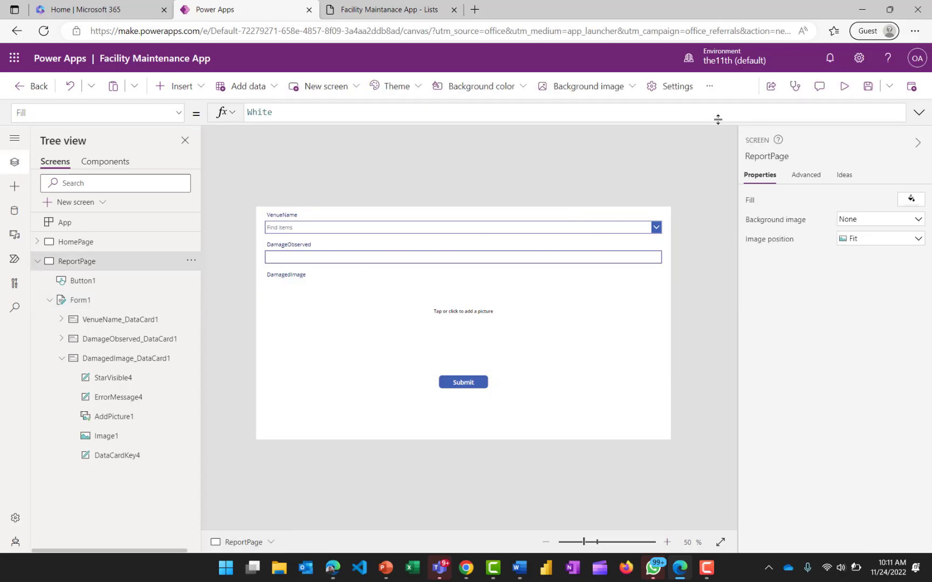
left_click(868, 88)
- Preview the app starting from HomePage and open its report form
left_click(37, 262)
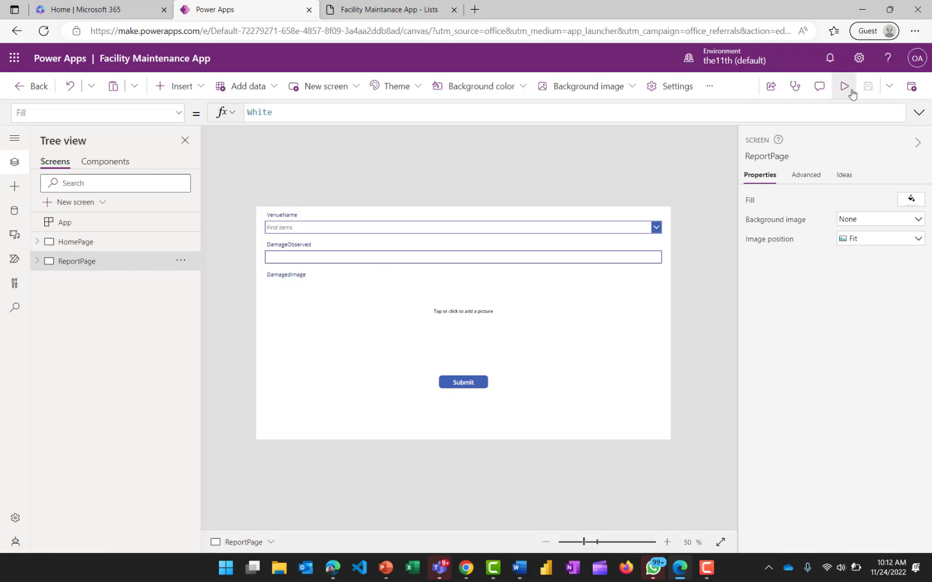
left_click(104, 241)
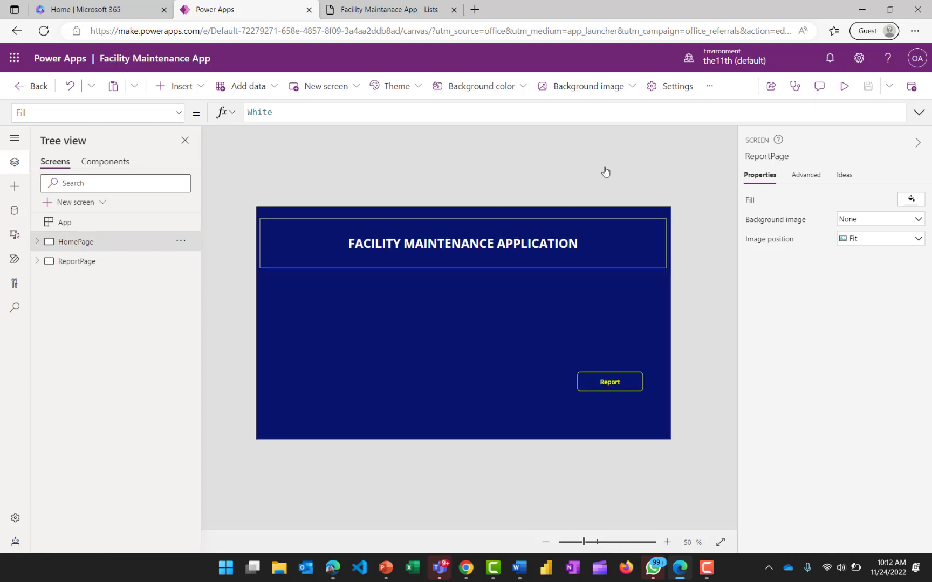
left_click(843, 86)
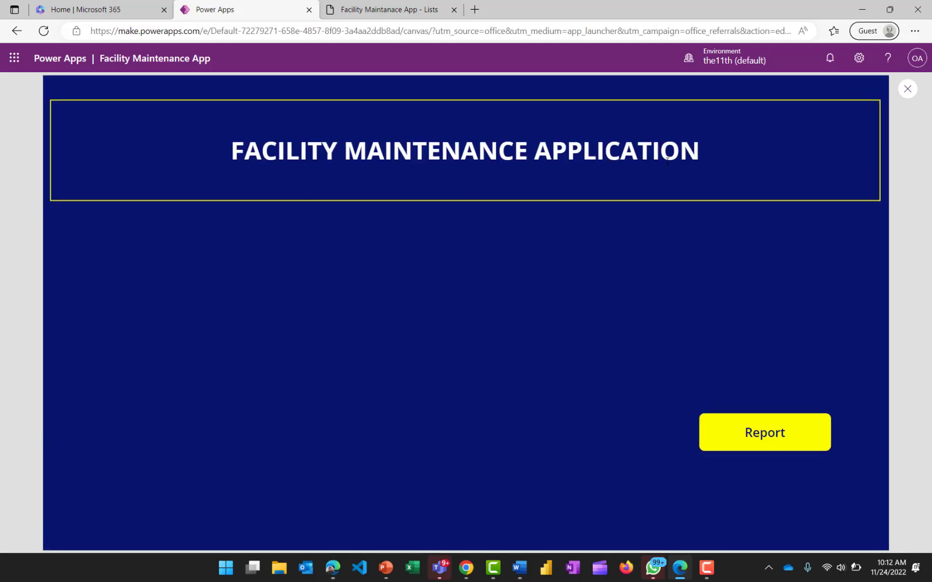
left_click(731, 434)
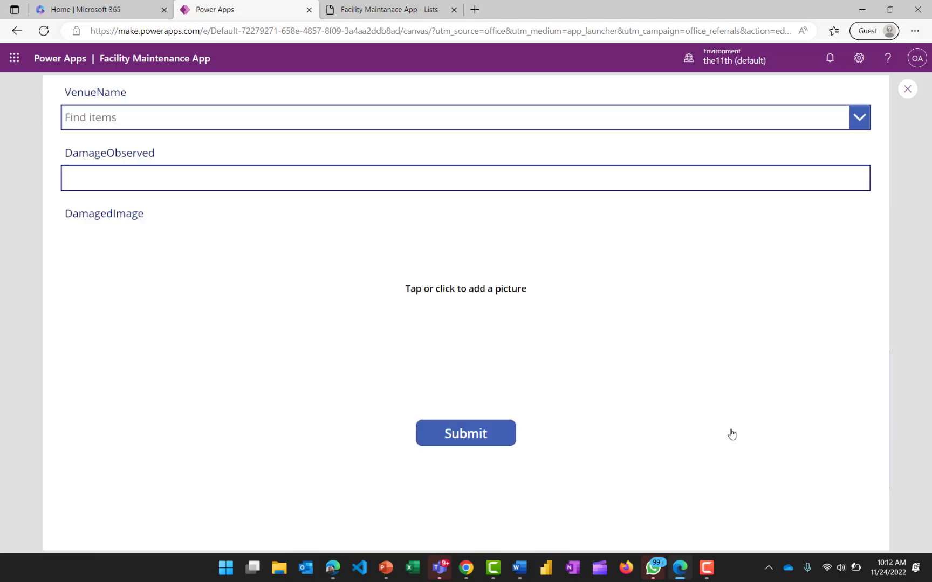
- Fill in the report form with Sapetro as VenueName and "Bad Roof" as DamageObserved
left_click(257, 116)
left_click(161, 137)
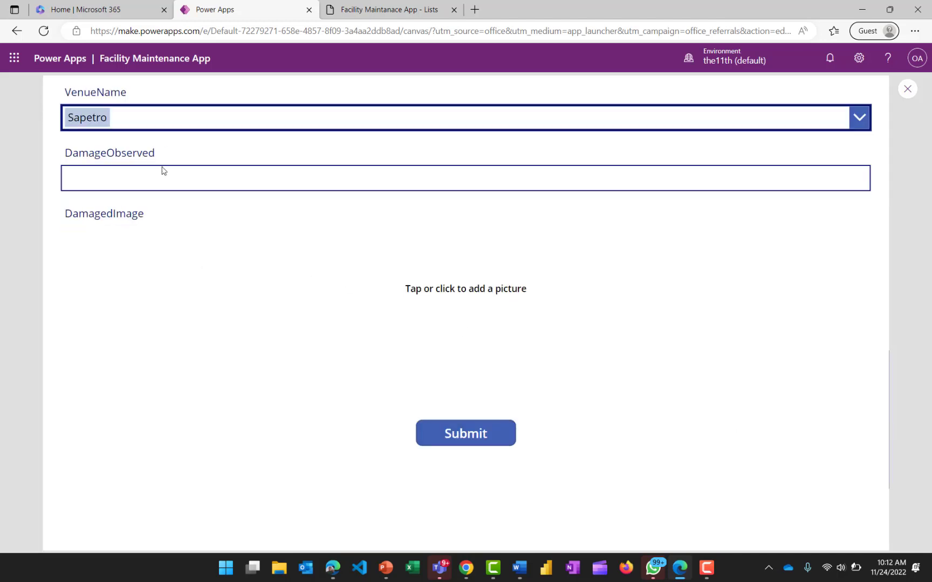
left_click(155, 181)
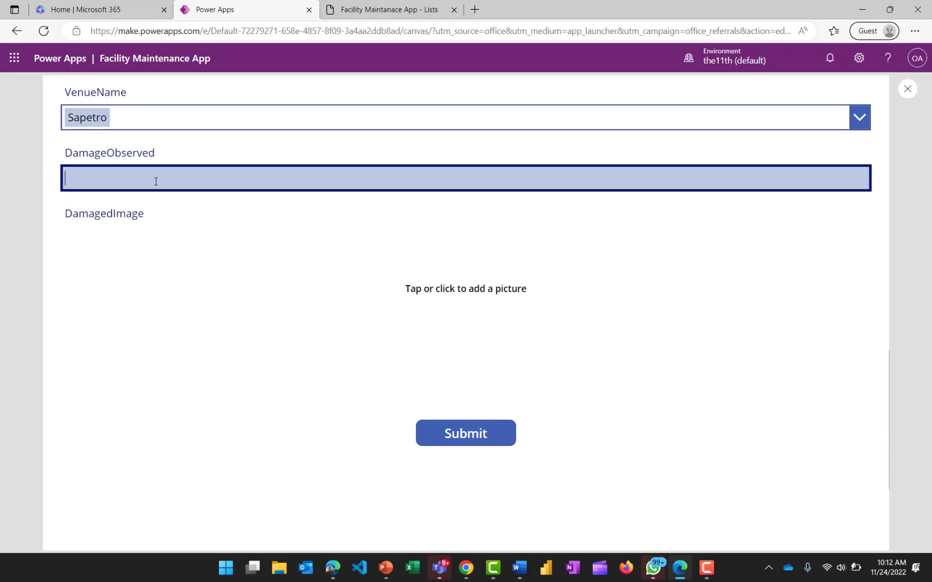
type("BAd Roof")
left_click(79, 182)
key("BackSpace")
type("a")
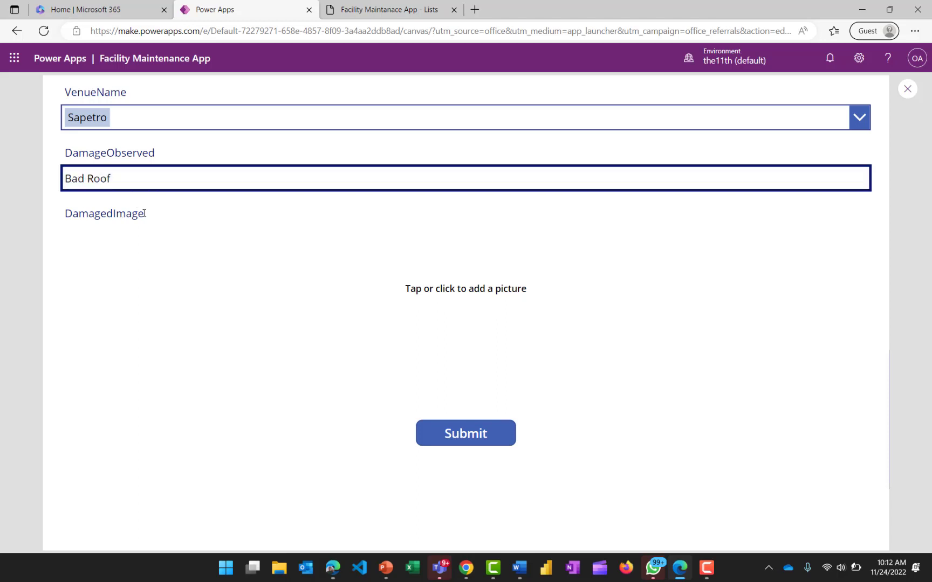
- Attach UseCase1.jpg from the Downloads folder as the report's DamagedImage
left_click(144, 213)
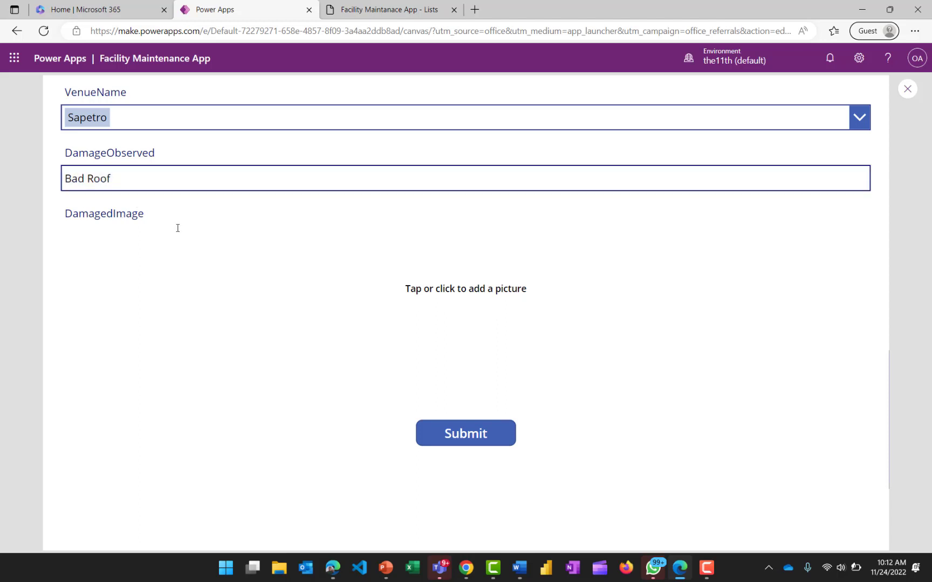
left_click(466, 293)
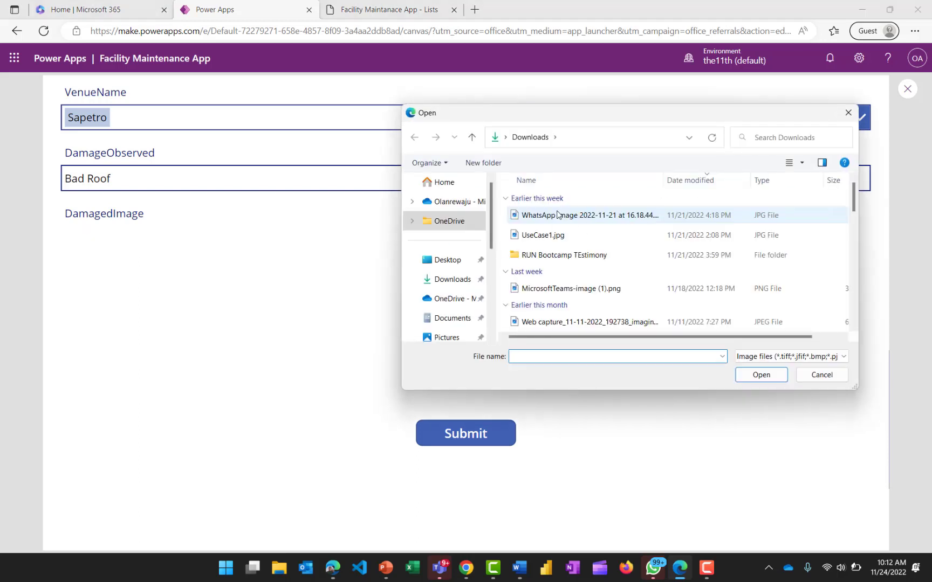
left_click(546, 237)
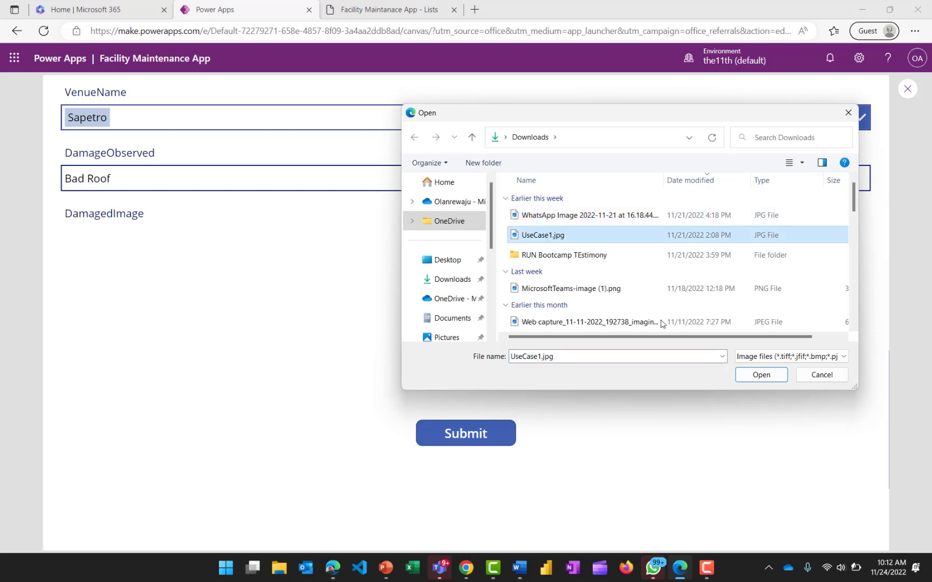
left_click(762, 377)
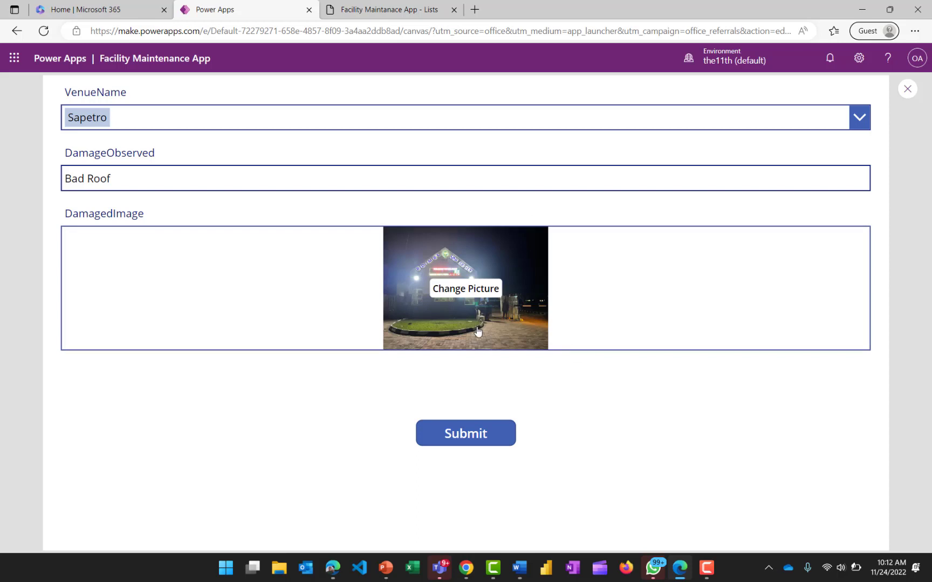
- Submit the completed report and exit the app preview, dismissing the tip
left_click(462, 436)
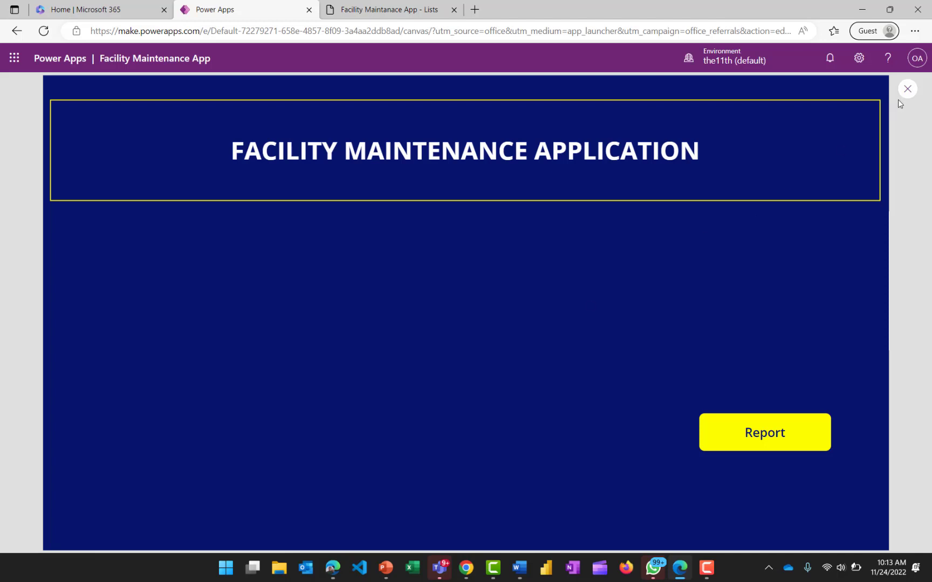
left_click(909, 89)
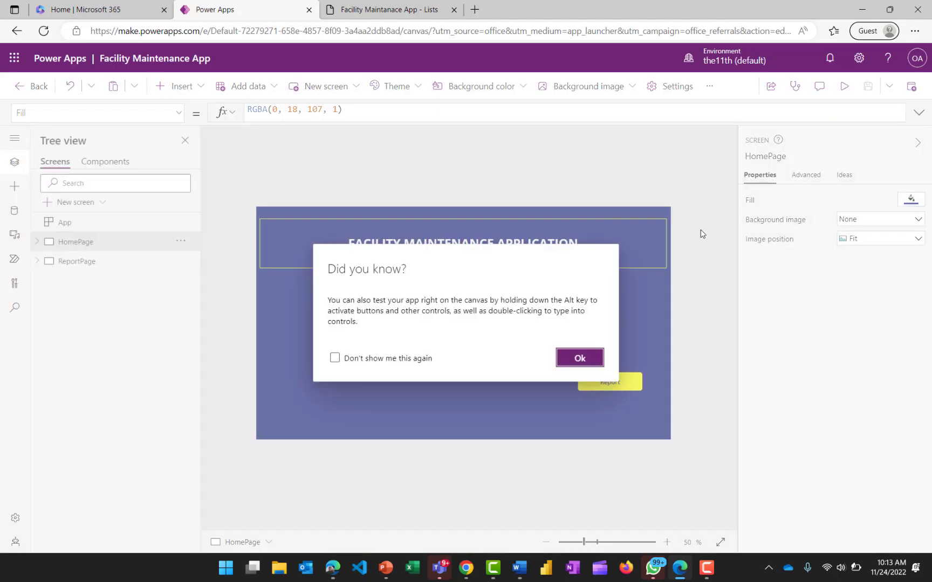
left_click(579, 358)
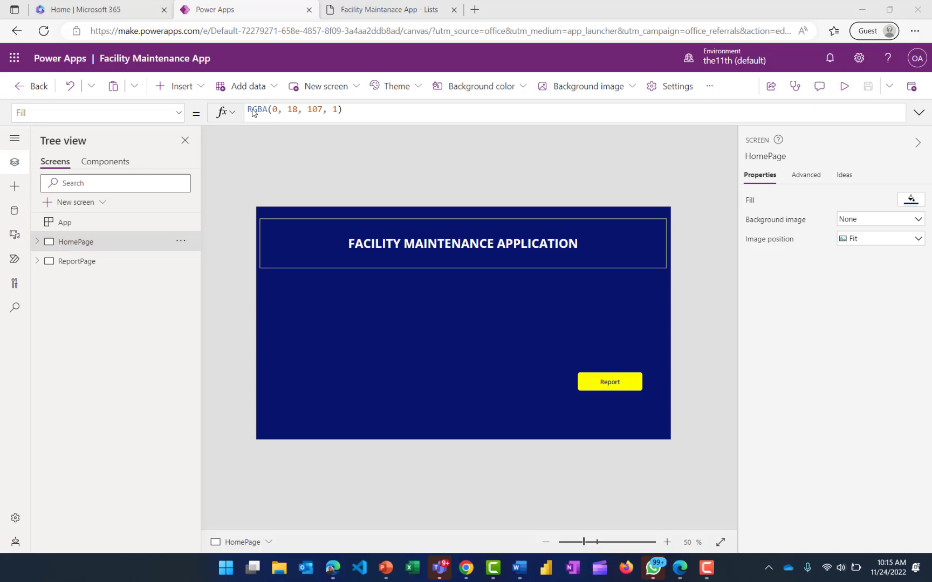
- Add a new blank screen after ReportPage and rename it AdminPage
left_click(98, 263)
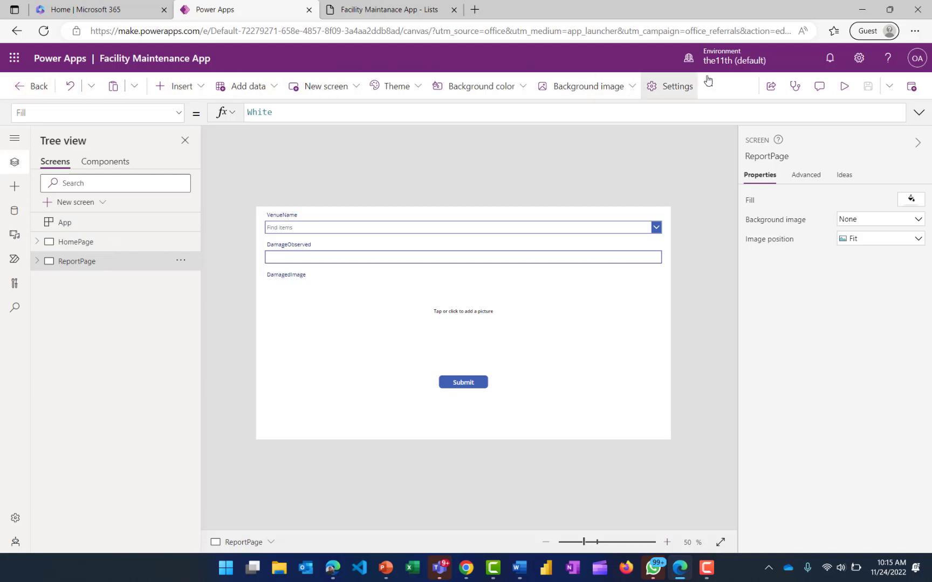
left_click(349, 87)
left_click(338, 157)
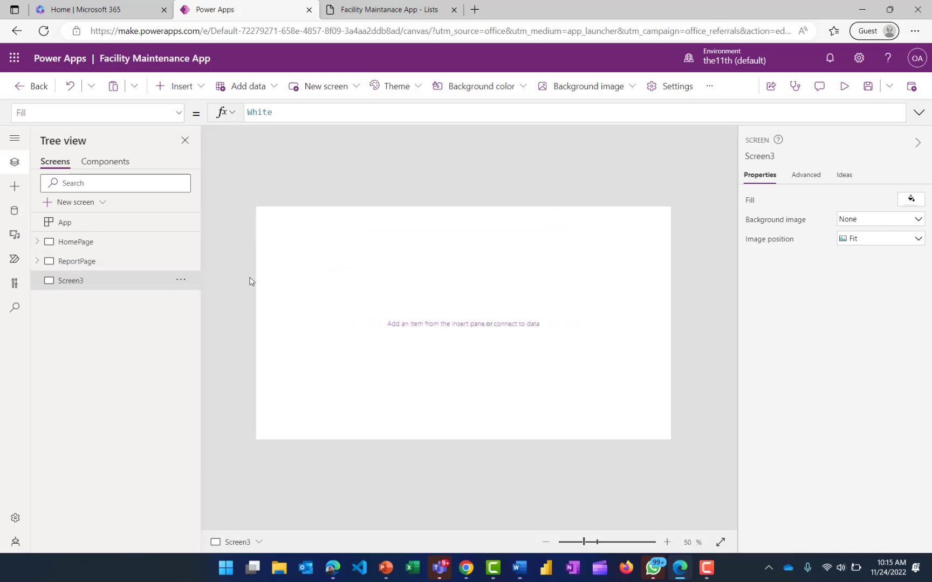
left_click(179, 282)
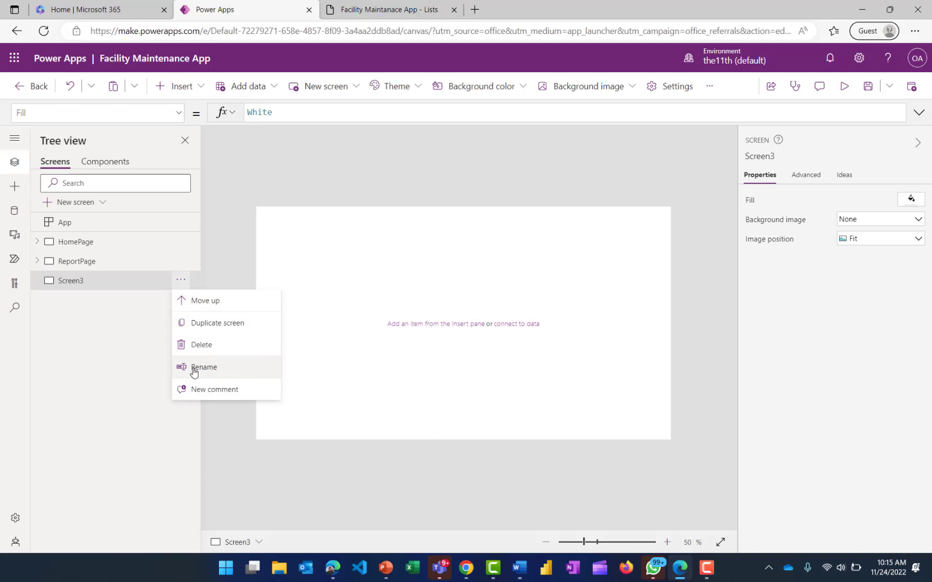
left_click(221, 368)
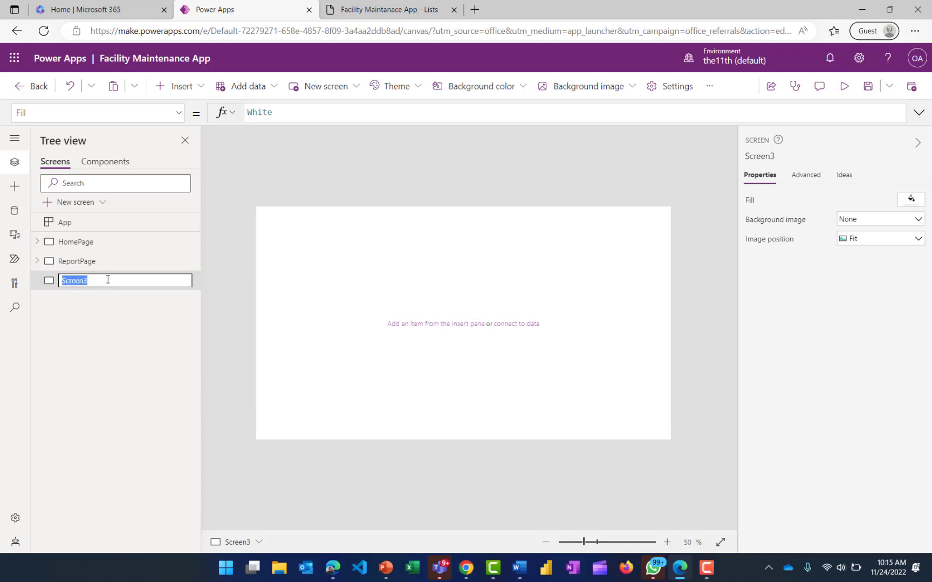
key("BackSpace")
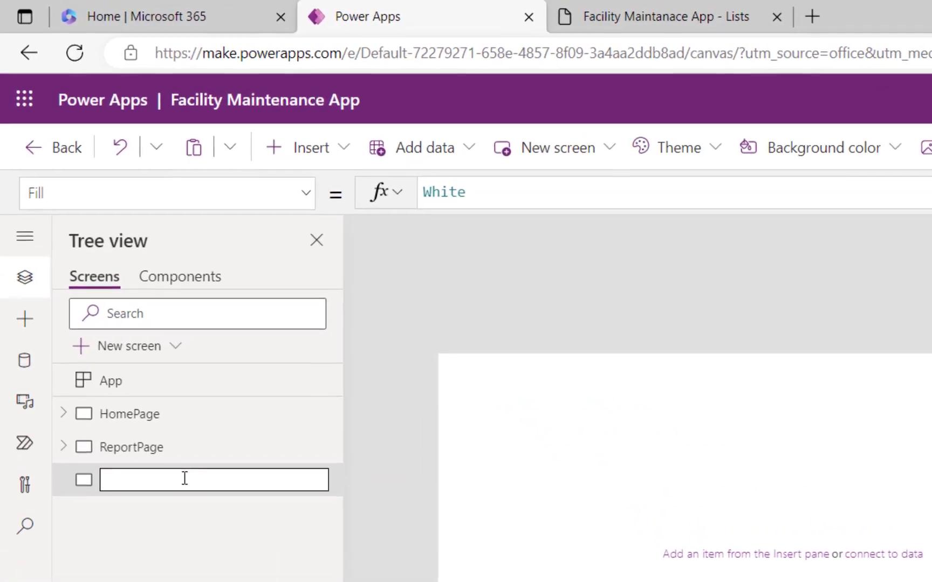
type("Admi")
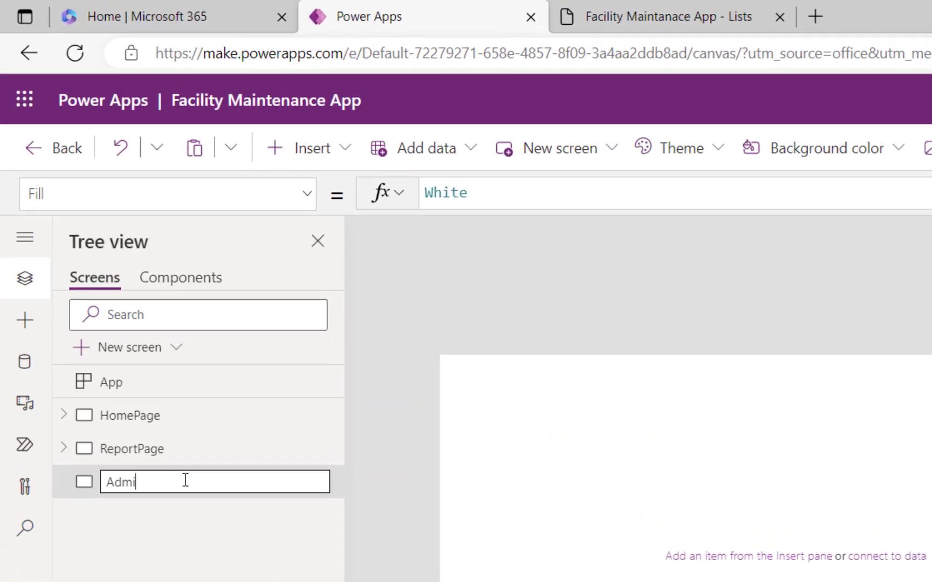
type("nPage")
left_click(164, 551)
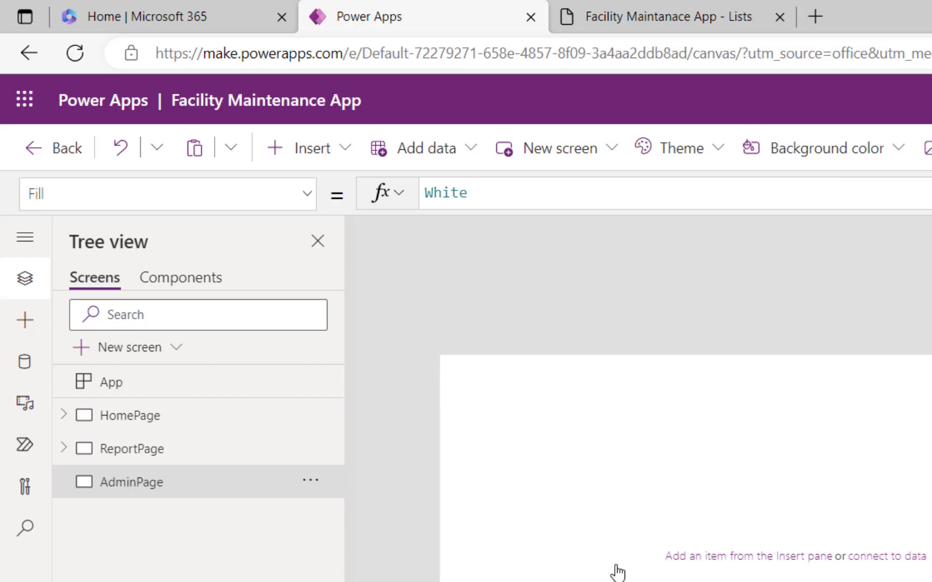
- Insert an edit form on AdminPage and connect it to the Facility Maintanace App data source
left_click(339, 148)
left_click(334, 316)
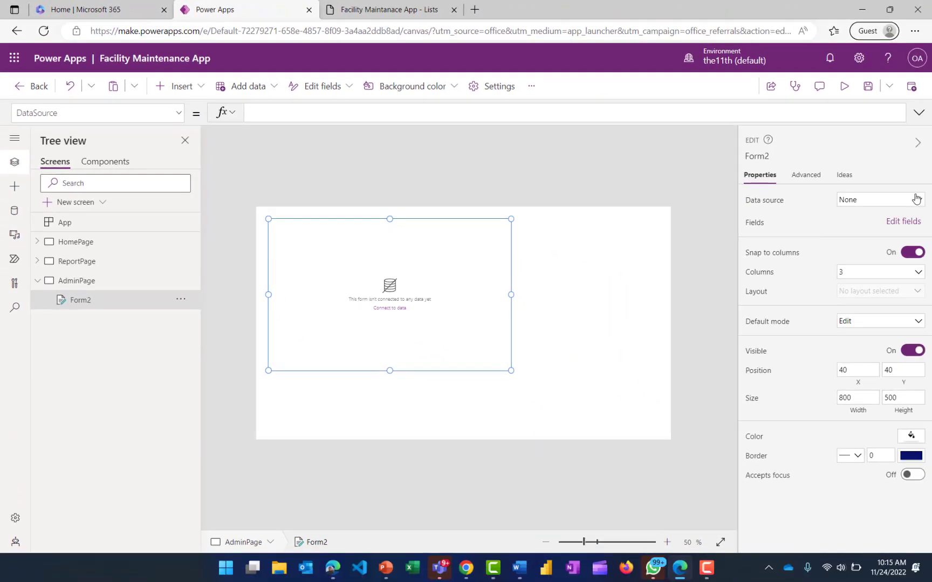
left_click(917, 199)
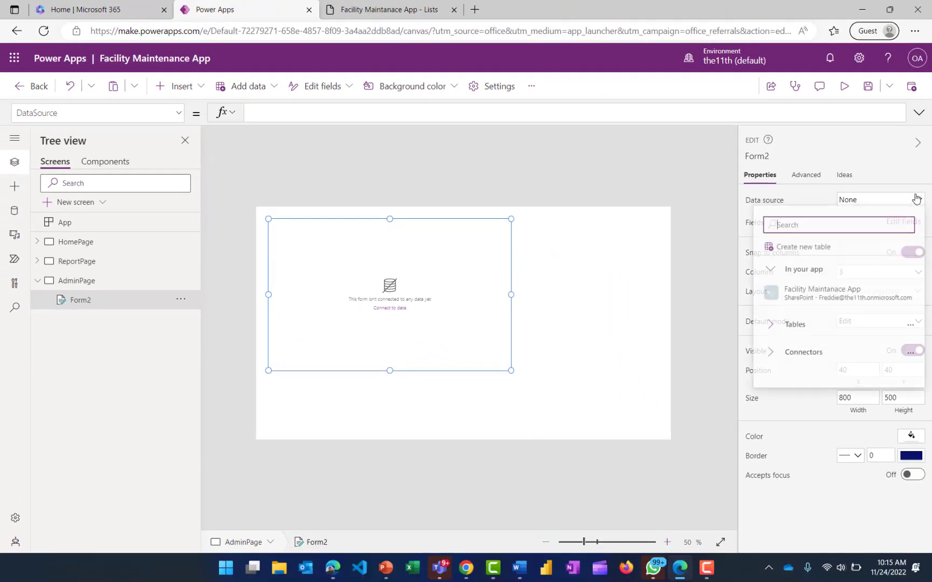
left_click(837, 296)
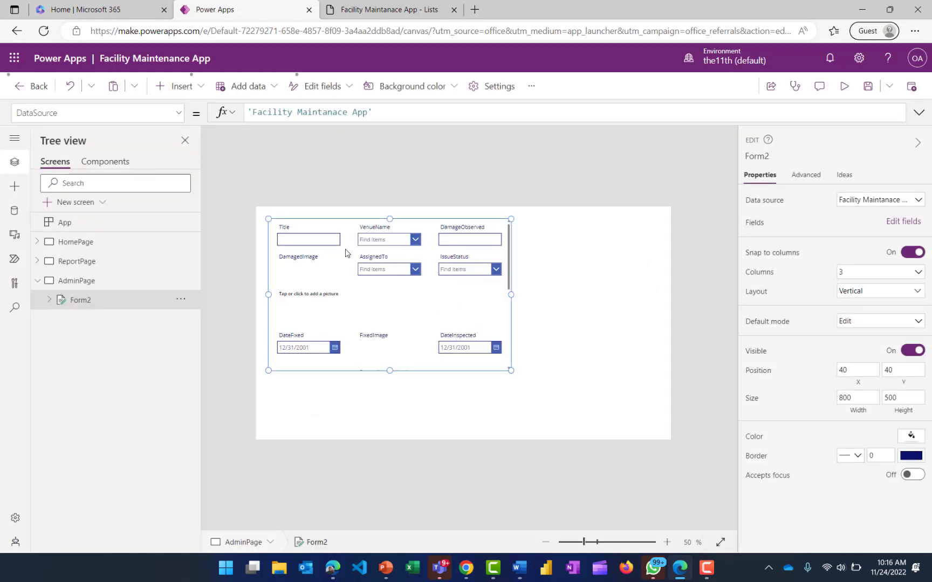
- Stretch the AdminPage form to the screen's side and upper edges, giving position 0, 0 and size 1366 by 539
left_click_drag(511, 294, 728, 270)
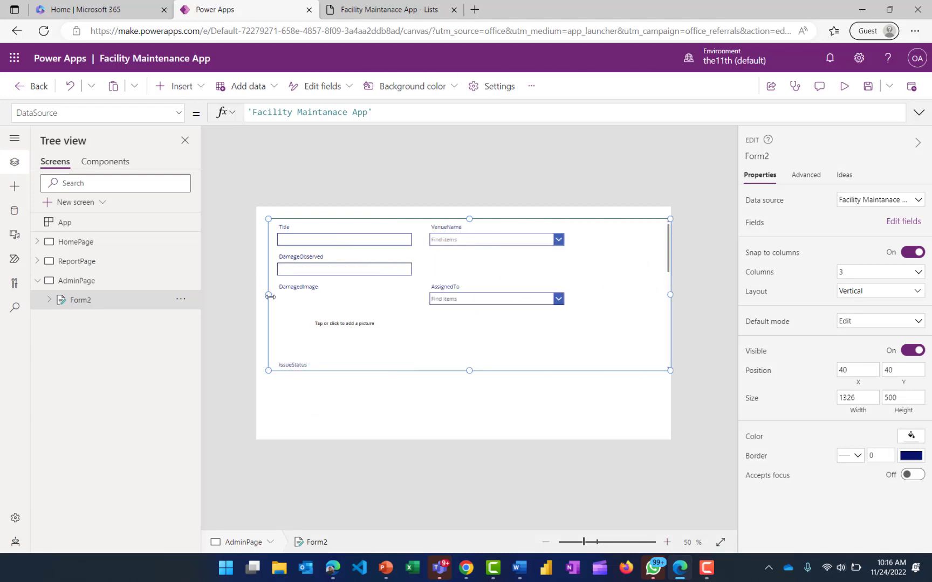
left_click_drag(270, 297, 222, 281)
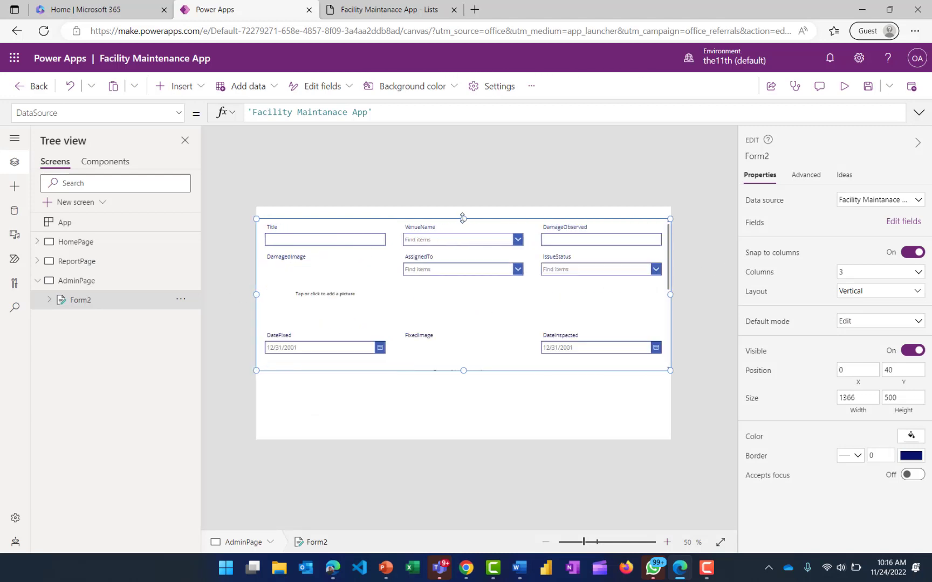
left_click_drag(463, 218, 460, 198)
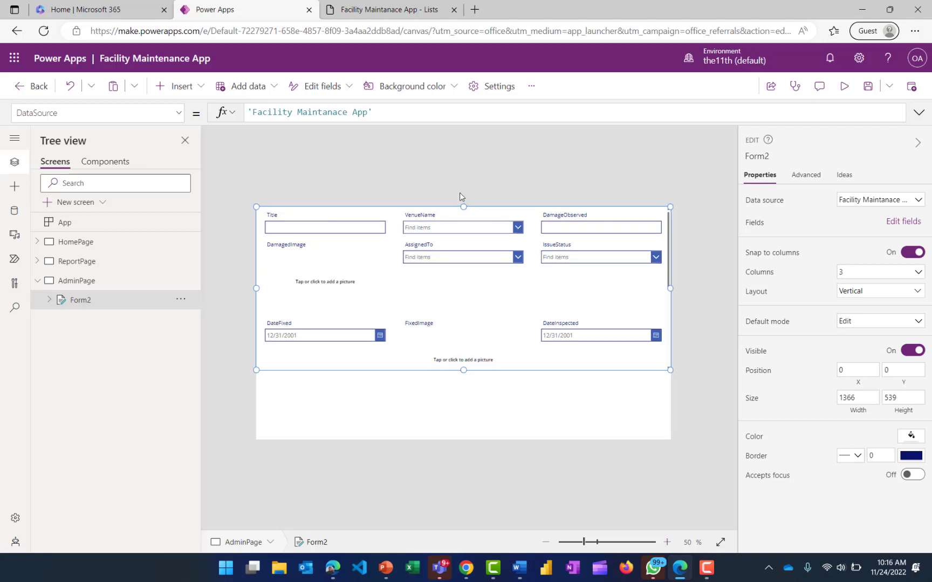
- Remove the Title and Attachments fields from the AdminPage form
left_click(910, 225)
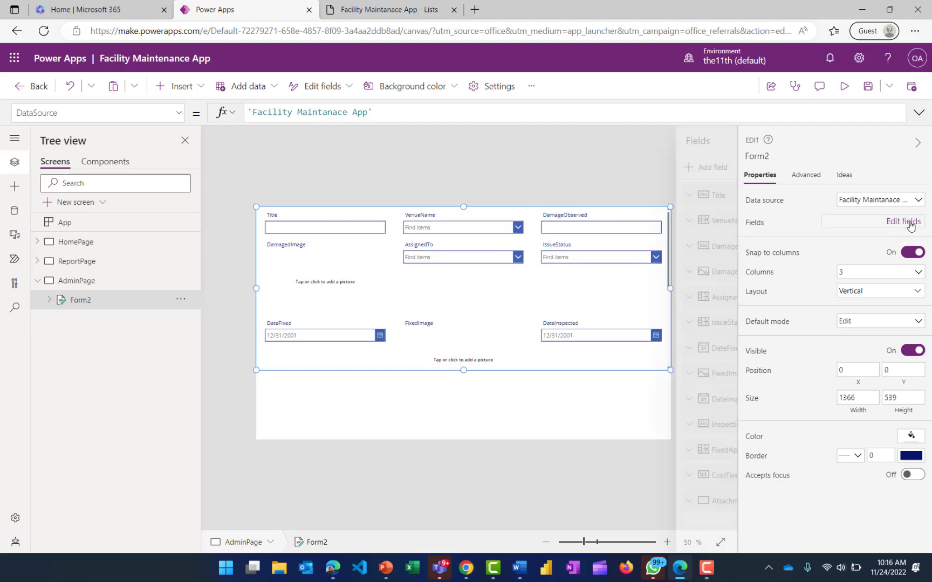
left_click(723, 194)
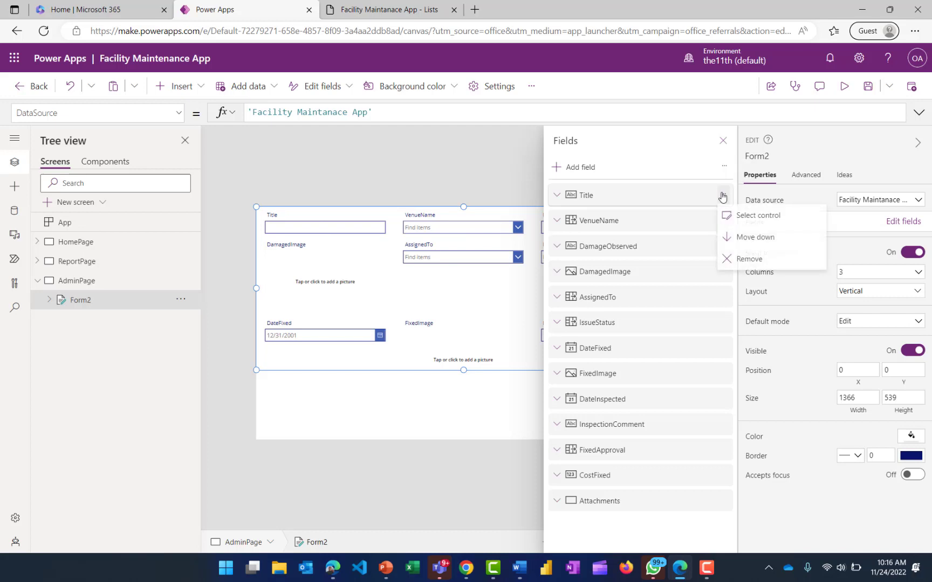
left_click(762, 264)
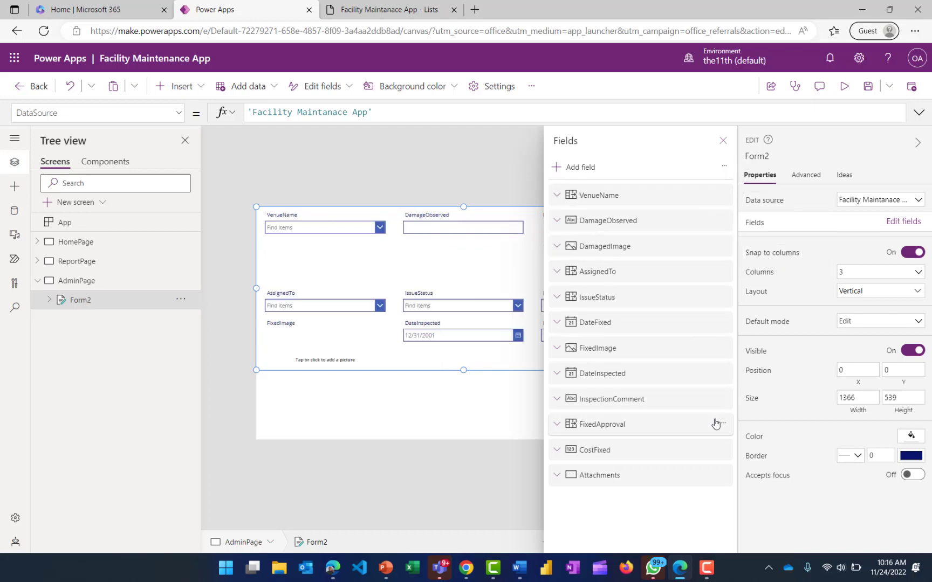
left_click(723, 474)
left_click(763, 454)
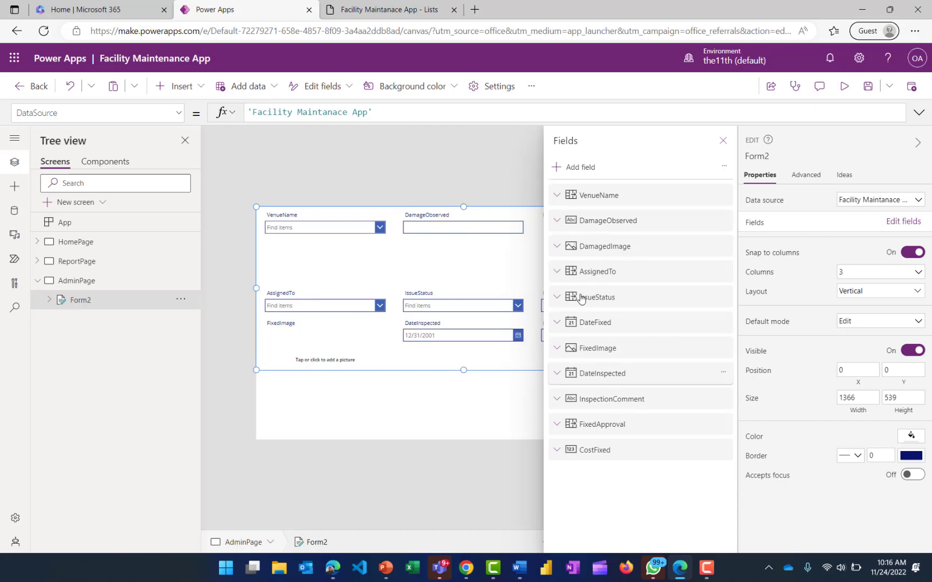
left_click(469, 404)
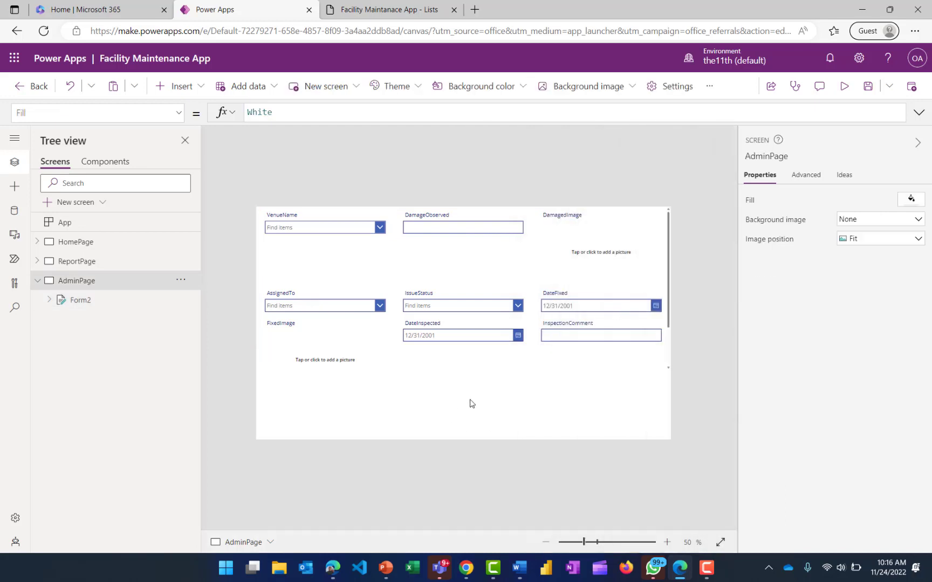
- Reorder the AdminPage form's fields so DamagedImage and FixedImage come last, in that order
left_click(469, 310)
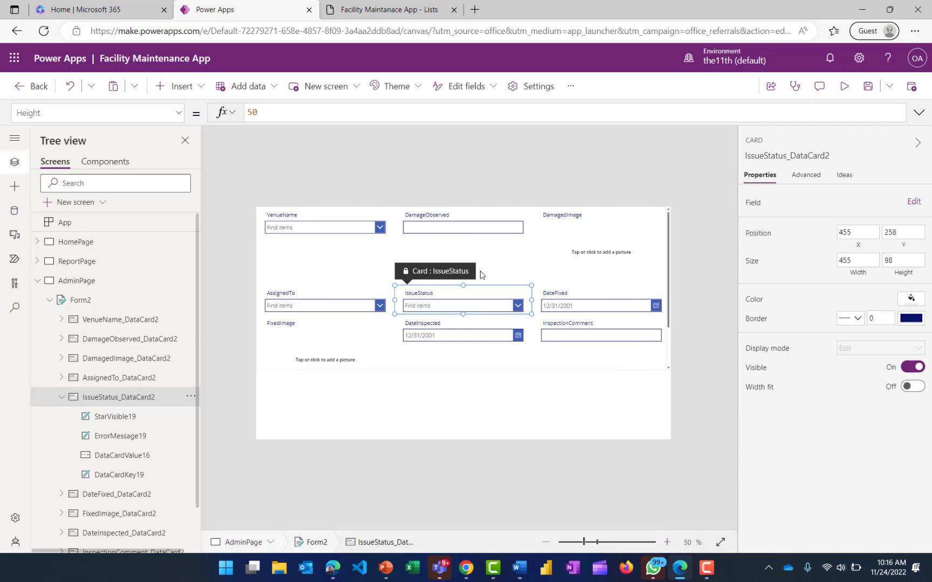
left_click(334, 266)
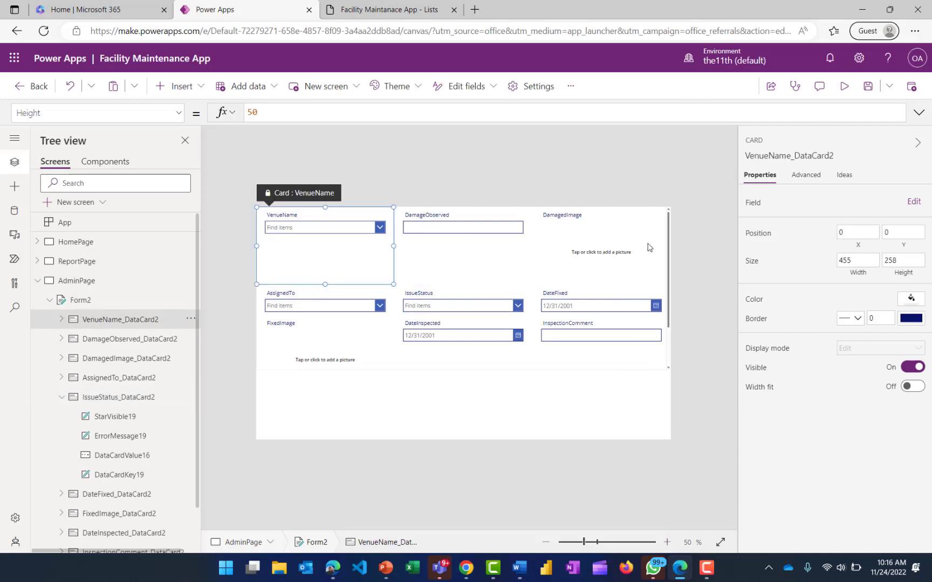
left_click(564, 278)
left_click(914, 201)
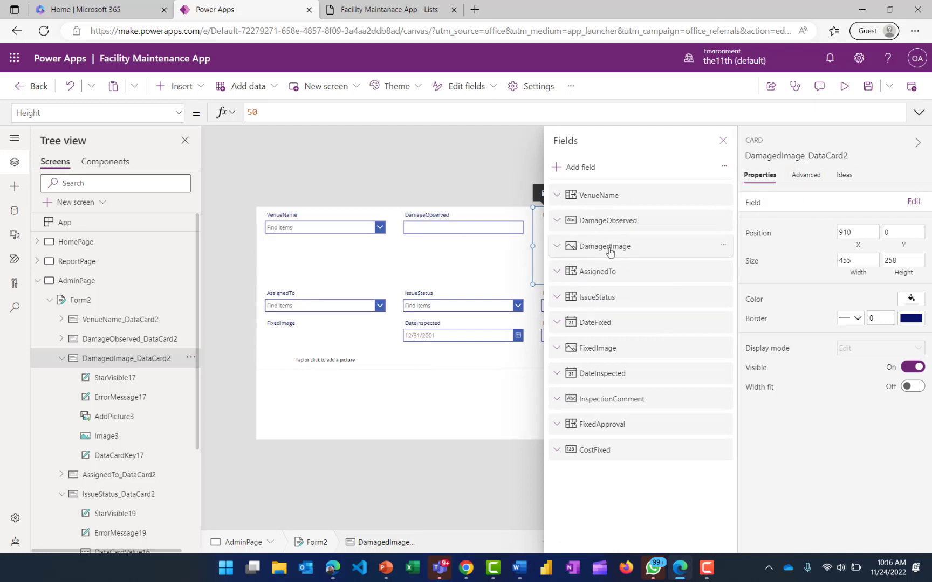
left_click_drag(610, 252, 612, 473)
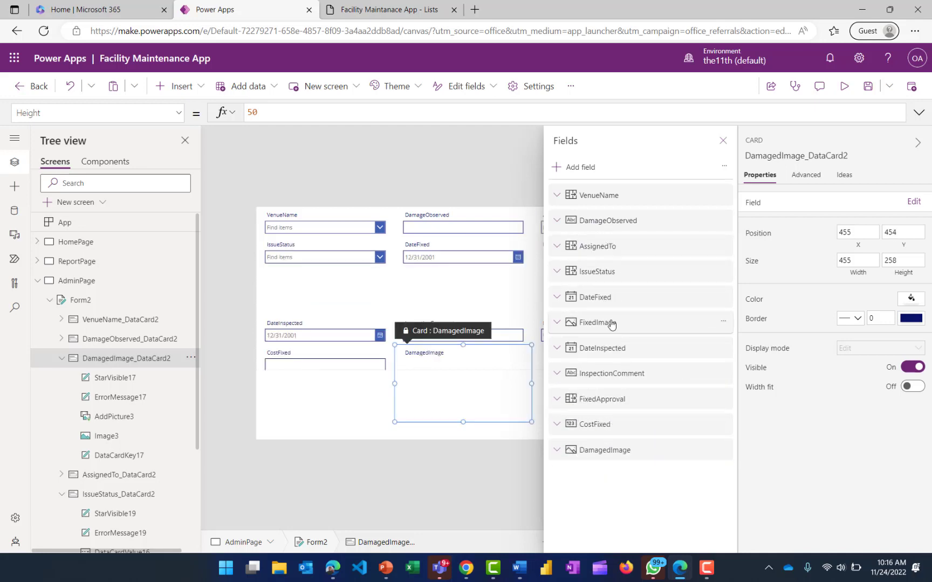
left_click_drag(611, 326, 635, 474)
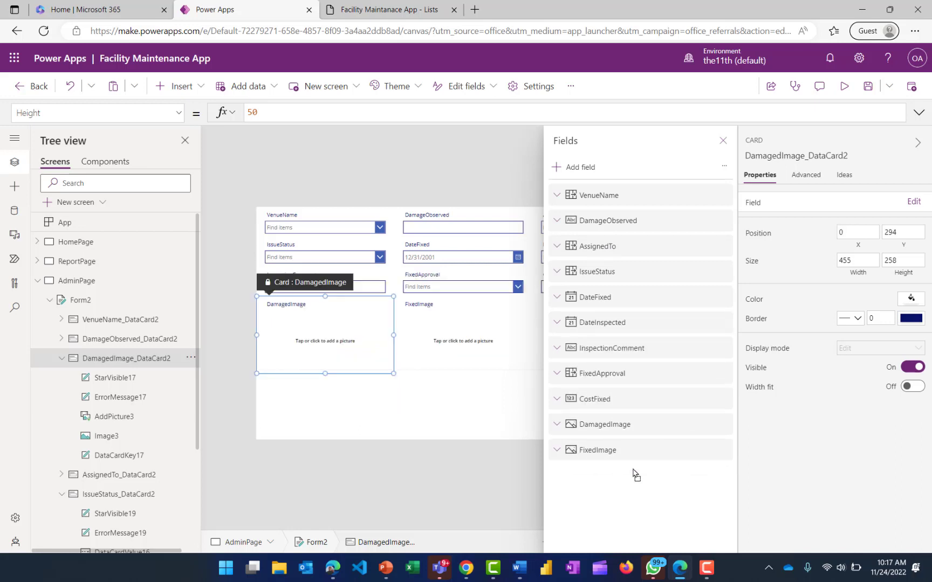
left_click(435, 408)
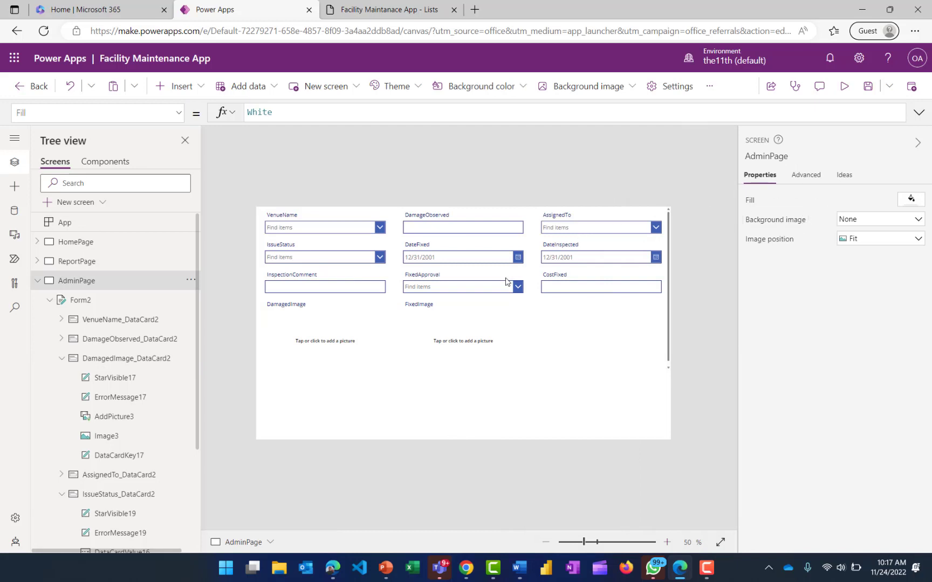
- Set the AdminPage form's layout to 2 columns
left_click(81, 300)
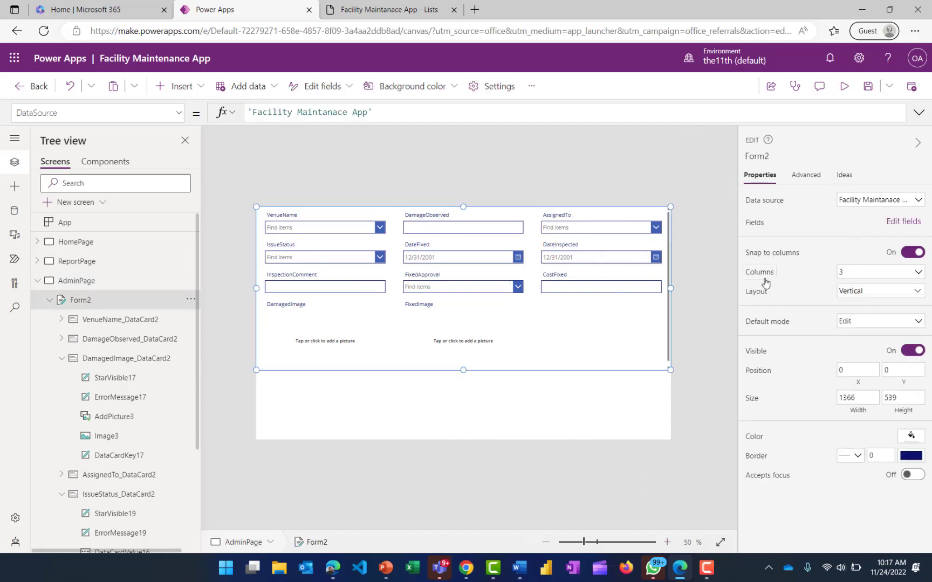
left_click(919, 275)
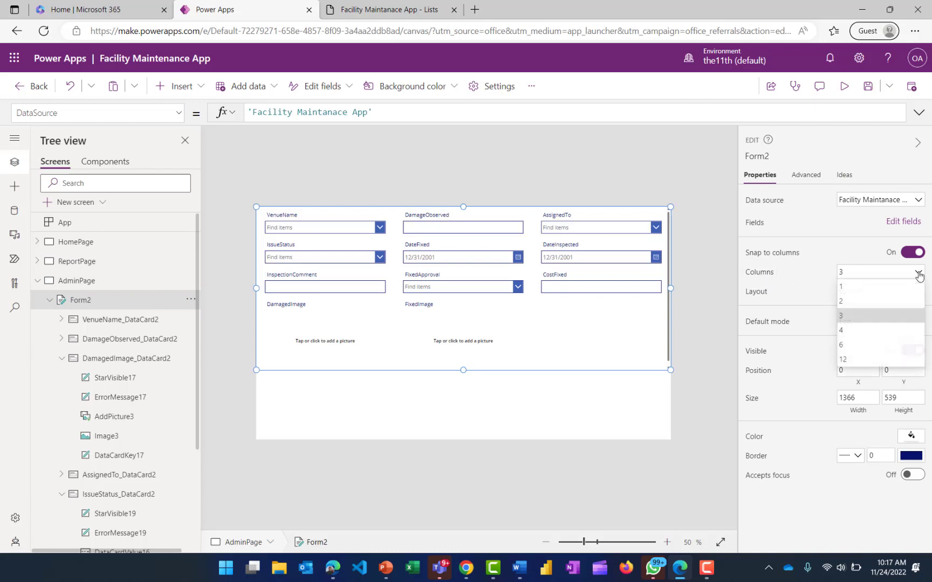
left_click(850, 301)
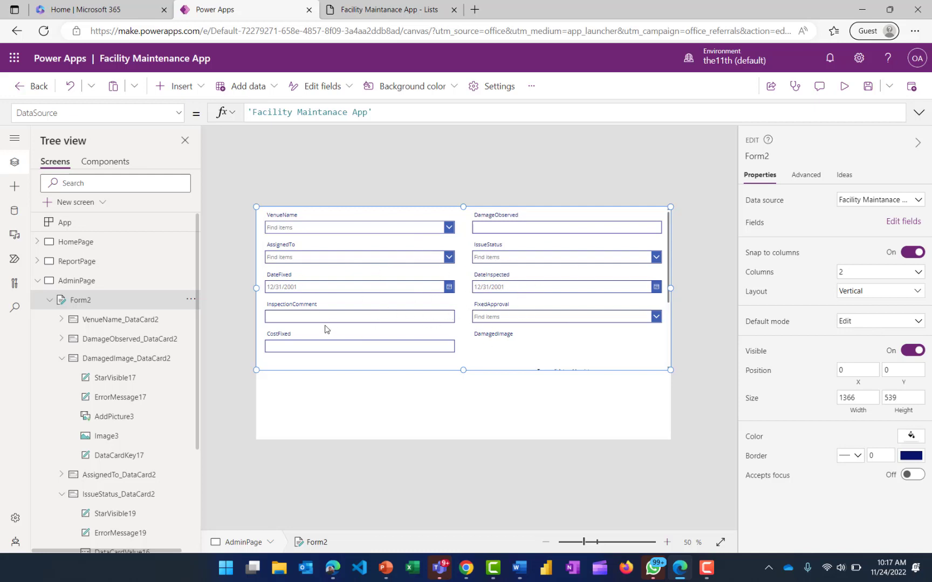
- Insert a button in the blank area below the AdminPage form and set its text to "Update Report"
left_click(202, 90)
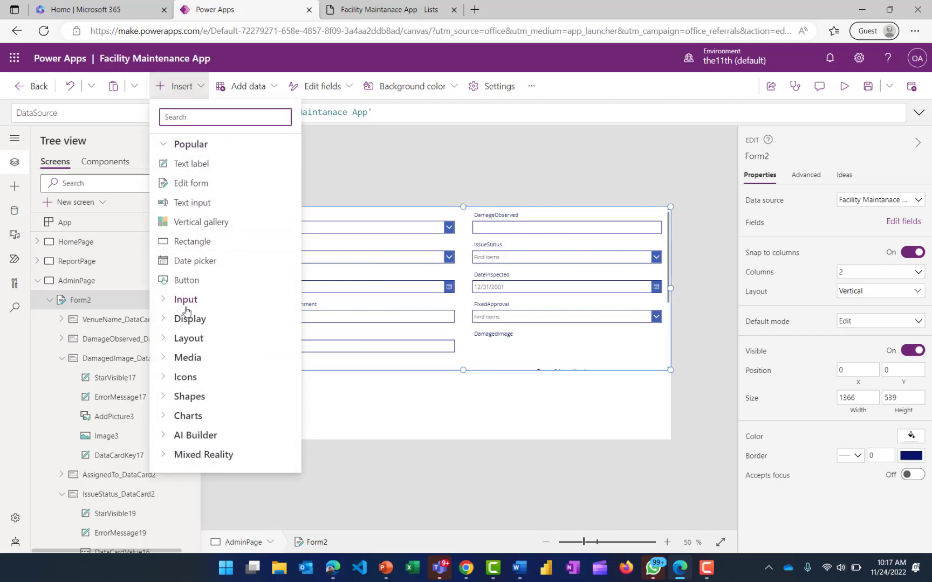
left_click(186, 280)
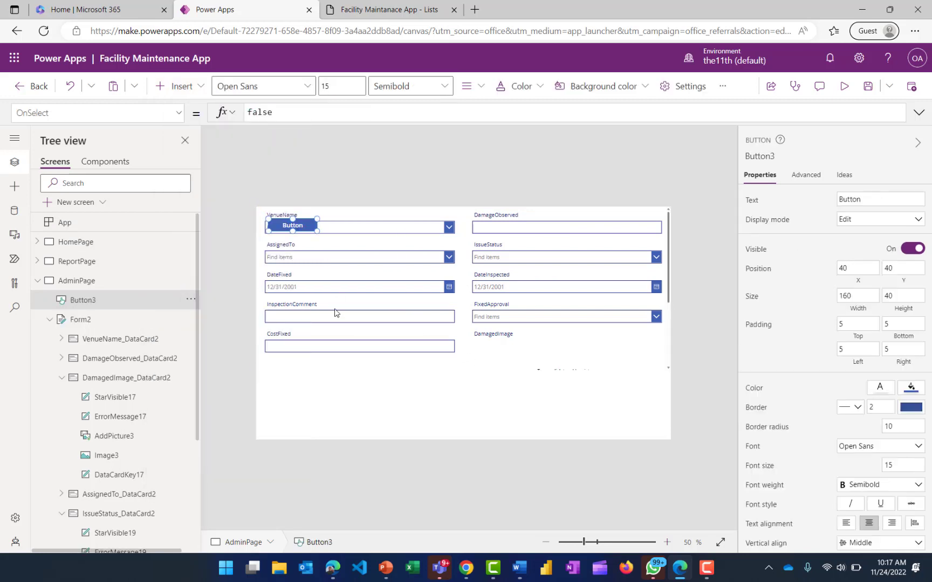
left_click_drag(287, 225, 470, 400)
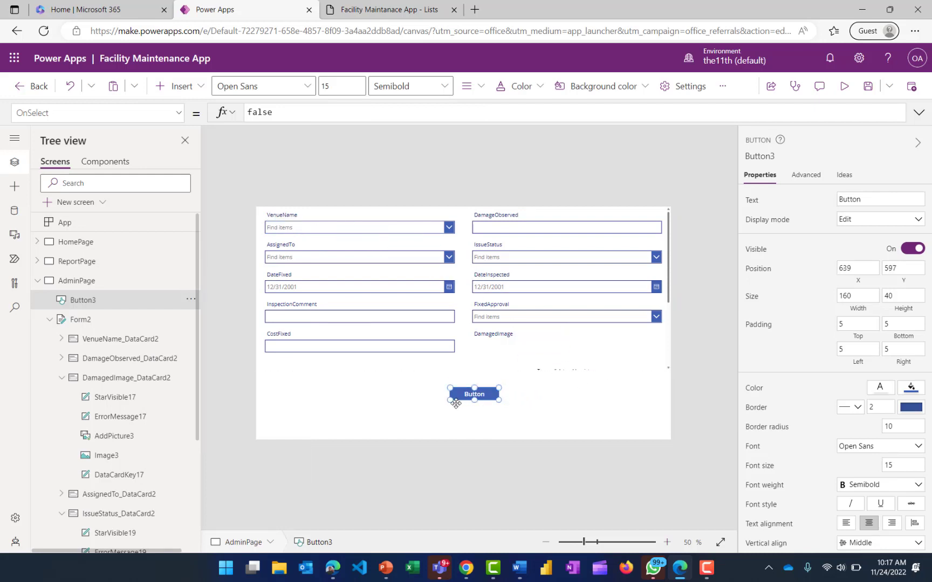
left_click(863, 195)
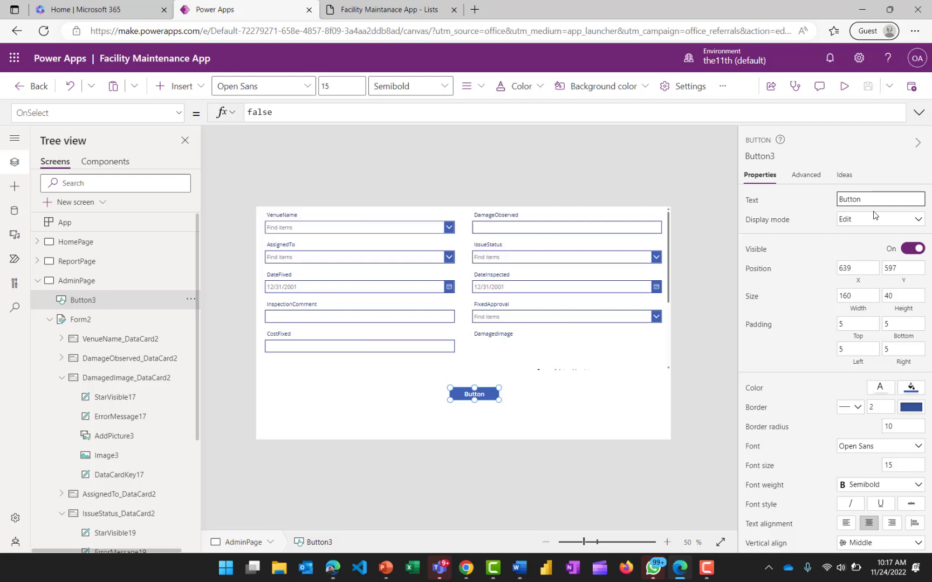
key("ctrl+a")
type("Update Rec")
left_click(542, 404)
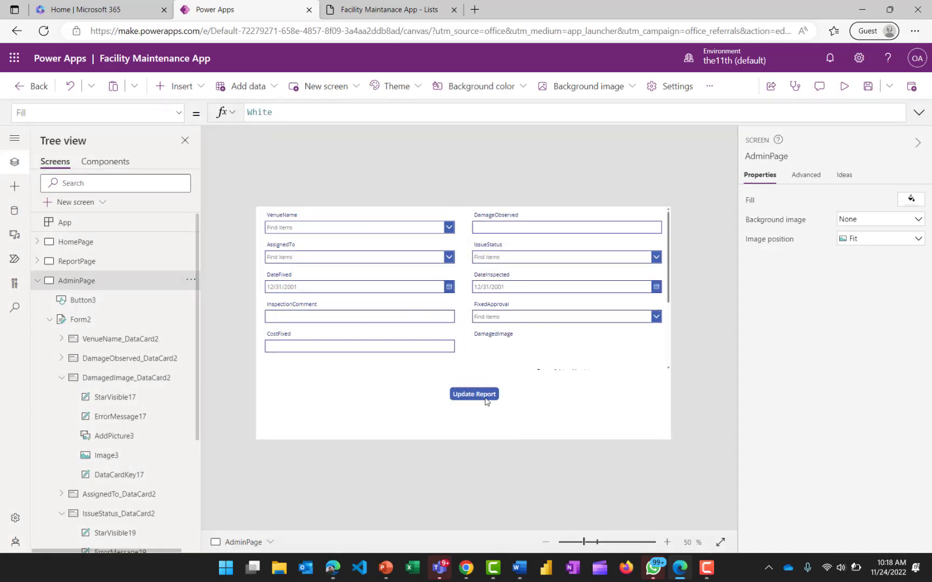
- Enlarge the Update Report button to about 258 by 56 and center it horizontally below the form
left_click(485, 396)
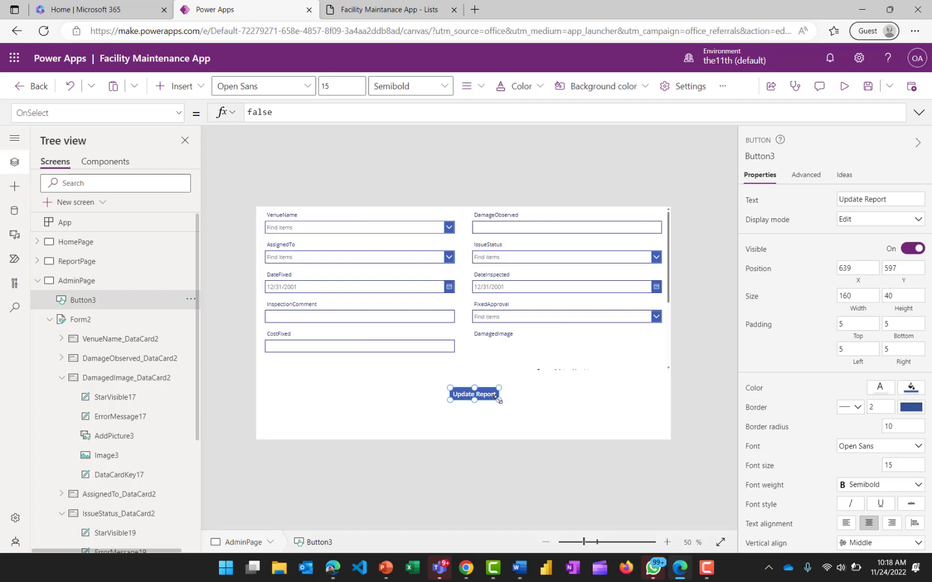
left_click_drag(502, 398, 530, 404)
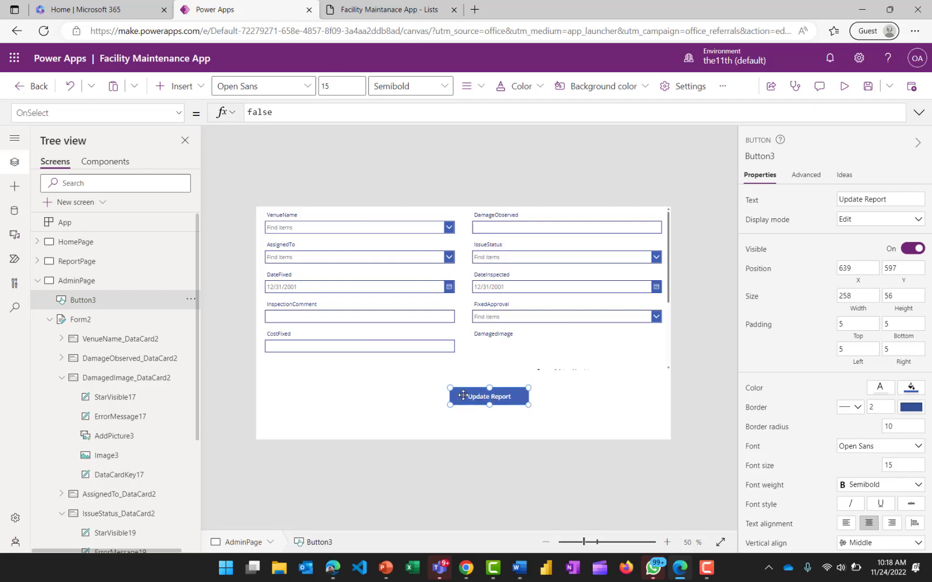
left_click_drag(455, 395, 457, 395)
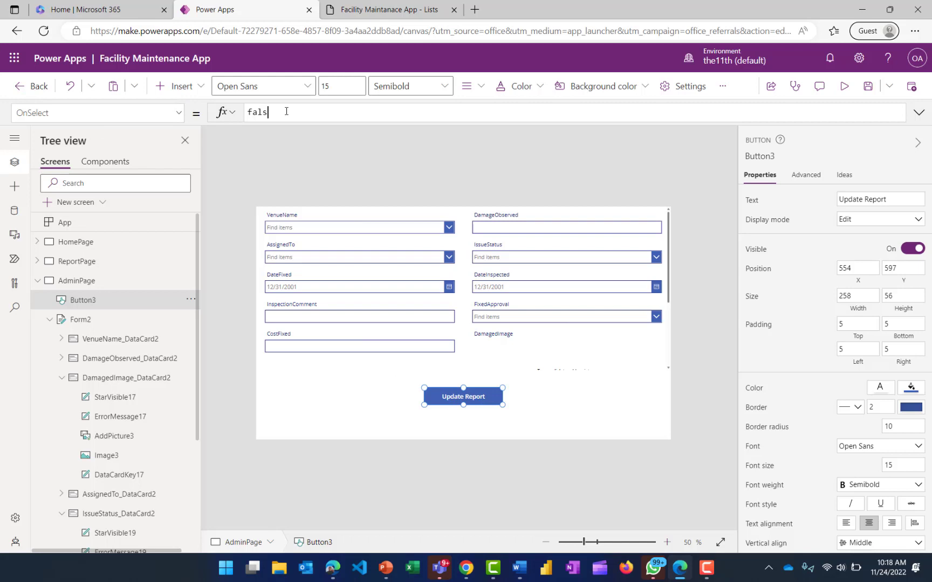
- Replace the Update Report button's OnSelect formula with SubmitForm(Form2)
key("BackSpace")
key("BackSpace")
key("BackSpace")
key("BackSpace")
type("Submi")
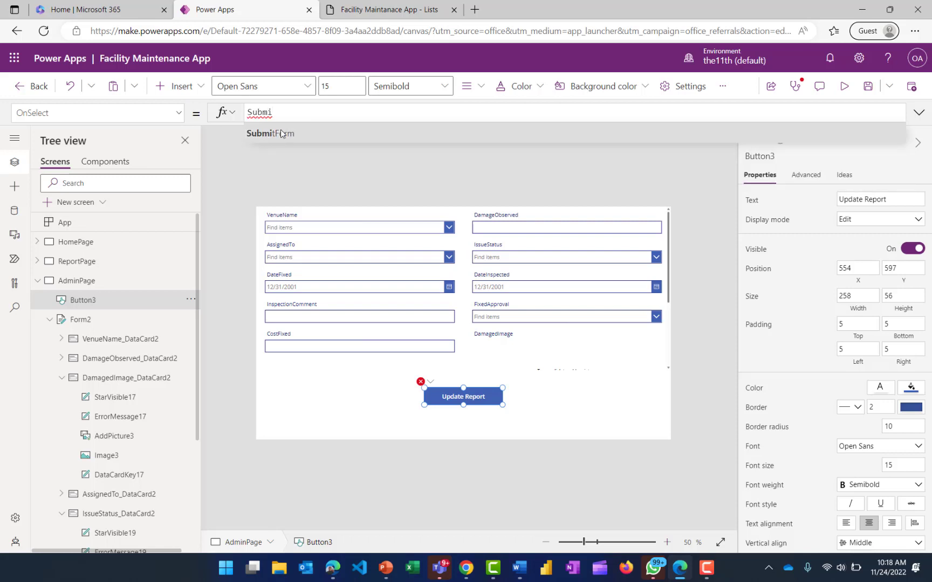
left_click(280, 132)
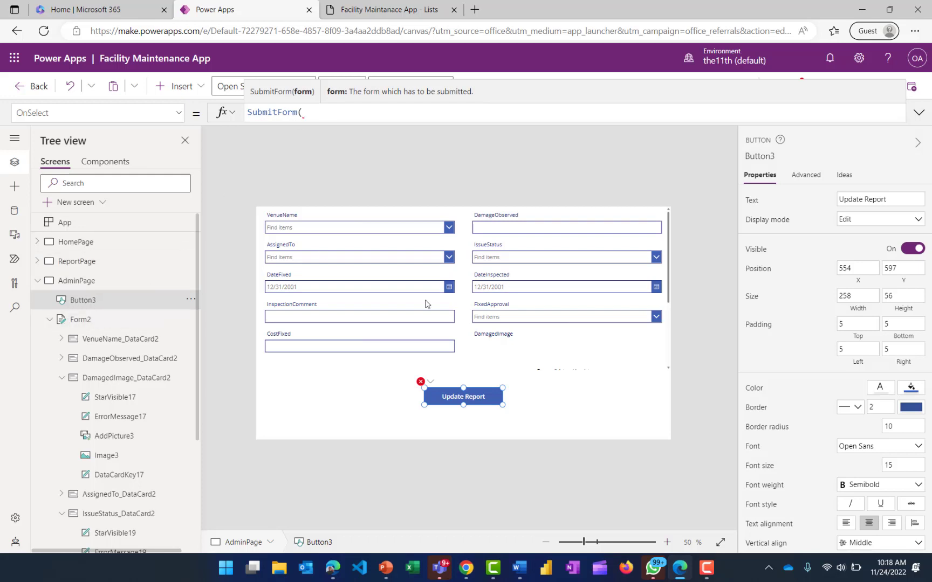
left_click(375, 367)
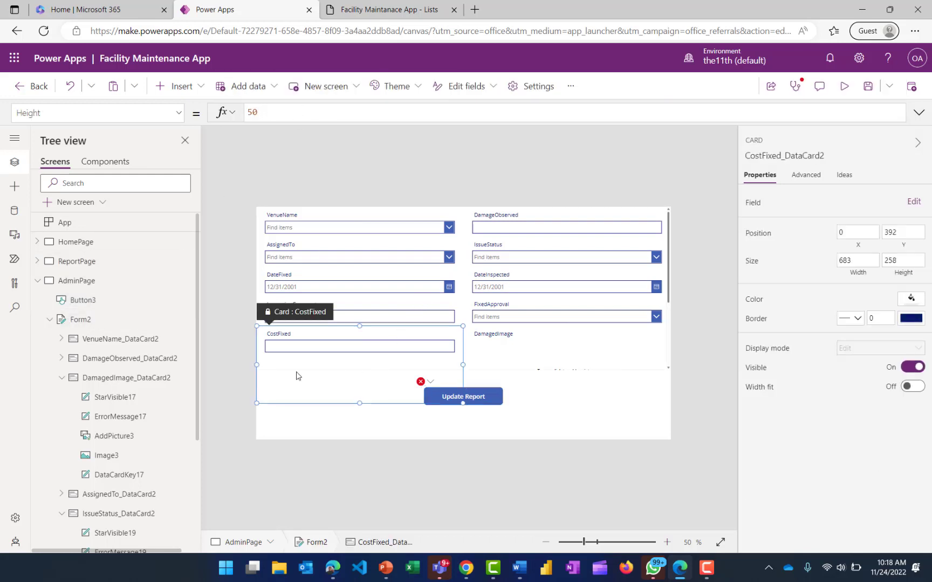
left_click(86, 320)
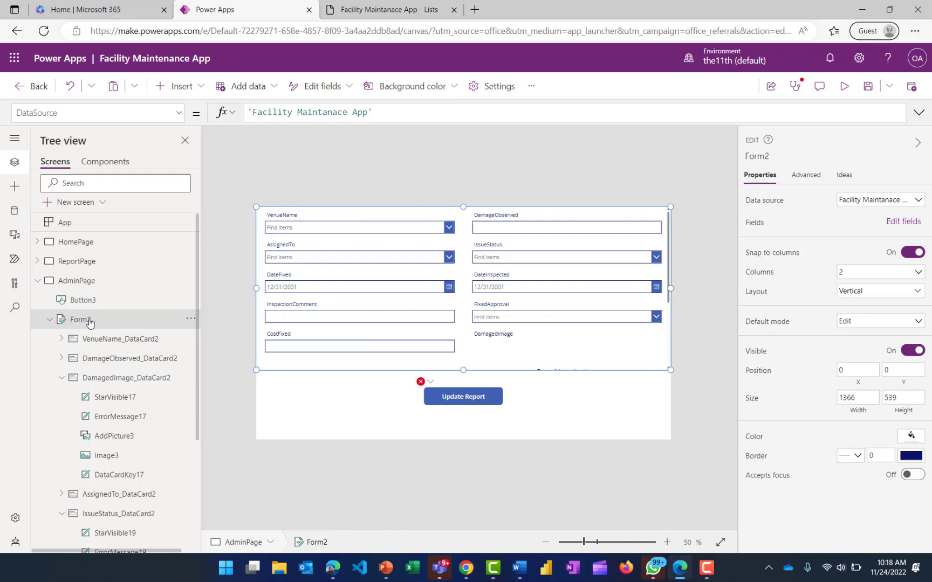
left_click(460, 395)
left_click(315, 113)
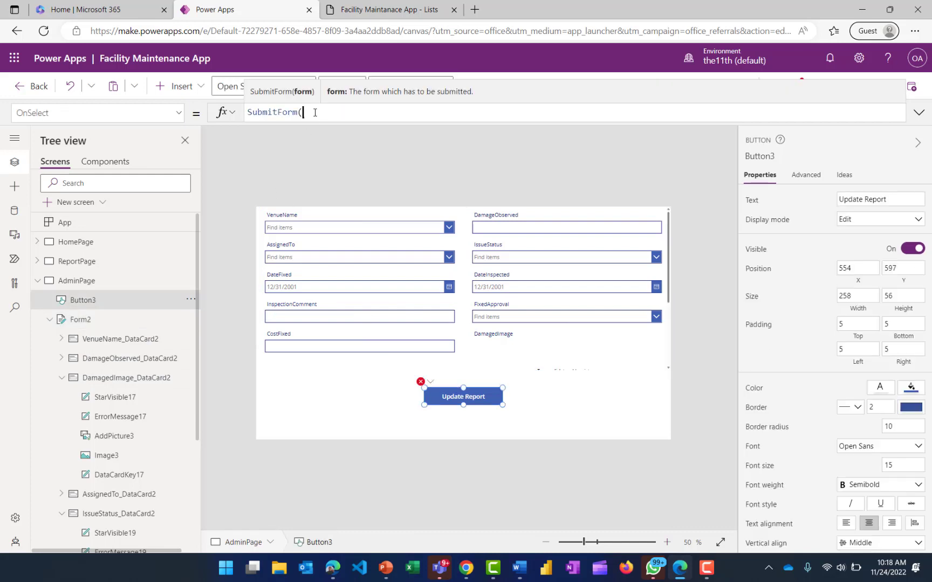
type("form")
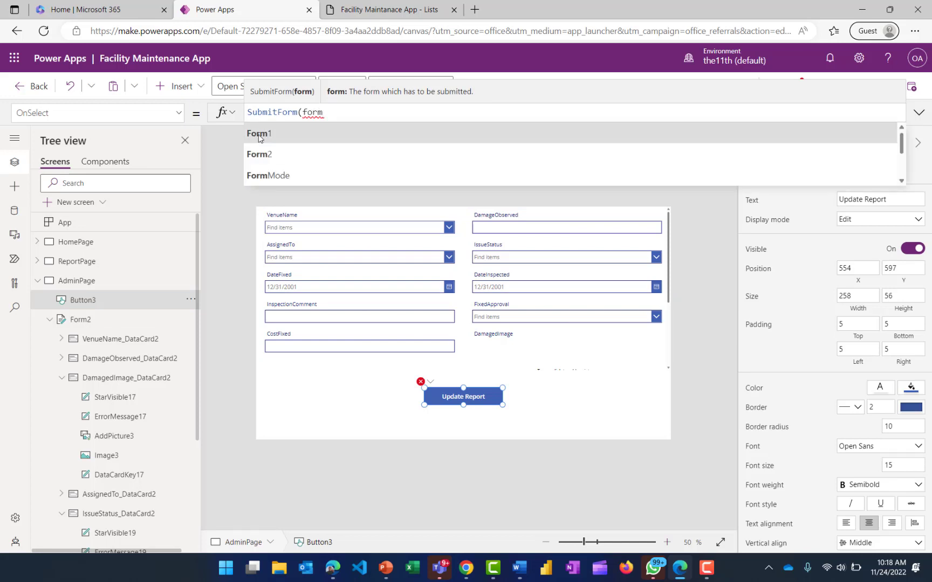
left_click(273, 157)
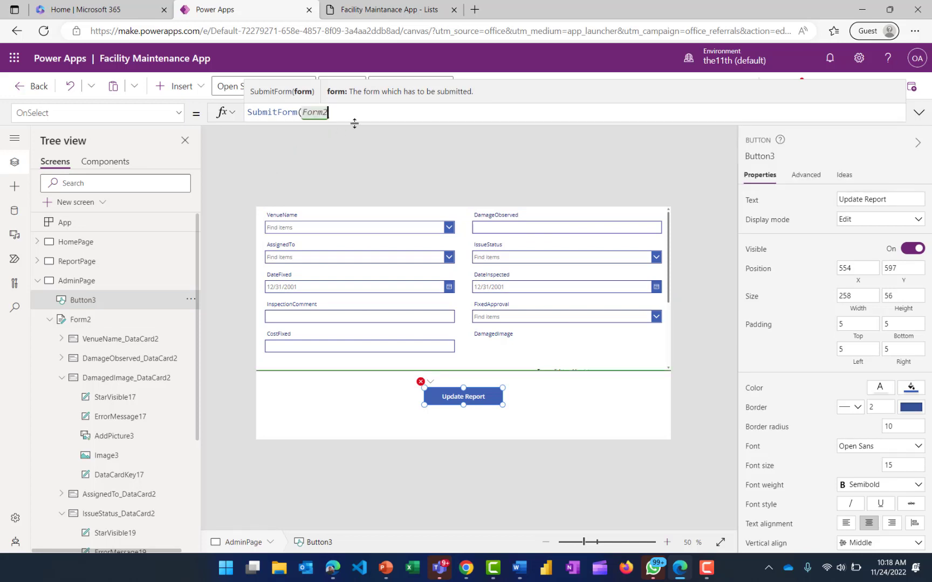
type(")")
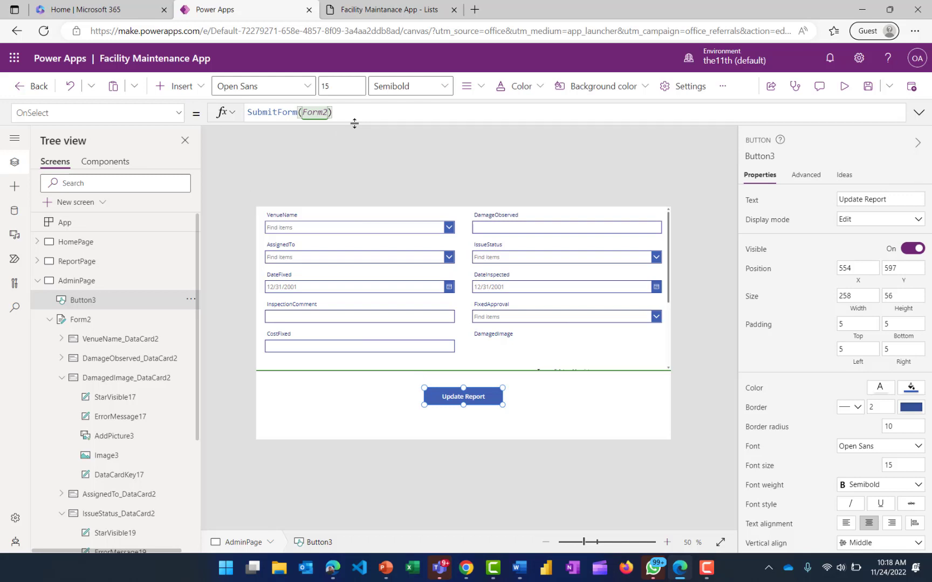
- Append NewForm(Form2) to the Update Report button's OnSelect formula, separated by a semicolon
type(";")
type("New")
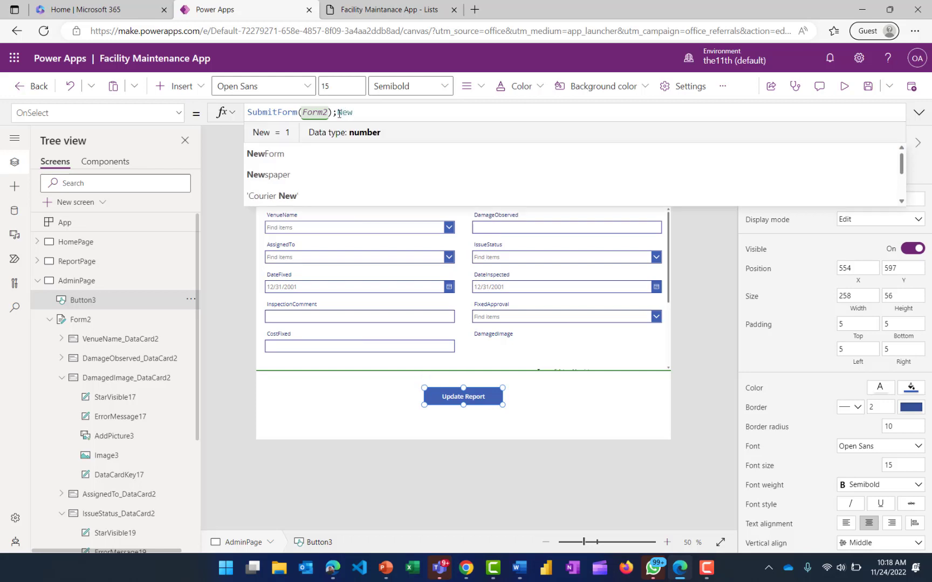
left_click(293, 161)
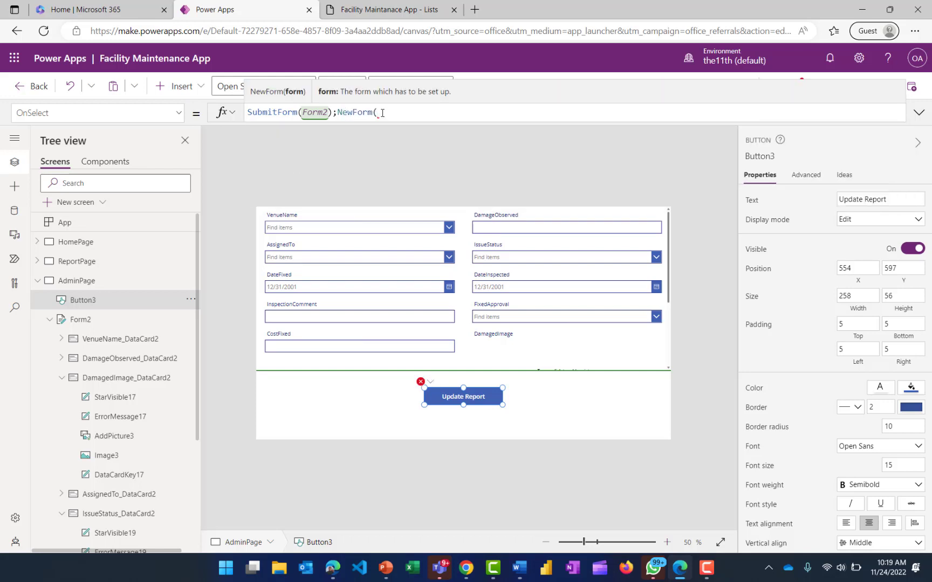
type("form")
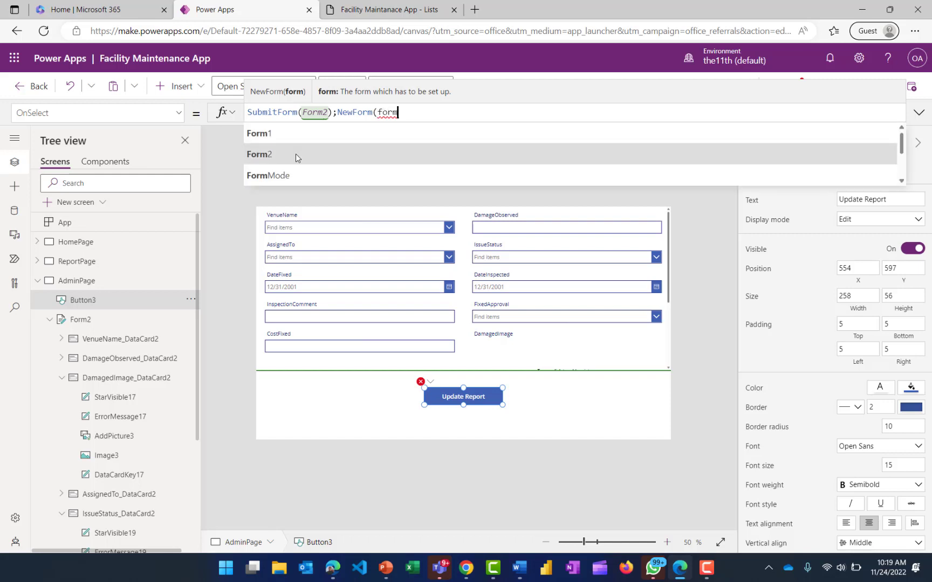
left_click(296, 153)
type(")")
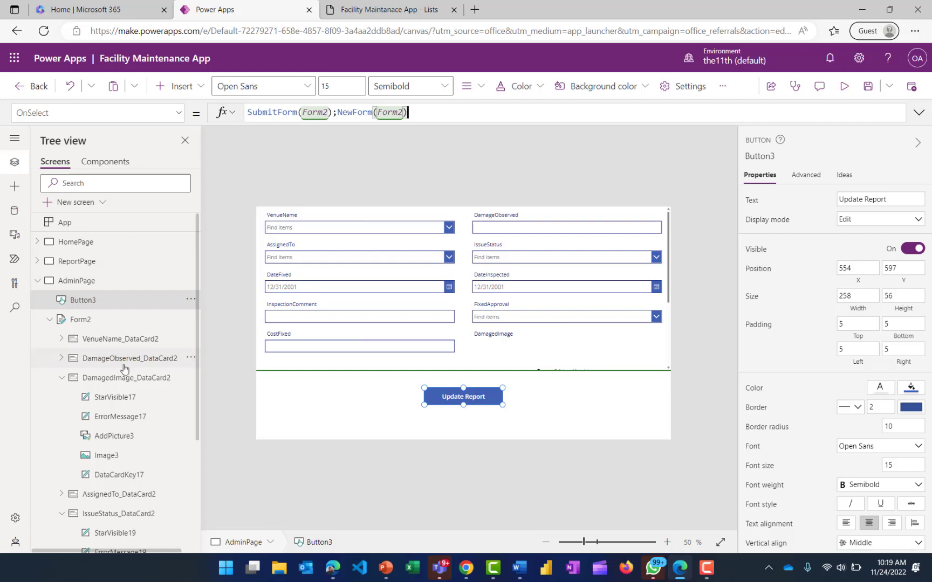
- Replace the false value in Form2's OnSuccess property on AdminPage with the start of a Notify function
left_click(82, 320)
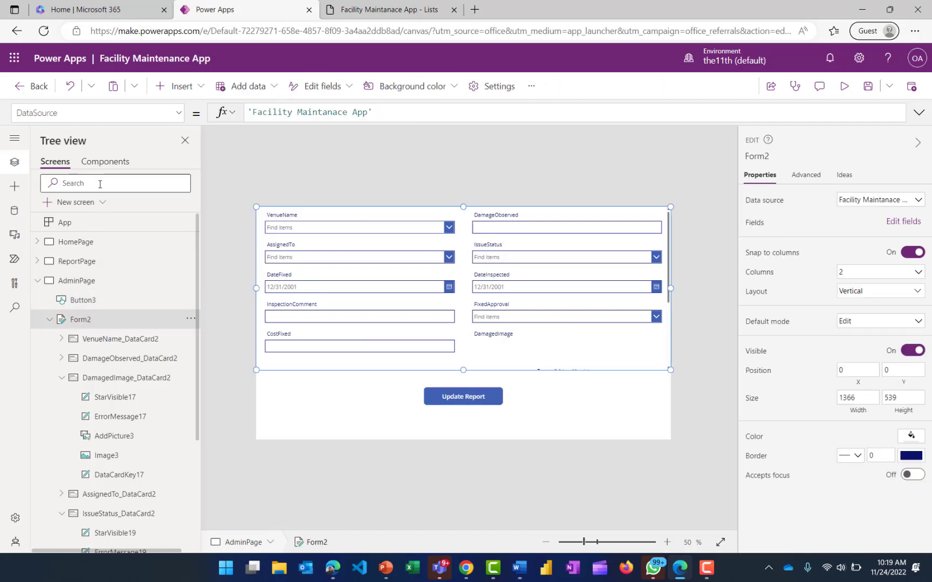
mouse_move(685, 576)
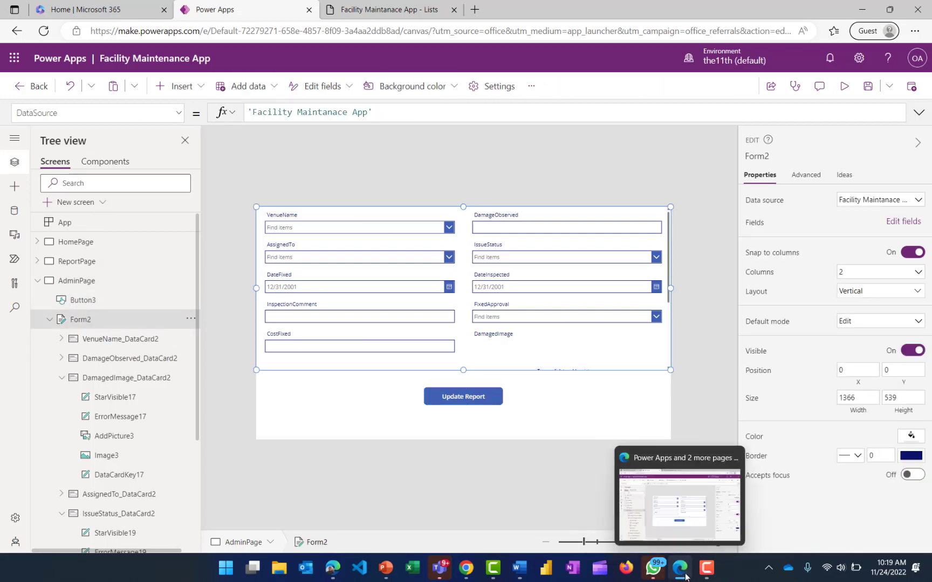
left_click(702, 525)
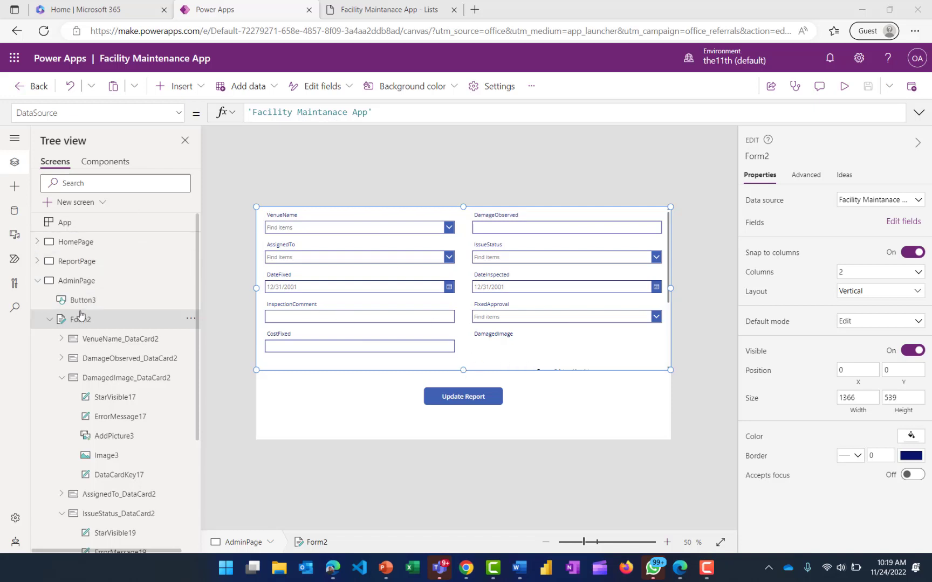
left_click(179, 113)
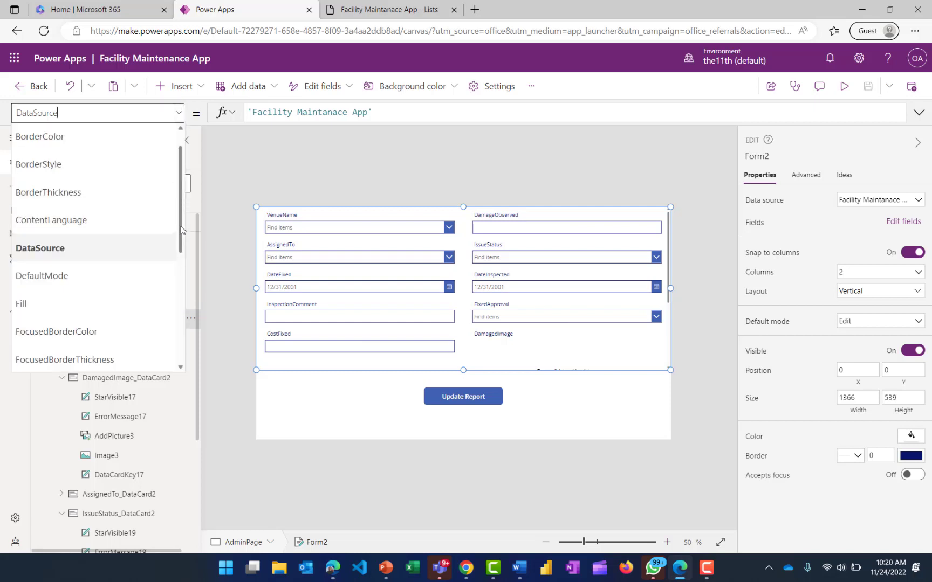
left_click_drag(182, 229, 173, 337)
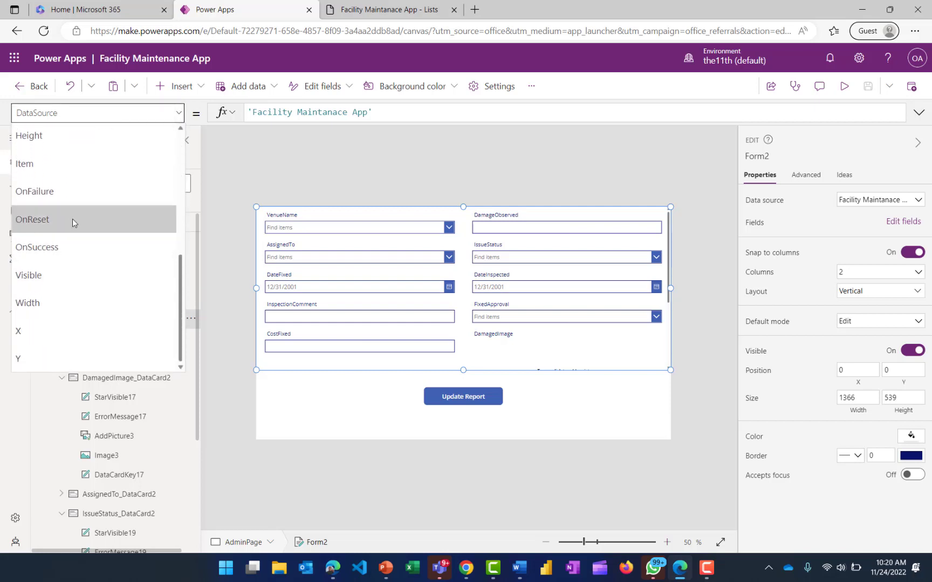
left_click(98, 253)
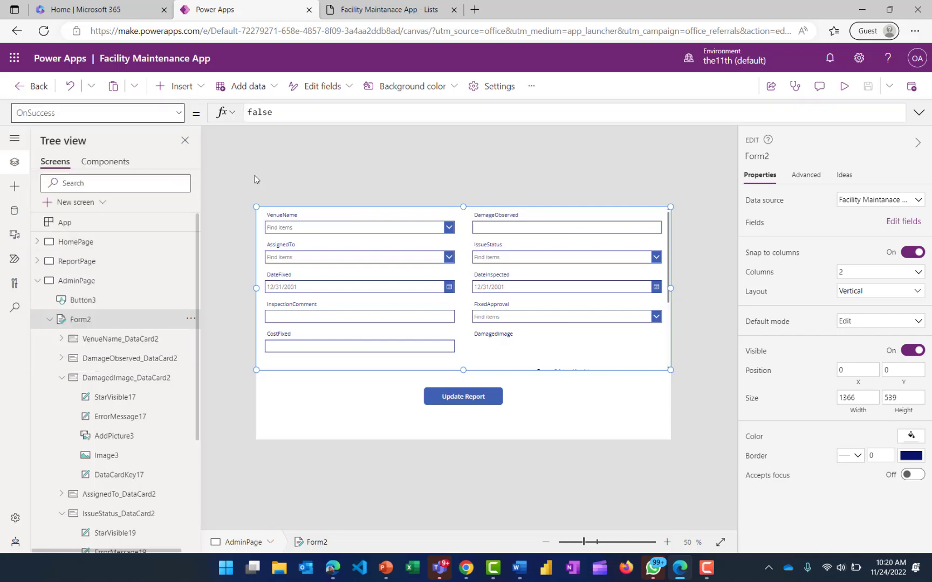
left_click(274, 113)
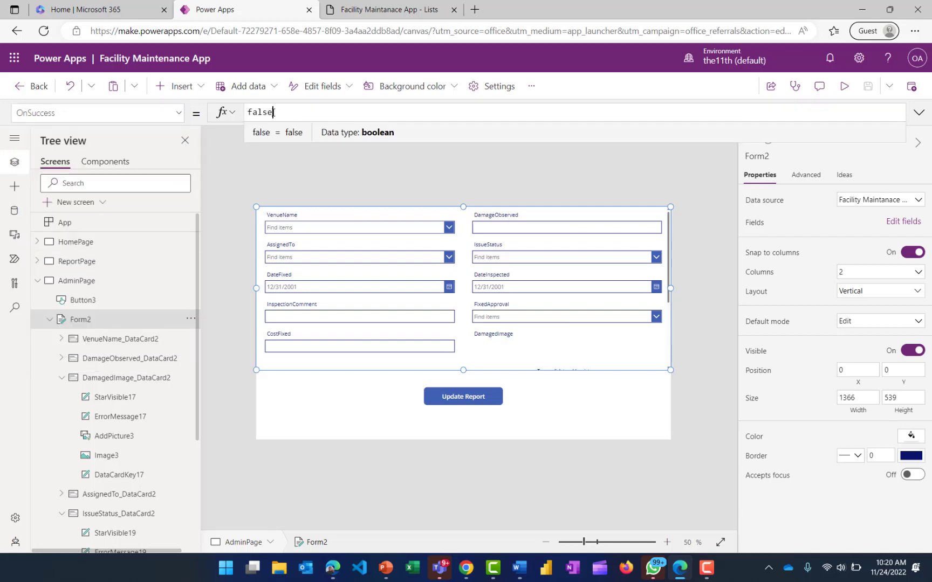
key("BackSpace")
key("BackSpace")
key("BackSpace")
key("BackSpace")
key("BackSpace")
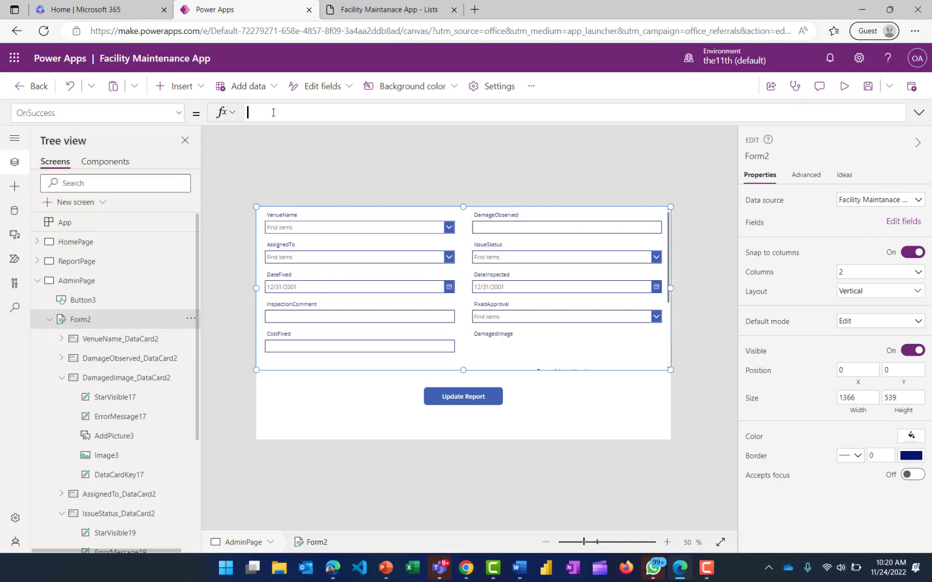
type("Notif")
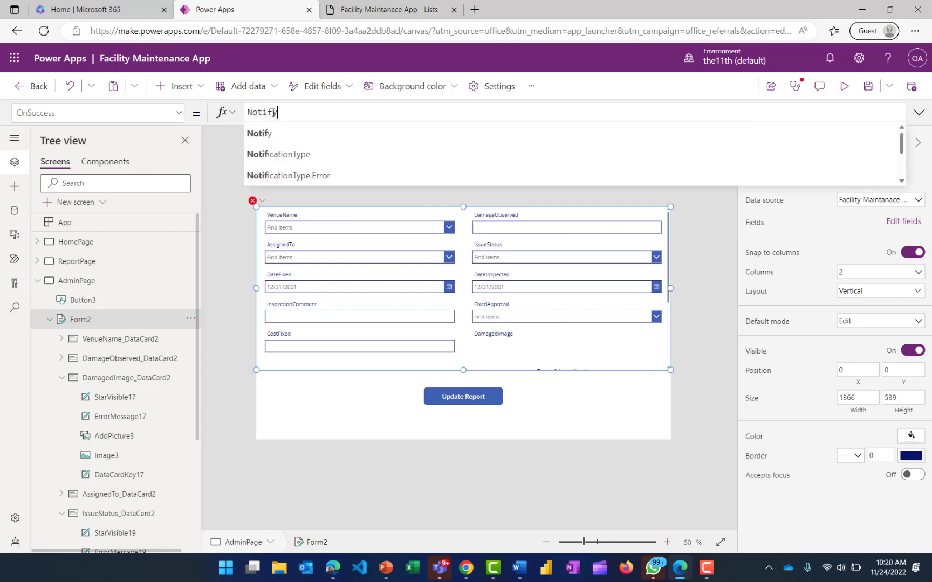
type("y")
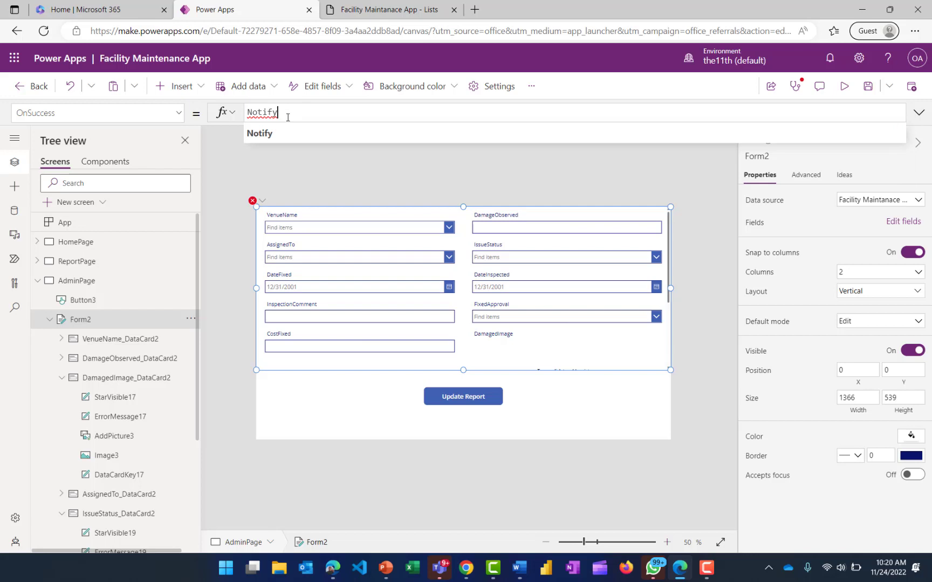
left_click(291, 130)
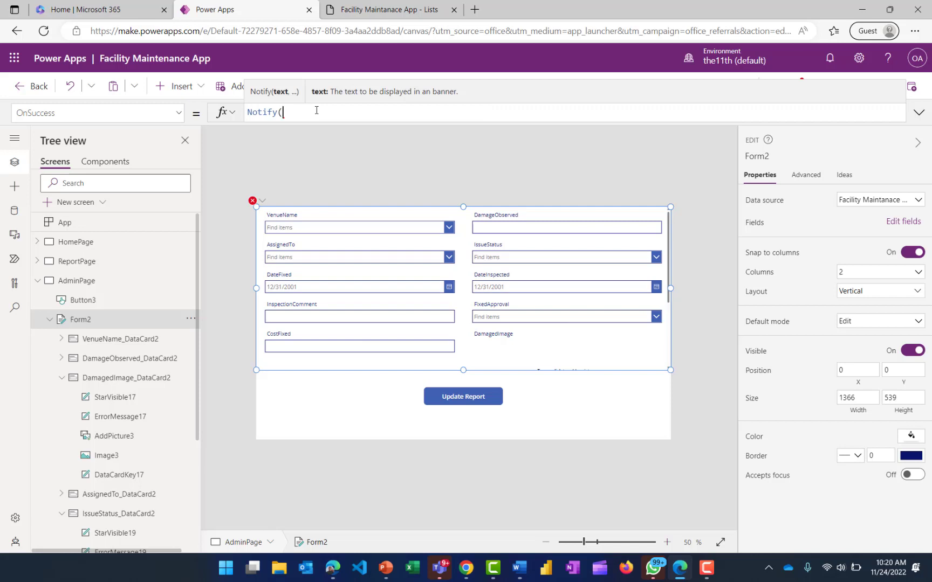
- Enter "Record Successfully Updated" as the message text of the Notify function
type("\"\"Form")
key("BackSpace")
key("BackSpace")
key("BackSpace")
key("BackSpace")
key("BackSpace")
type("Record s")
key("BackSpace")
type("Successfu")
type("ly")
left_click(369, 112)
type("ly Updated\",")
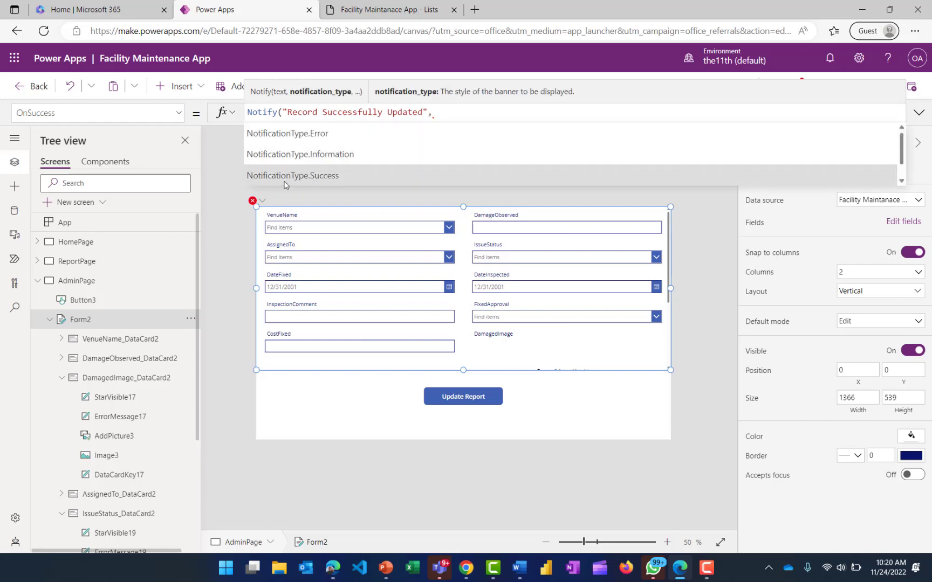
- Complete the Notify call with NotificationType.Success and a timeout of 4000, ending it with a semicolon
left_click(348, 180)
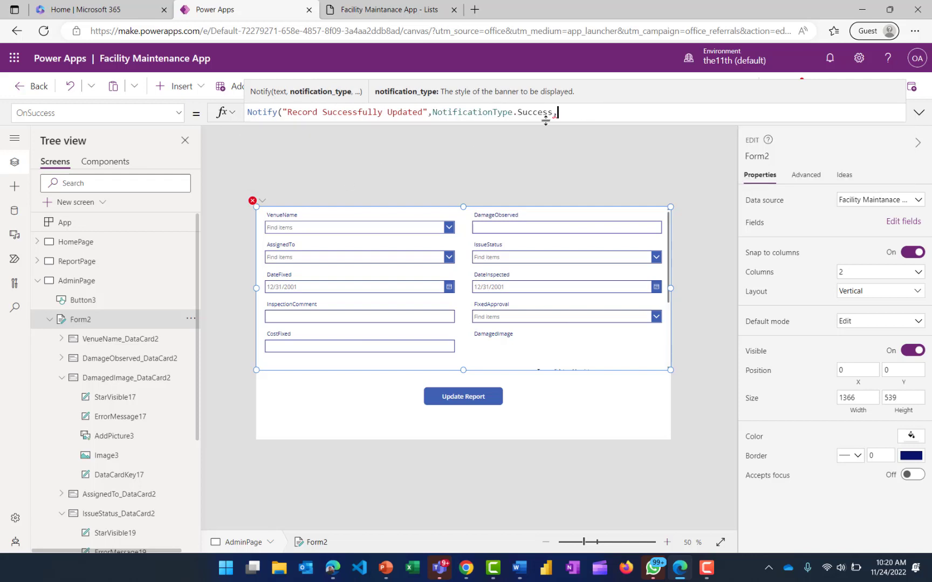
type(",4000")
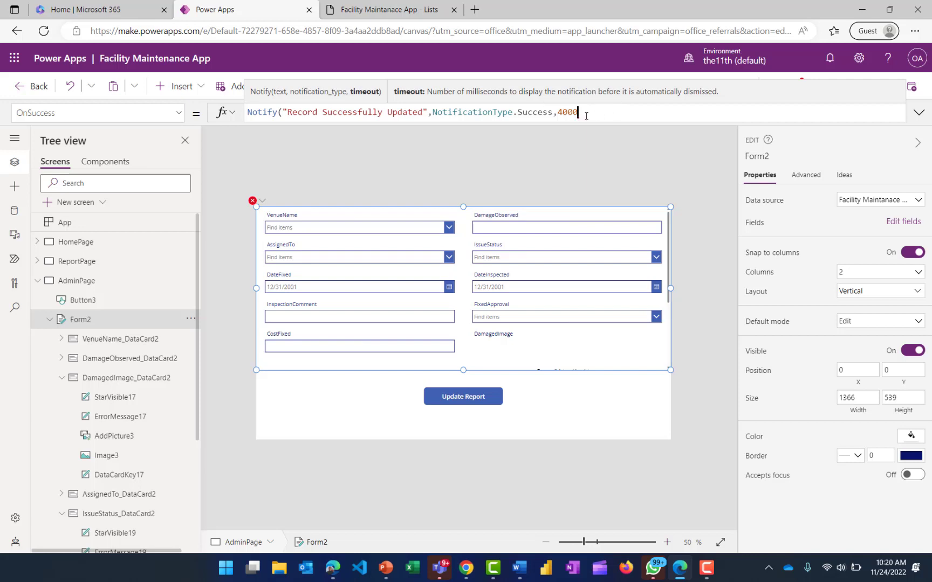
type(");")
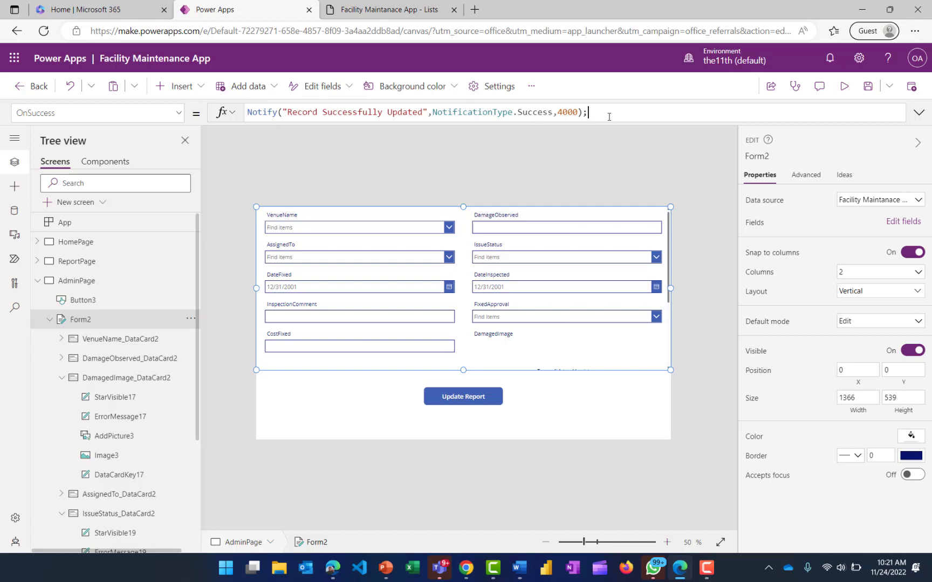
type("N")
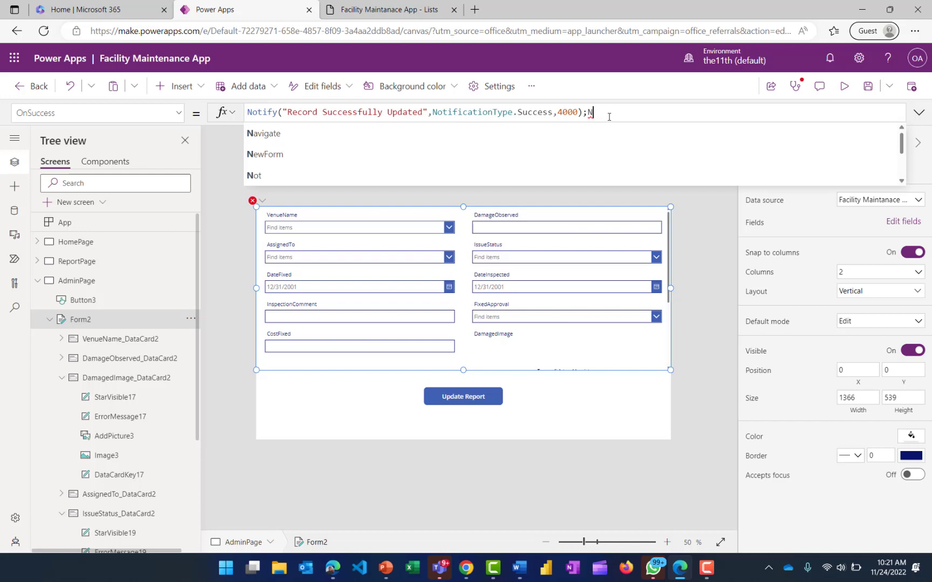
type("a")
type("vigate")
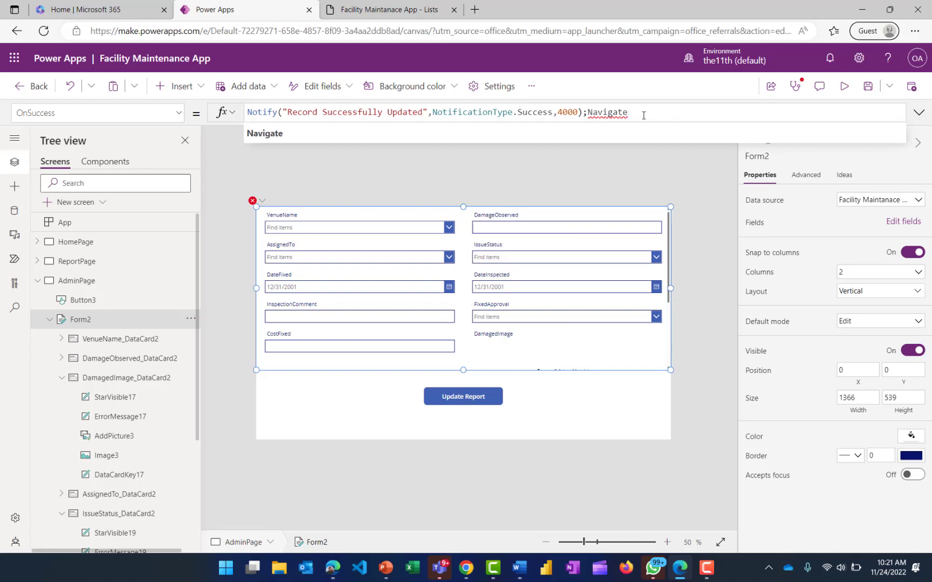
type("()")
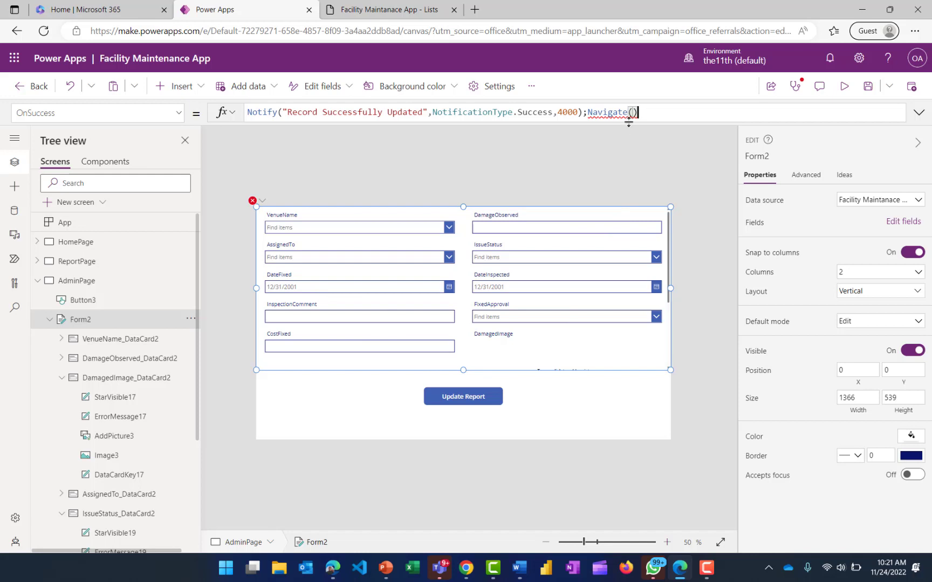
mouse_move(640, 112)
key("BackSpace")
key("BackSpace")
key("BackSpace")
key("BackSpace")
key("BackSpace")
key("BackSpace")
key("BackSpace")
key("BackSpace")
key("BackSpace")
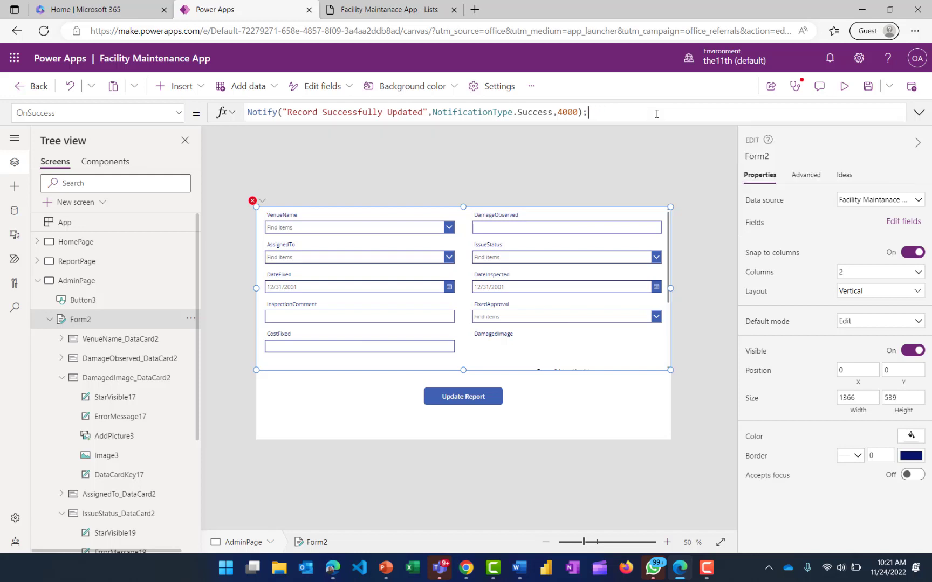
- Remove the trailing semicolon from Form2's OnSuccess formula and collapse AdminPage in the tree view
key("BackSpace")
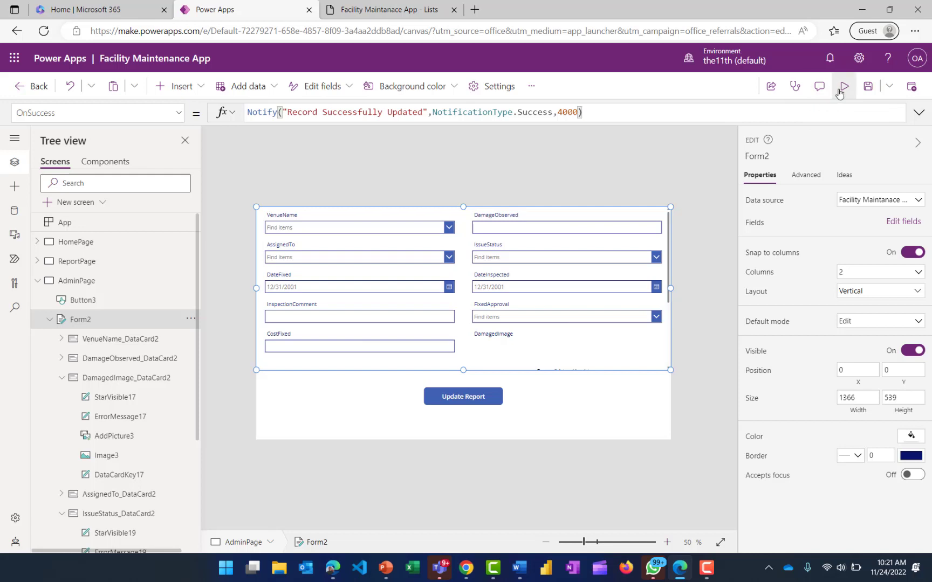
left_click(40, 281)
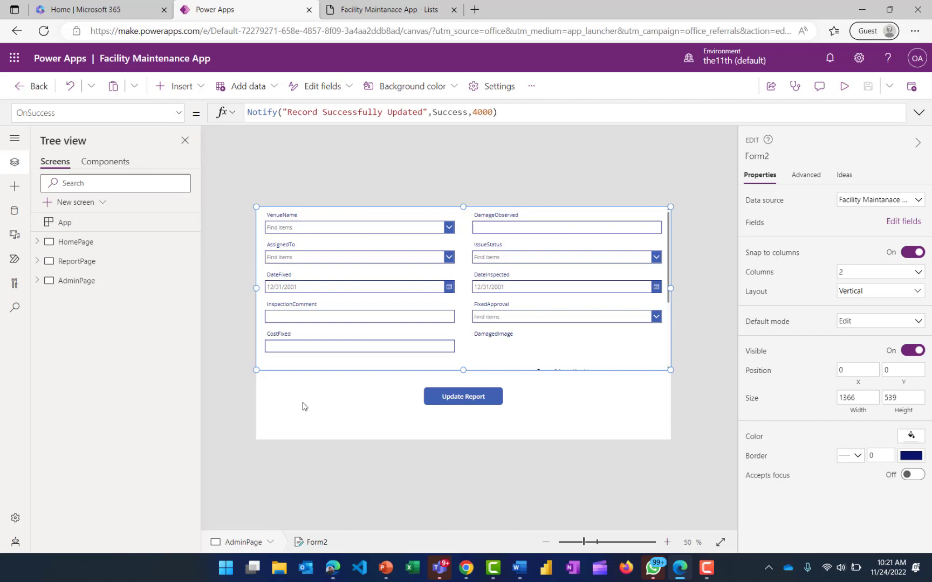
- Add a new blank screen to the app after AdminPage
left_click(358, 420)
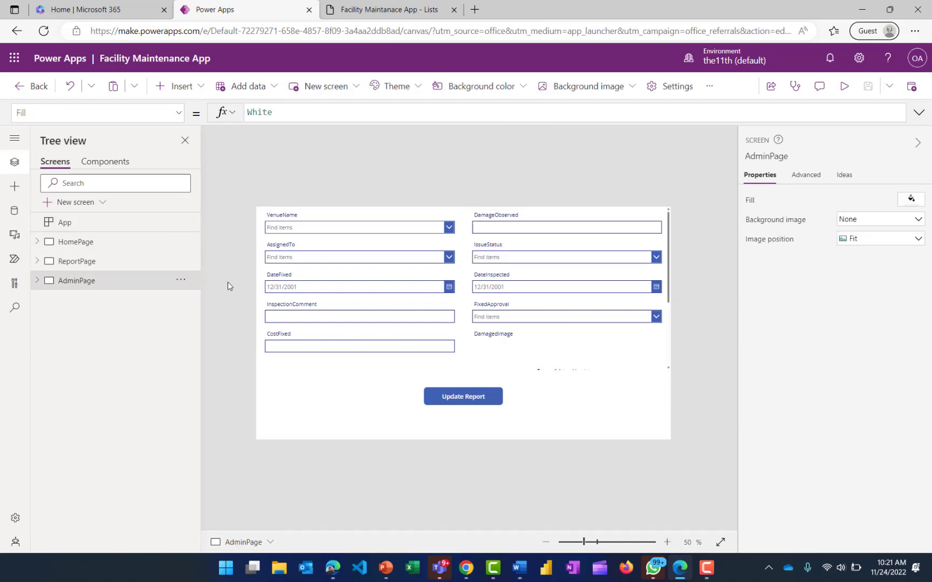
left_click(340, 88)
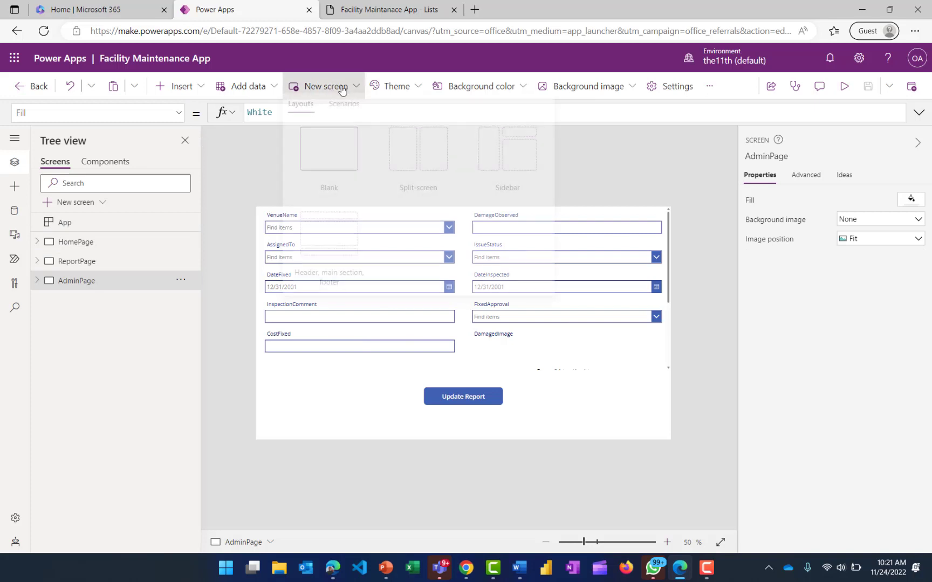
left_click(339, 153)
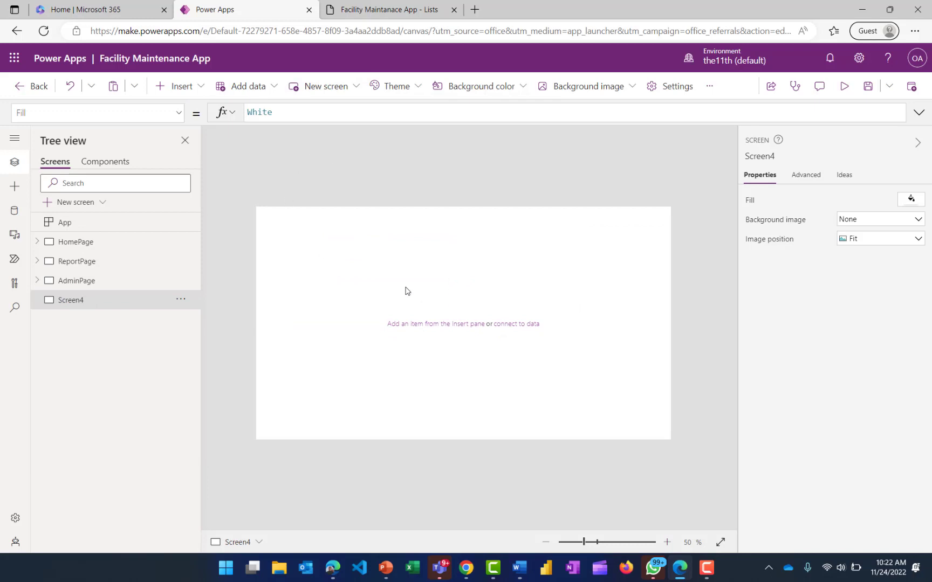
- Insert a vertical gallery on the new screen and connect it to the Facility Maintanace App SharePoint data source
left_click(200, 88)
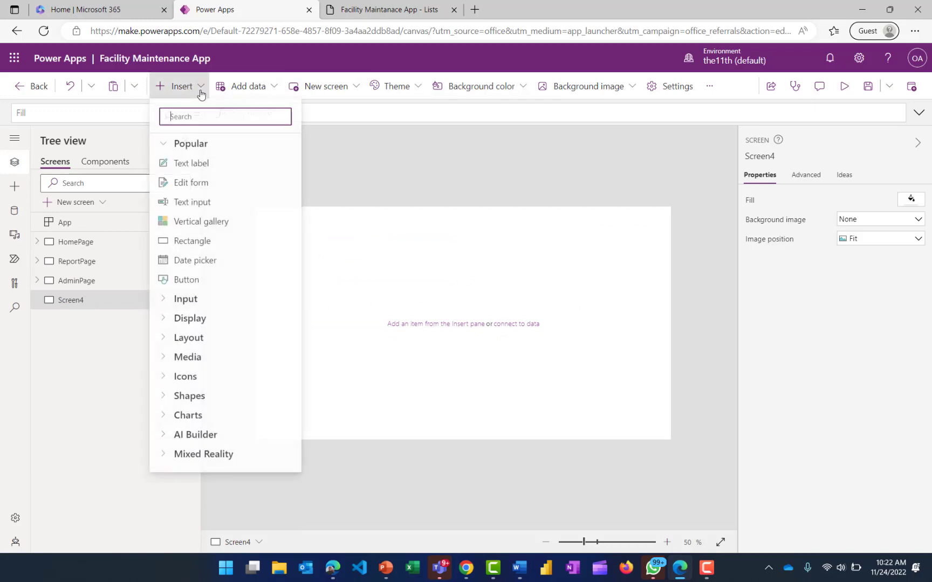
left_click(207, 222)
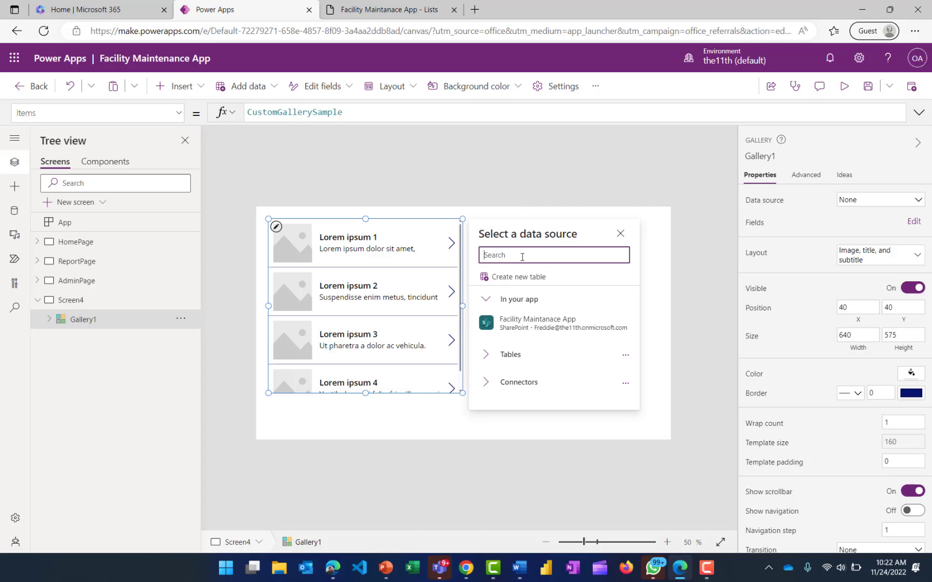
left_click(552, 325)
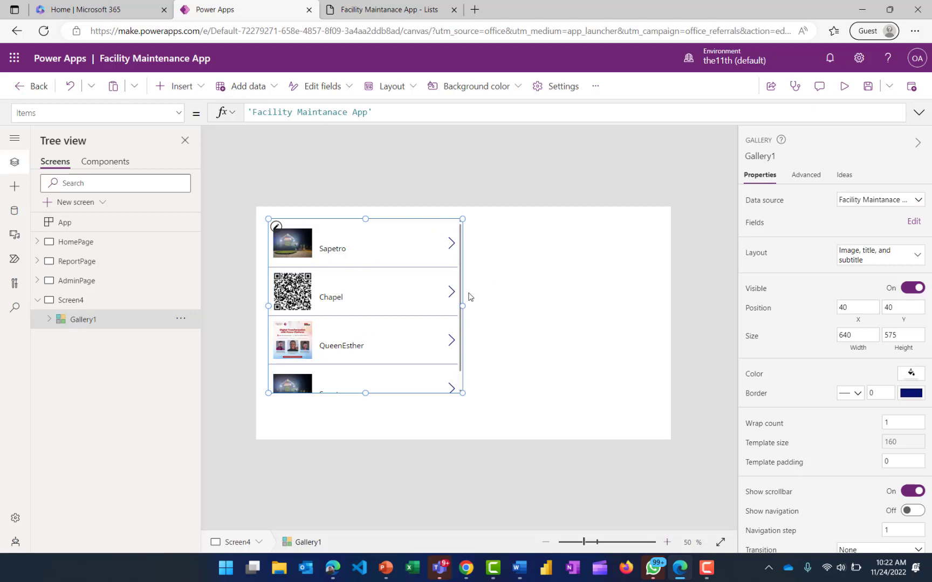
- Resize the gallery to the full screen width of 1366 and a height of 615, starting at position 0, 0
left_click_drag(473, 304, 681, 303)
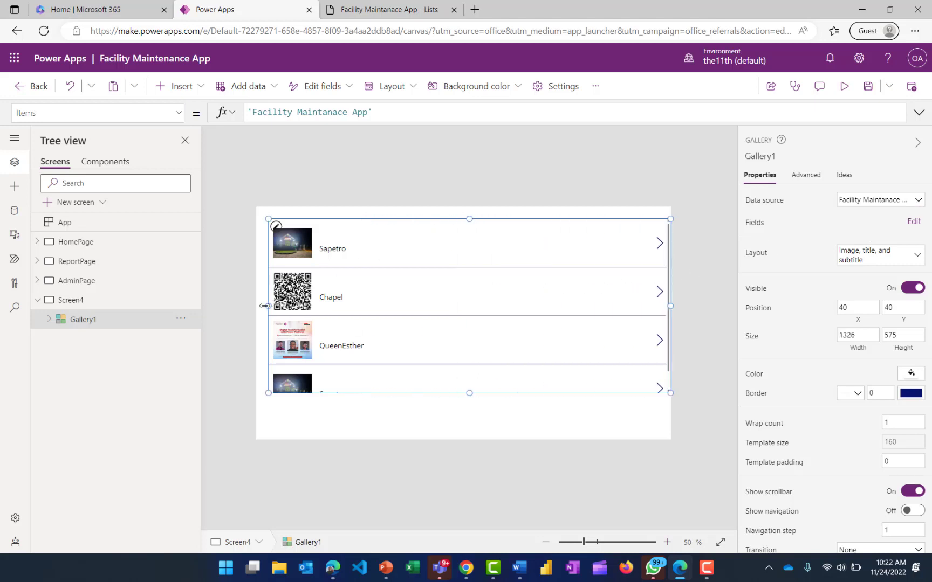
left_click_drag(268, 305, 233, 304)
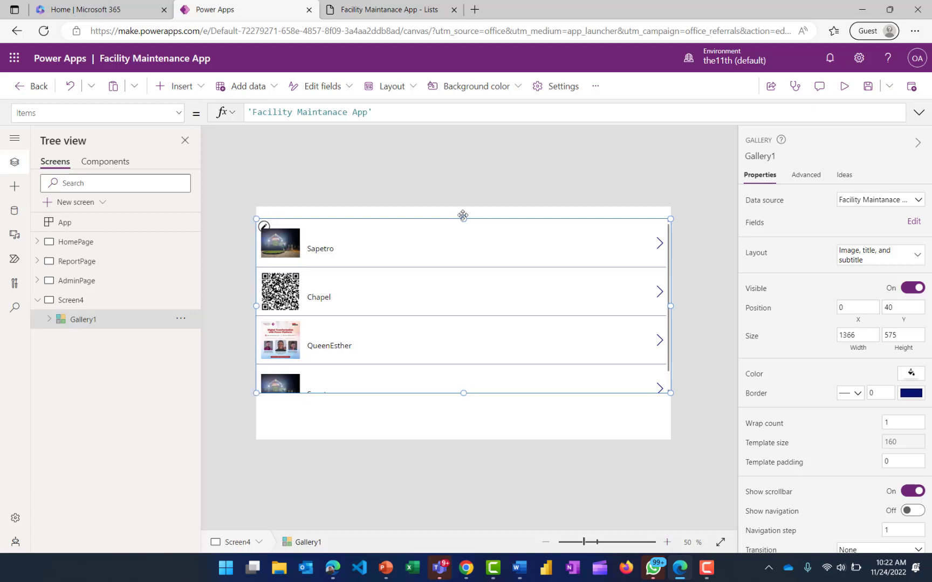
left_click_drag(463, 207, 462, 194)
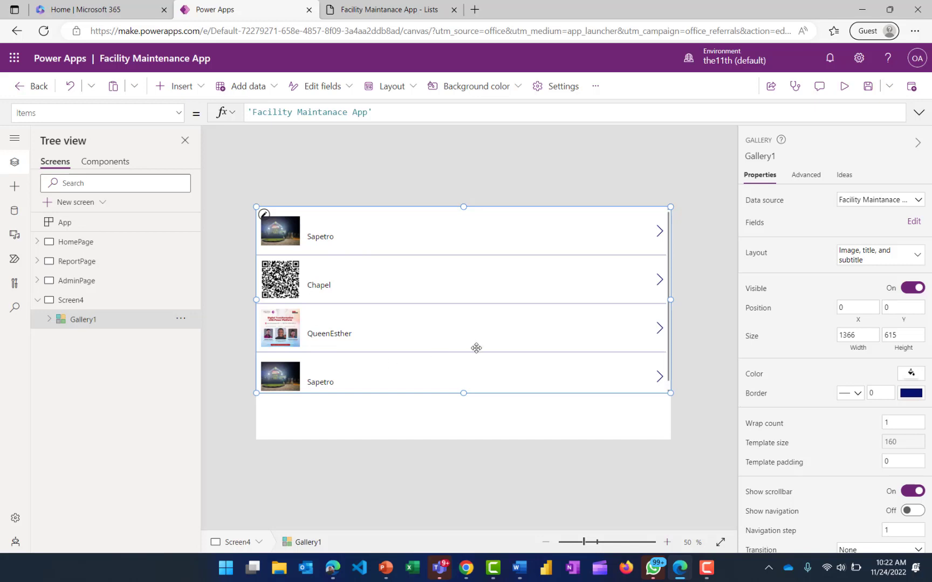
- Remove the Title field from the Text formula of the gallery's title label, keeping the ThisItem reference
left_click(316, 221)
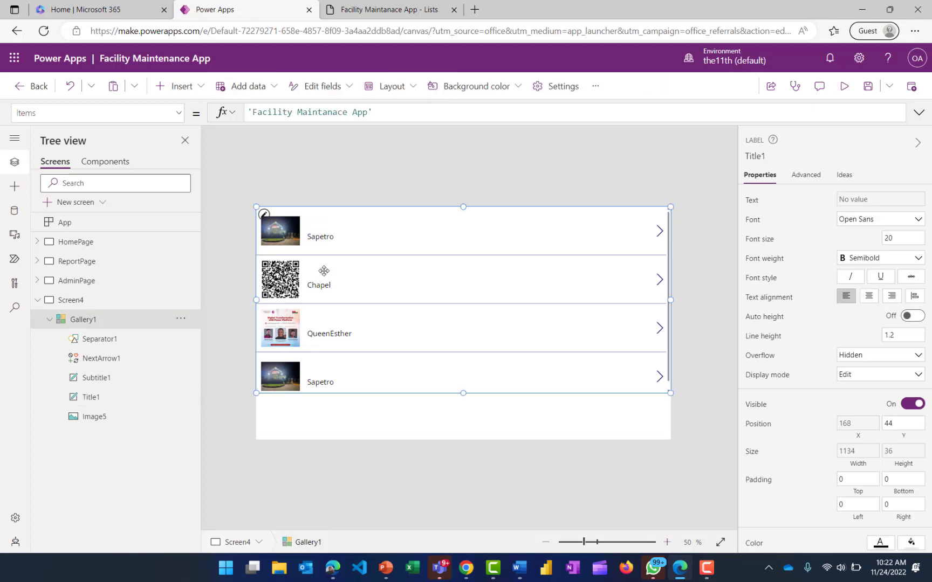
left_click(324, 271)
left_click(322, 223)
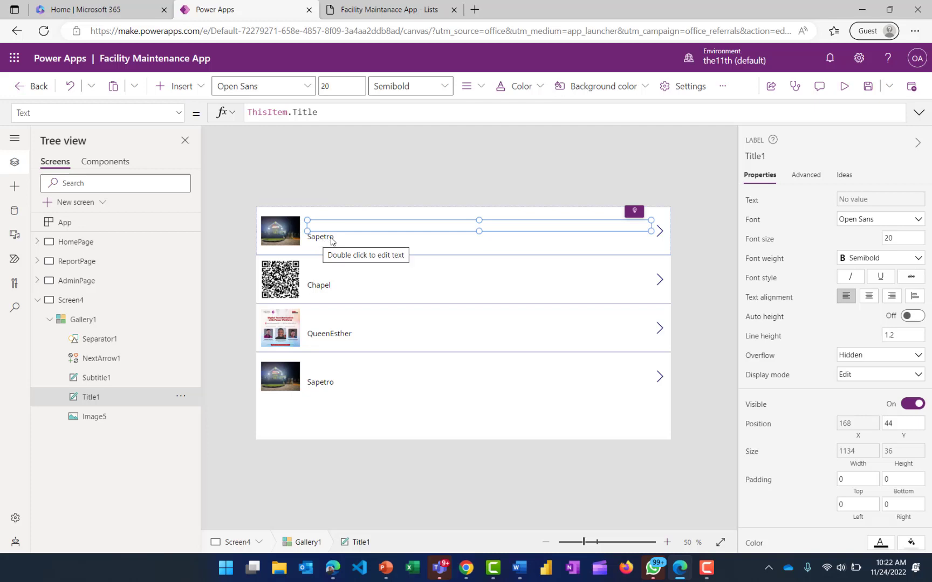
left_click(326, 238)
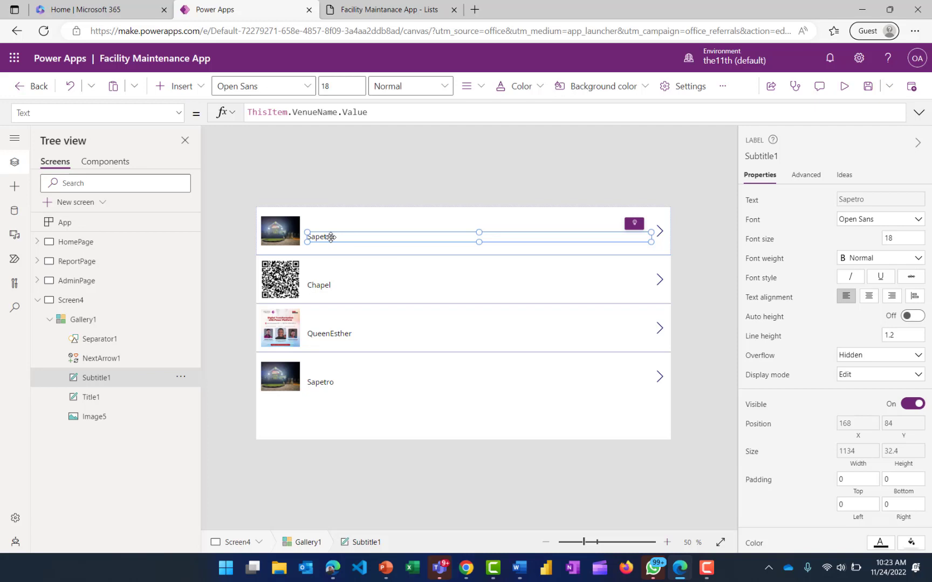
left_click(330, 283)
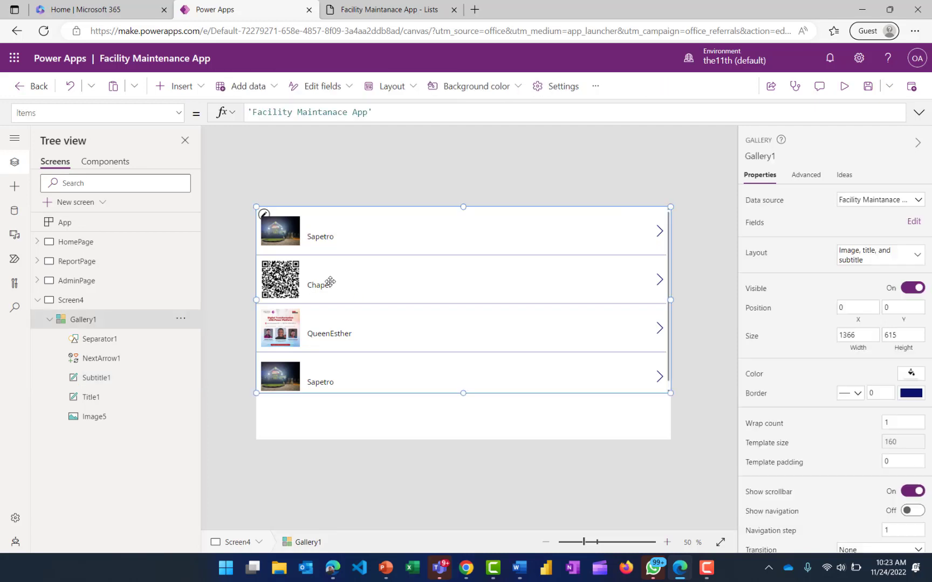
left_click(318, 226)
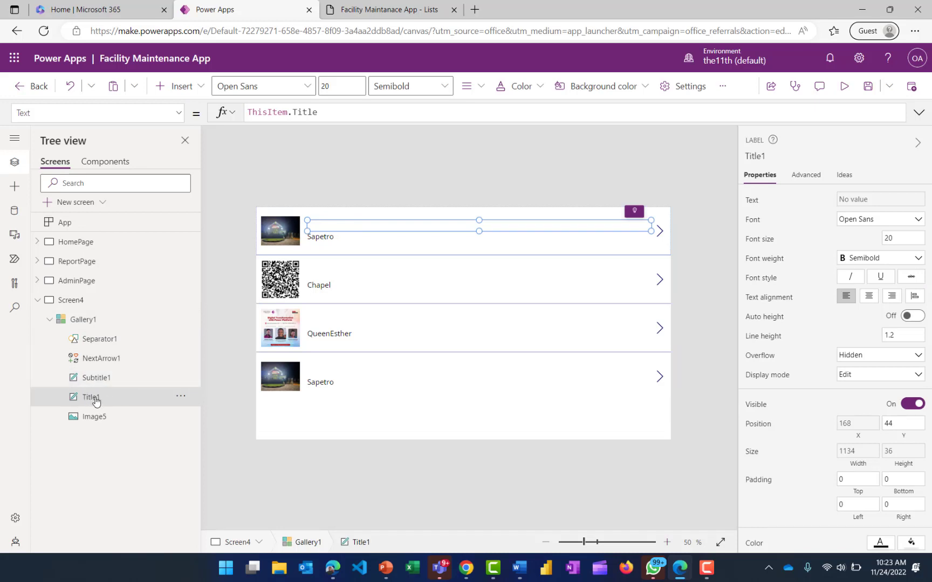
left_click(319, 115)
key("BackSpace")
key("BackSpace")
key("BackSpace")
key("BackSpace")
key("BackSpace")
- Set the Text formula of the gallery's title label to ThisItem.VenueName.Value
left_click(324, 239)
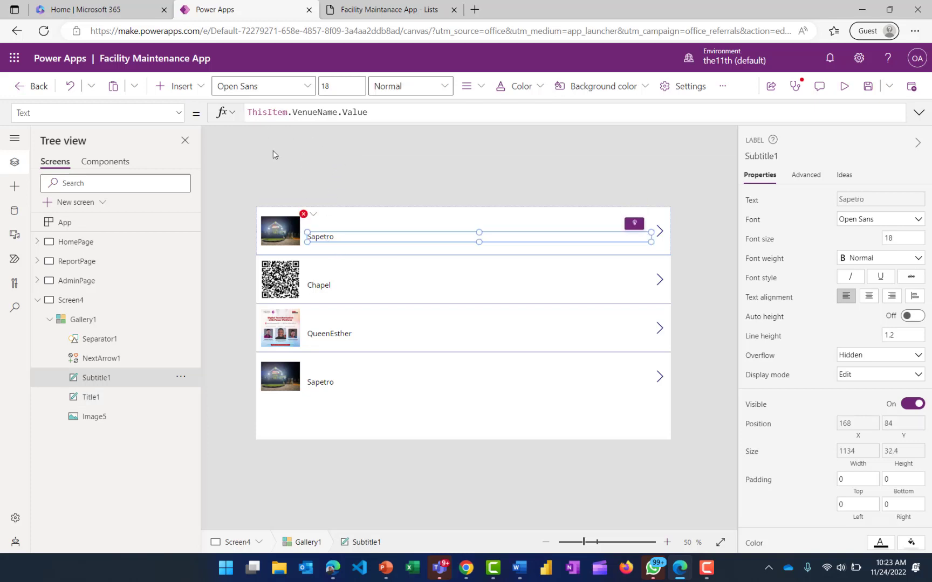
left_click(331, 218)
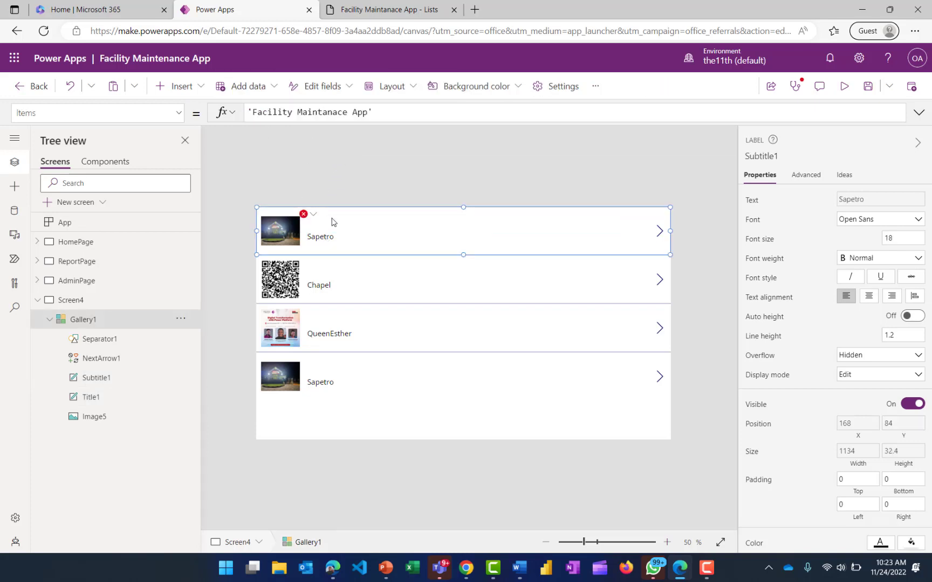
left_click(92, 397)
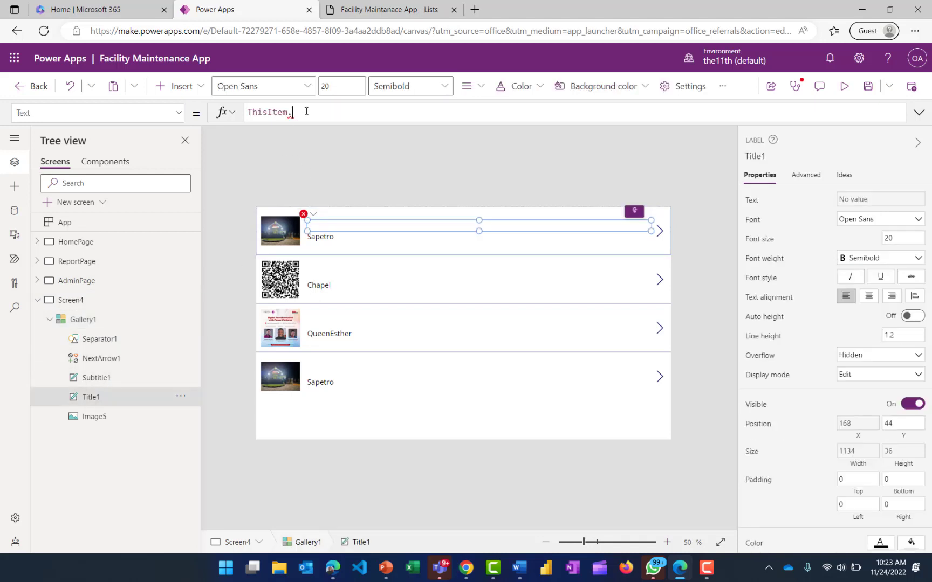
type("enu")
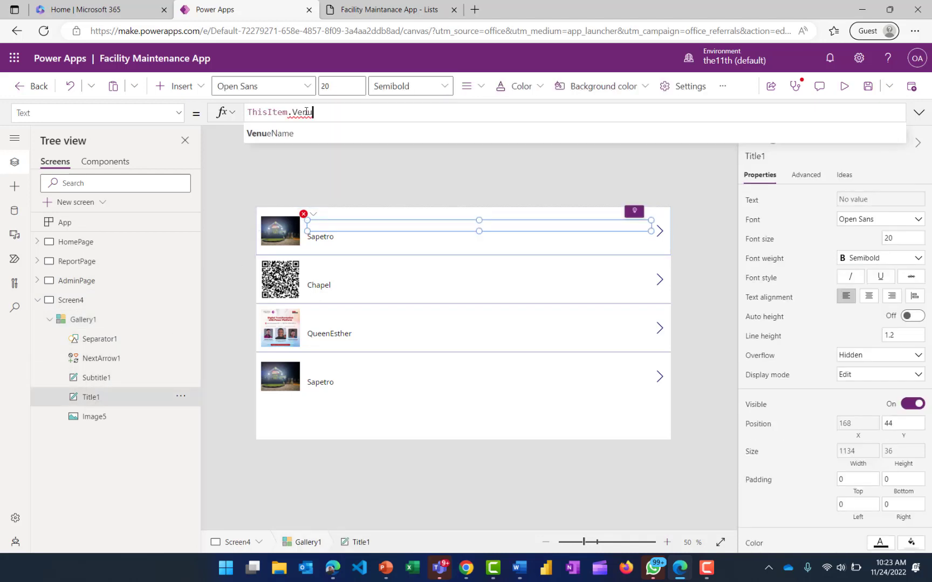
left_click(304, 133)
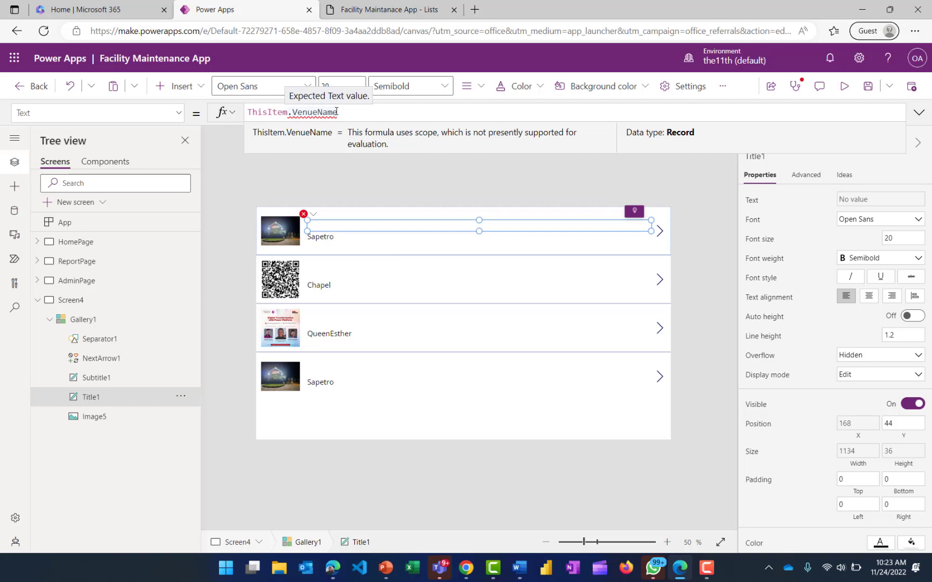
type(".")
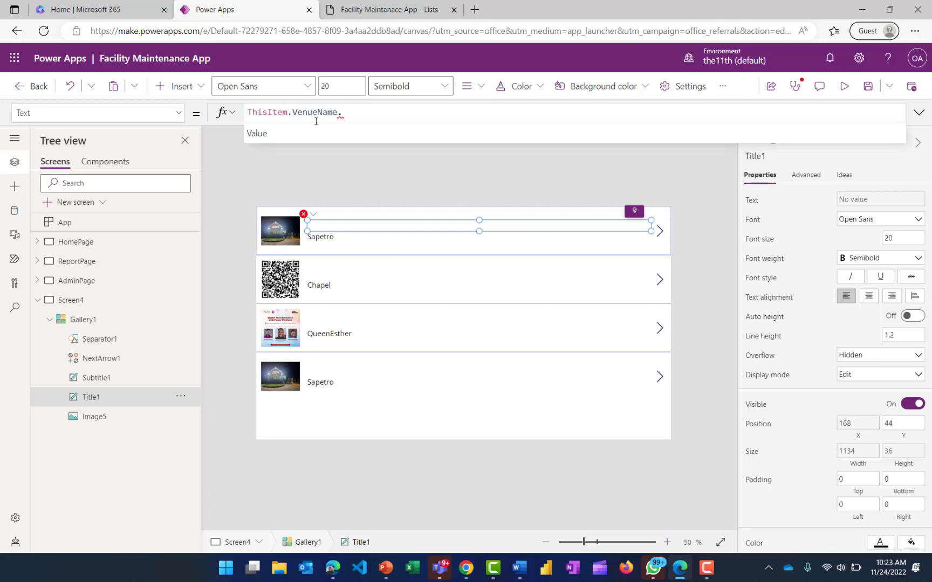
left_click(256, 135)
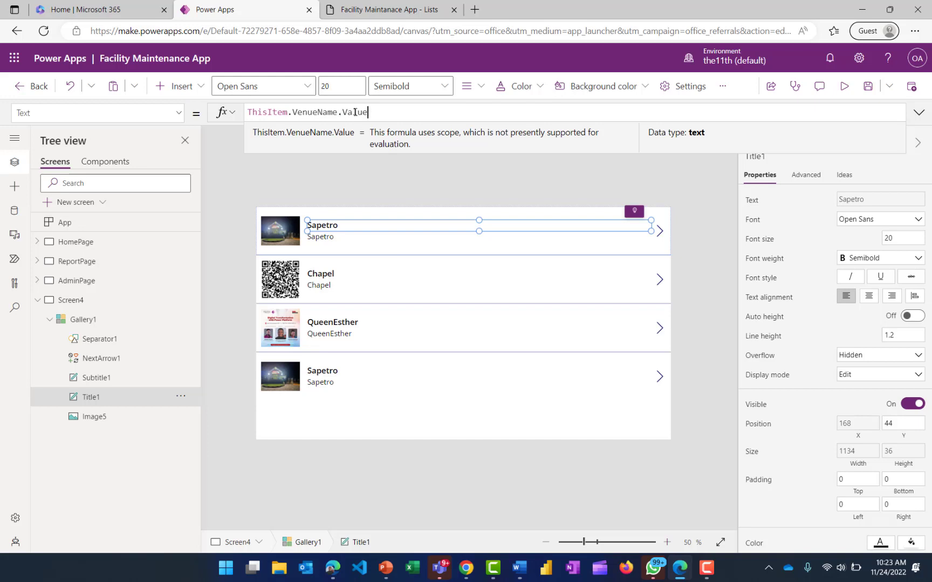
- Remove VenueName.Value from the Text formula of the gallery's subtitle label, keeping the ThisItem reference
left_click(331, 239)
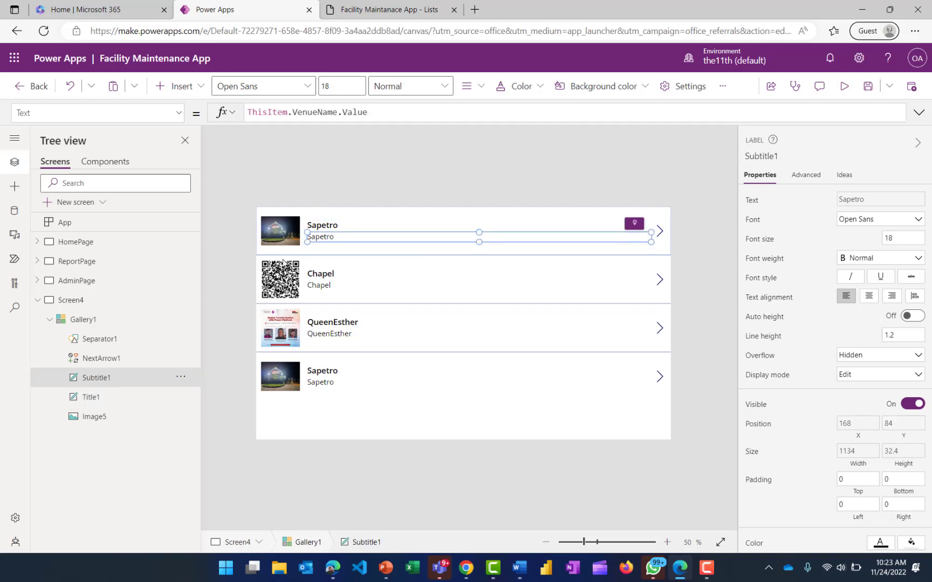
left_click(371, 113)
key("BackSpace")
key("BackSpace")
key("BackSpace")
key("BackSpace")
key("BackSpace")
key("BackSpace")
key("BackSpace")
key("BackSpace")
key("BackSpace")
key("BackSpace")
key("BackSpace")
key("BackSpace")
key("BackSpace")
key("BackSpace")
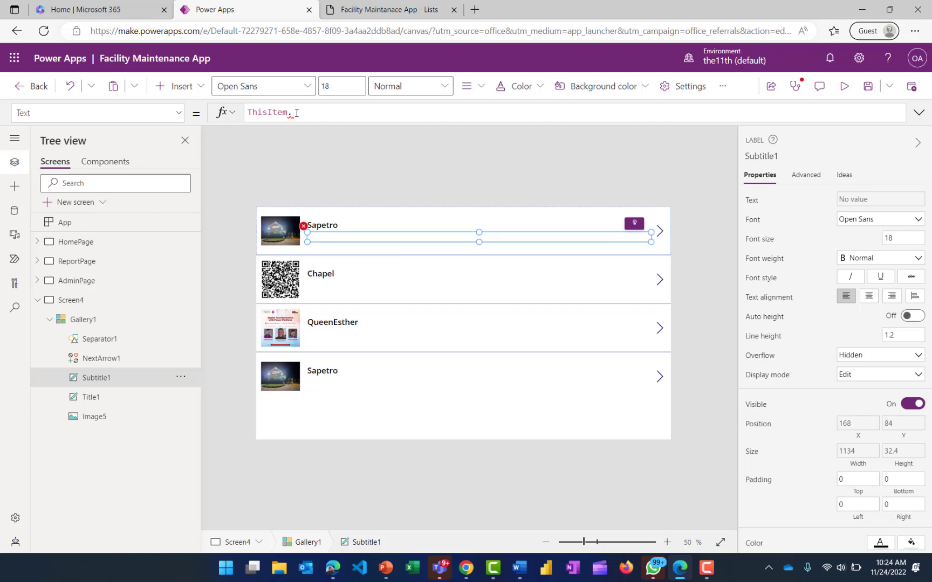
- Complete the subtitle label's Text formula as ThisItem.DamageObserved and deselect the label
key("BackSpace")
type(".")
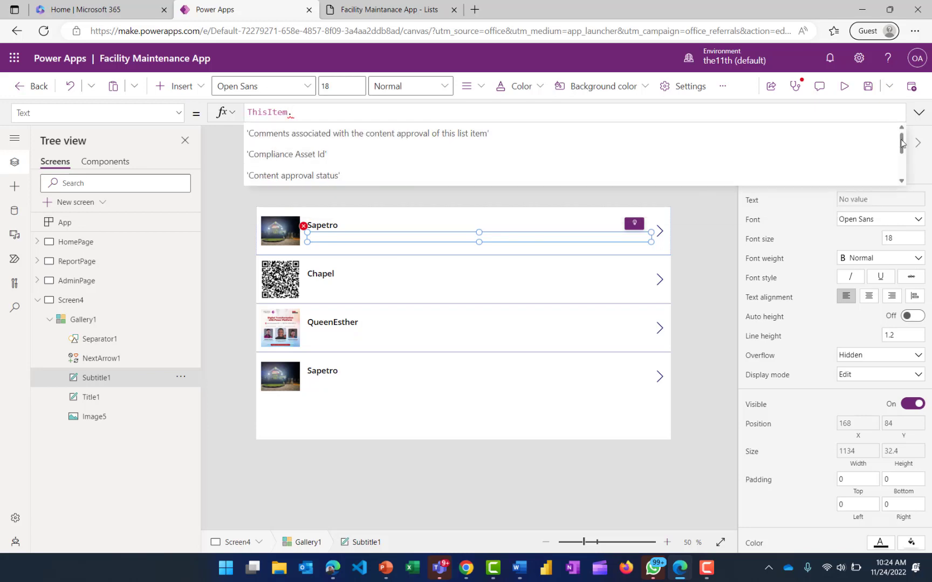
mouse_move(904, 144)
left_mouse_down()
mouse_move(902, 168)
mouse_move(901, 158)
left_mouse_up()
type("Dame")
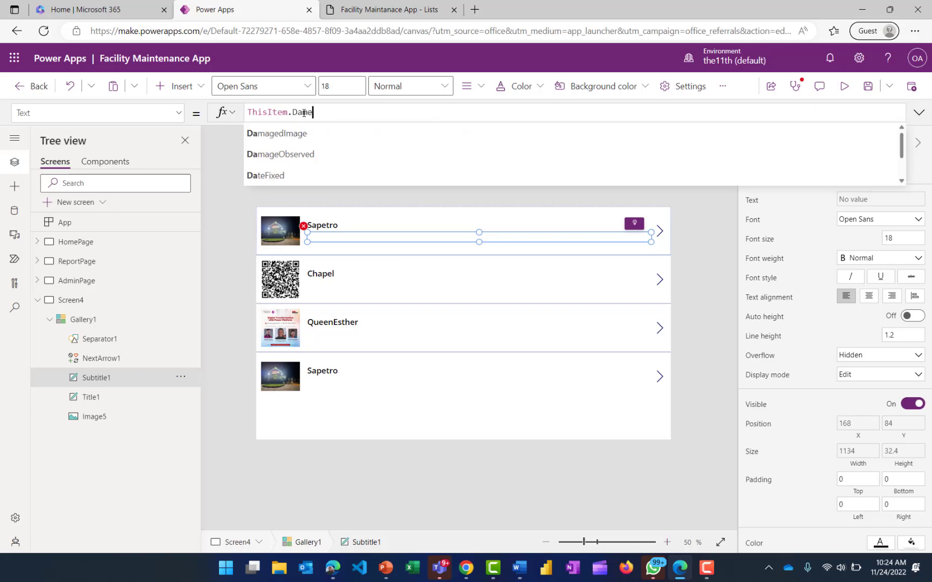
key("BackSpace")
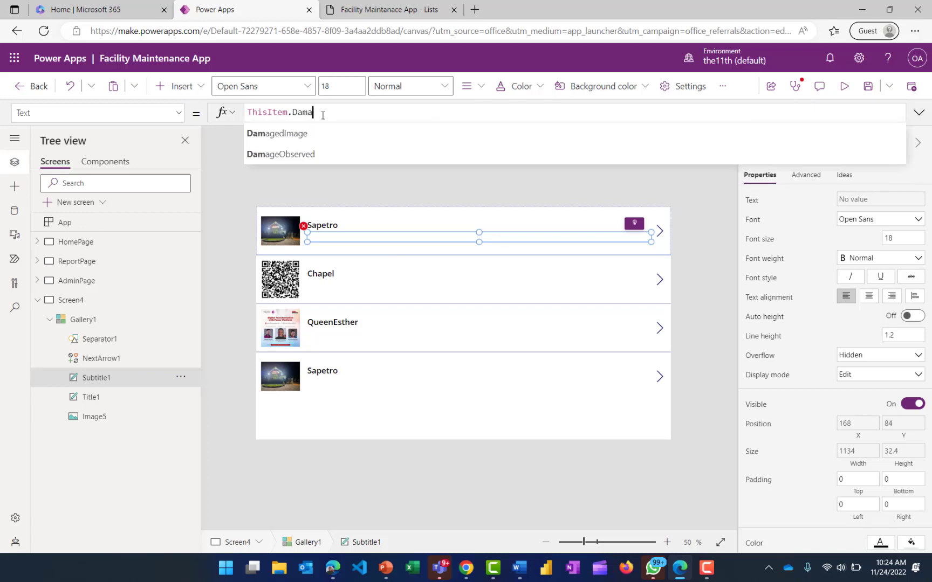
type("a")
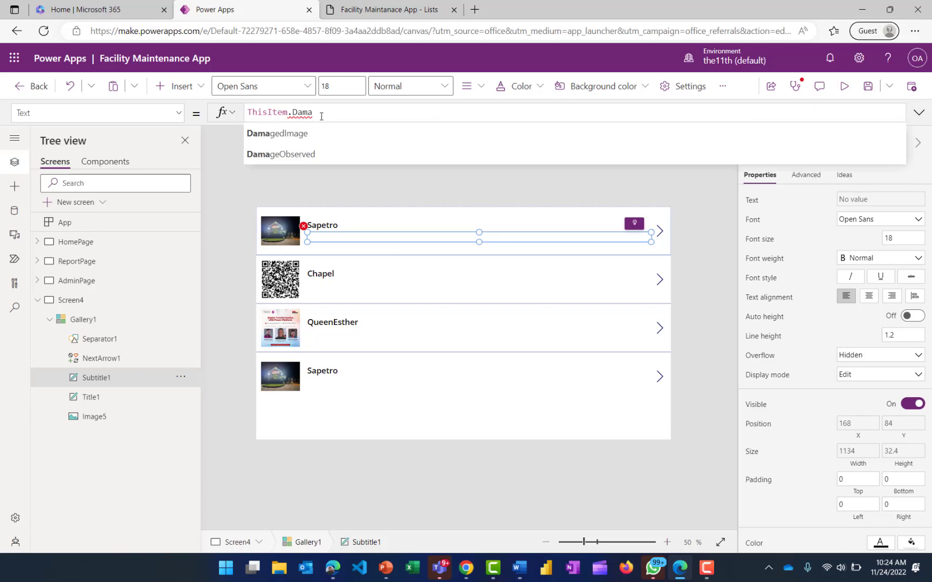
left_click(306, 153)
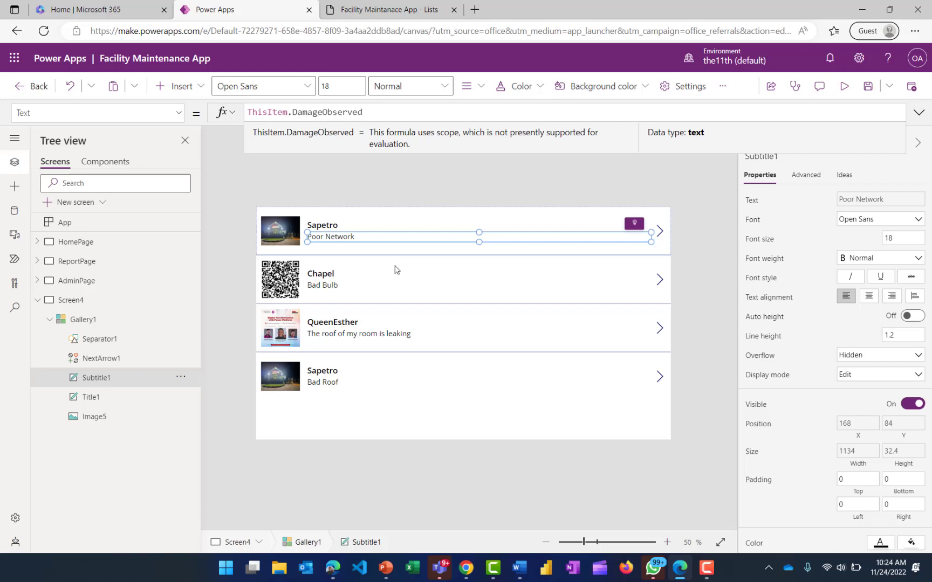
left_click(374, 183)
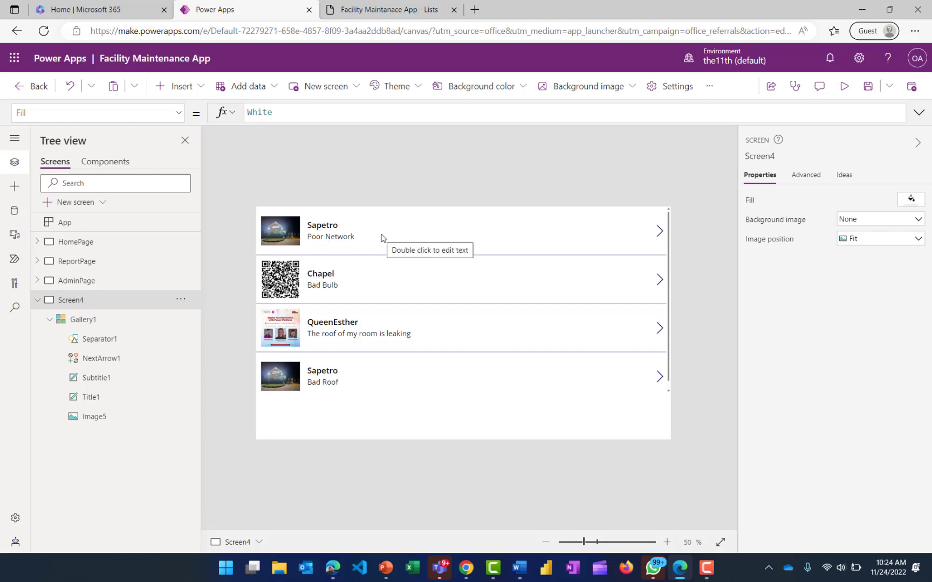
- Set the OnSelect formula of the gallery on Screen4 to Navigate(AdminPage)
left_click(369, 262)
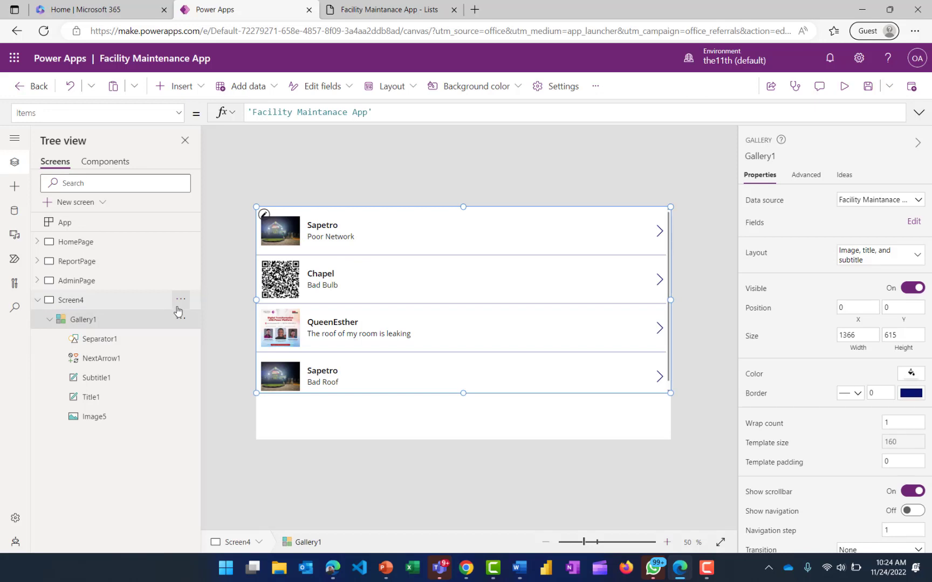
left_click(180, 115)
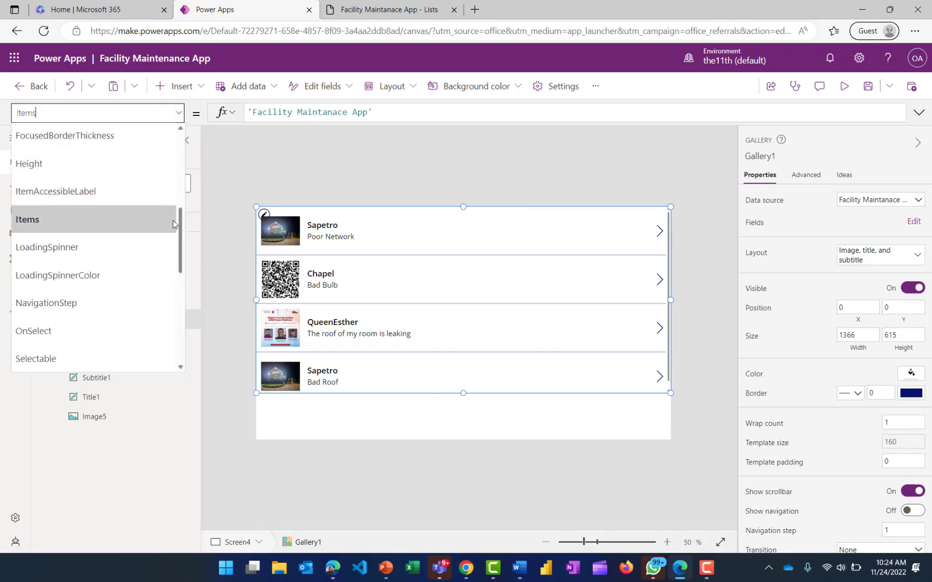
left_click_drag(180, 227, 178, 270)
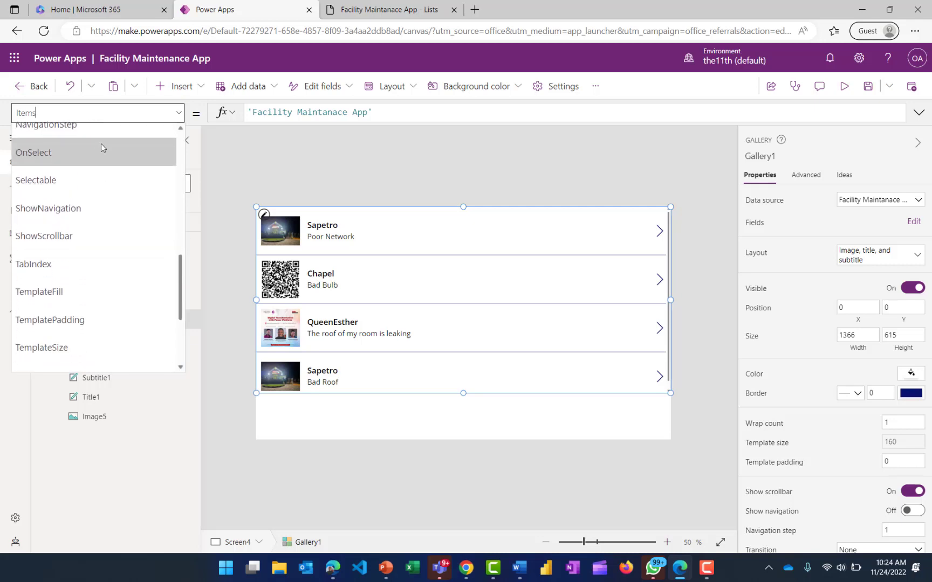
left_click(102, 144)
double_click(280, 111)
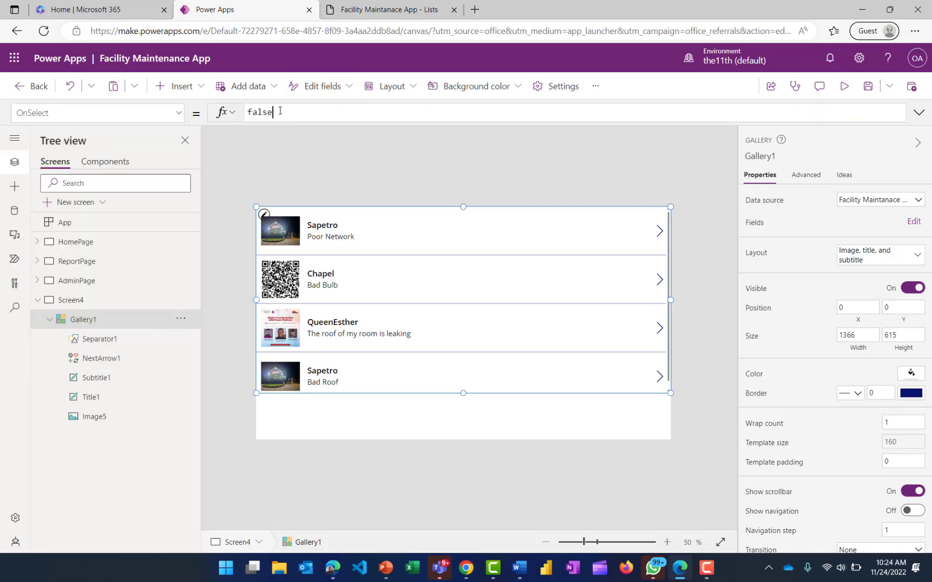
type("f")
type("Nav")
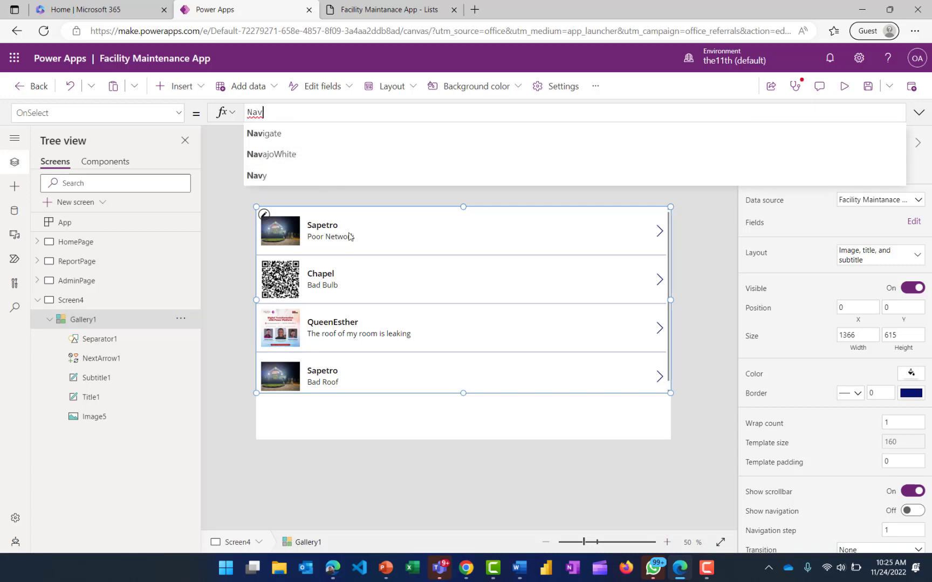
left_click(290, 138)
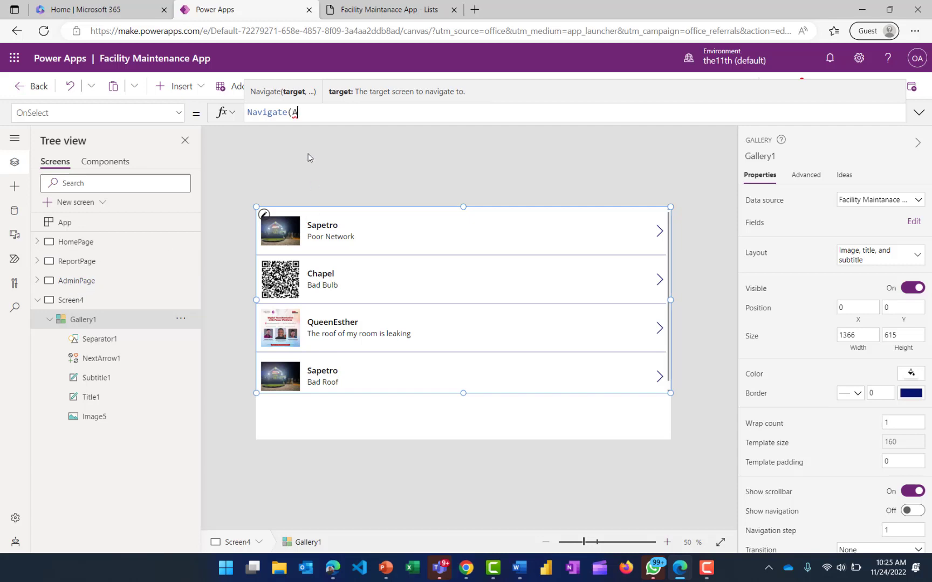
type("dmin")
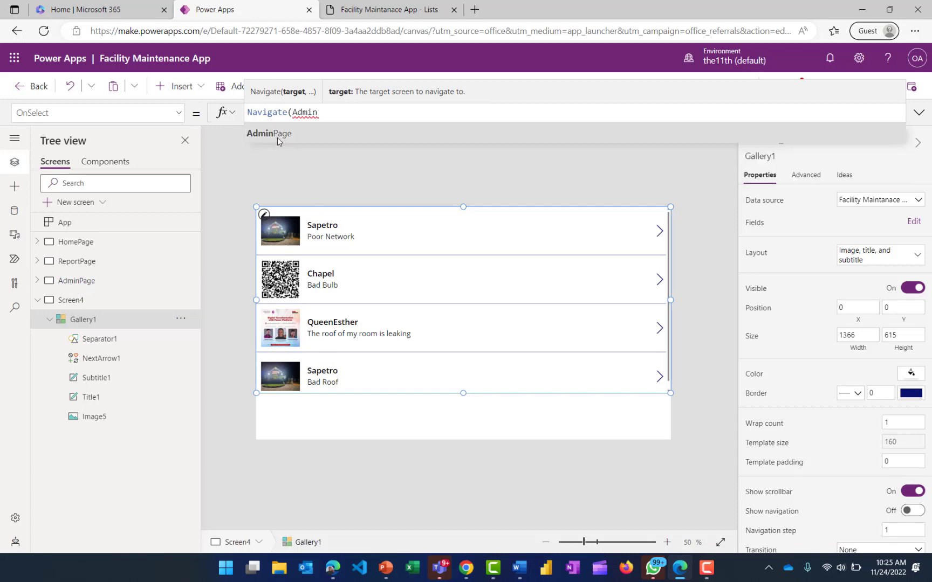
left_click(276, 136)
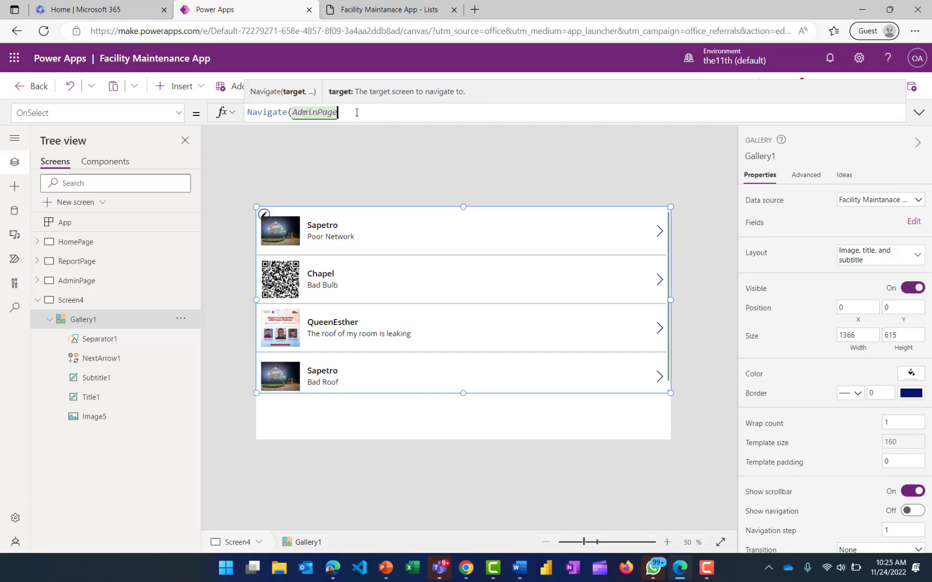
type(")")
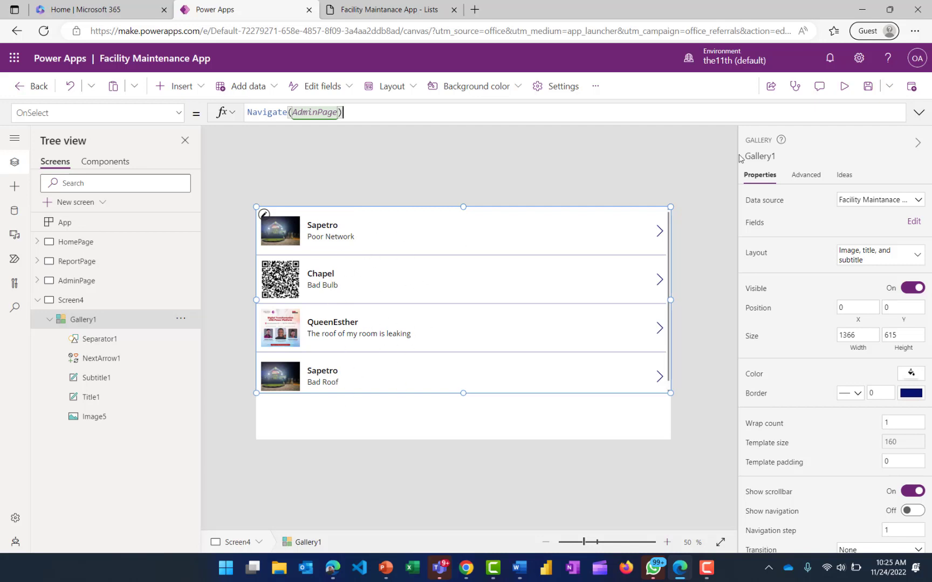
- Preview the app, open the first Sapetro report through its arrow to test the navigation, and return to editing
left_click(844, 90)
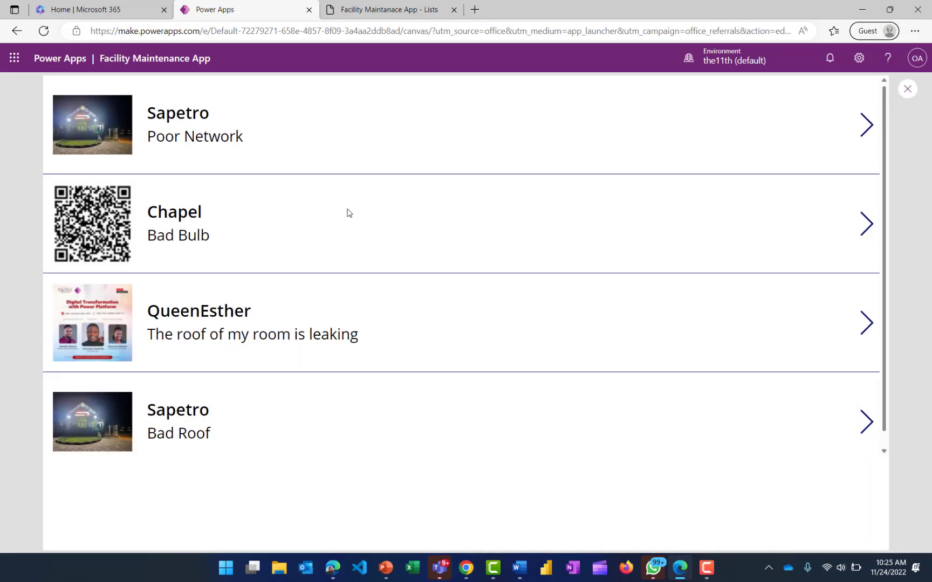
left_click(861, 124)
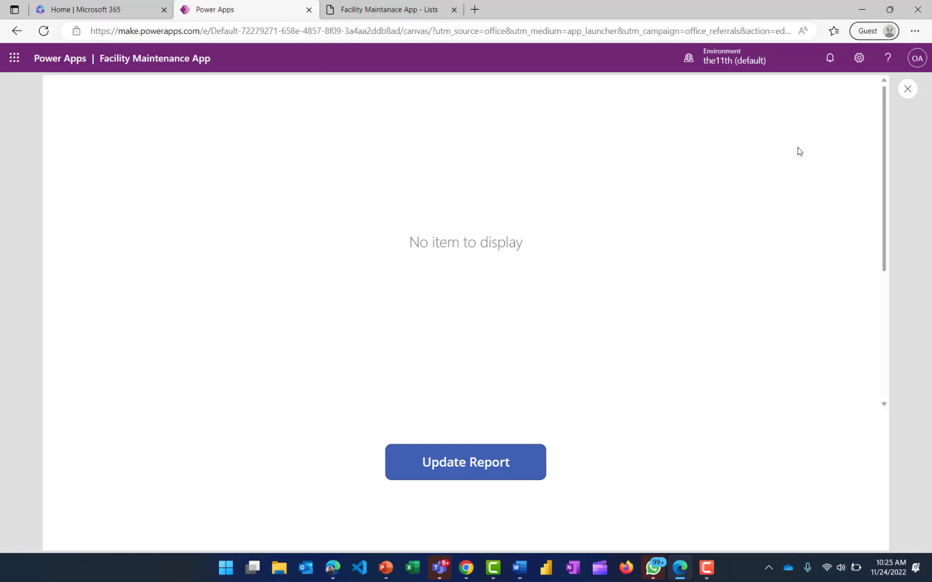
left_click(918, 89)
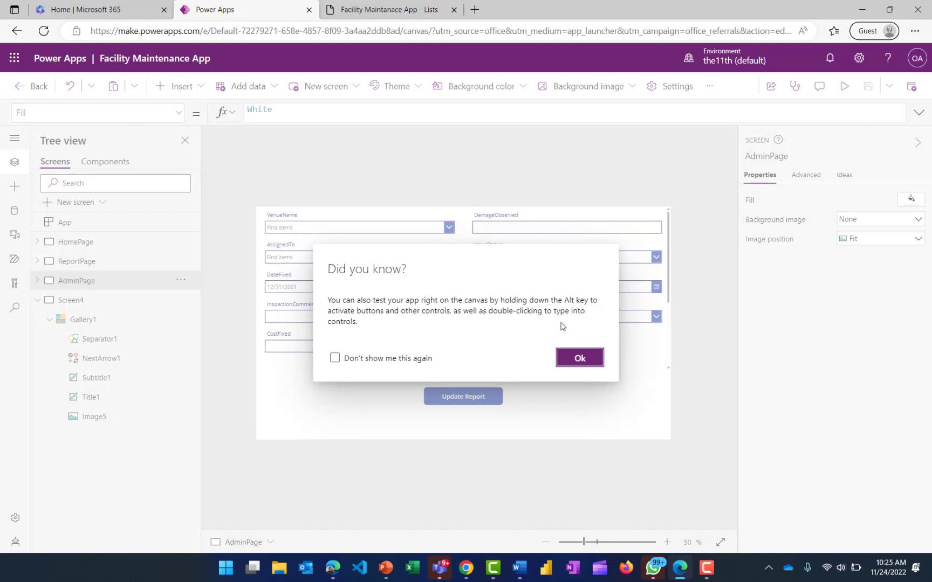
left_click(567, 356)
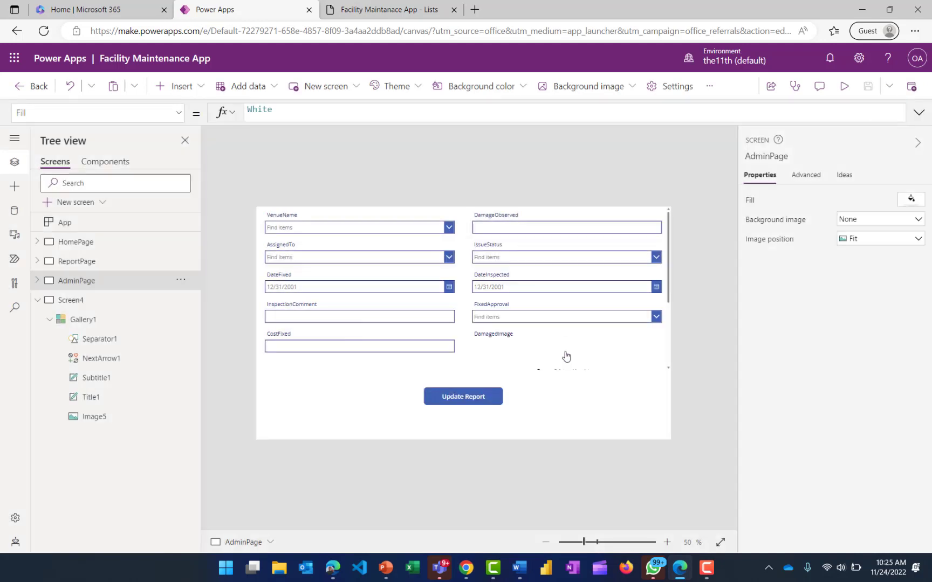
- Try appending NewForm(Form2) after Navigate(AdminPage) in the gallery's OnSelect formula
left_click(79, 323)
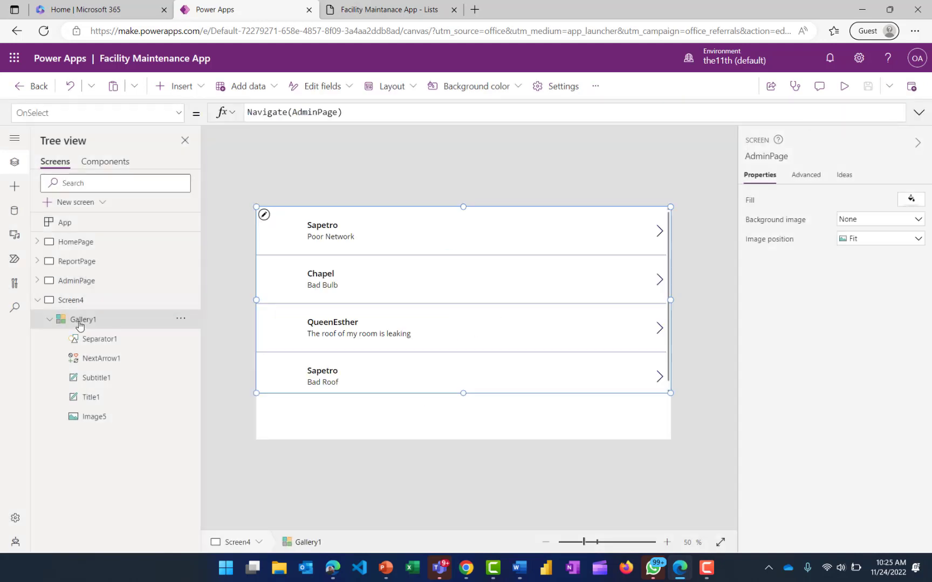
left_click(361, 112)
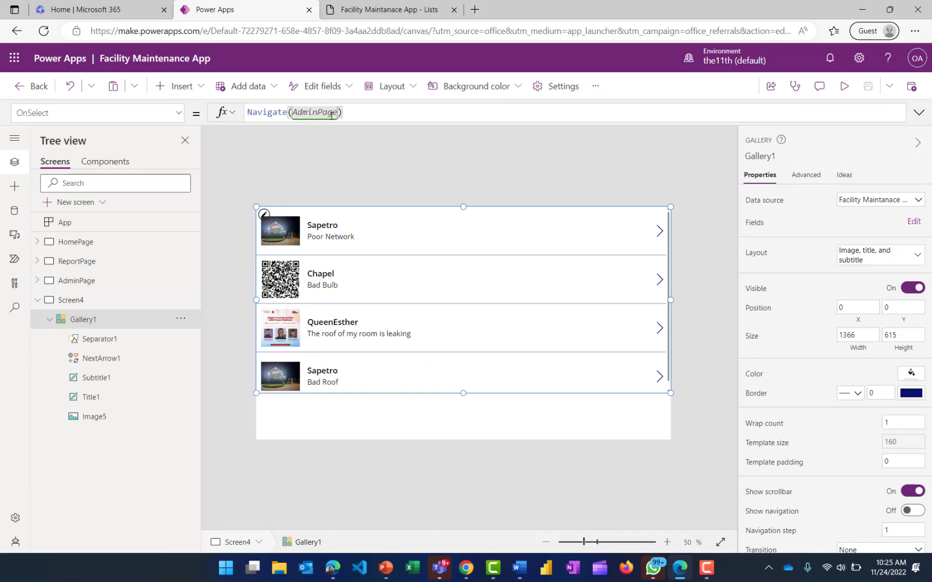
type(";")
type("w")
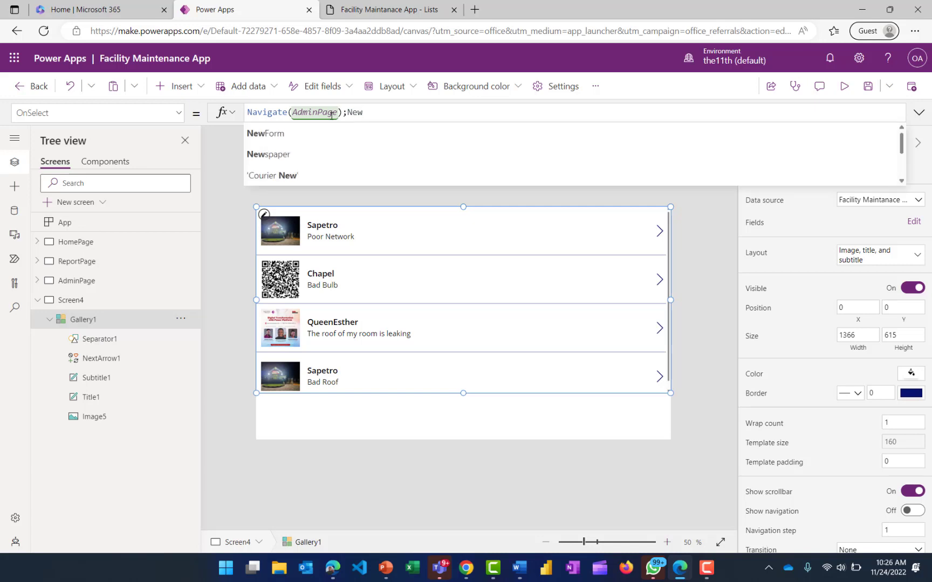
key("BackSpace")
key("BackSpace")
key("BackSpace")
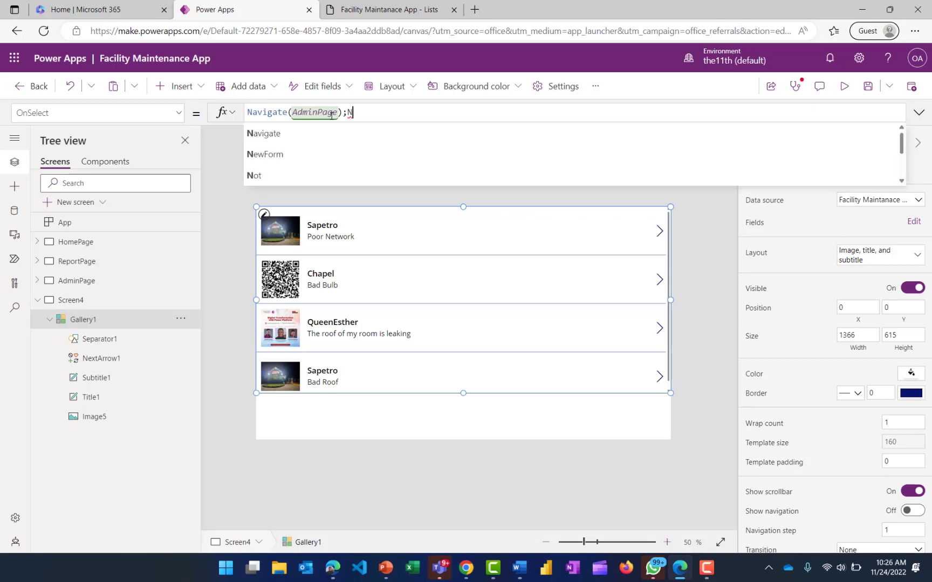
type("New")
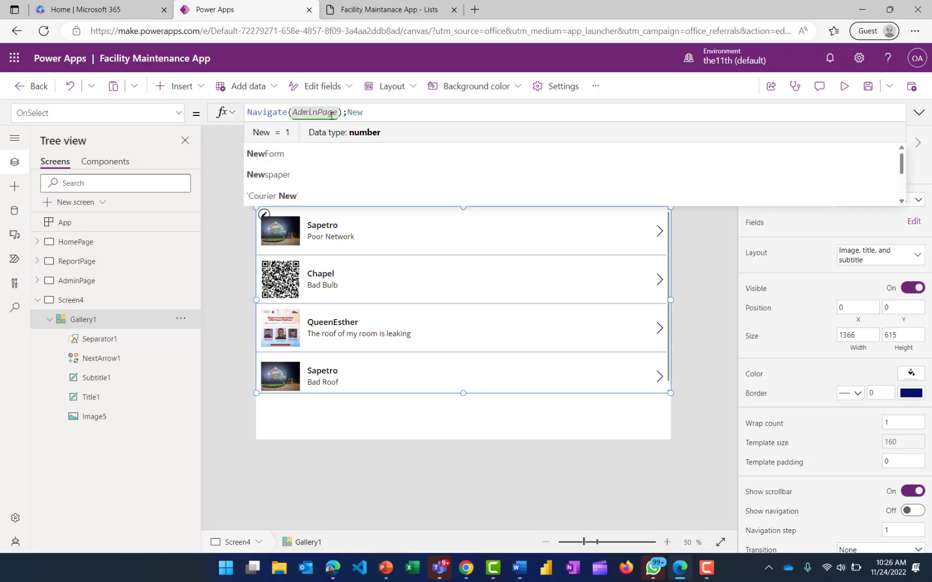
type("for")
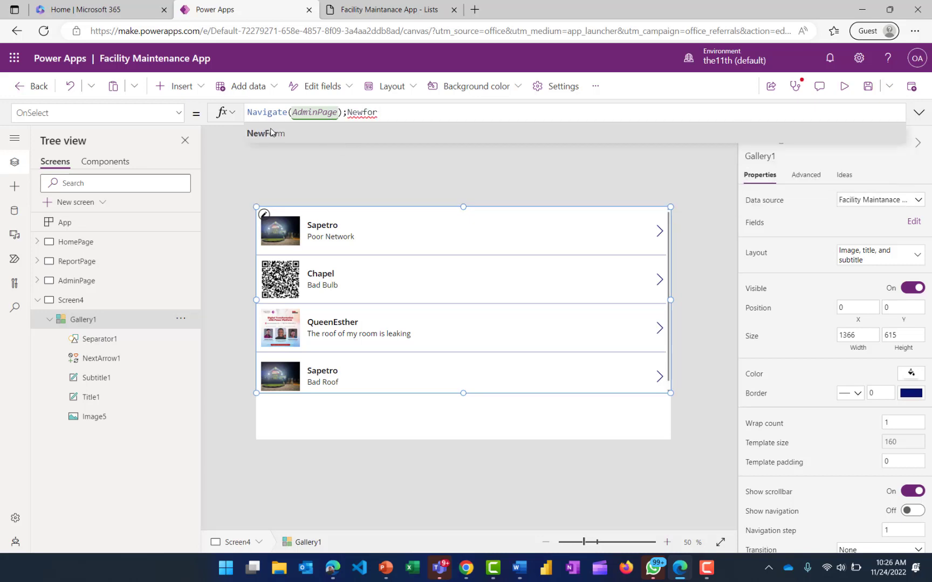
left_click(272, 133)
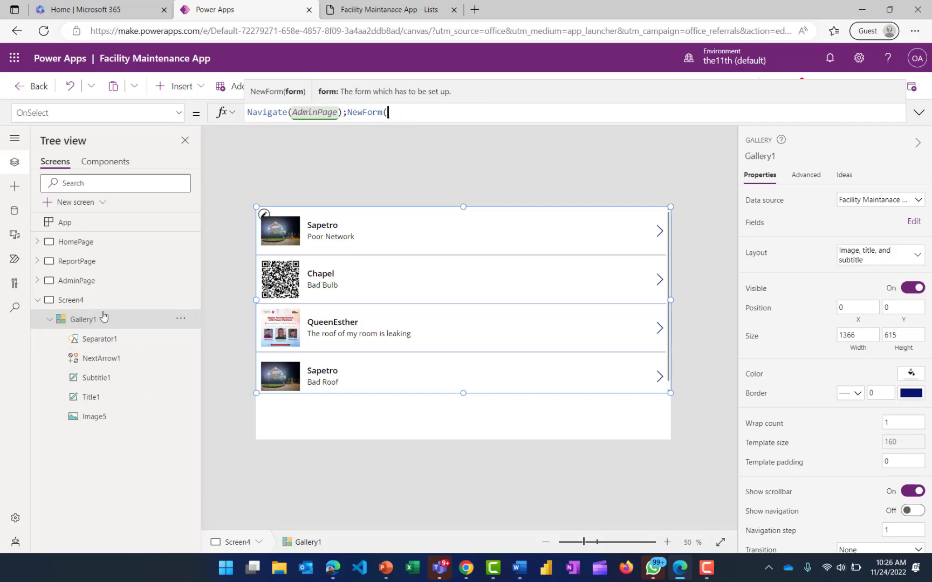
type("form2")
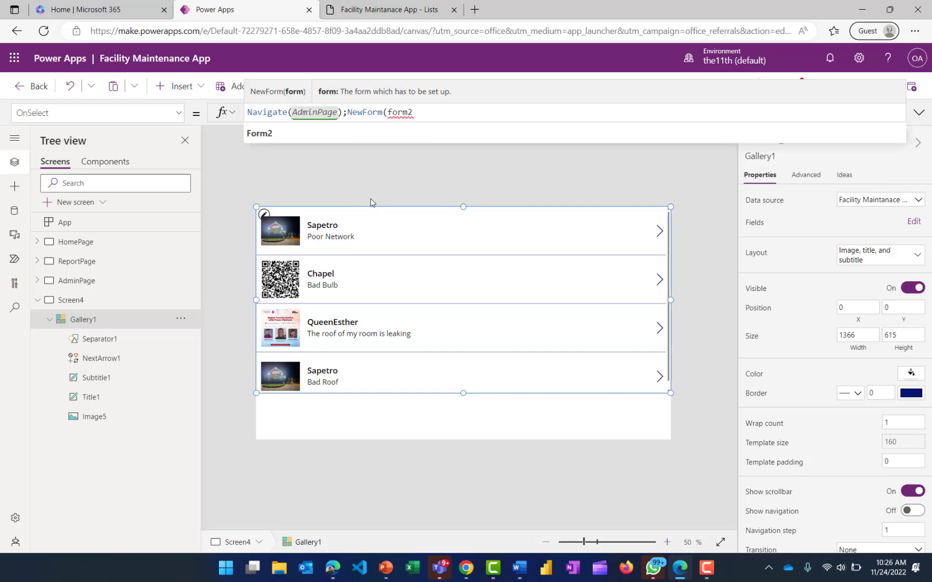
type(")")
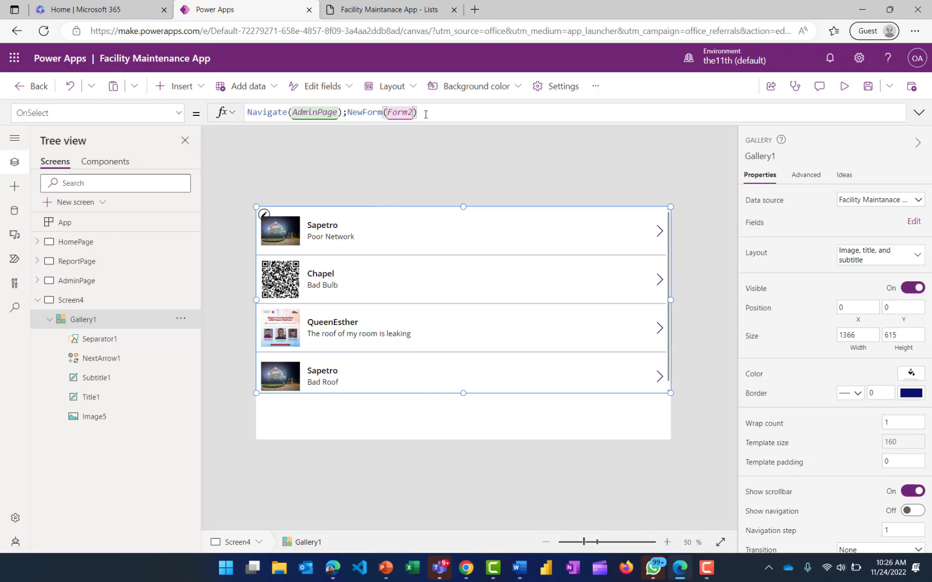
- Remove the NewForm(Form2) call from the gallery's OnSelect formula, keeping Navigate(AdminPage)
key("BackSpace")
key("BackSpace")
key("BackSpace")
key("BackSpace")
key("BackSpace")
key("BackSpace")
key("BackSpace")
key("BackSpace")
key("BackSpace")
key("BackSpace")
key("BackSpace")
key("BackSpace")
key("BackSpace")
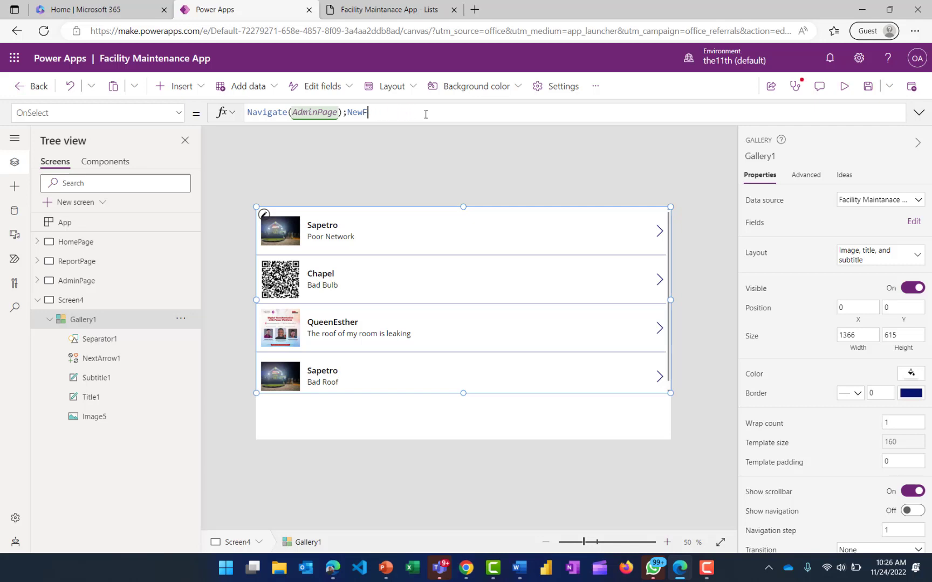
key("BackSpace")
- Preview the gallery screen again, select the first Sapetro report by its title, and close the preview
left_click(845, 86)
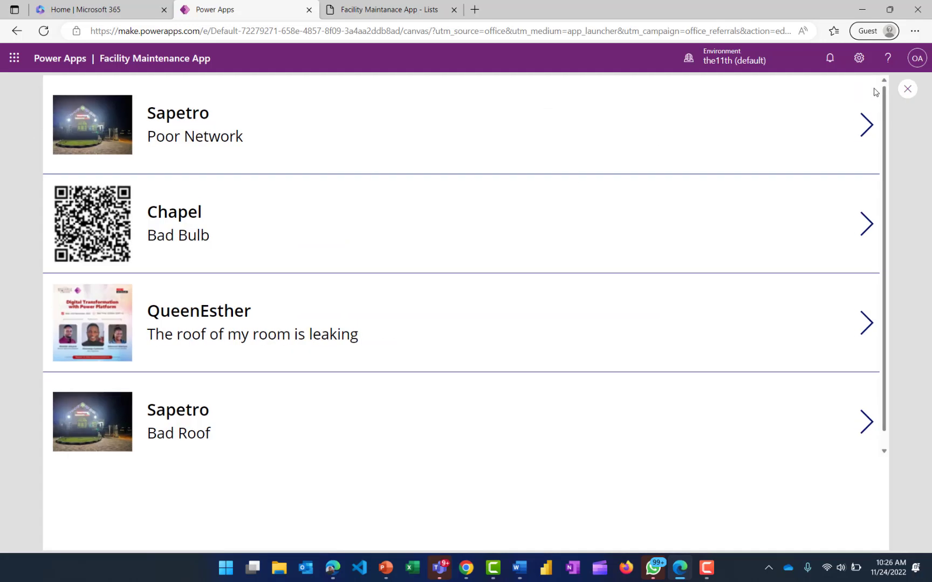
left_click(164, 120)
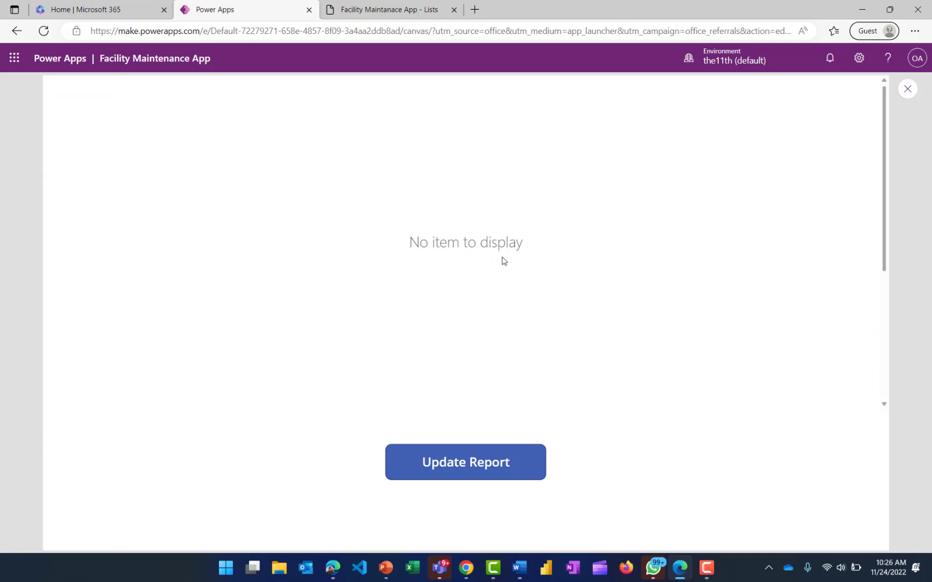
left_click(908, 89)
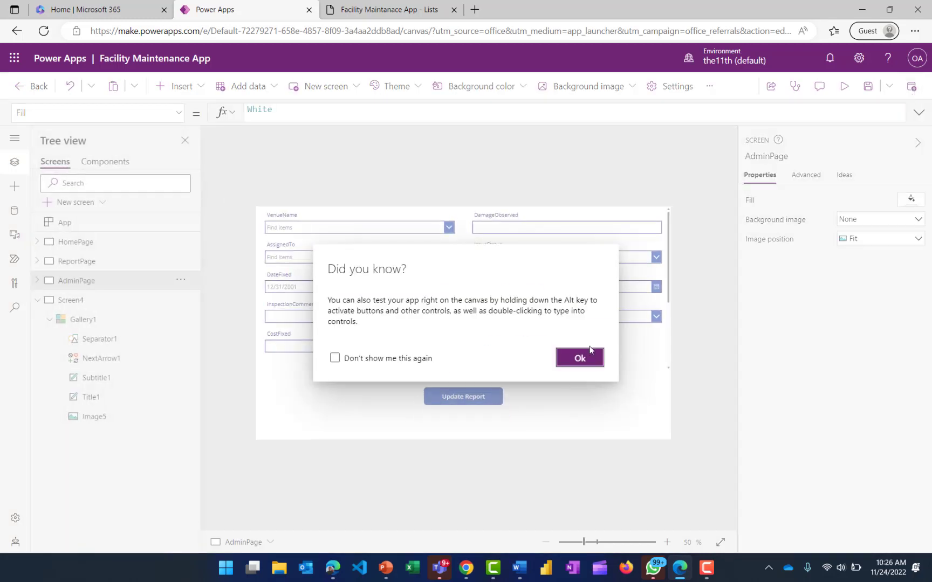
left_click(580, 359)
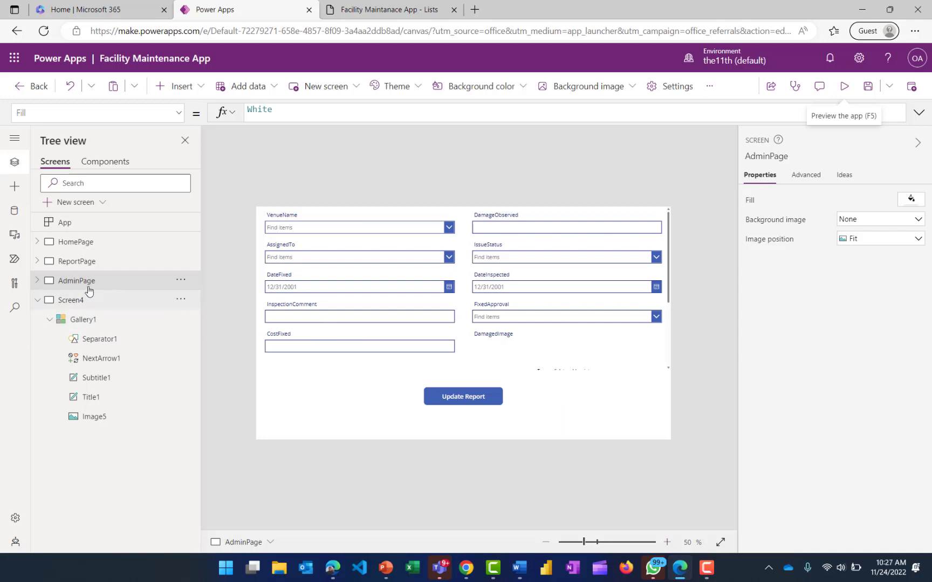
- Rename Form2 on the AdminPage screen as AdminForm
left_click(38, 280)
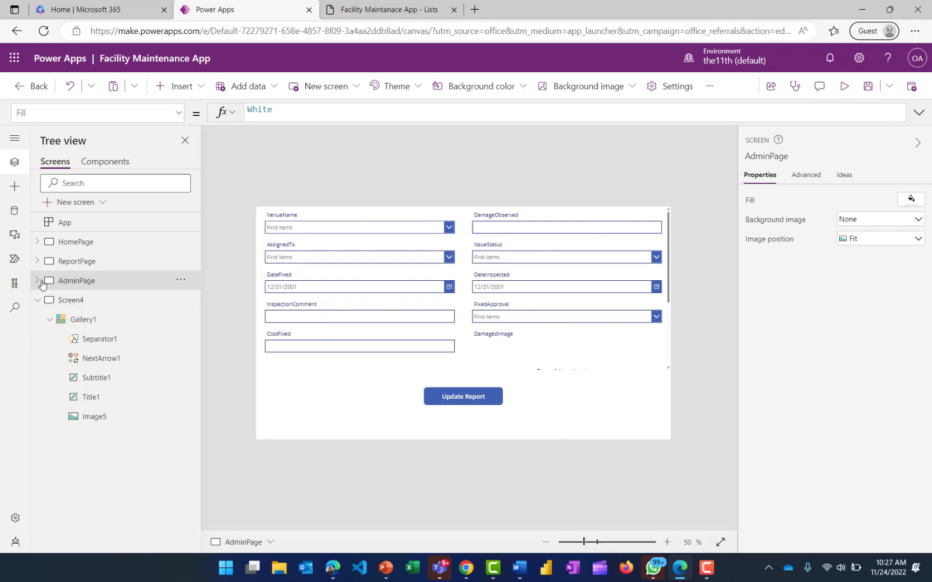
left_click(78, 325)
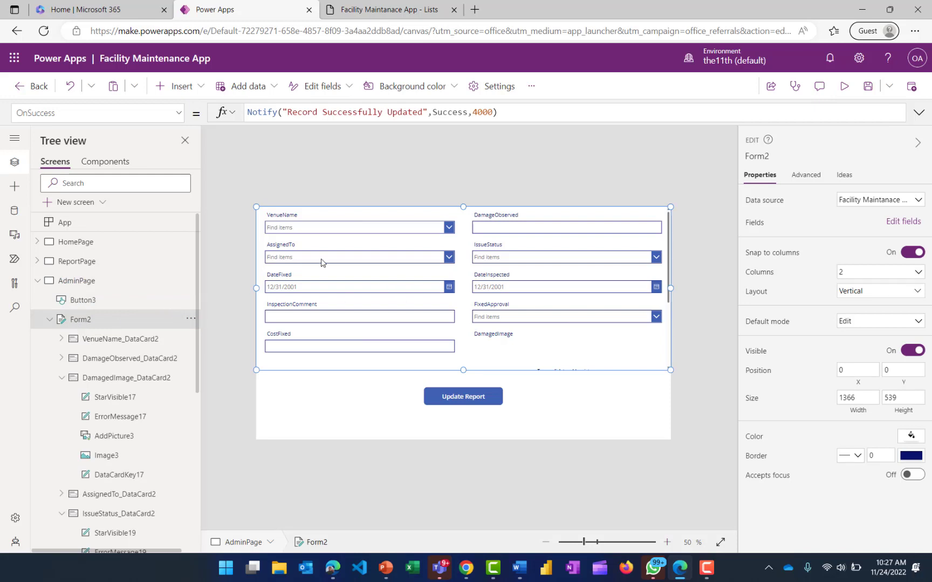
left_click(190, 319)
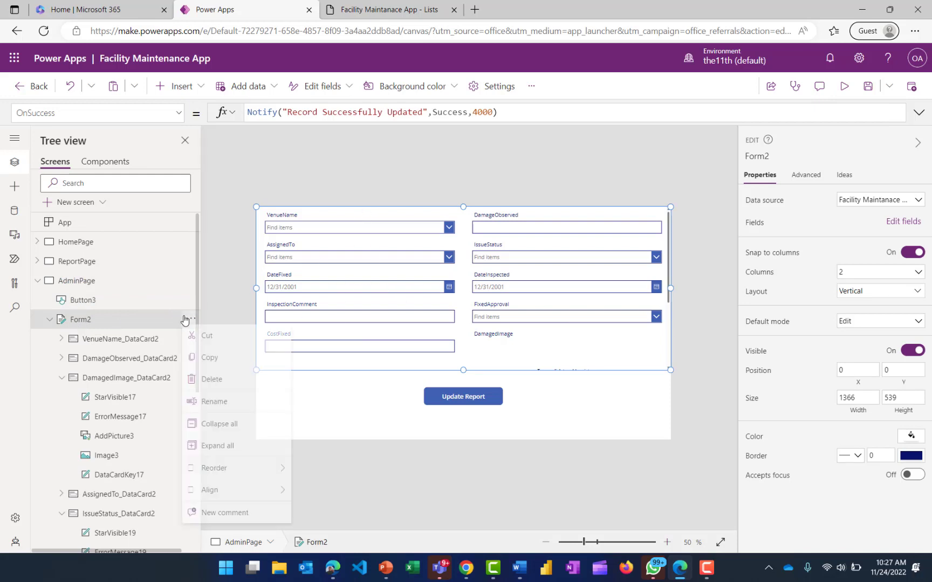
left_click(226, 406)
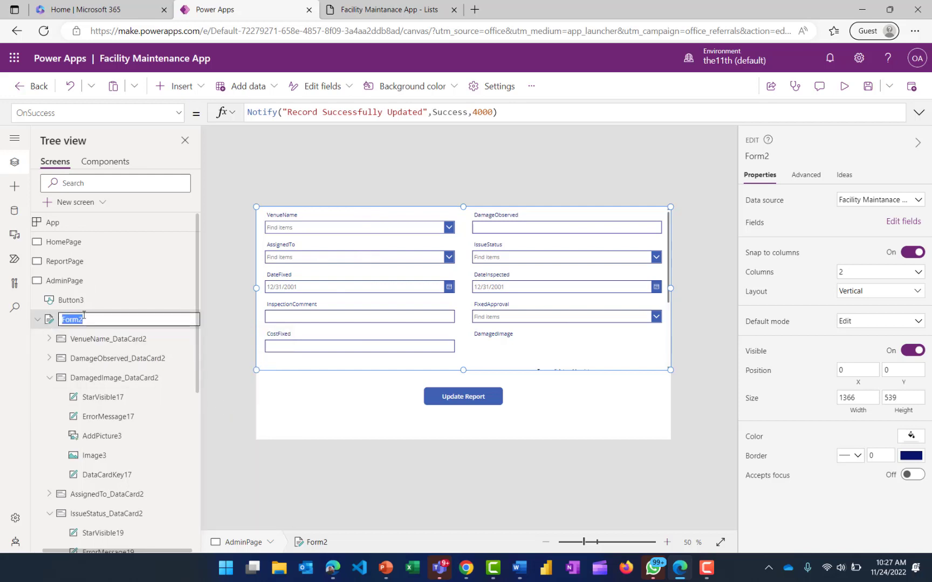
type("Admin")
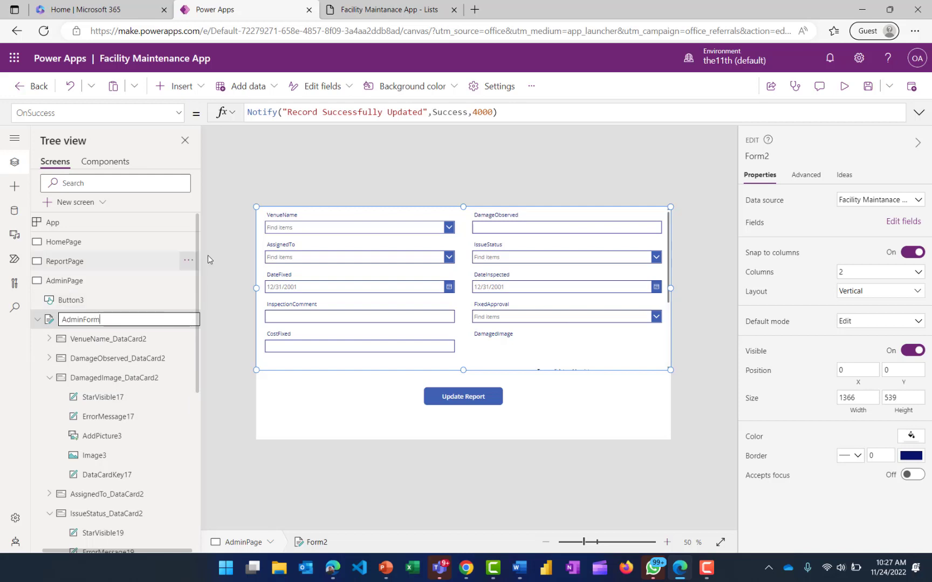
left_click(228, 254)
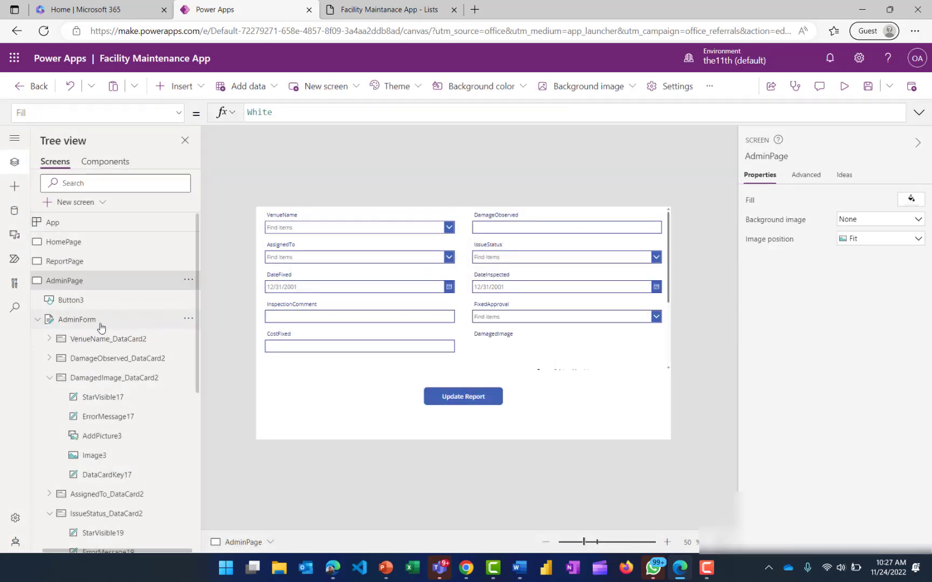
- Set the Item property of AdminForm on the AdminPage screen to Gallery1.Selected
left_click(100, 325)
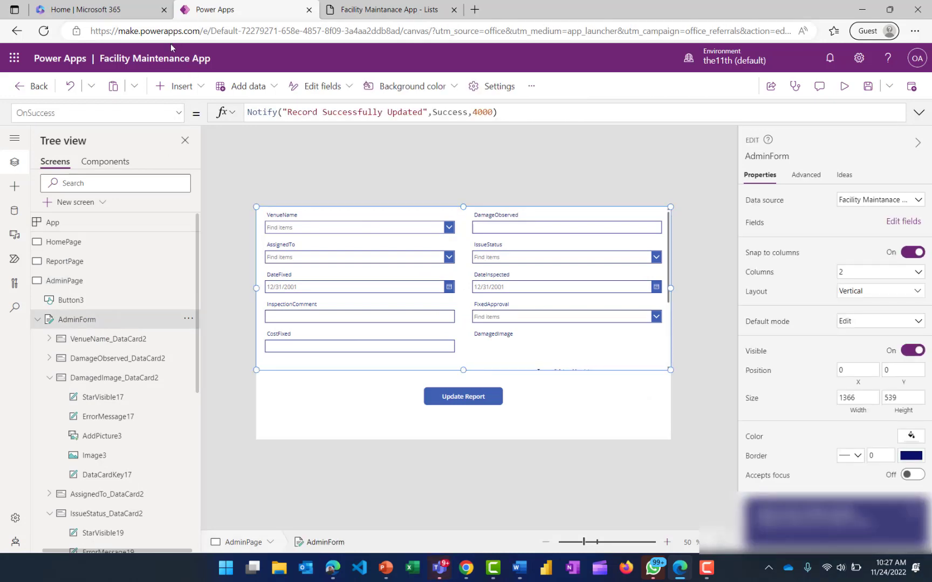
left_click(178, 114)
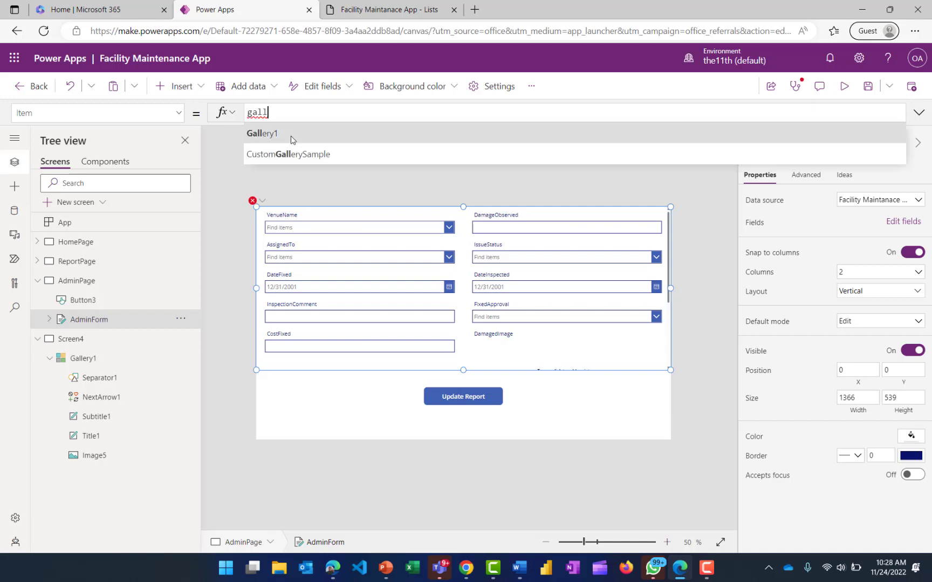
left_click(291, 135)
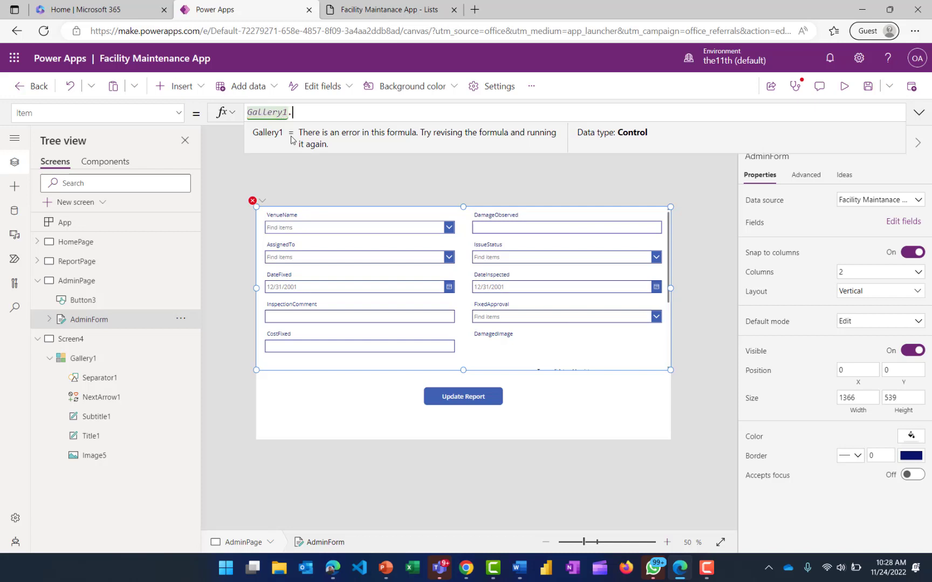
type(".")
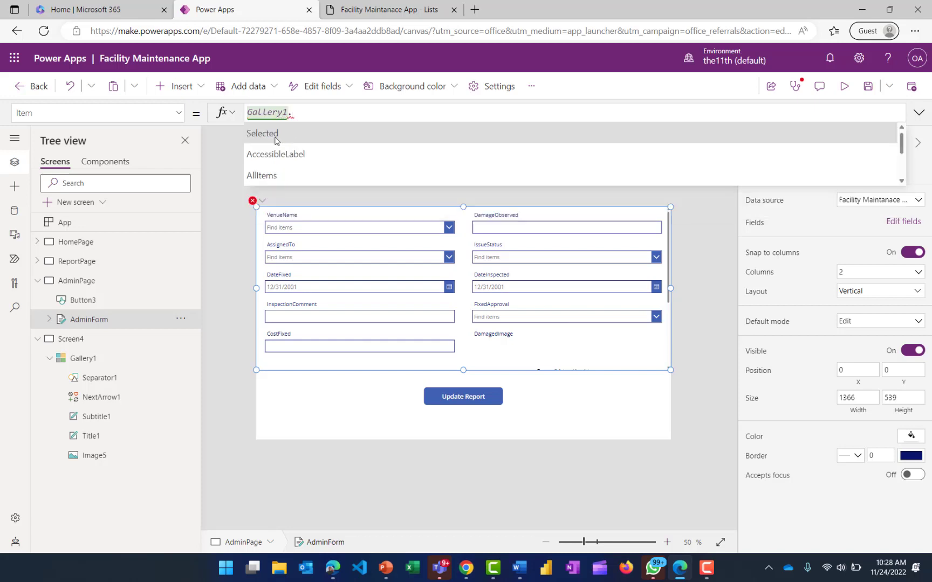
left_click(275, 135)
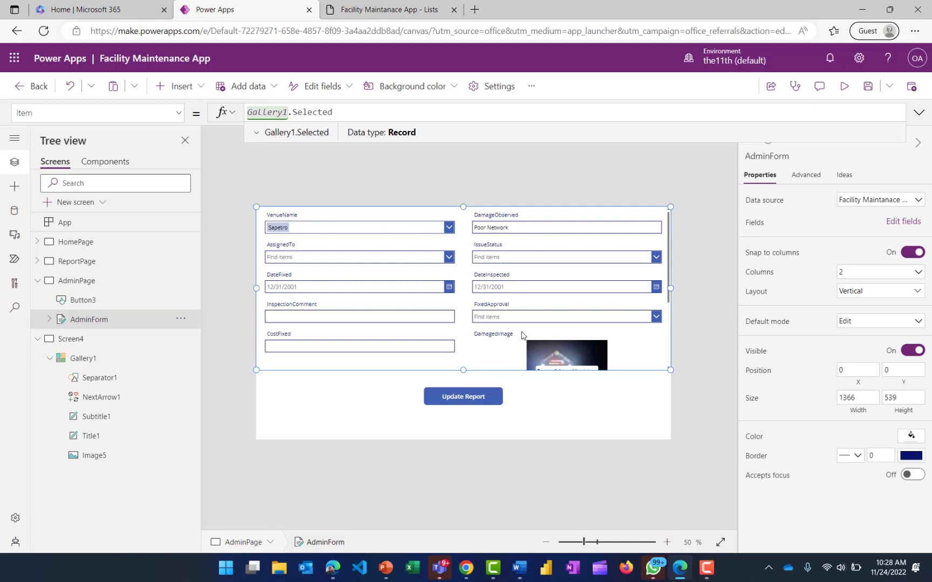
- Rename the gallery screen Screen4 as AdminDetailScreen, then return to AdminPage
left_click(37, 281)
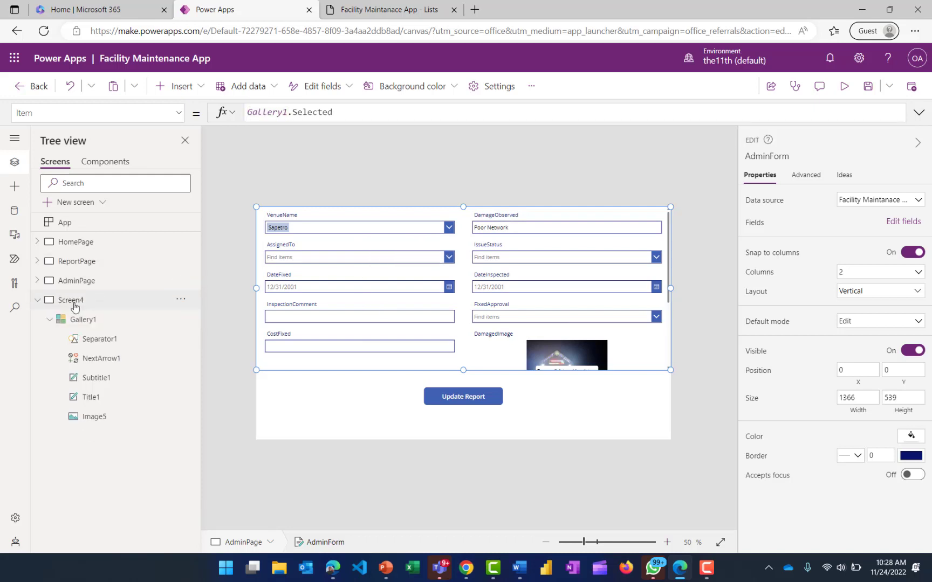
left_click(88, 302)
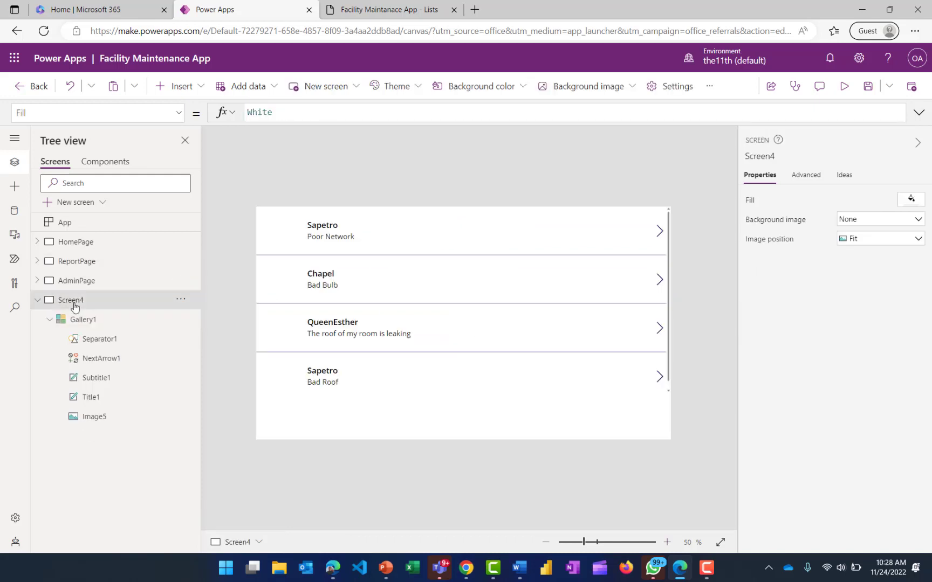
left_click(180, 300)
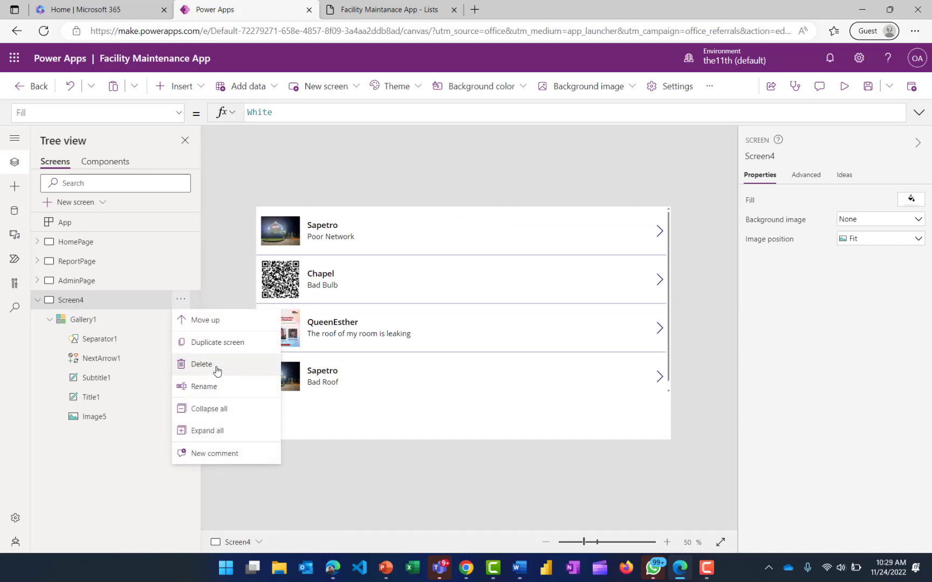
left_click(211, 387)
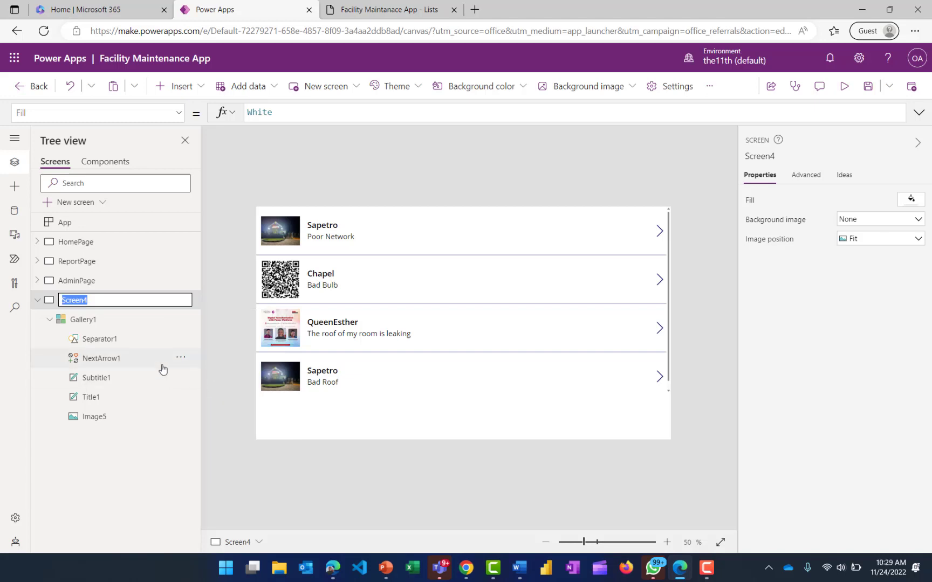
type("AdminDetail")
left_click(76, 280)
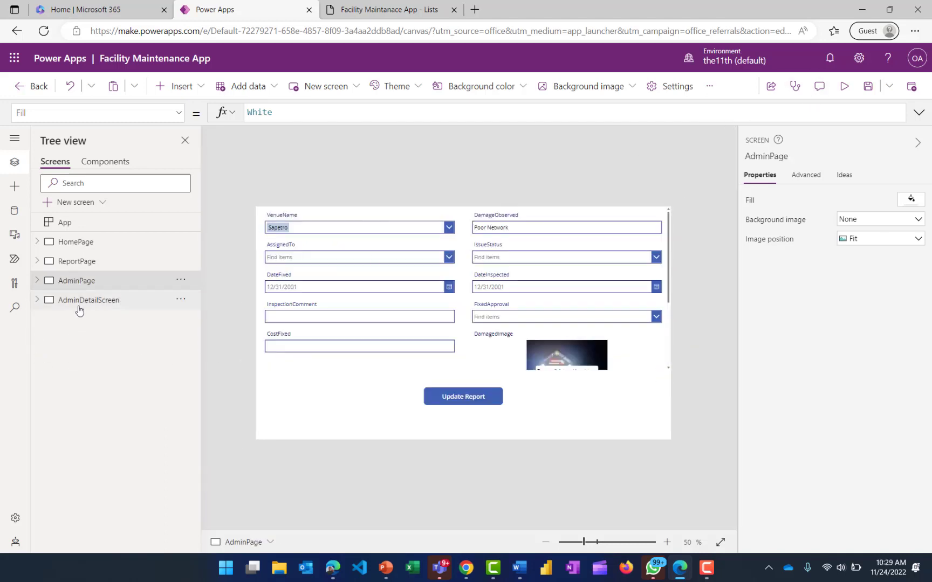
- Preview AdminDetailScreen, open the Chapel report to check it in the admin form, and close the preview
left_click(110, 301)
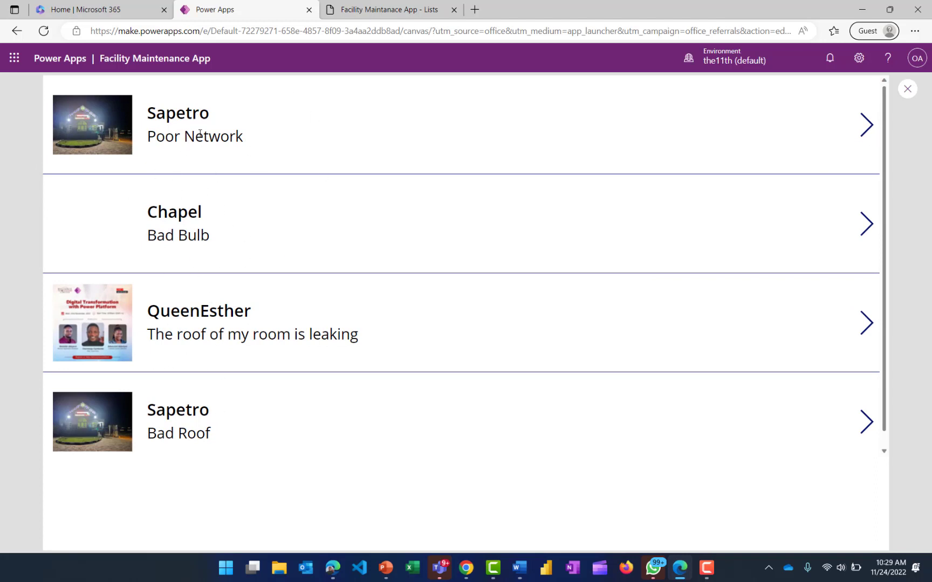
left_click(181, 226)
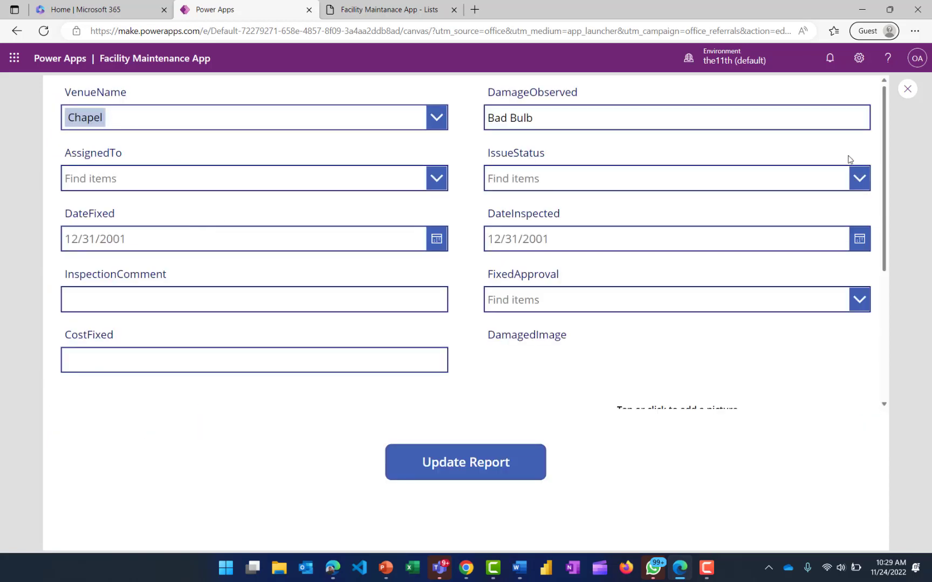
mouse_move(886, 135)
left_mouse_down()
mouse_move(887, 227)
mouse_move(889, 126)
mouse_move(878, 277)
mouse_move(879, 129)
left_mouse_up()
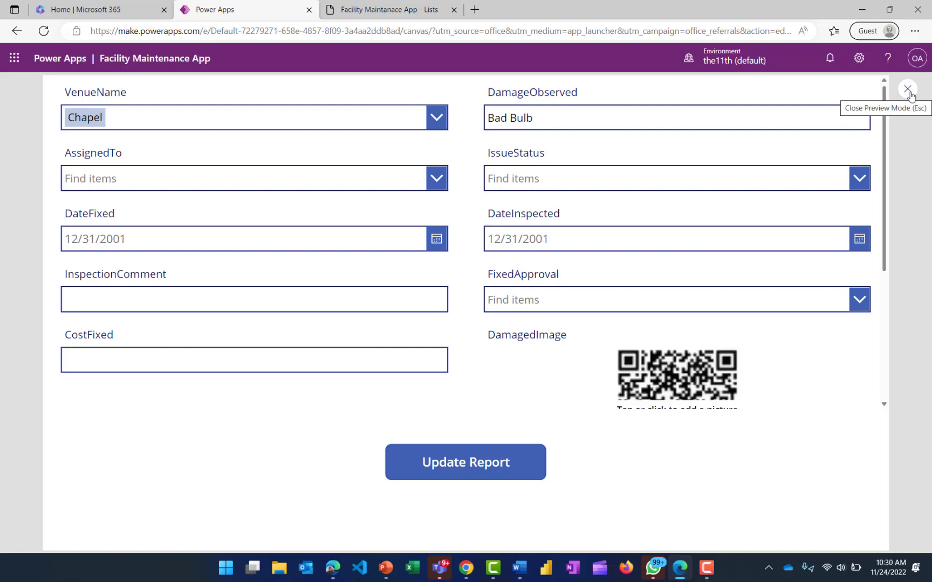
left_click(908, 89)
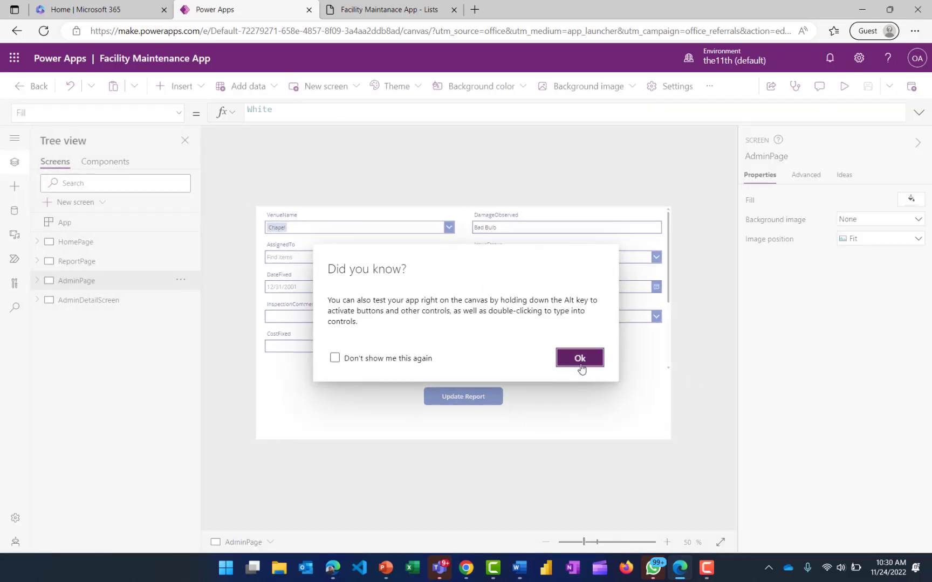
left_click(581, 366)
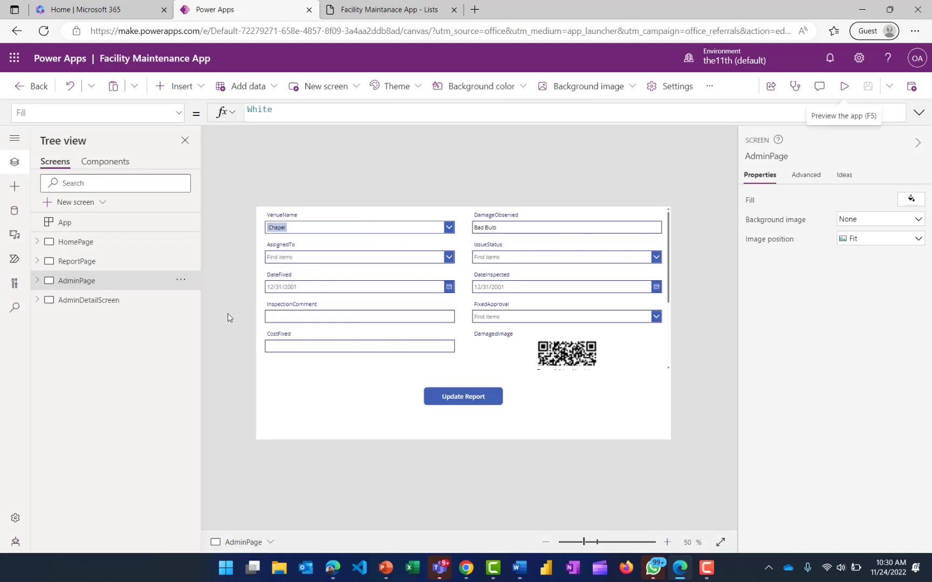
- Duplicate the Report button on HomePage and place the copy level with the original at about X 55, Y 546
left_click(108, 242)
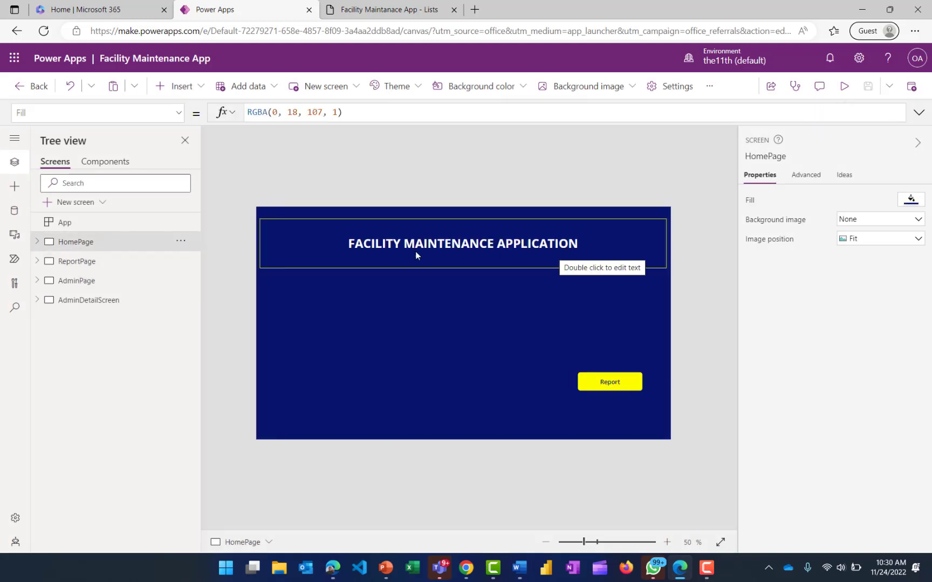
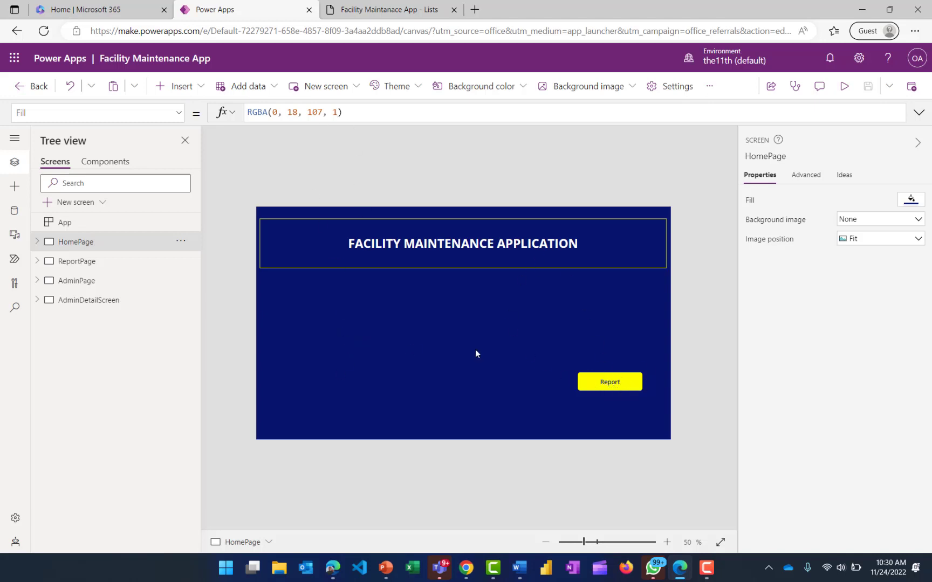
left_click(613, 388)
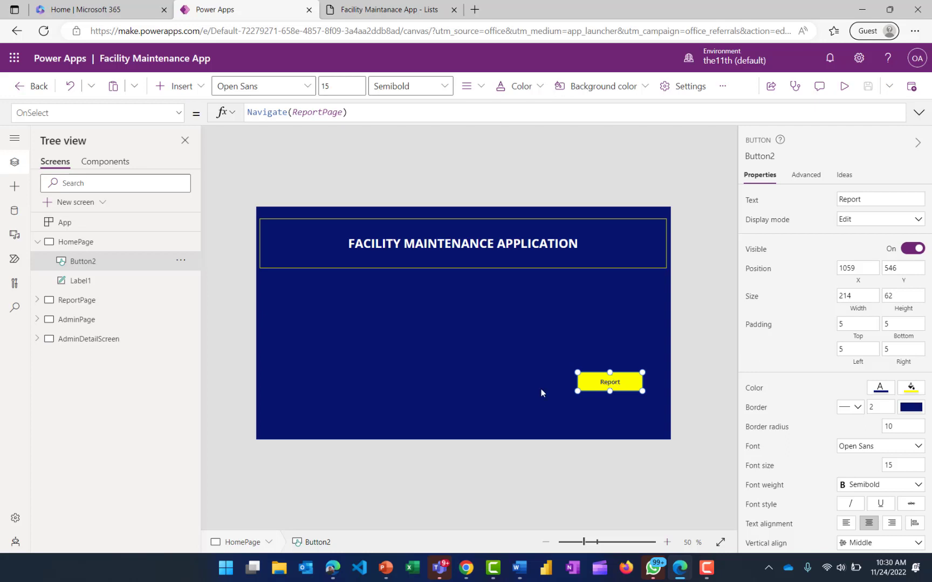
left_click(491, 380)
left_click(615, 376)
key("ctrl+c")
key("ctrl+v")
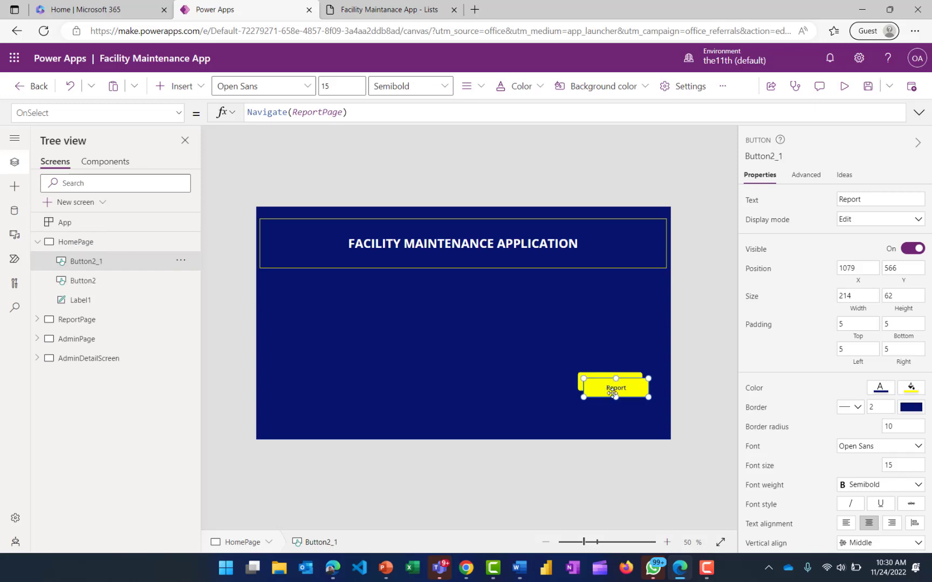
left_click_drag(615, 376, 300, 388)
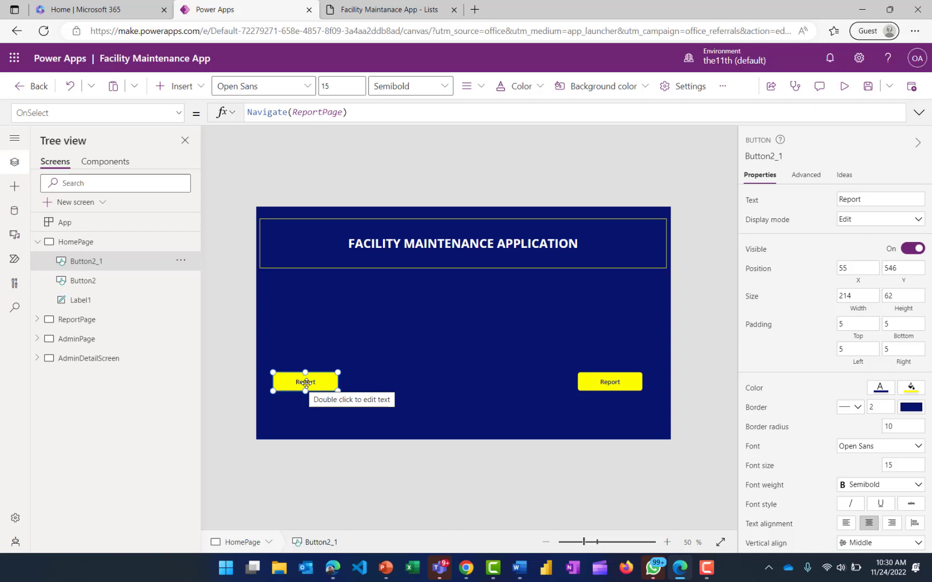
- Set the copied button's text to Update Report
left_click(868, 200)
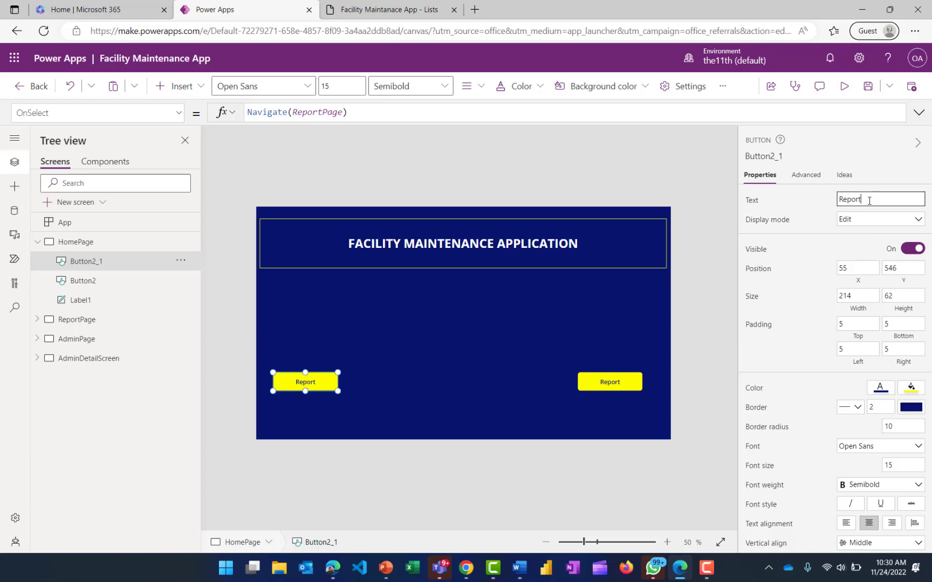
left_click(839, 200)
type("Update")
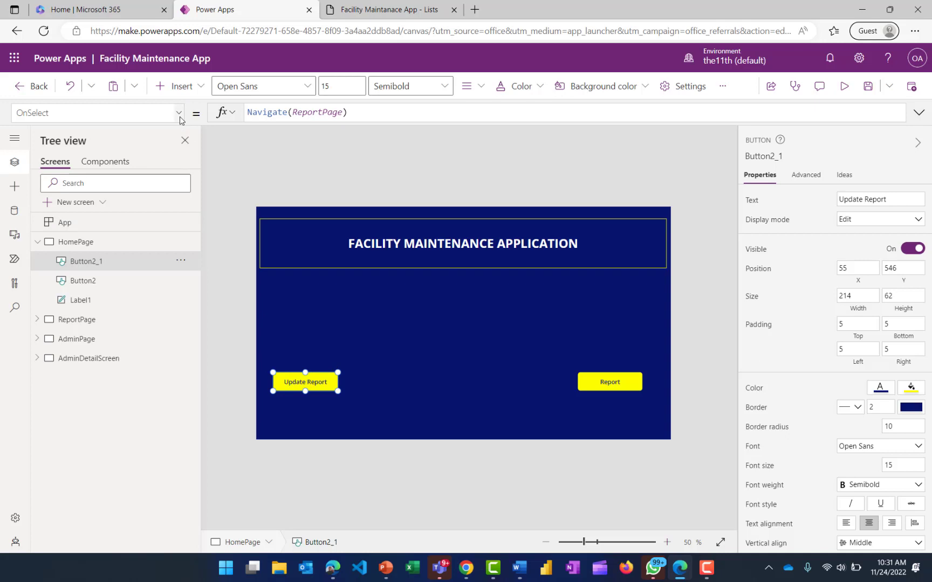
- Replace the Update Report button's Visible formula with User().Email
left_click(180, 116)
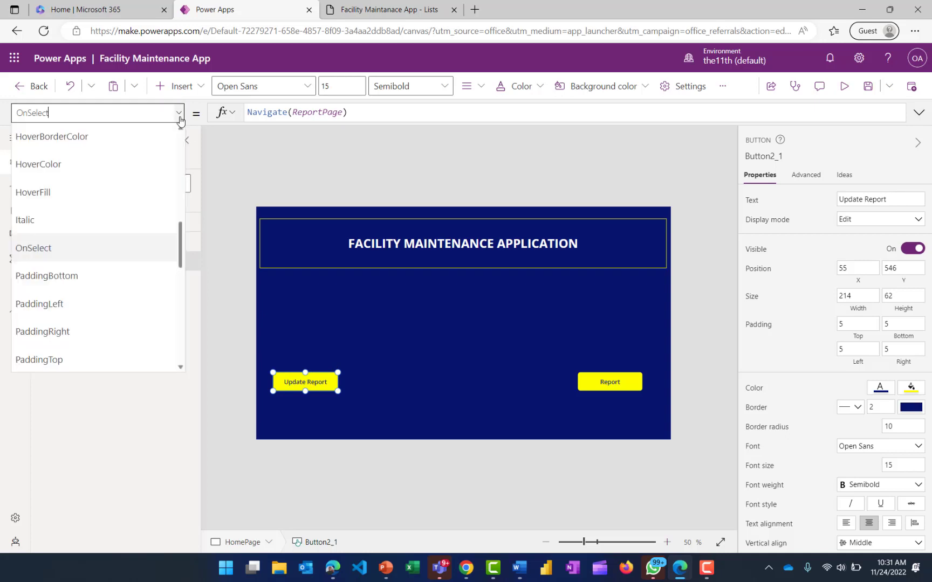
left_click_drag(183, 246, 165, 350)
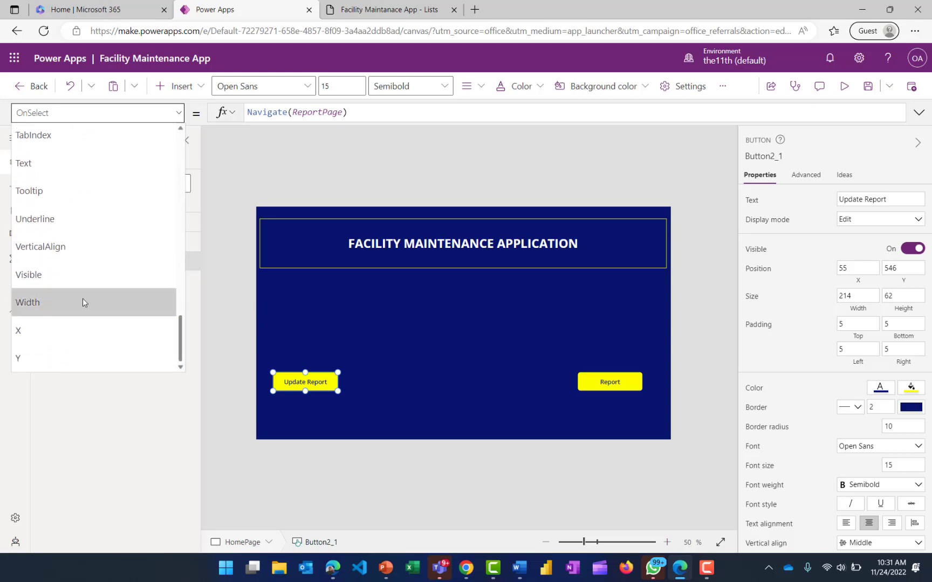
left_click(53, 277)
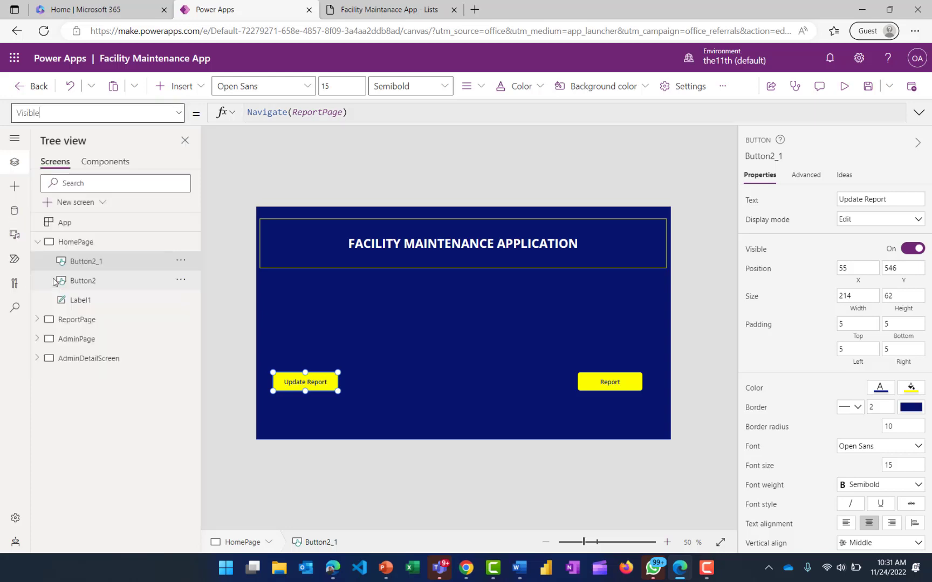
left_click(270, 112)
key("BackSpace")
key("BackSpace")
key("BackSpace")
key("BackSpace")
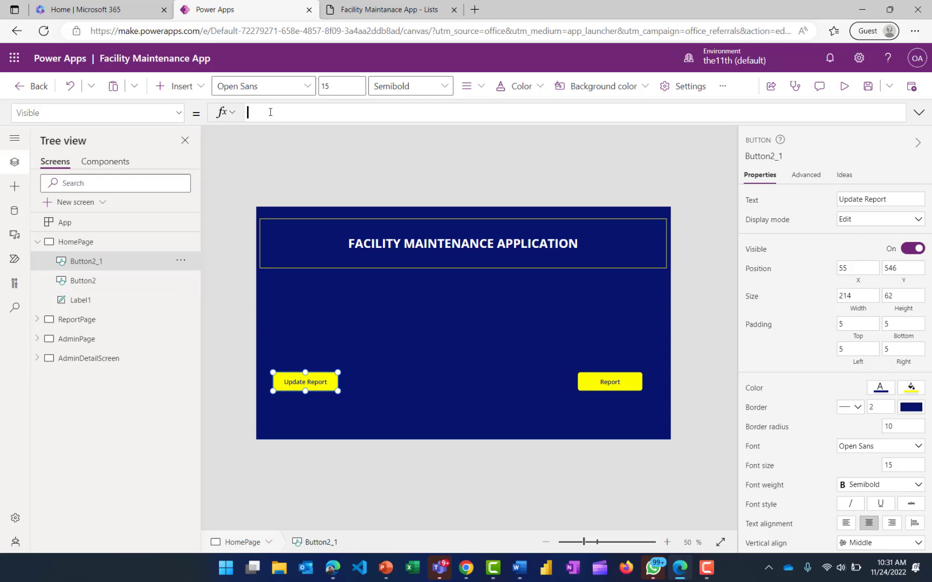
type("USer")
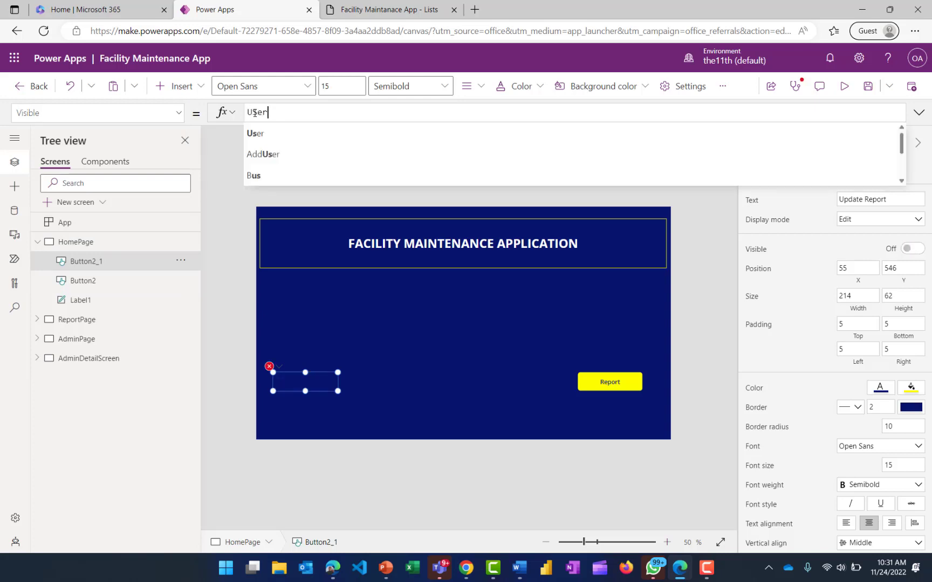
left_click(280, 134)
type("(")
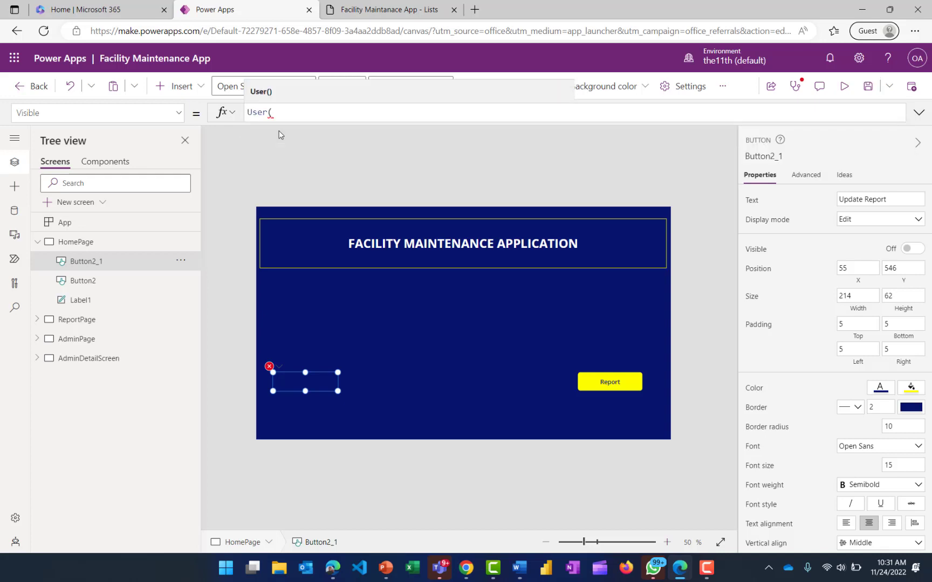
type(")")
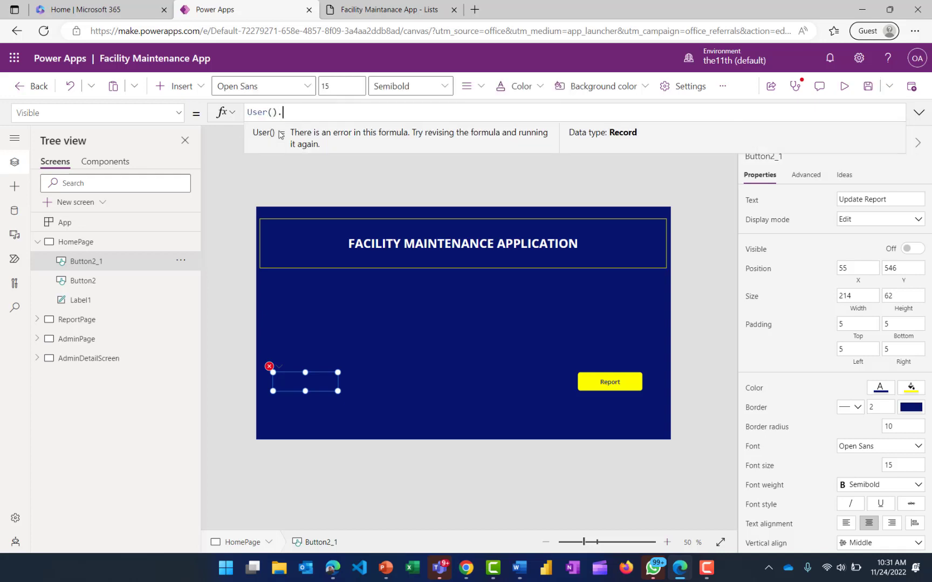
type(".Email")
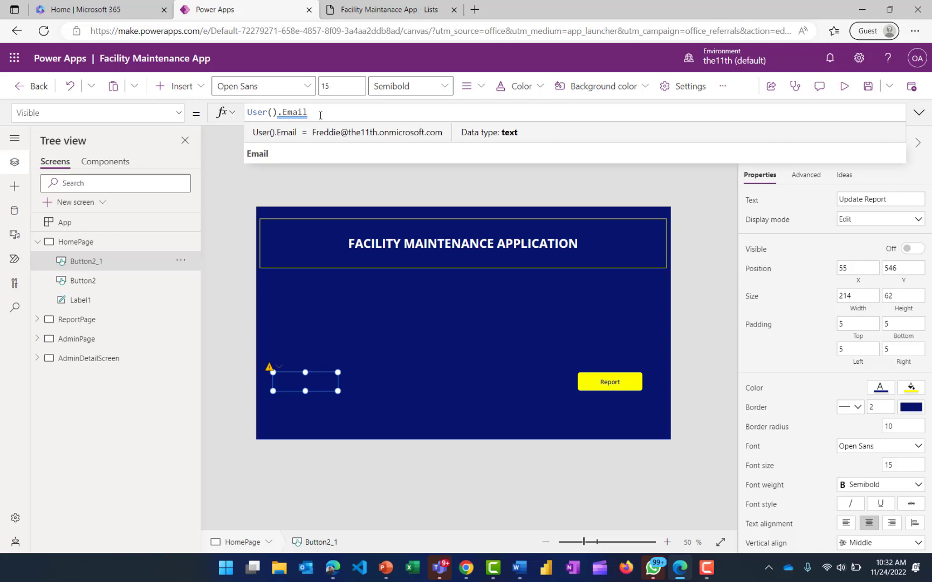
- Complete the Update Report button's Visible formula so User().Email is compared with the signed-in administrator's email, copied from the account details
type("=")
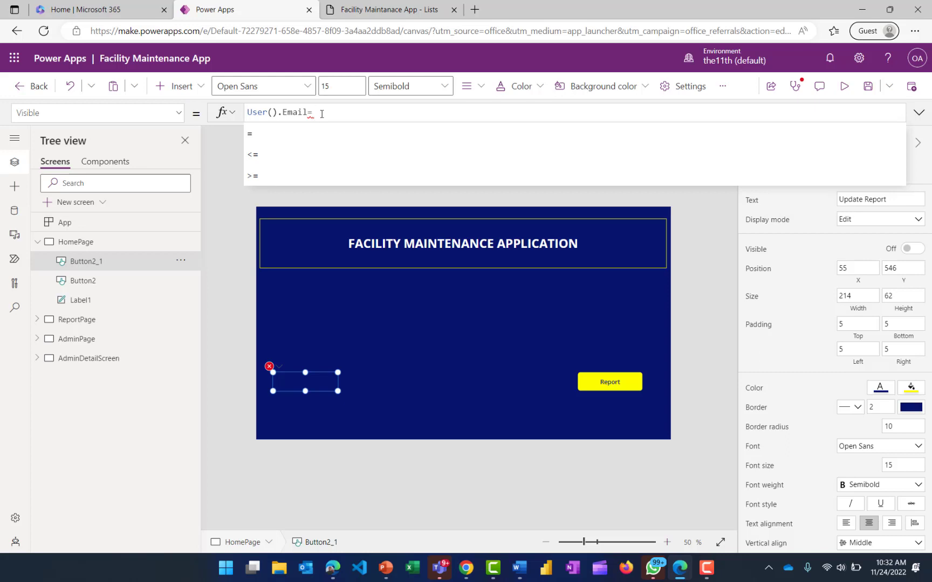
type("\"\"")
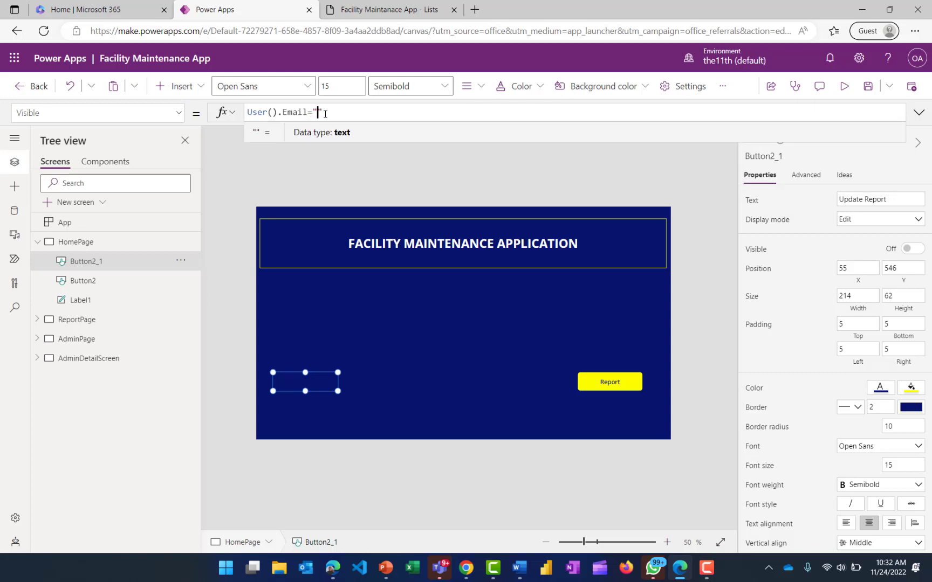
type("Frem")
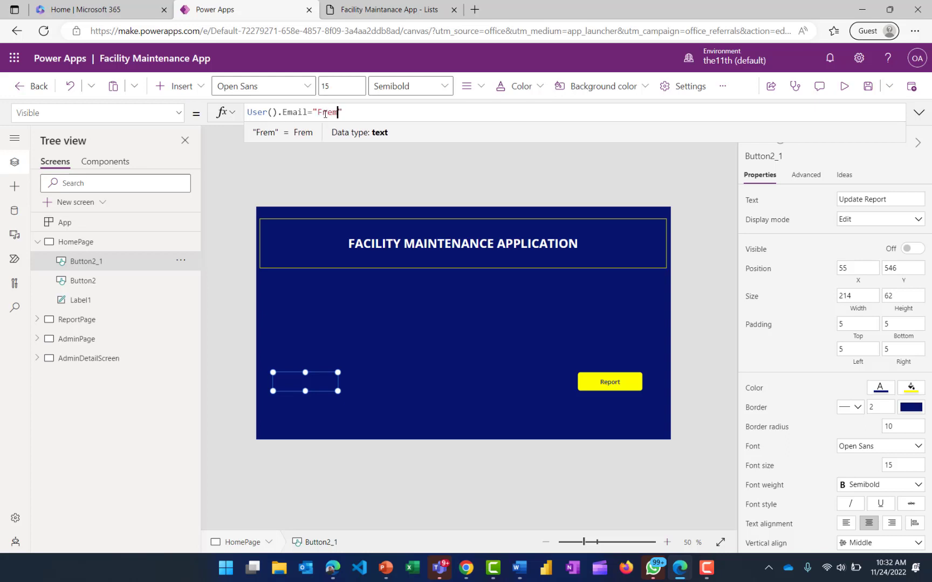
key("BackSpace")
type("ddi")
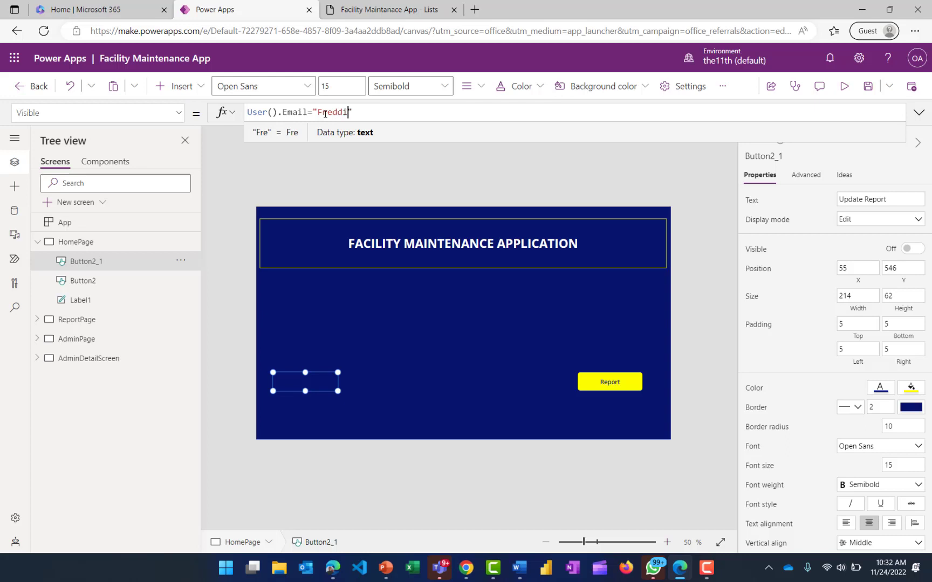
type("e")
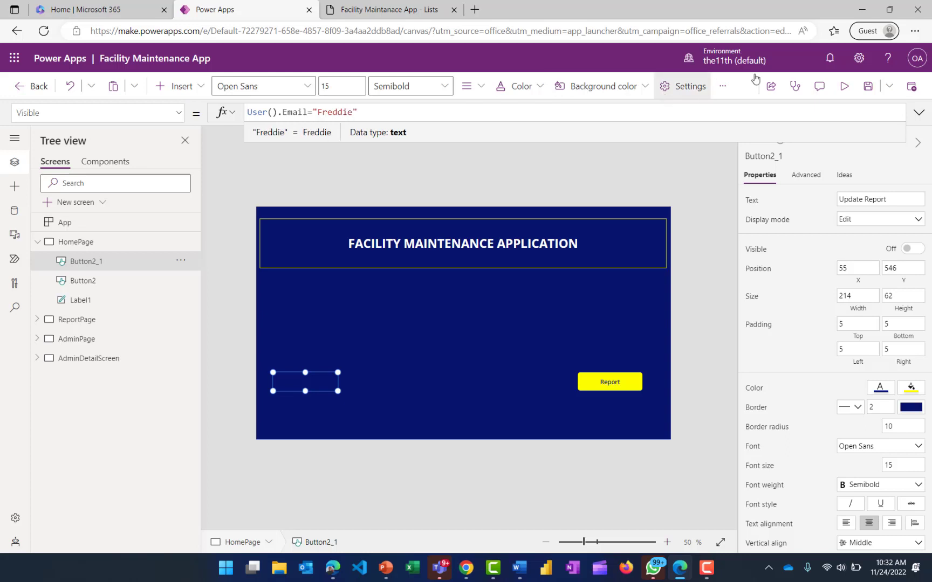
left_click(917, 60)
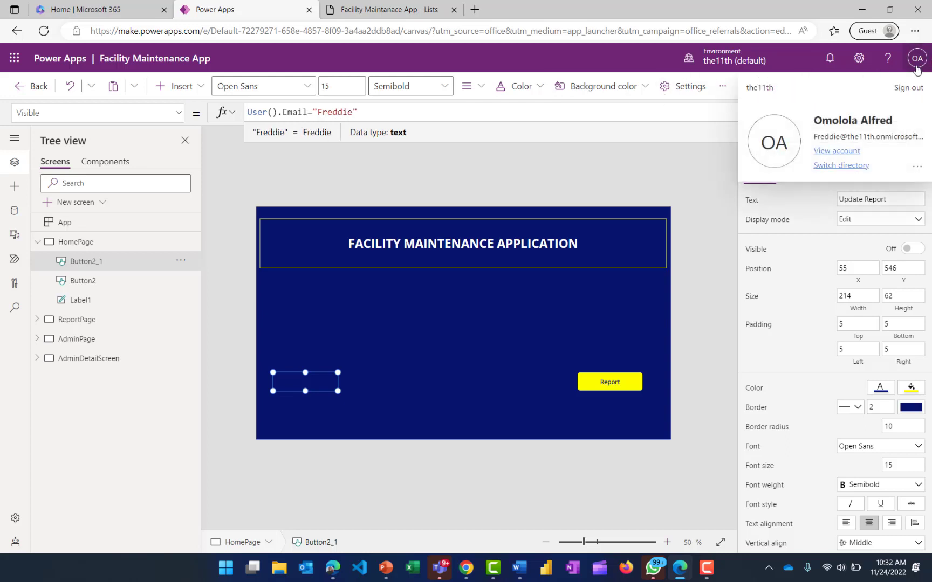
left_click_drag(814, 138, 929, 135)
key("ctrl+c")
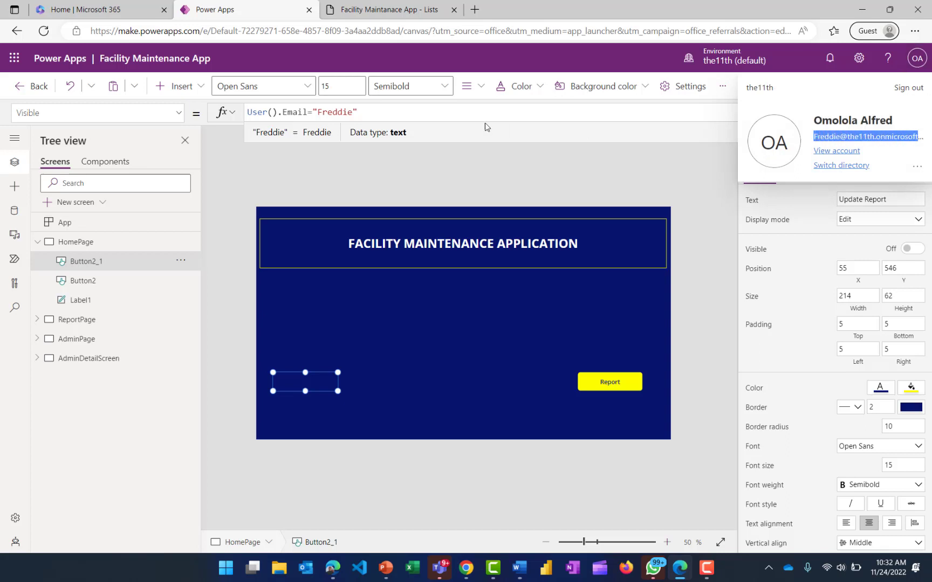
left_click_drag(353, 112, 319, 112)
key("ctrl+v")
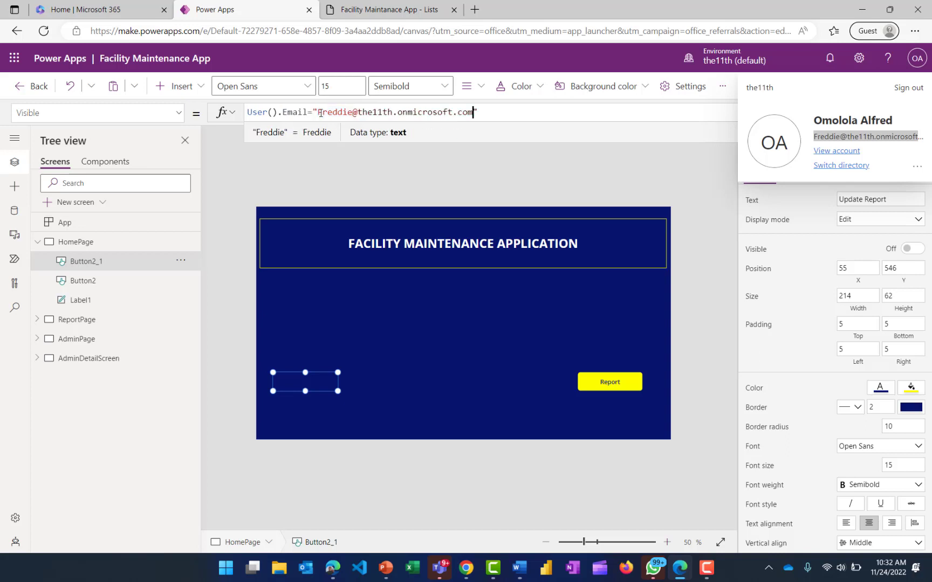
left_click(709, 151)
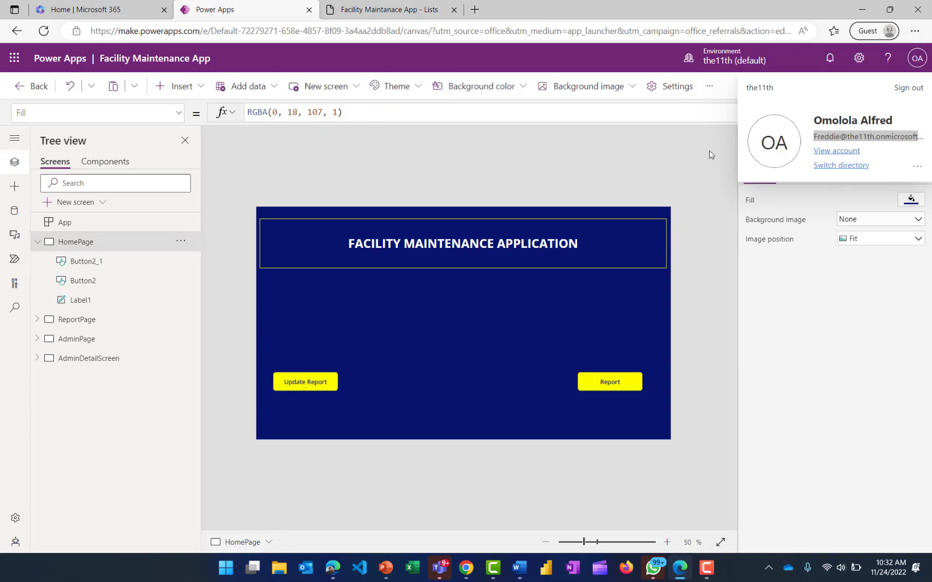
- Set the OnSelect formula of HomePage's Update Report button to Navigate(AdminDetailScreen)
left_click(297, 387)
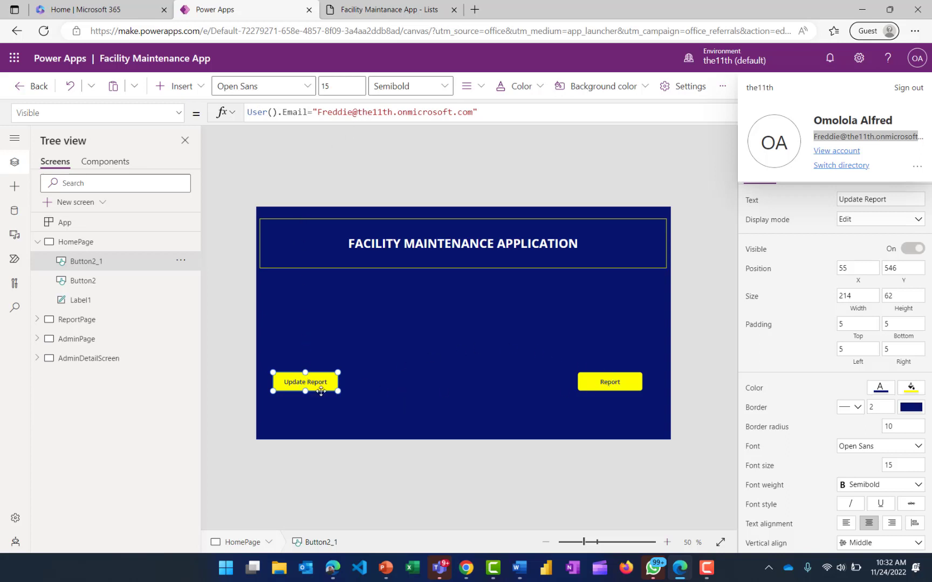
left_click(375, 302)
left_click(310, 379)
left_click(176, 115)
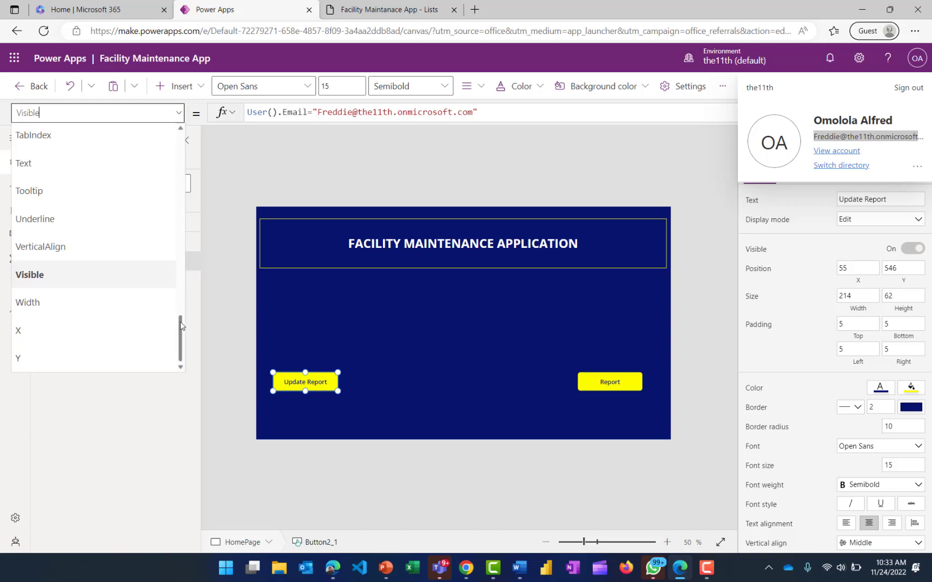
left_click_drag(181, 324, 178, 155)
scroll(175, 177, "down", 7)
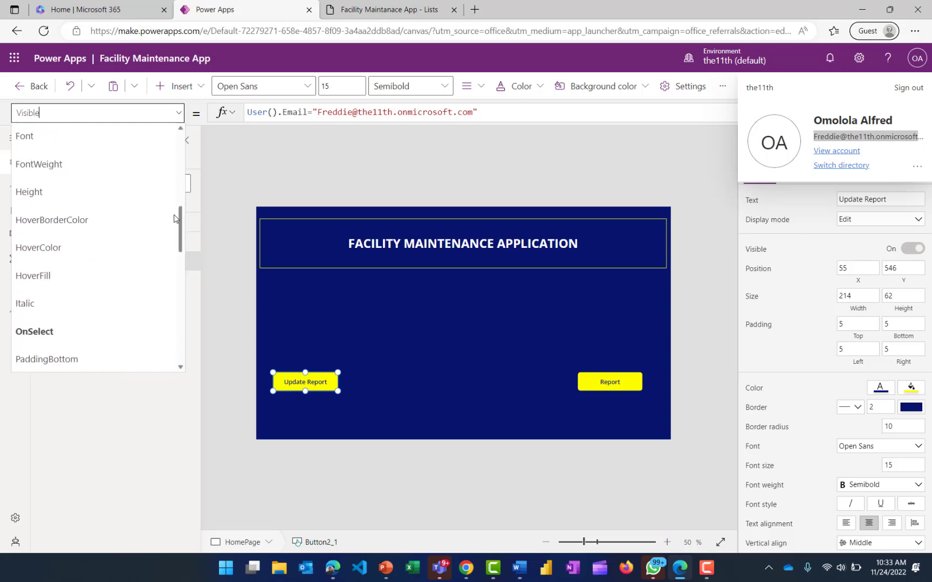
left_click(96, 221)
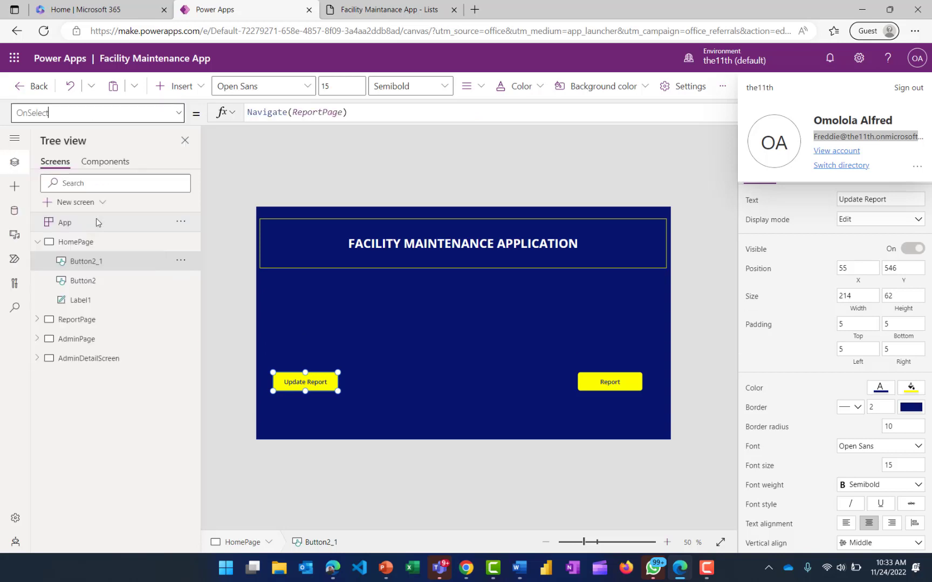
double_click(341, 112)
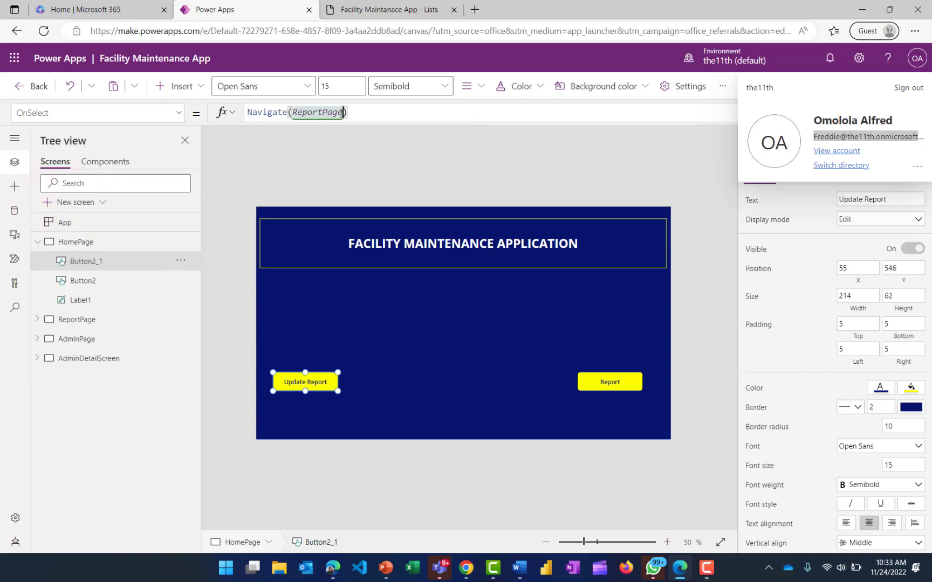
left_click(342, 112)
key("BackSpace")
key("BackSpace")
key("BackSpace")
key("BackSpace")
key("BackSpace")
key("BackSpace")
key("BackSpace")
key("BackSpace")
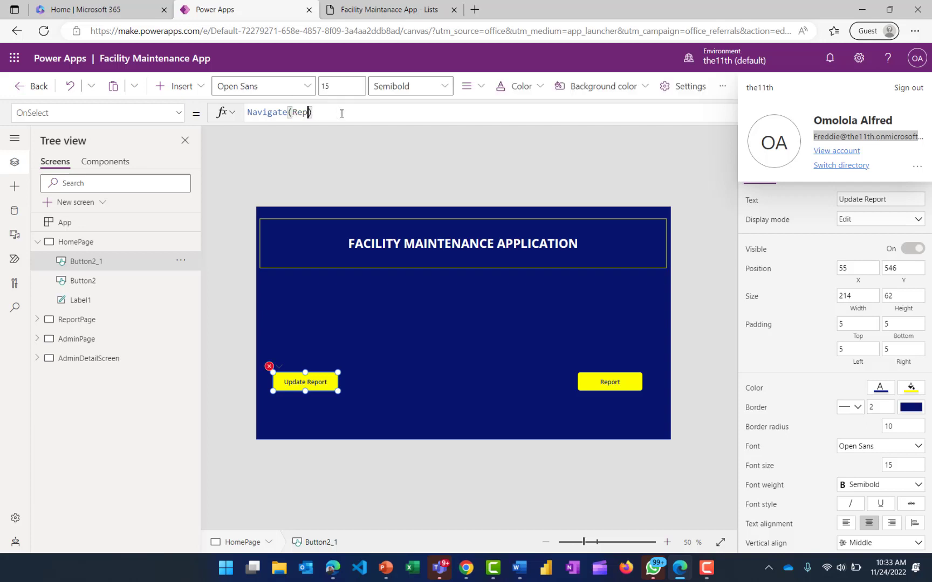
key("BackSpace")
key("BackSpace")
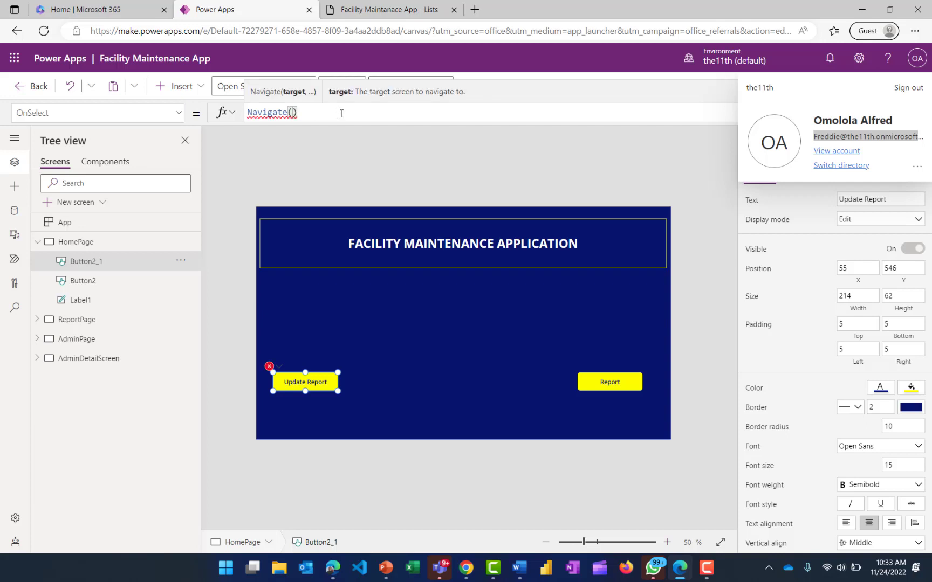
type("Admin")
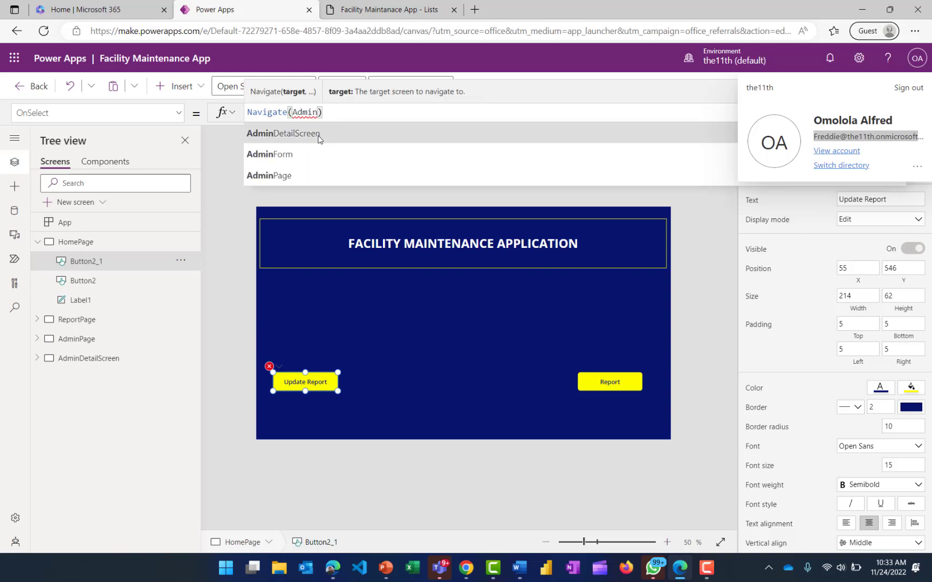
left_click(318, 136)
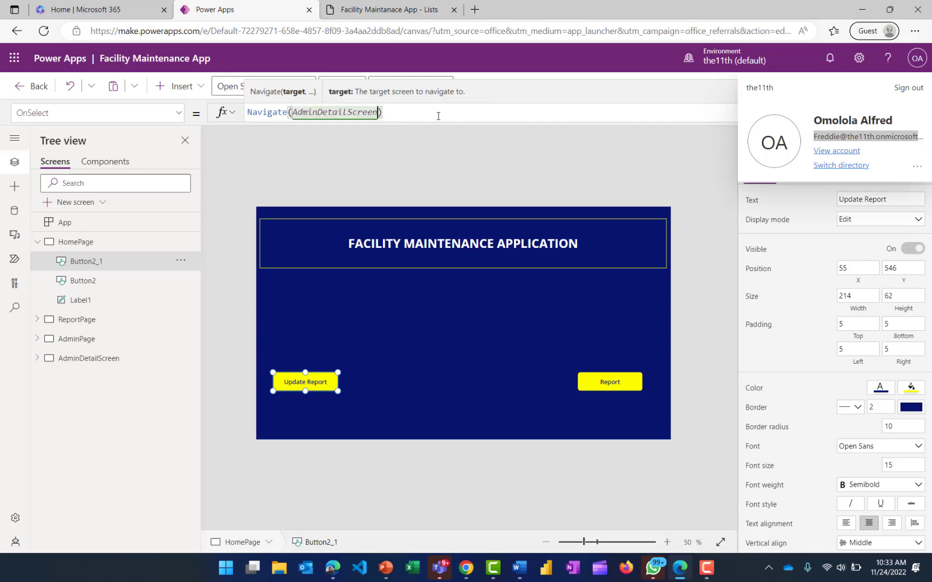
left_click(496, 181)
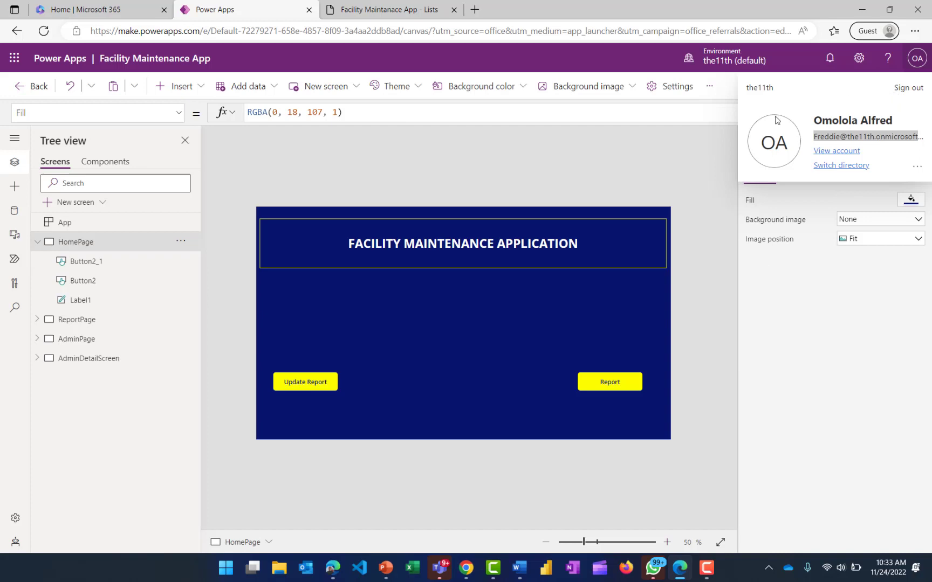
- Close the account details, preview HomePage, and follow Update Report to open the Chapel report in the admin form
left_click(912, 64)
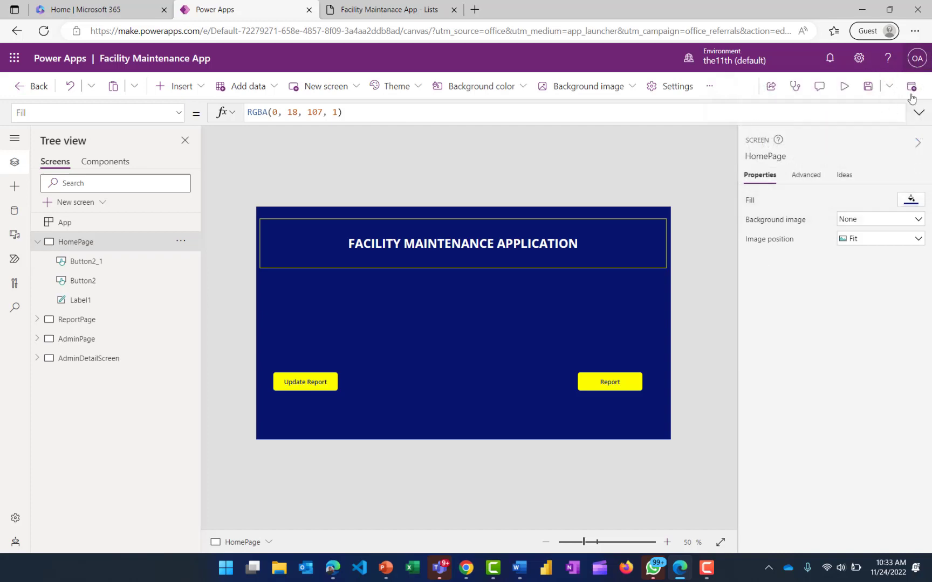
left_click(844, 87)
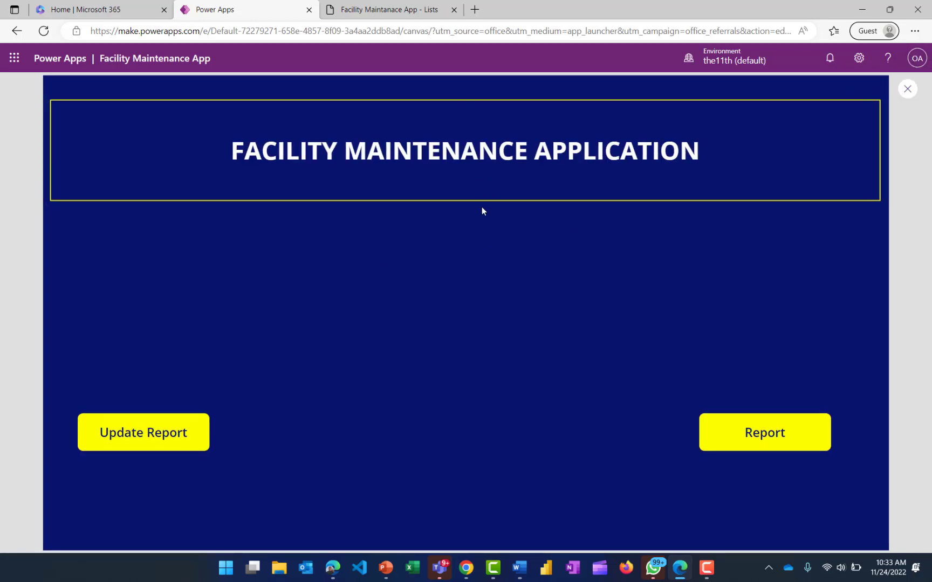
left_click(167, 451)
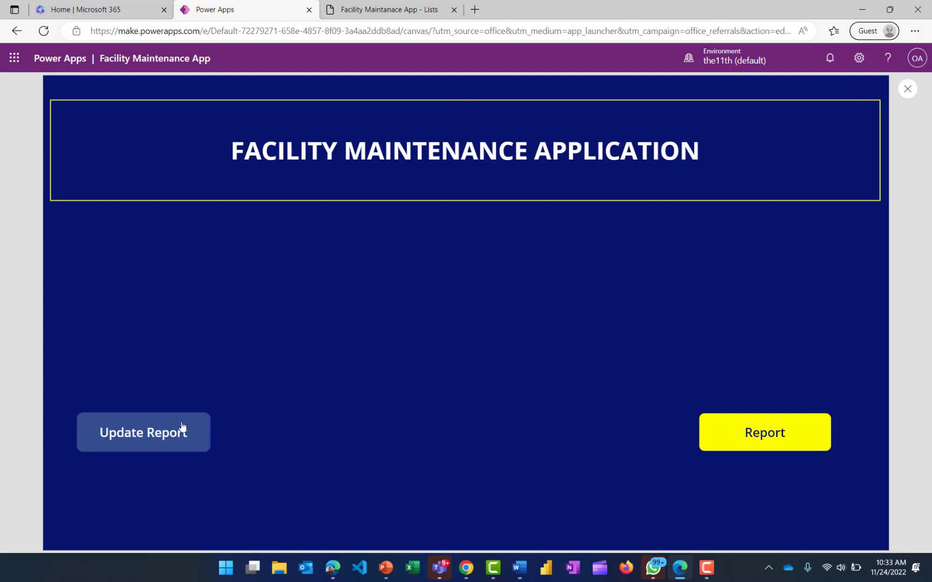
left_click(160, 435)
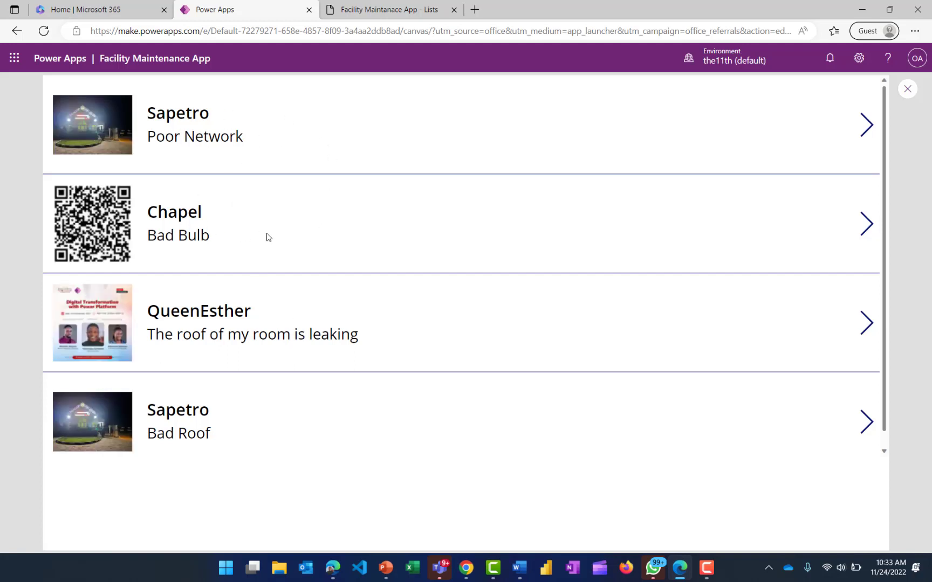
left_click(186, 205)
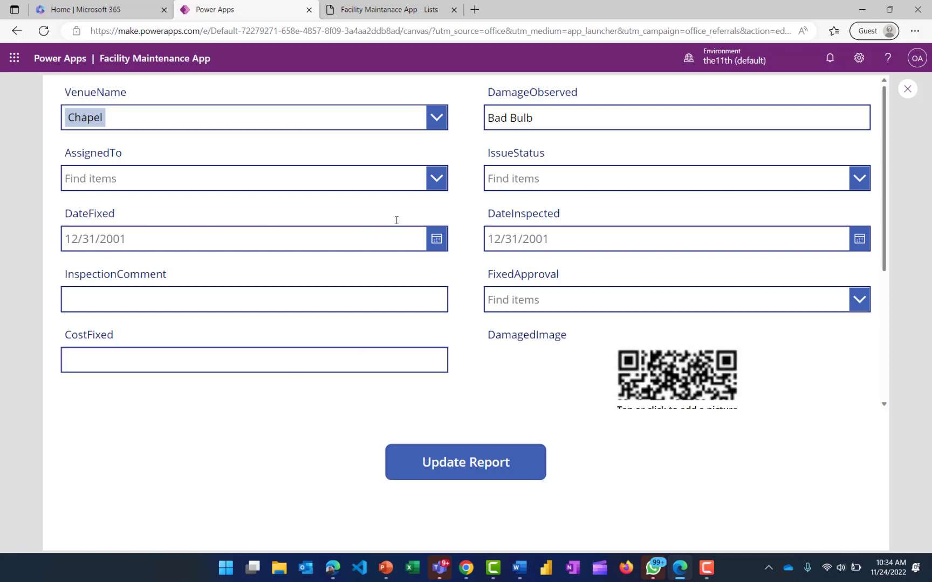
- Assign the Chapel report to a staff member in AssignedTo and set its IssueStatus to New
left_click(428, 179)
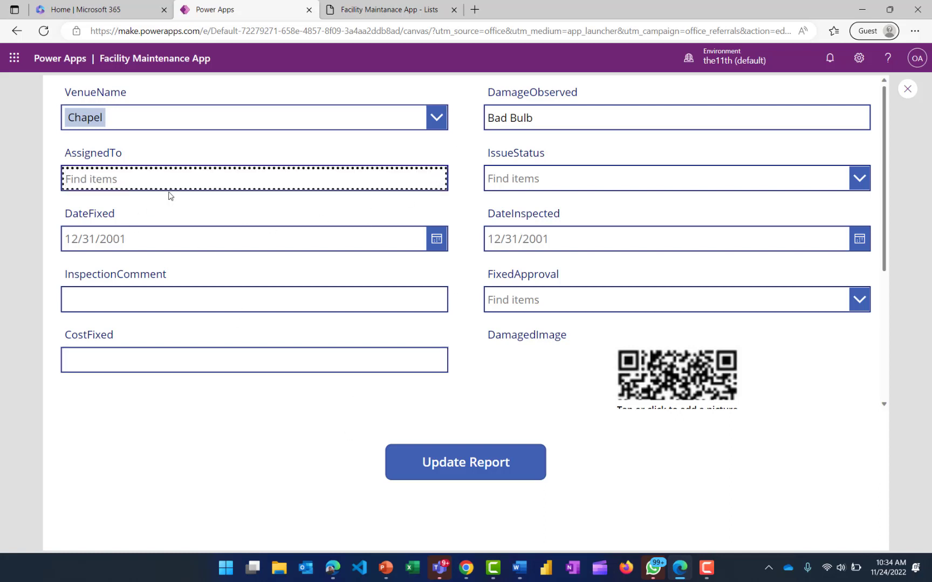
type("O")
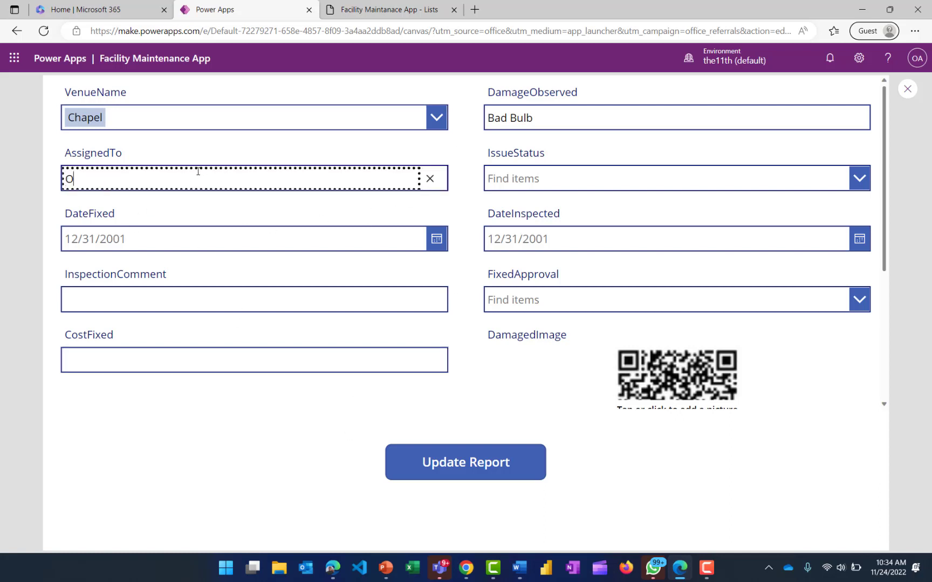
type("luwa")
left_click(150, 220)
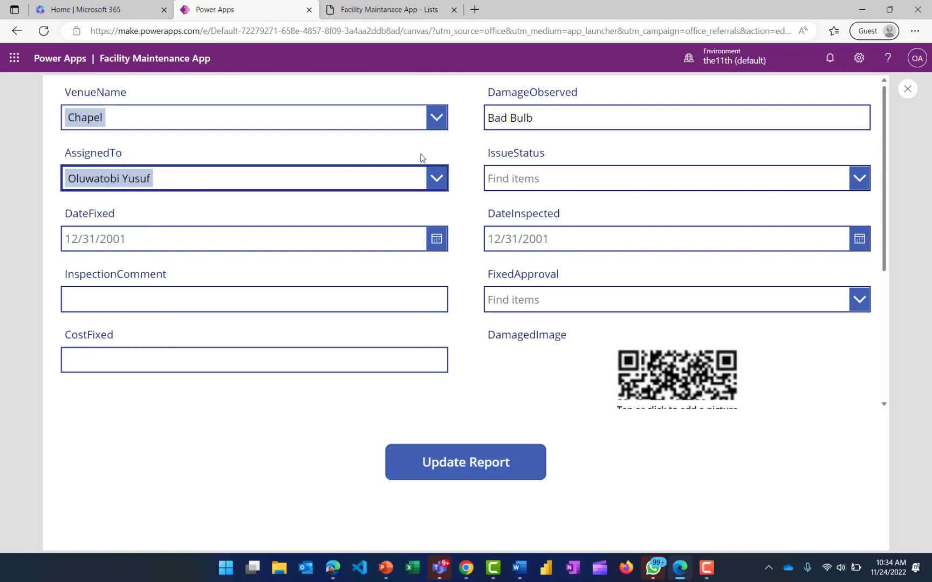
left_click(856, 181)
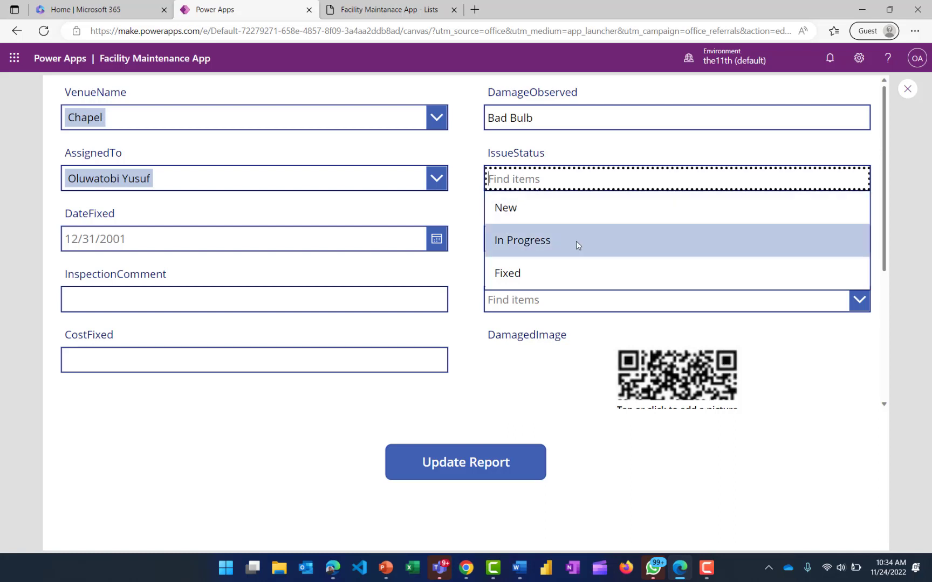
left_click(524, 214)
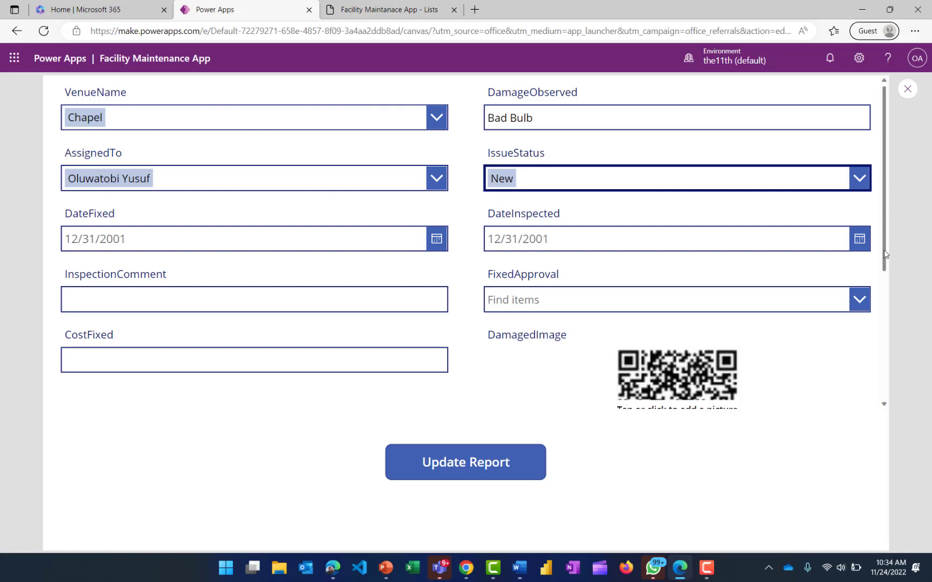
- Submit the updated Chapel report and dismiss the notification
left_click_drag(884, 252, 883, 382)
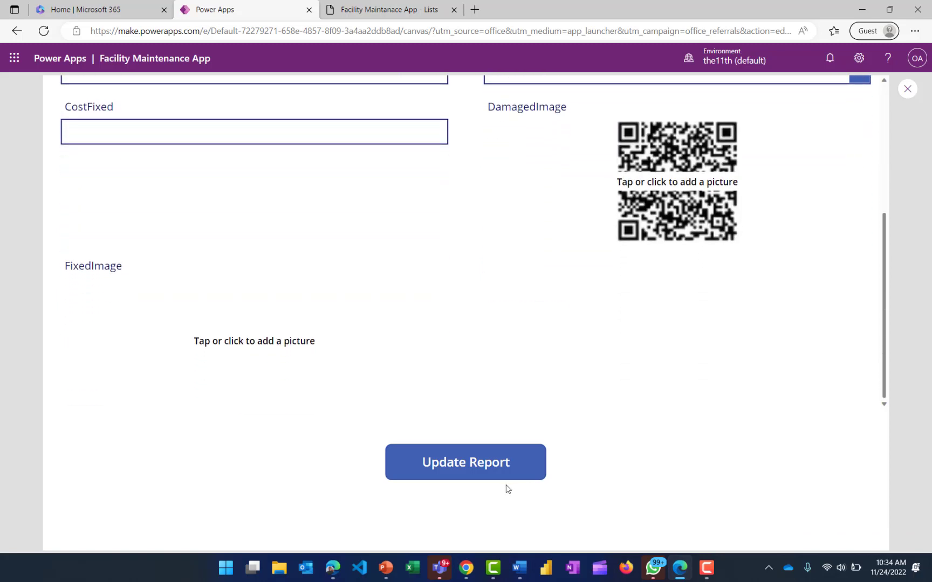
left_click(439, 462)
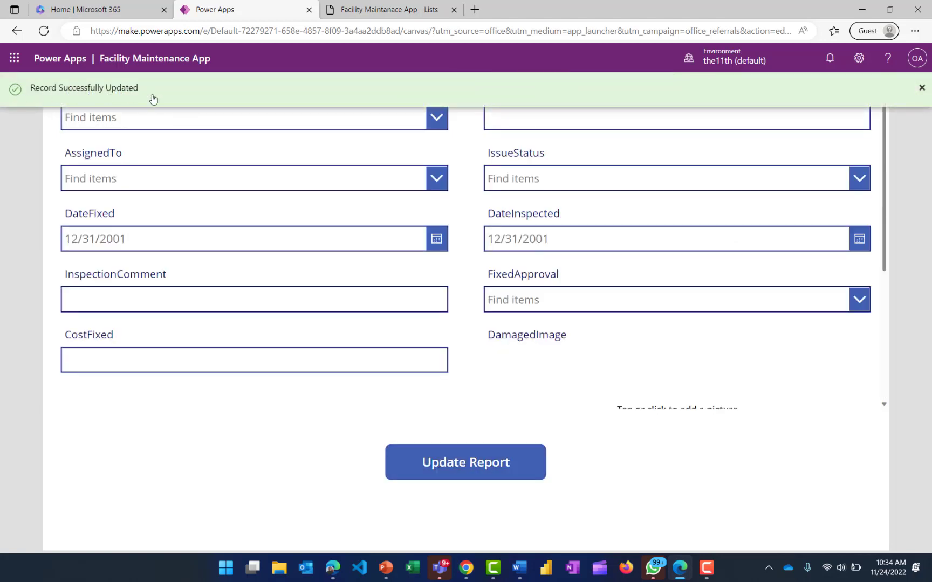
left_click(922, 90)
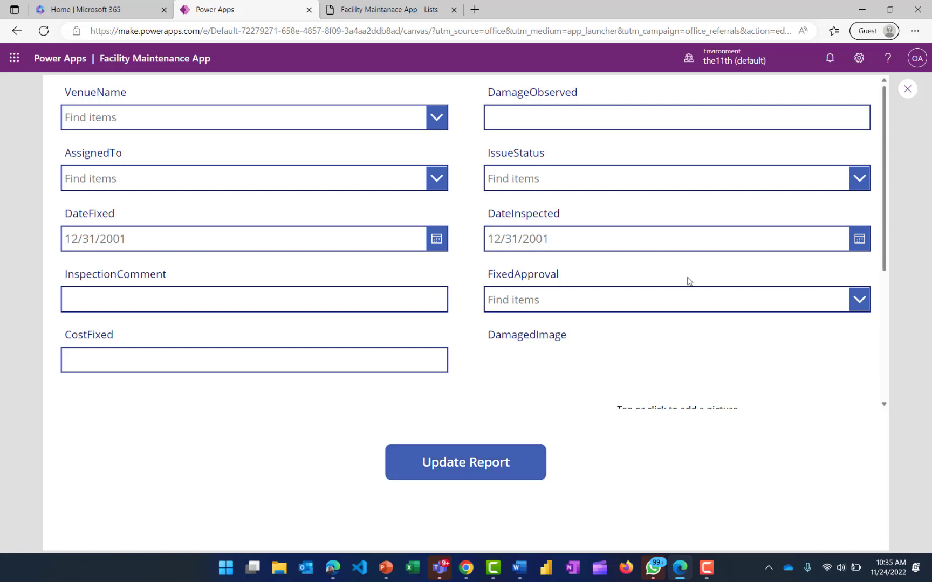
- Exit the preview and change the OnSelect formula of AdminPage's Update Report button to SubmitForm(AdminForm);Navigate(HomePage)
left_click(906, 90)
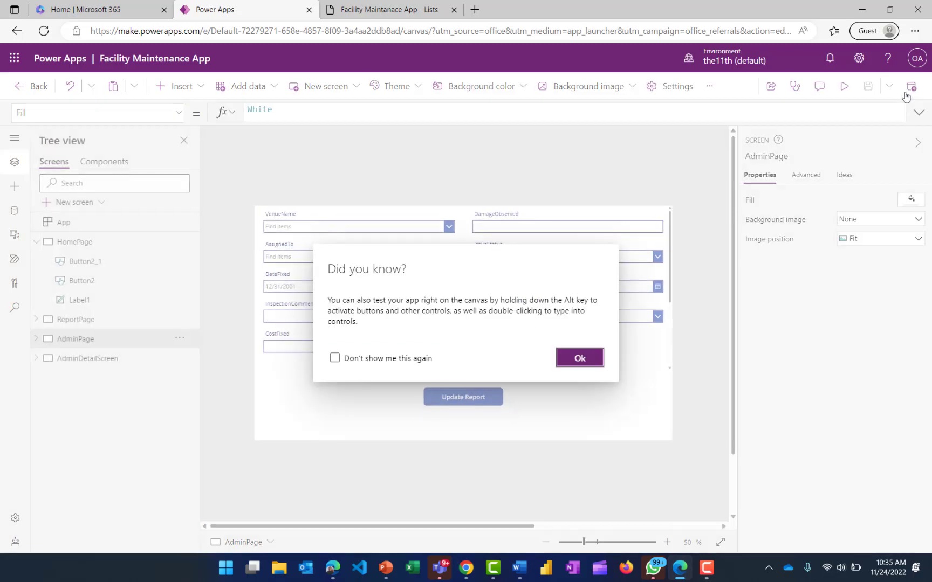
left_click(577, 357)
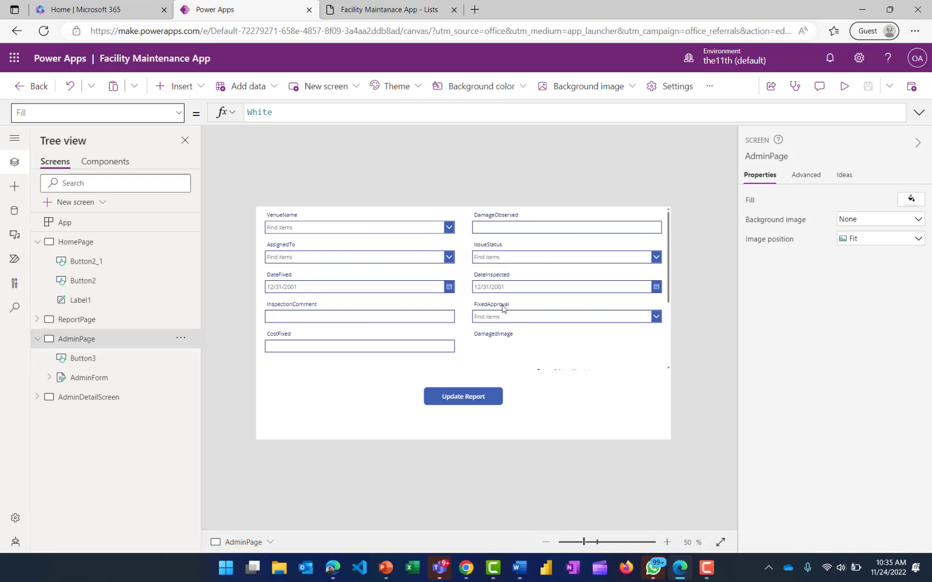
left_click(452, 399)
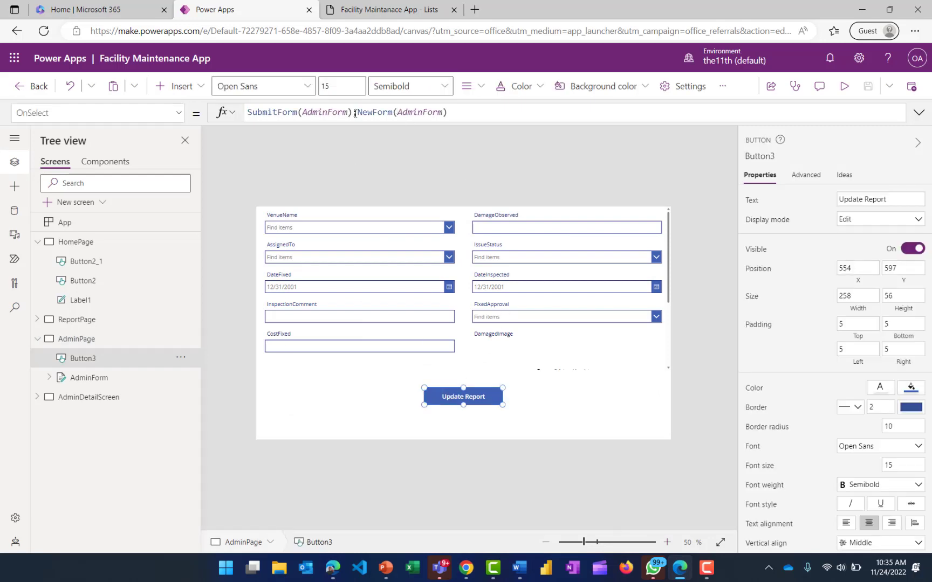
left_click(453, 111)
key("BackSpace")
key("BackSpace")
key("BackSpace")
key("BackSpace")
key("BackSpace")
key("BackSpace")
key("BackSpace")
key("BackSpace")
key("BackSpace")
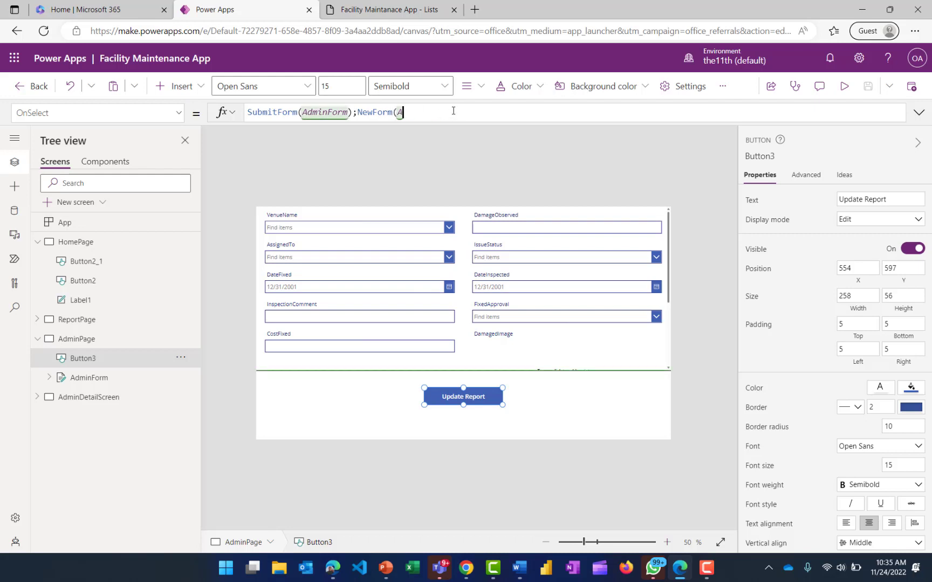
key("BackSpace")
key("BackSpace")
key("BackSpace")
key("BackSpace")
key("BackSpace")
key("BackSpace")
key("BackSpace")
type("ga")
left_click(297, 129)
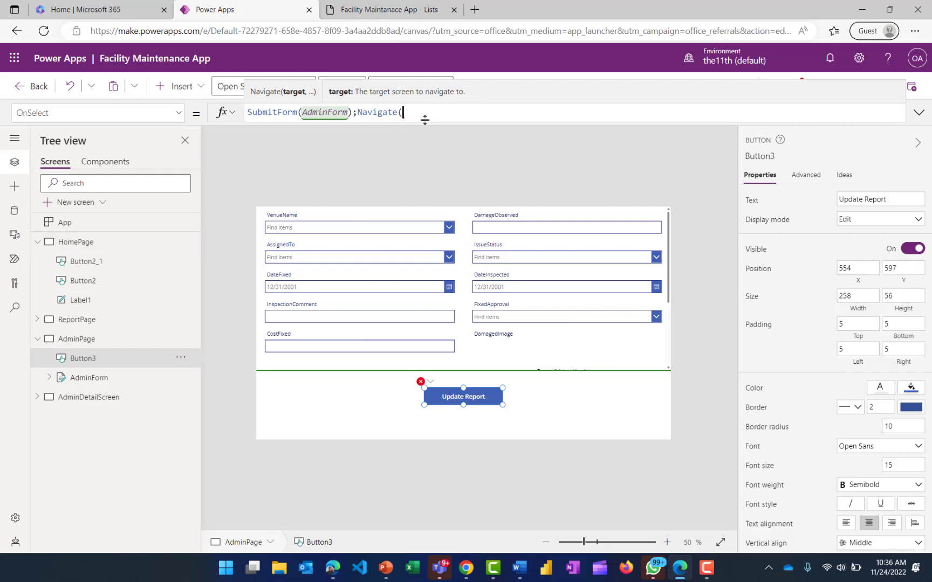
type("me")
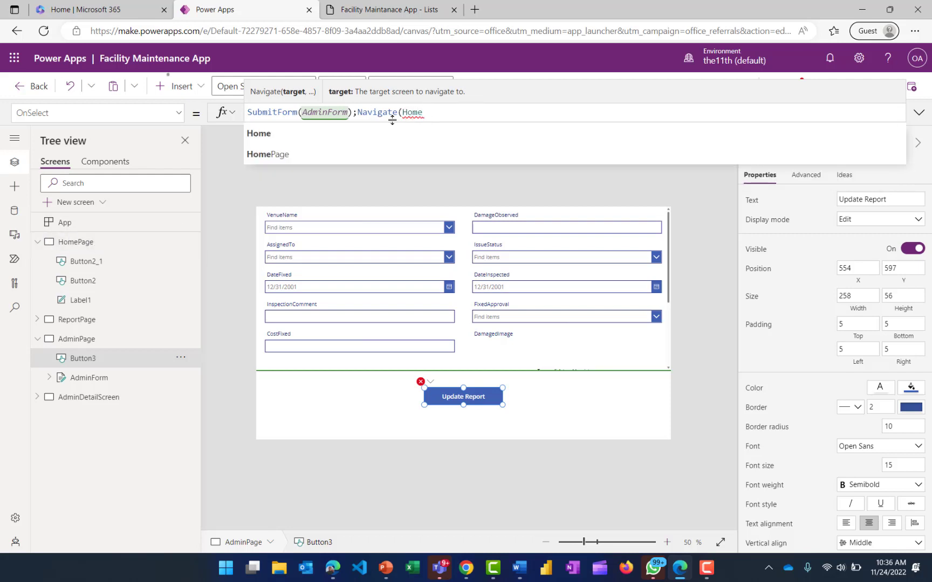
left_click(358, 153)
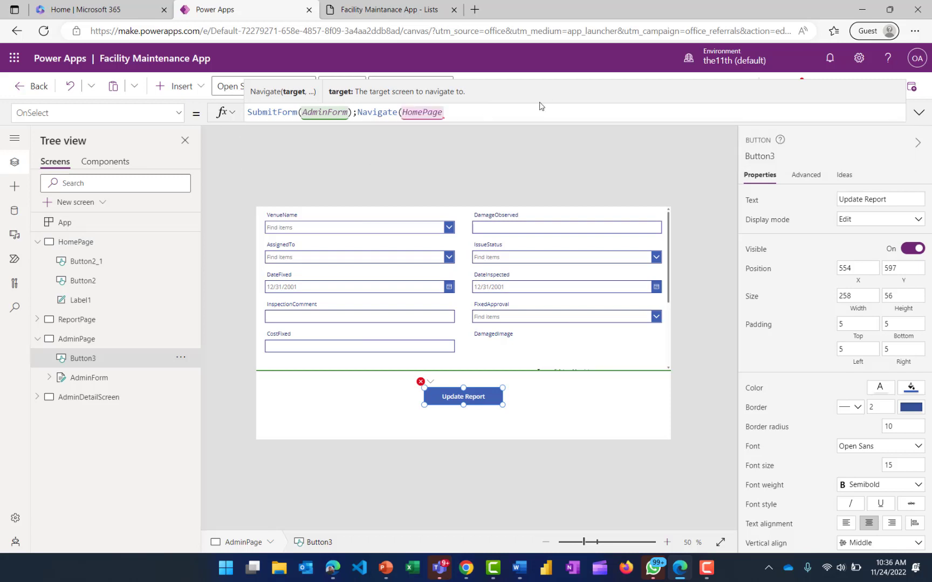
type(")")
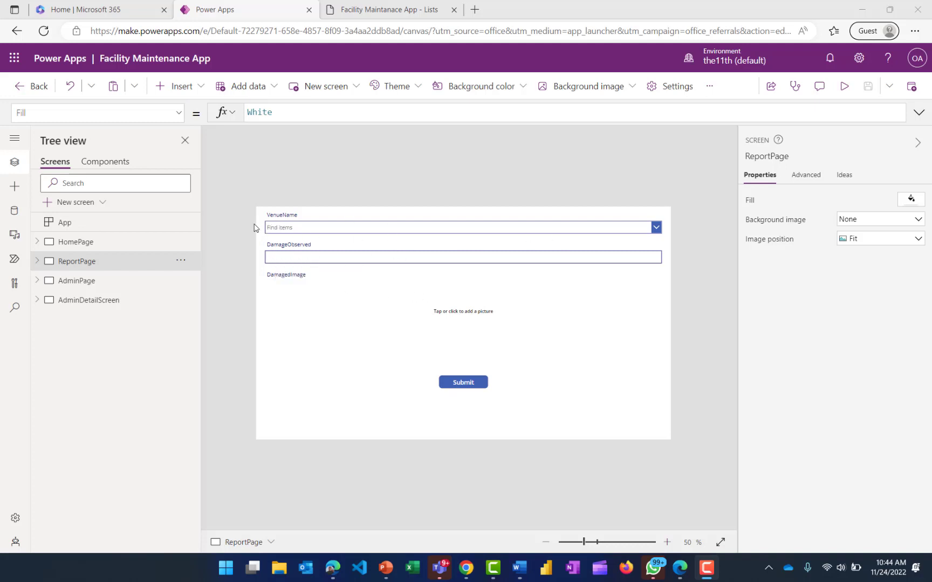
- Unlock the VenueName card in ReportPage's form and set its Required property to true
left_click(309, 236)
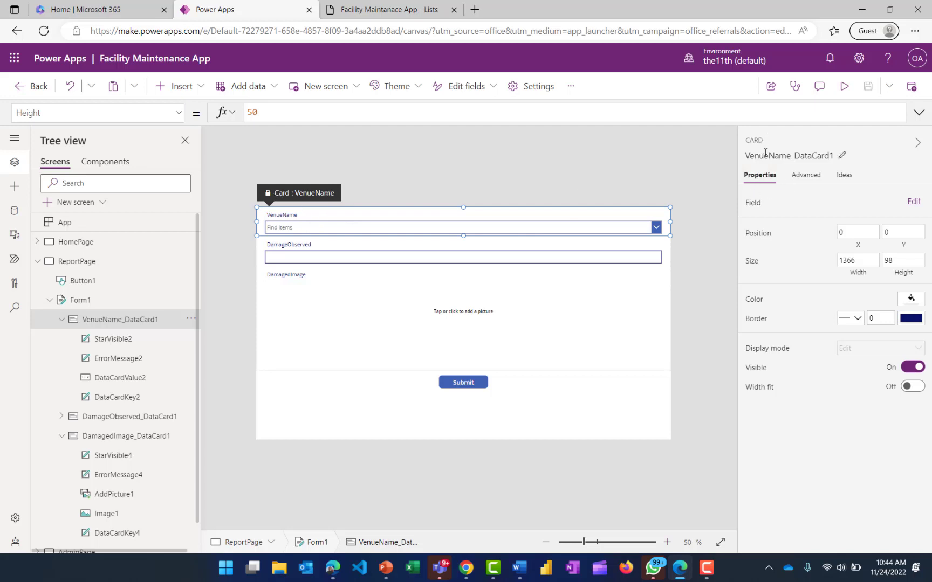
left_click(807, 176)
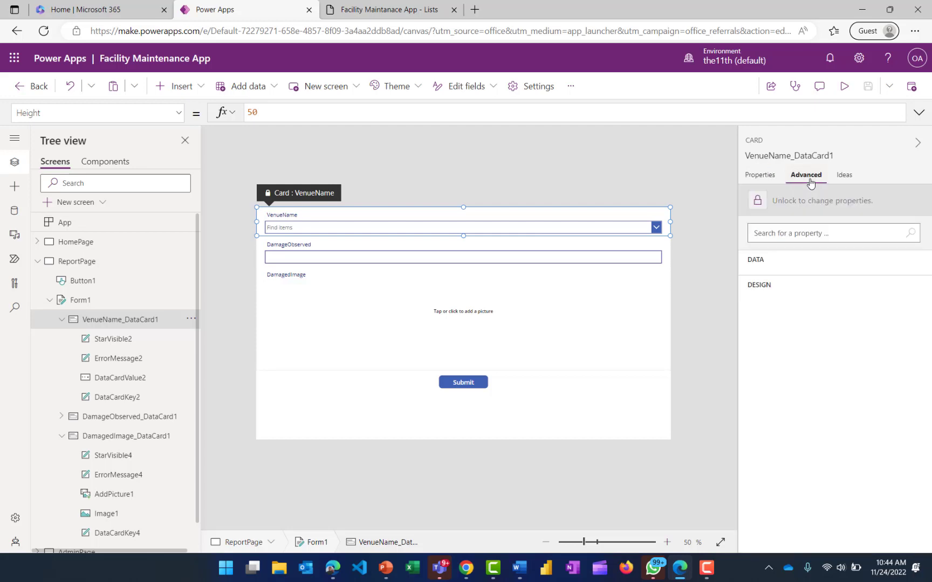
left_click(804, 202)
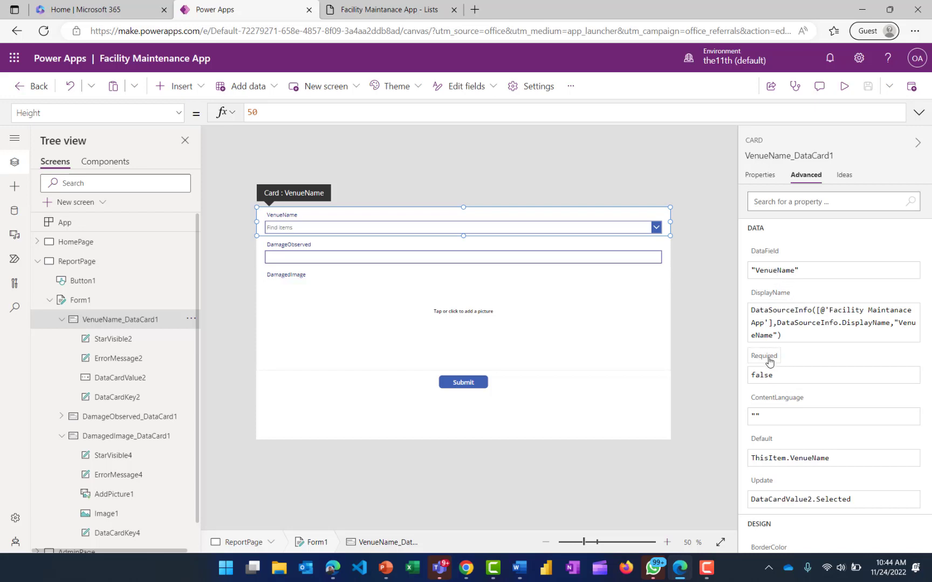
mouse_move(770, 362)
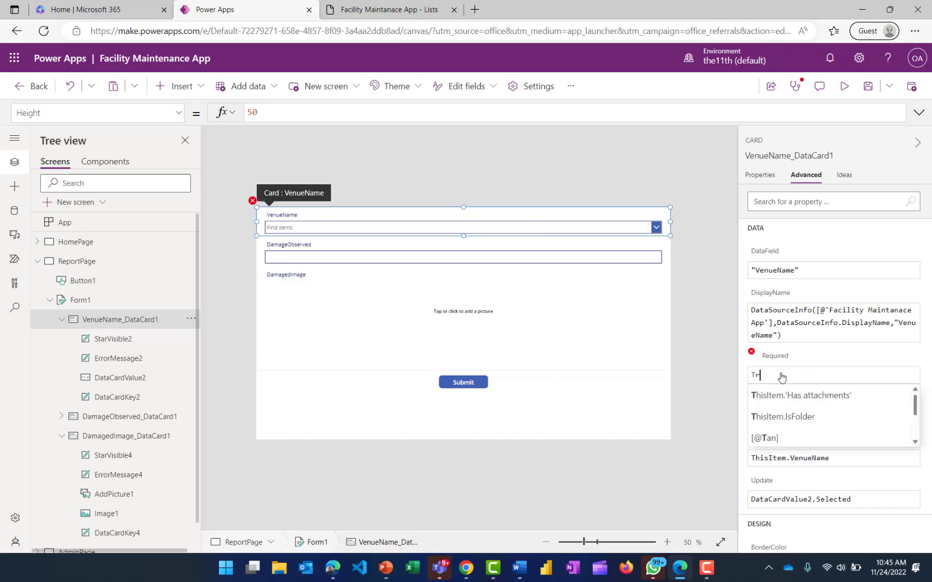
type("ru")
left_click(777, 426)
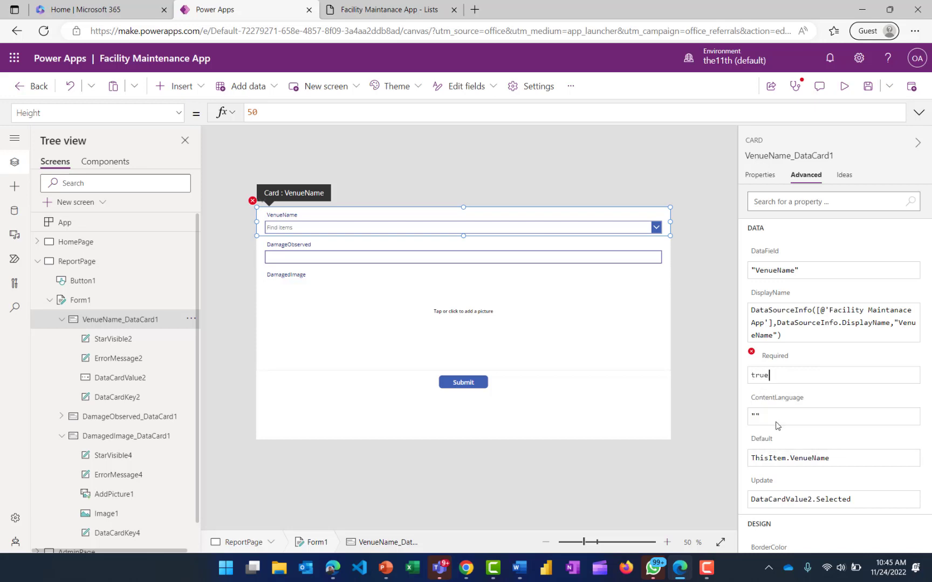
- Unlock the DamageObserved card in ReportPage's form and set its Required property to true
left_click(298, 263)
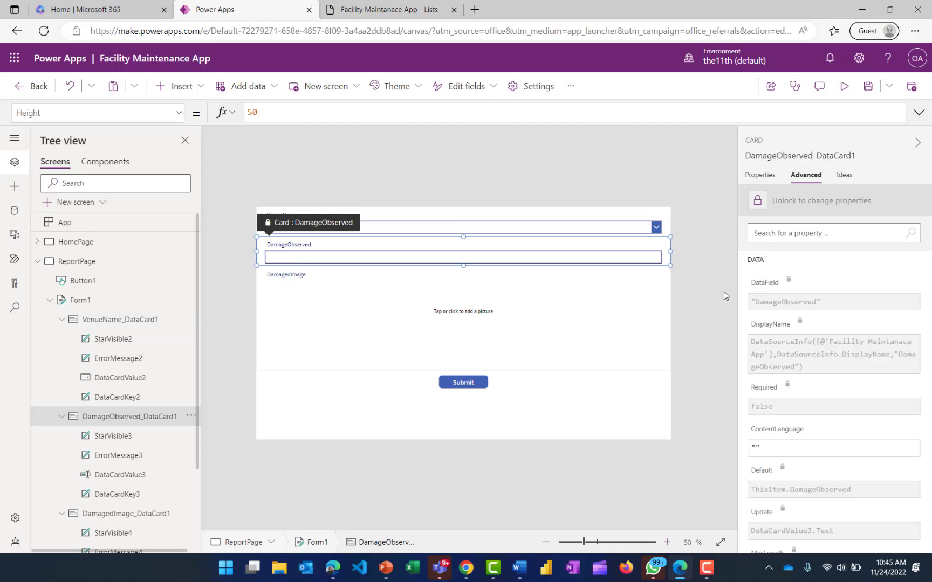
left_click(796, 203)
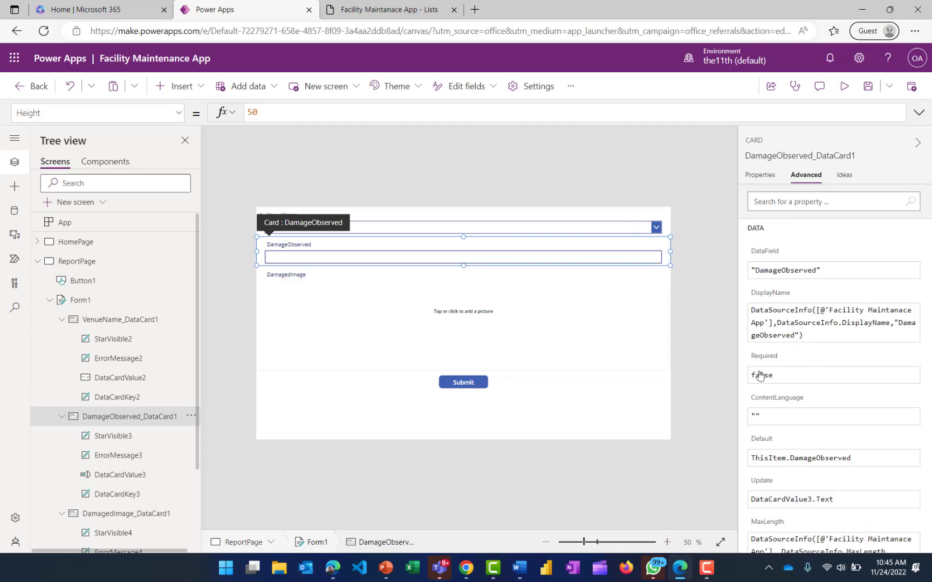
left_click(781, 380)
key("BackSpace")
key("BackSpace")
key("BackSpace")
type("Tru")
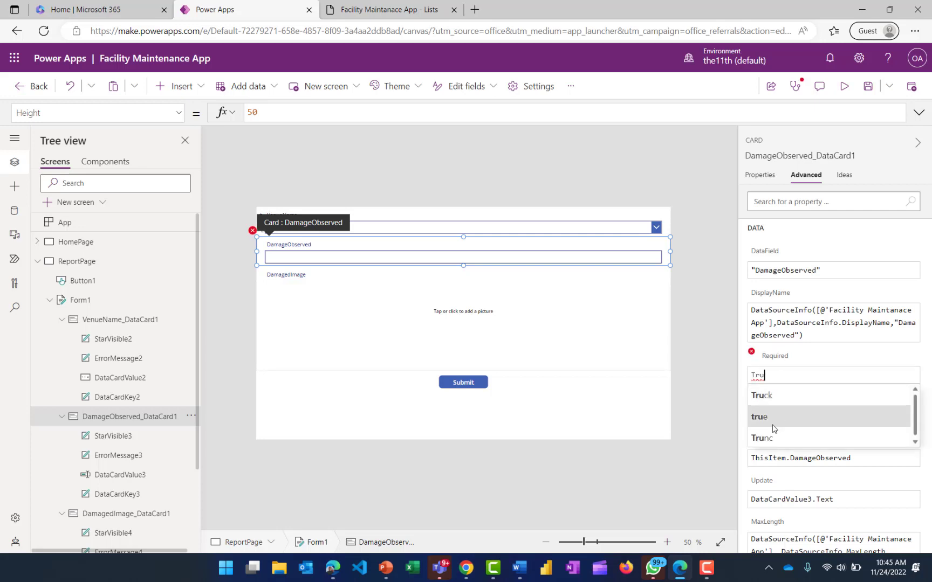
left_click(774, 428)
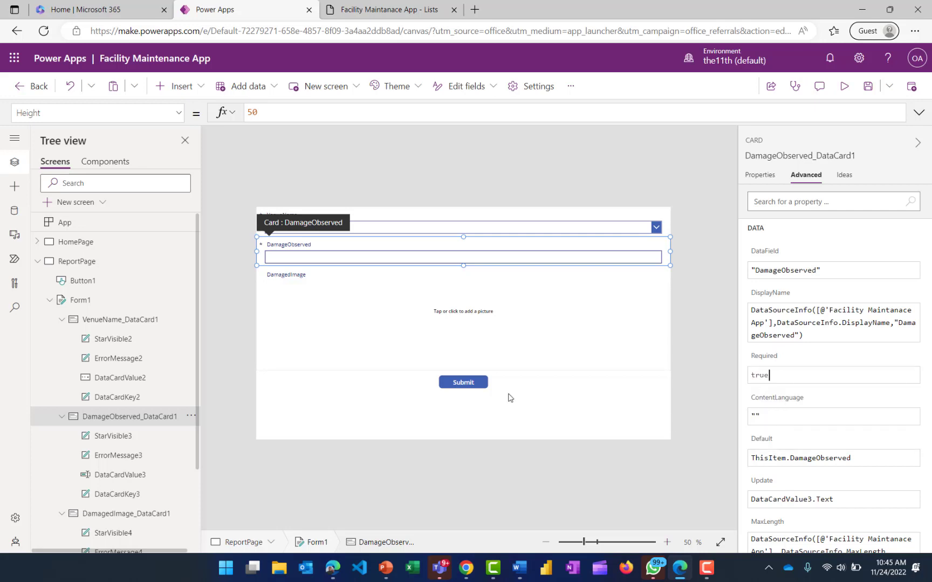
- Unlock the DamagedImage card in ReportPage's form and set its Required property to true
left_click(378, 278)
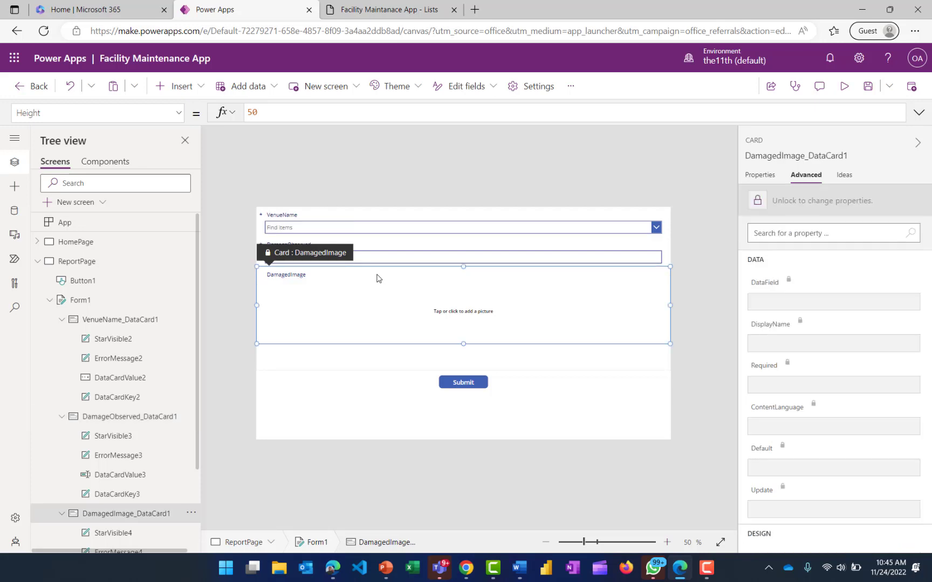
left_click(788, 210)
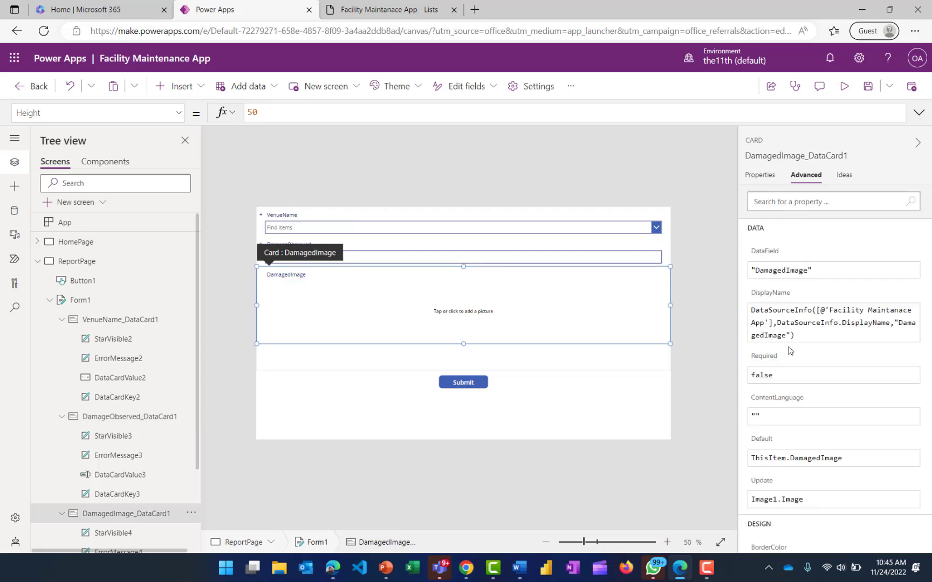
left_click(775, 376)
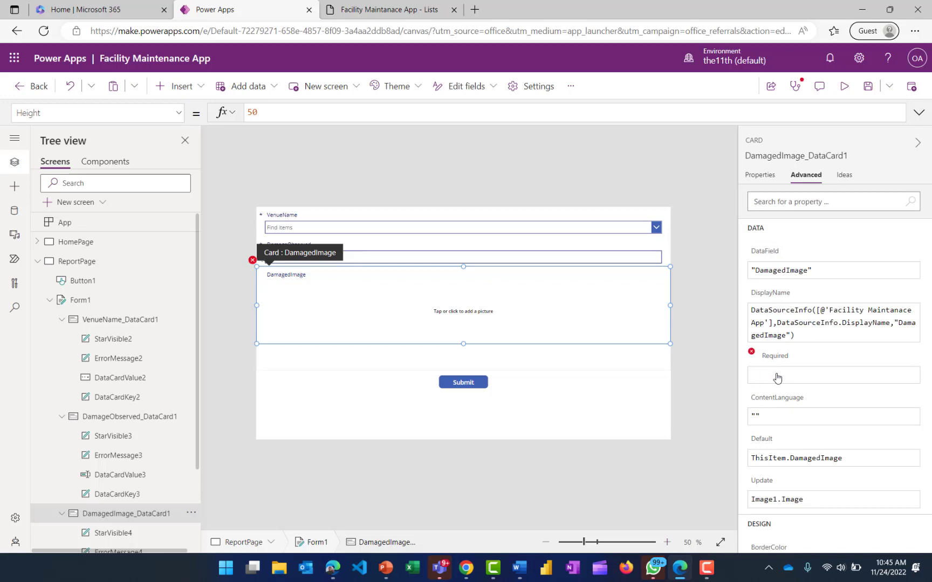
type("True")
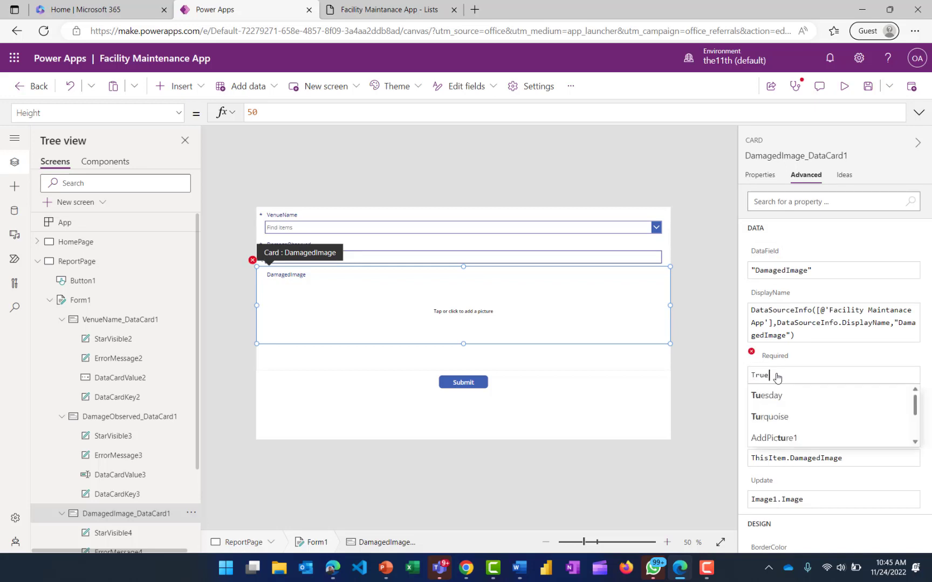
key("Tab")
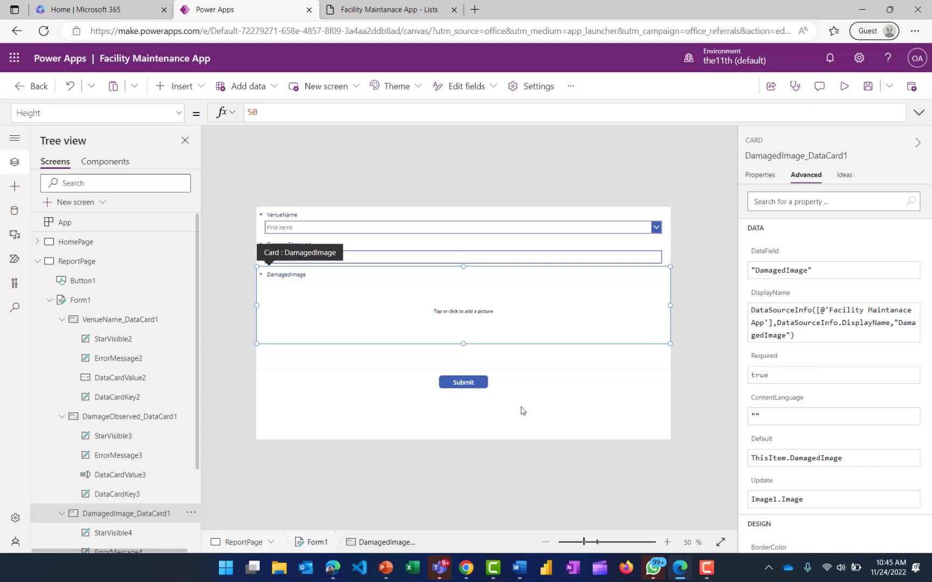
left_click(501, 417)
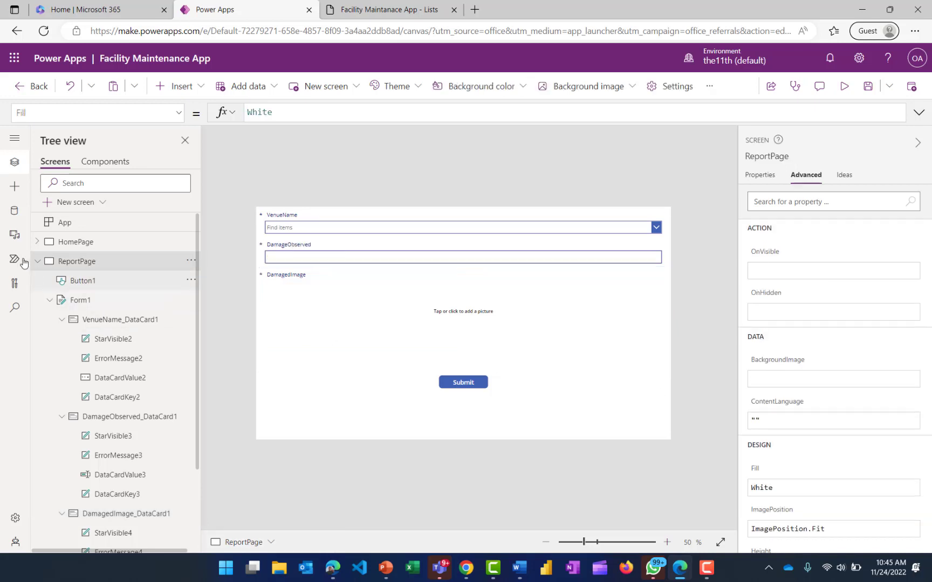
- Go to AdminPage, unlock the AssignedTo card in AdminForm and set its Required property to true
left_click(35, 262)
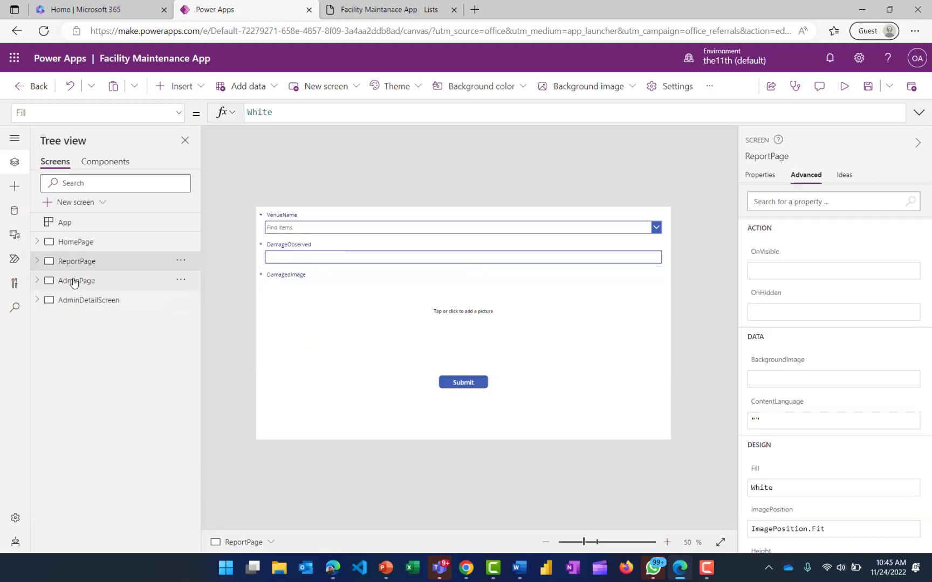
left_click(39, 281)
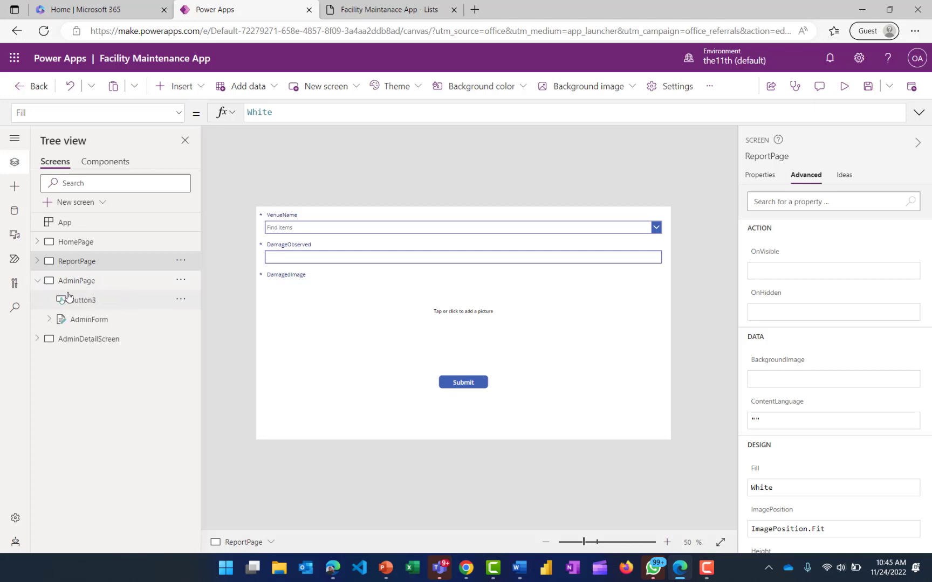
left_click(76, 285)
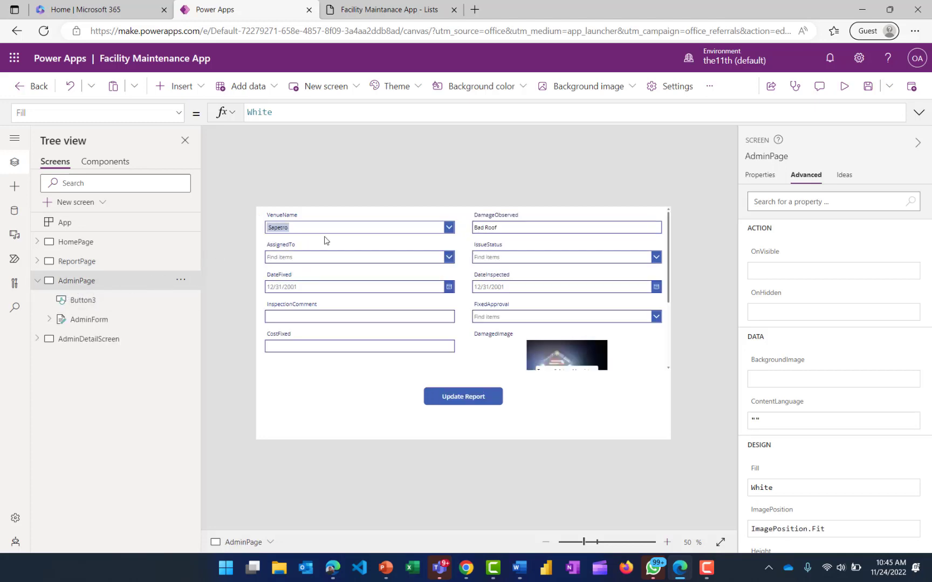
left_click(340, 263)
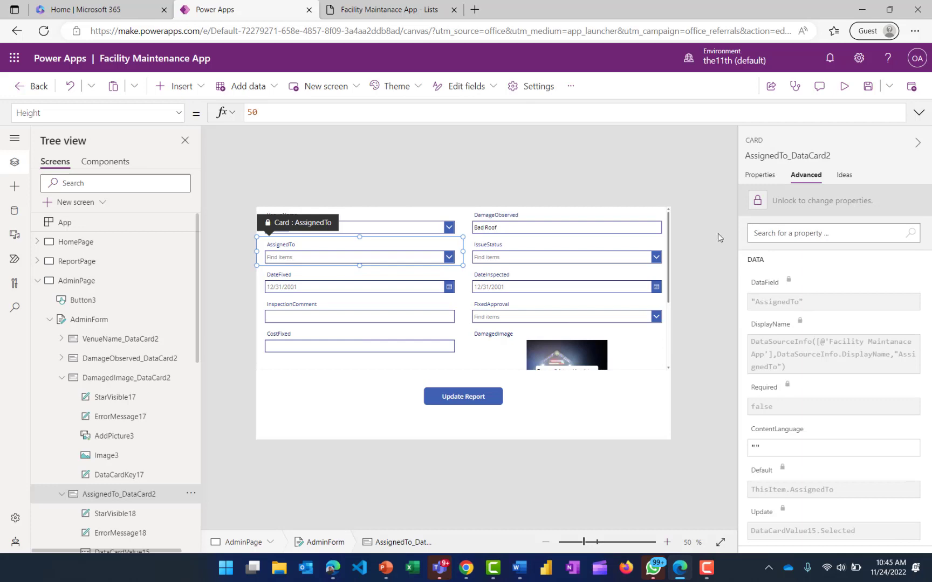
left_click(834, 205)
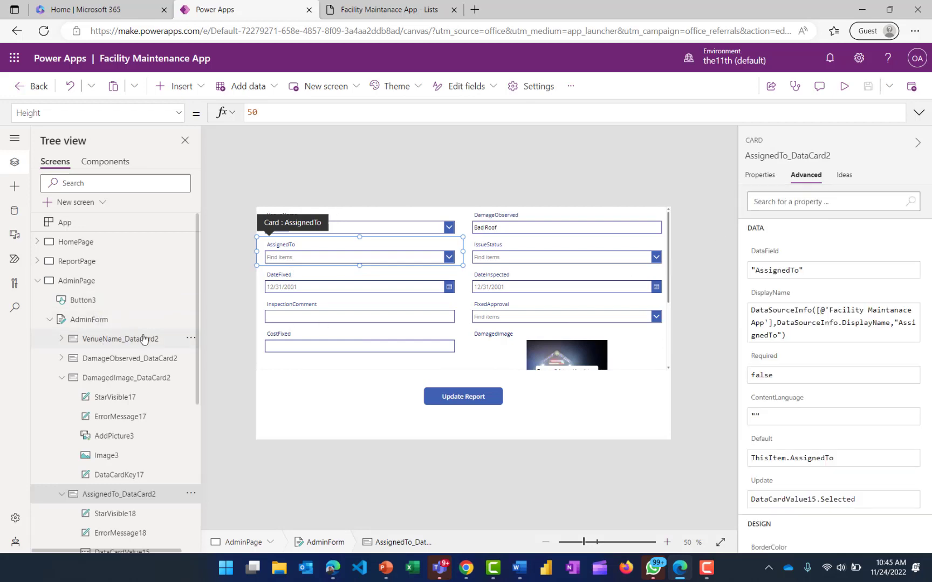
left_click(778, 380)
key("BackSpace")
key("BackSpace")
key("BackSpace")
type("Tru")
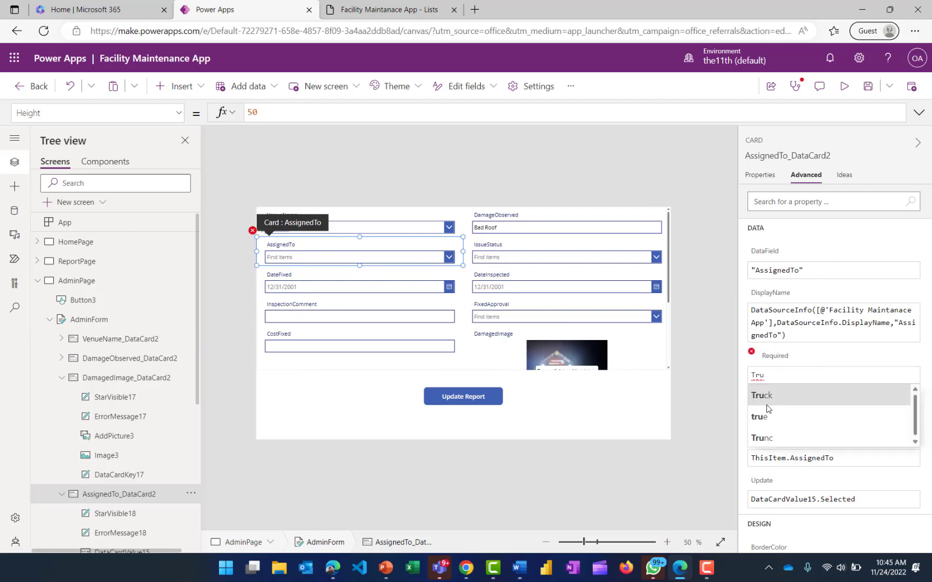
left_click(770, 418)
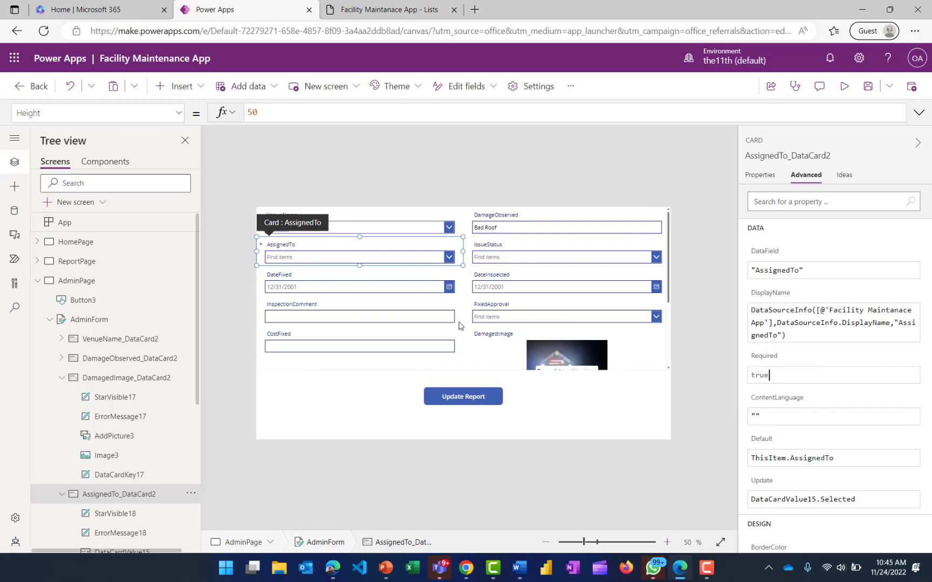
- Unlock the IssueStatus card in AdminForm and set its Required property to true
left_click(535, 253)
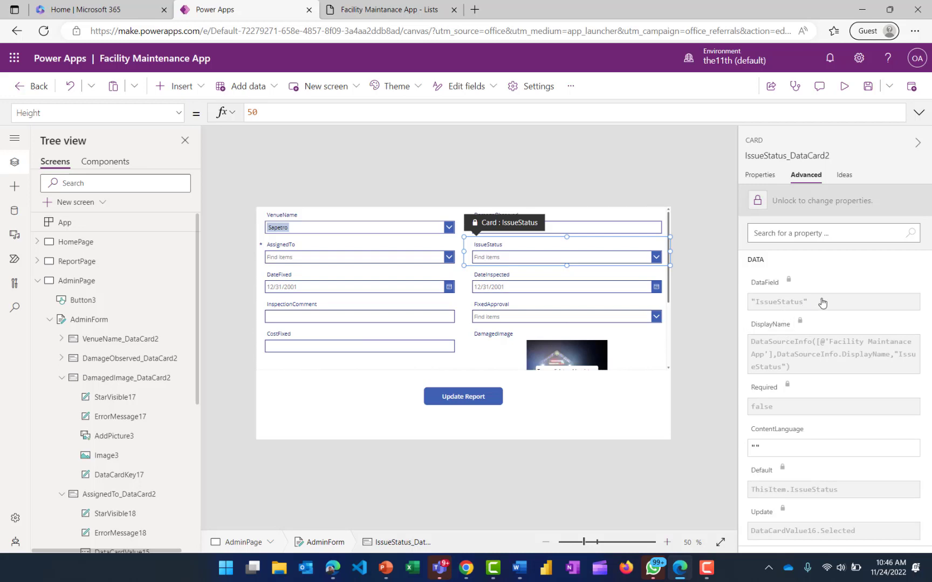
left_click(808, 213)
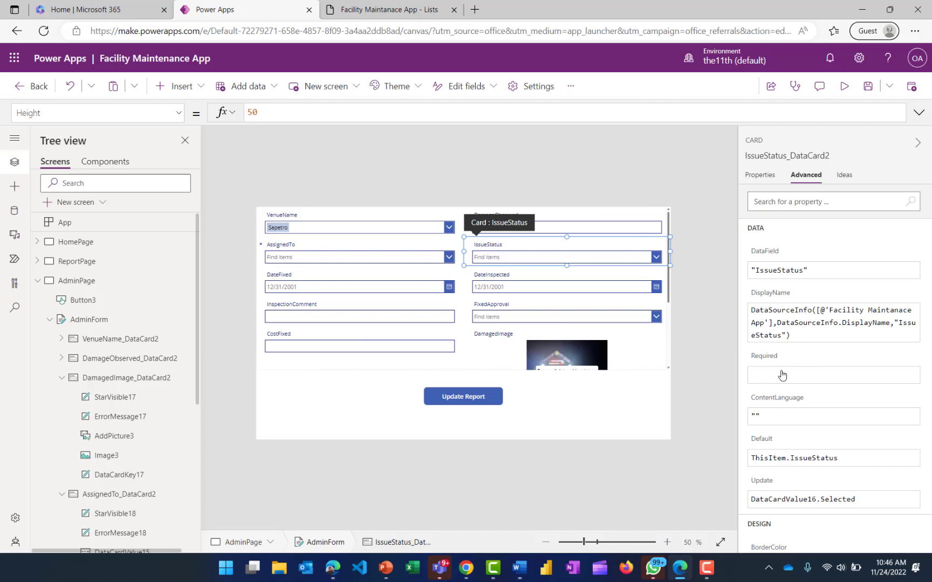
type("R")
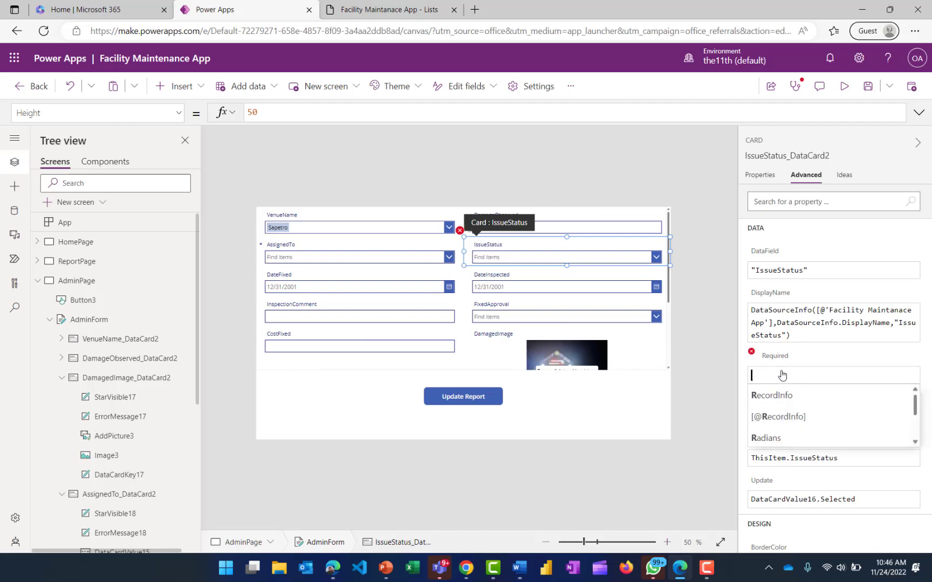
type("tru")
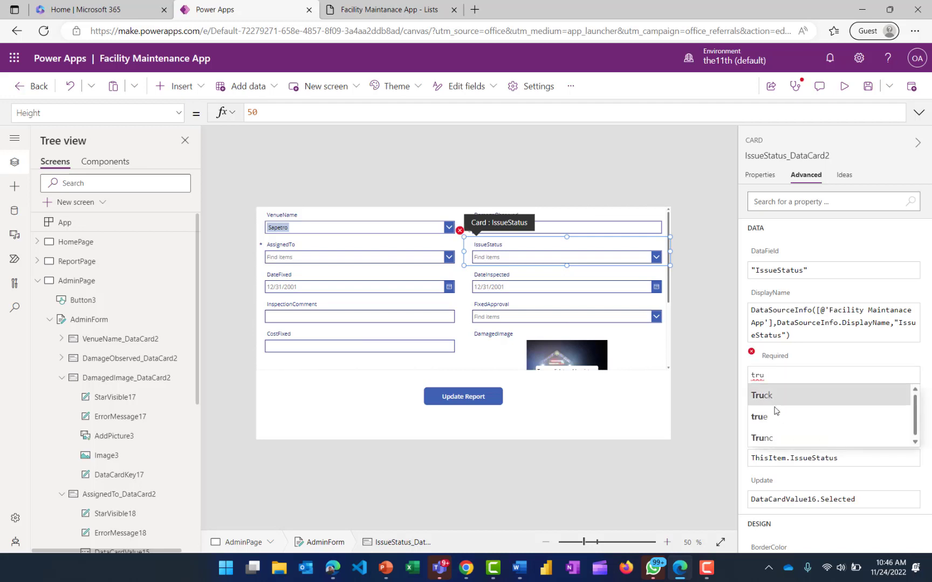
left_click(773, 415)
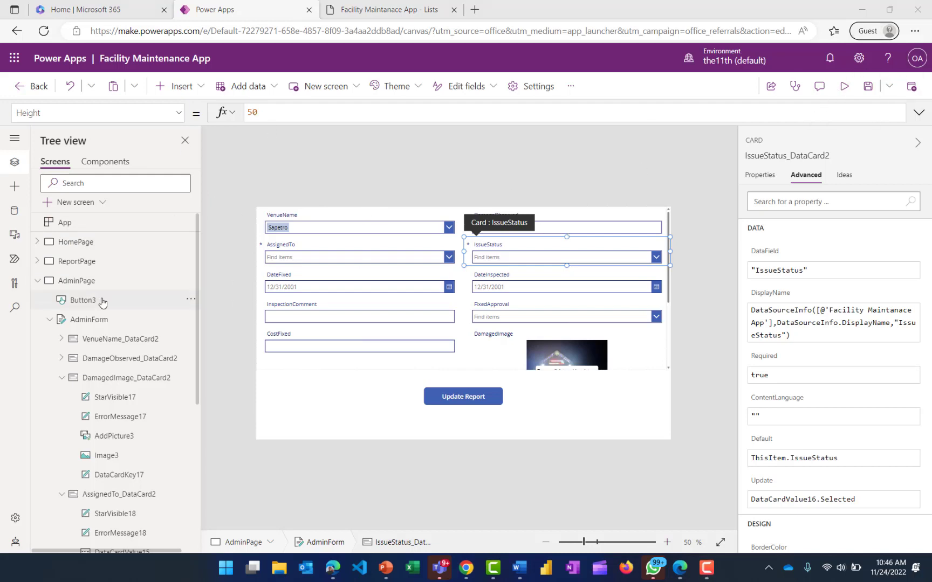
- Go to HomePage and move the Update Report and Report buttons horizontally inward, away from the screen's side edges
left_click(36, 280)
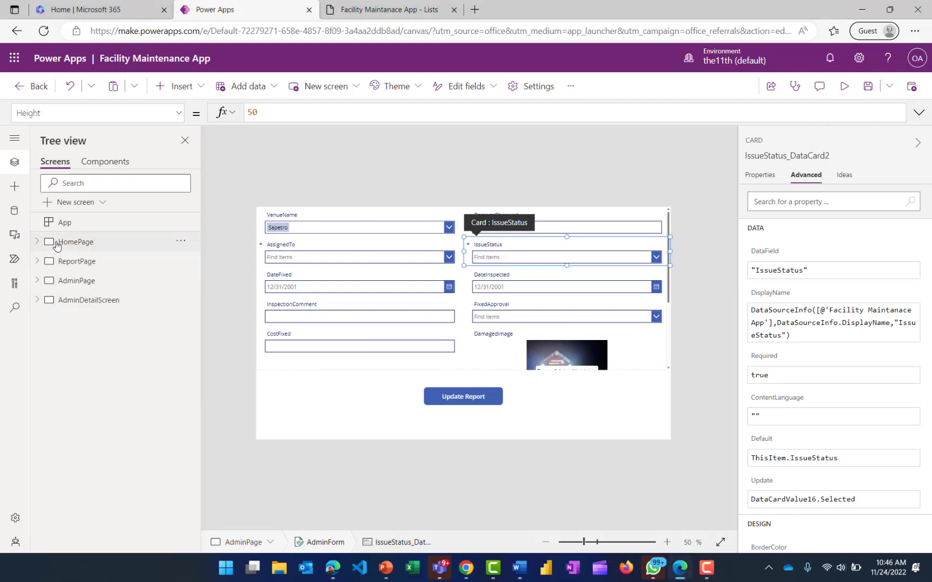
left_click(98, 243)
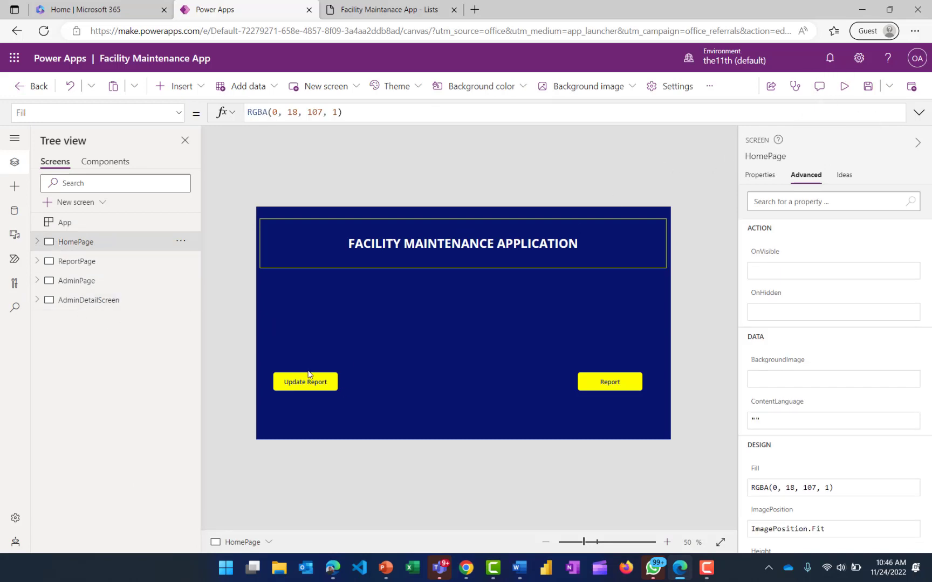
left_click(309, 377)
left_click_drag(308, 377, 344, 377)
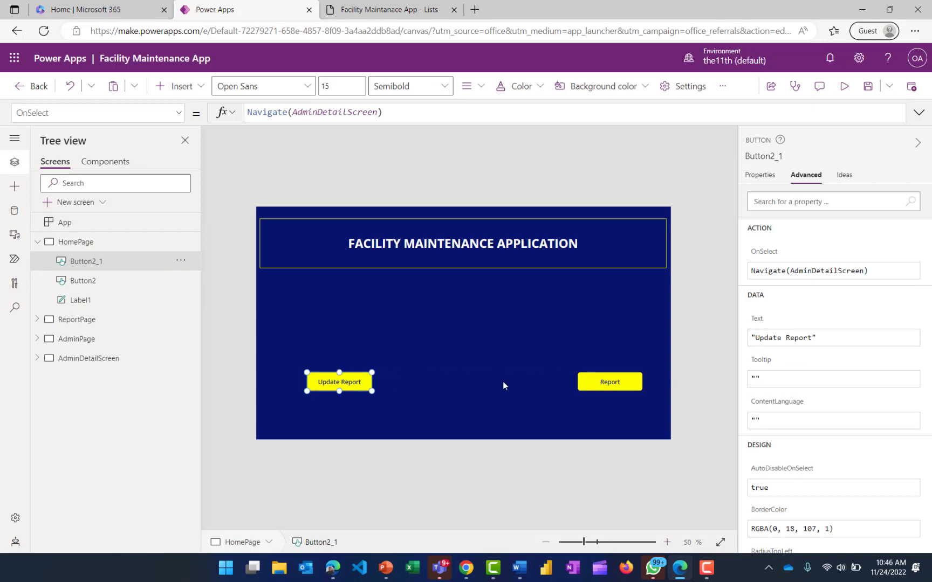
left_click(624, 385)
left_click_drag(609, 385, 591, 378)
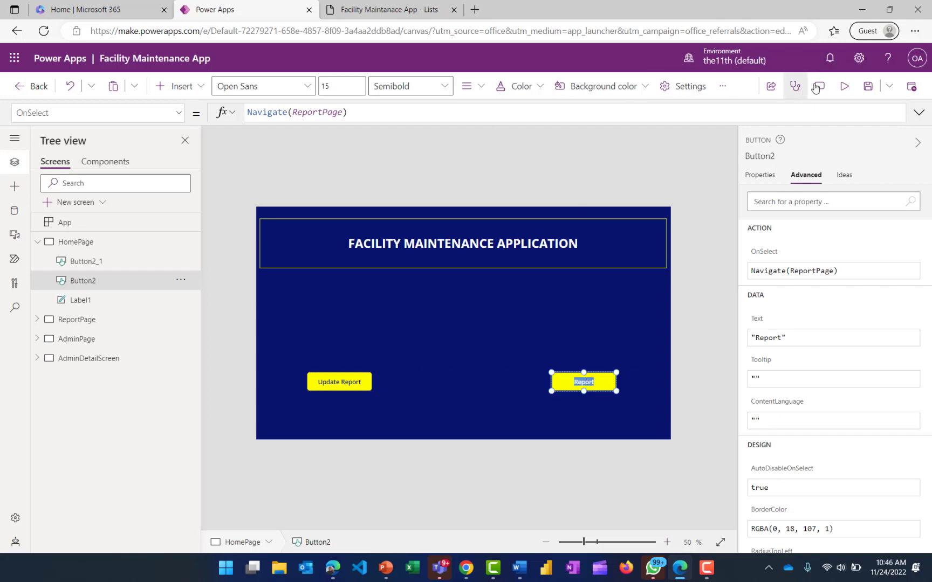
- Preview the app from HomePage, open the report form and choose QueenEsther as the VenueName
left_click(95, 244)
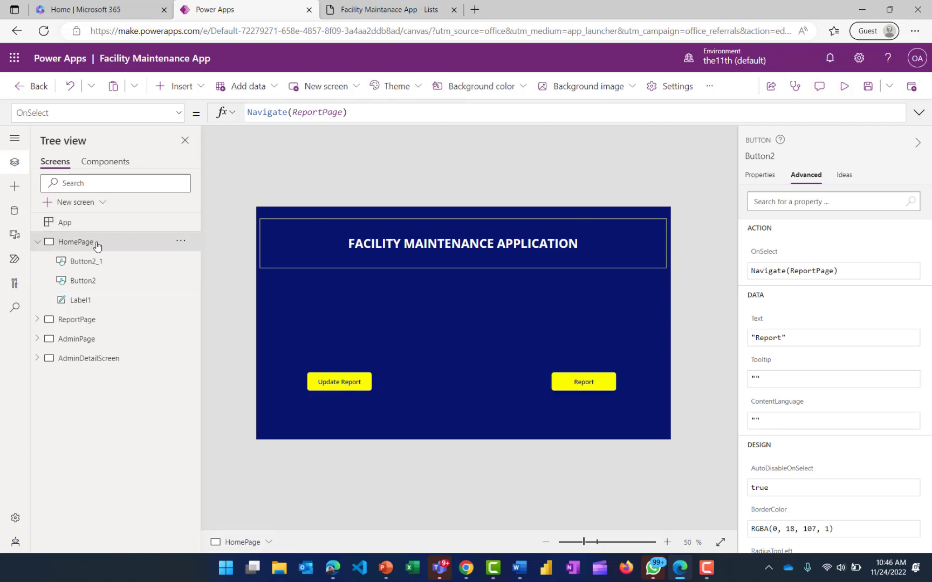
left_click(841, 86)
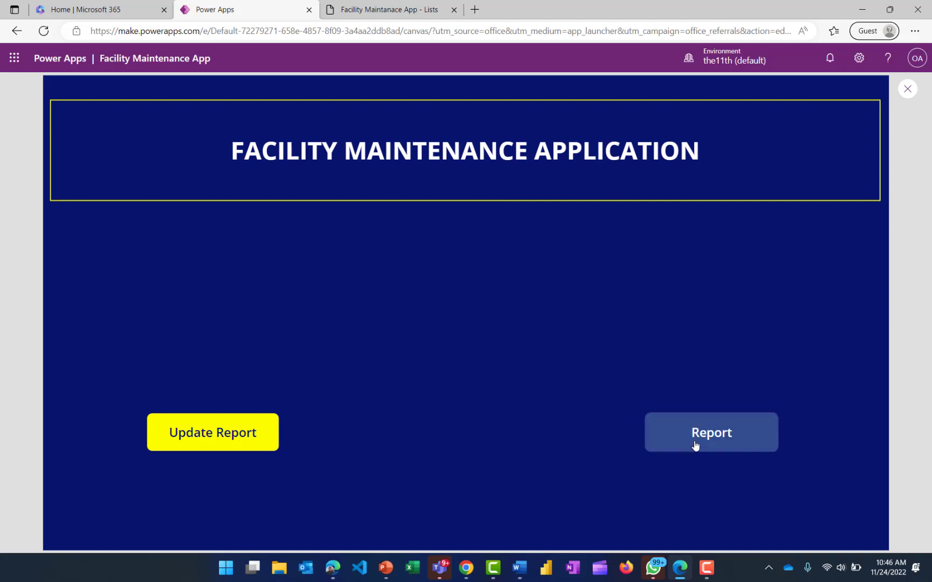
left_click(679, 432)
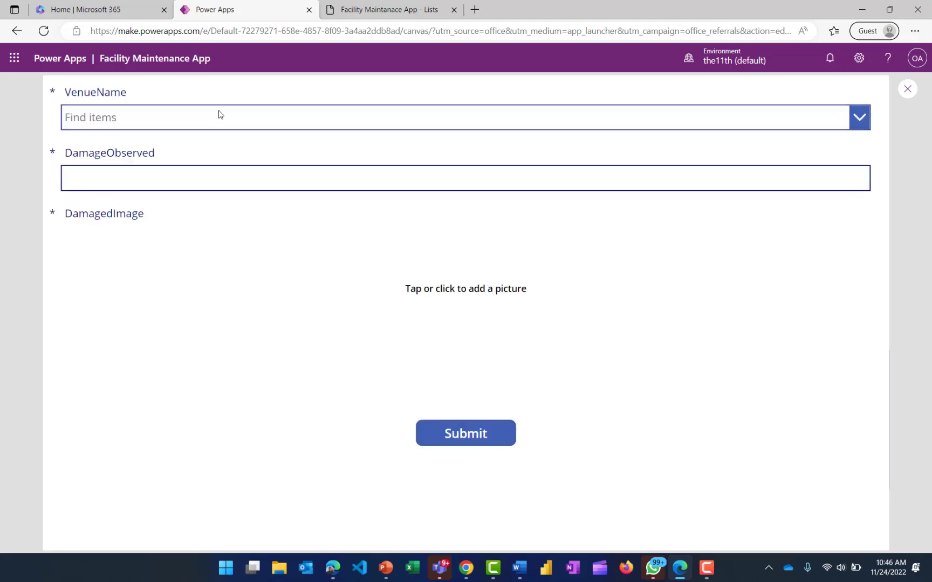
left_click(233, 115)
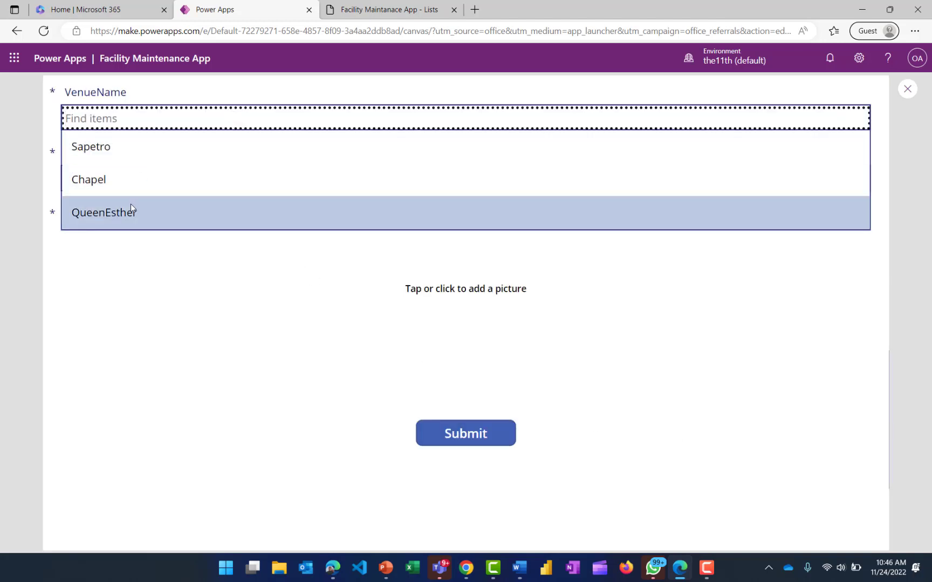
left_click(131, 204)
- Enter "Main Road is bad" as the DamageObserved in the report form
left_click(171, 174)
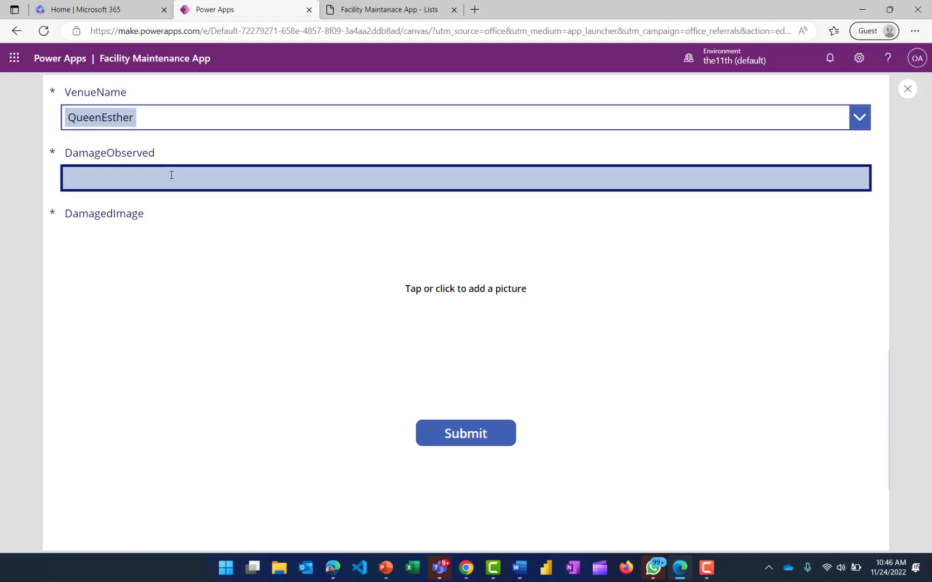
type("ba")
type("Main")
type(" Road")
type(" is bad")
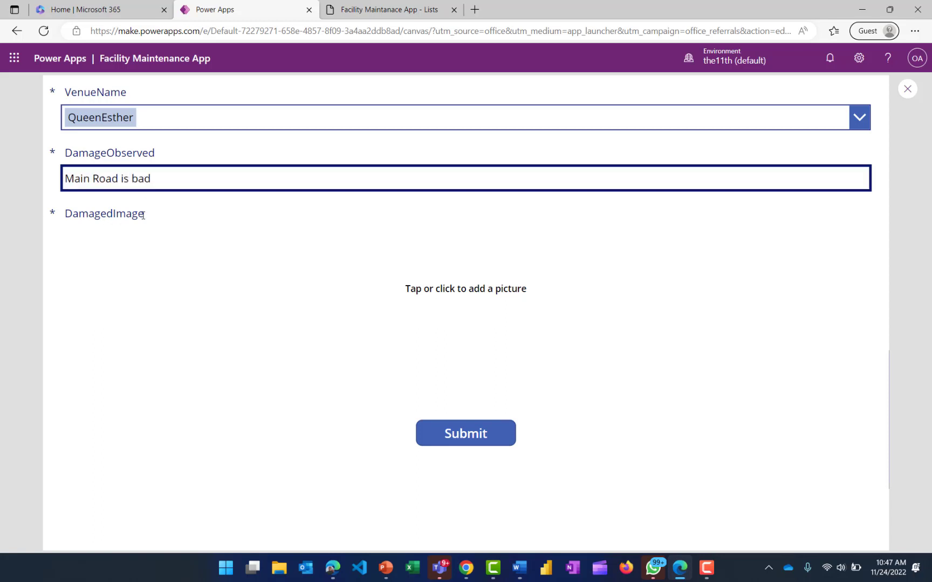
- Add UseCase1.jpg from Downloads as the DamagedImage and submit the report
left_click(144, 214)
left_click(455, 293)
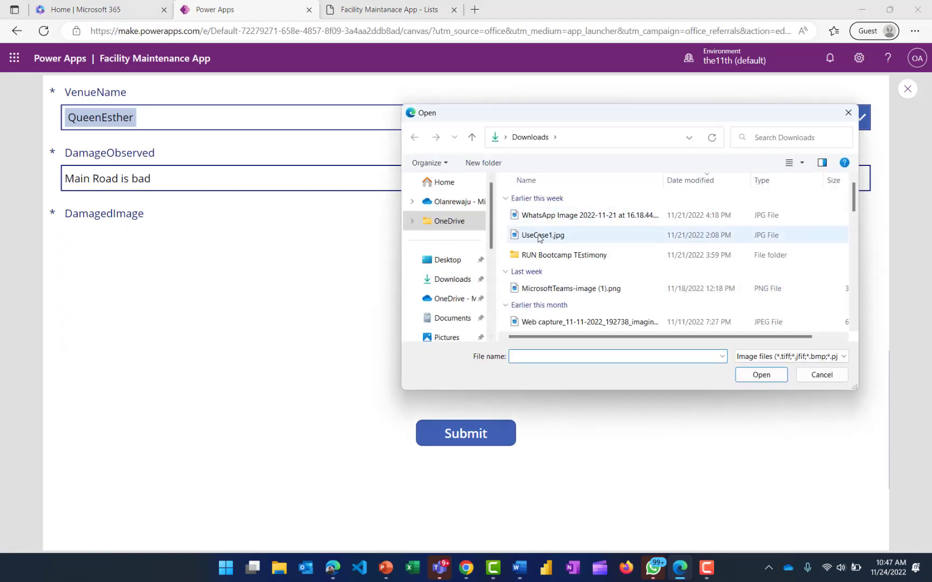
left_click(540, 236)
left_click(763, 376)
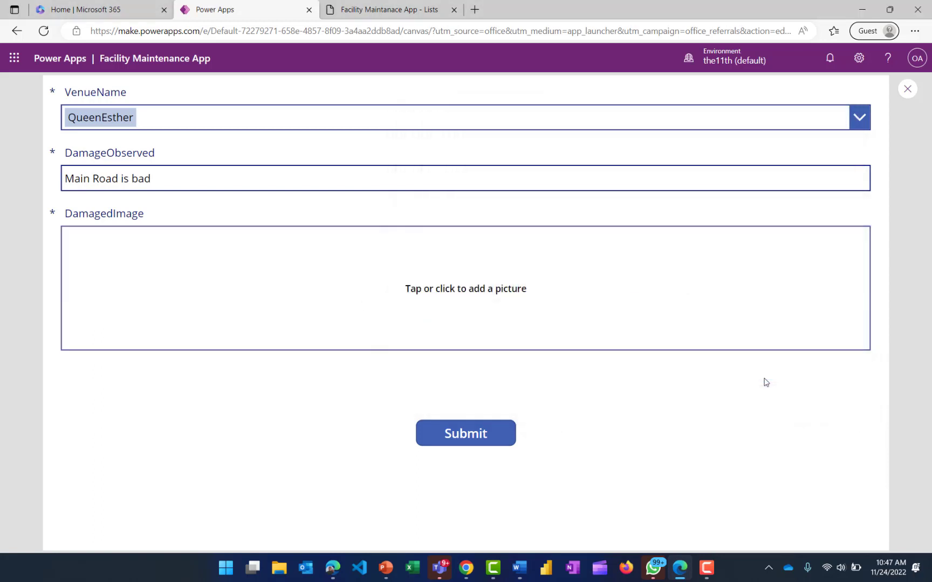
left_click(469, 437)
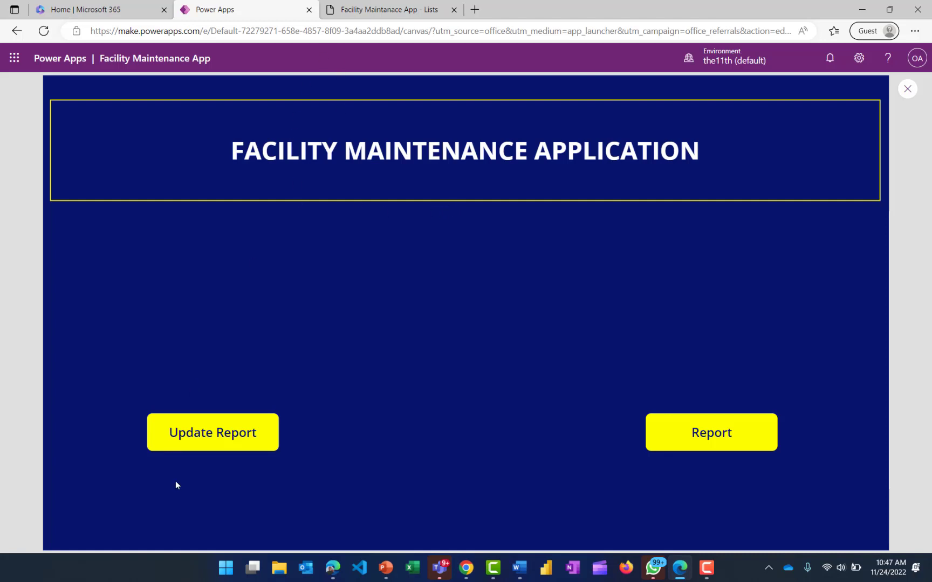
- Go to the list of submitted reports for updating and open the QueenEsther report "Main Road is bad"
left_click(240, 426)
left_click(223, 436)
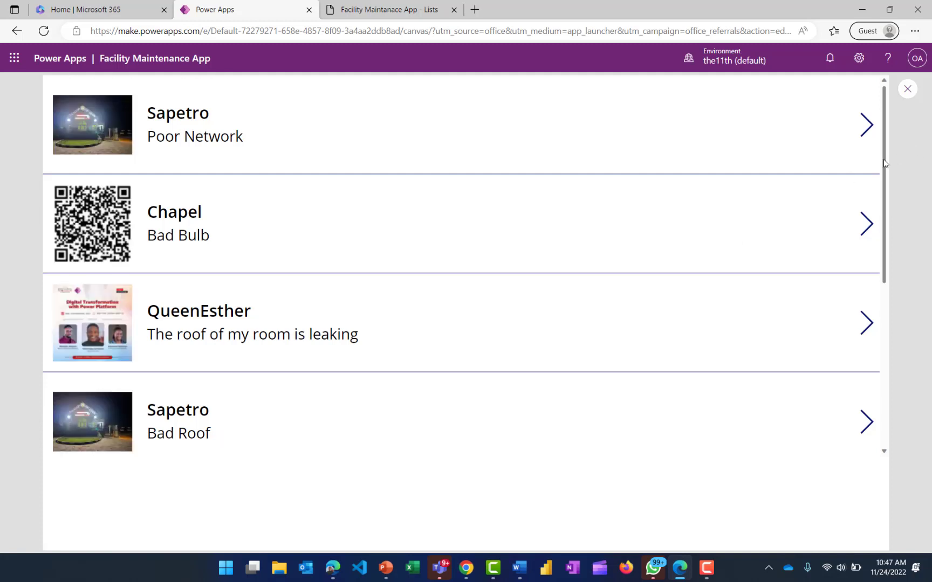
left_click_drag(882, 160, 869, 77)
left_click_drag(884, 130, 866, 300)
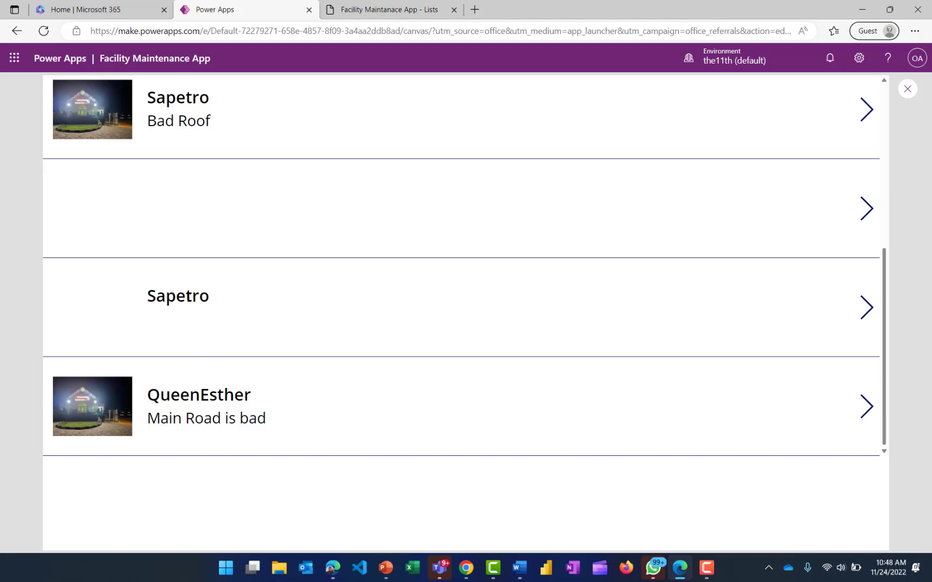
left_click(186, 400)
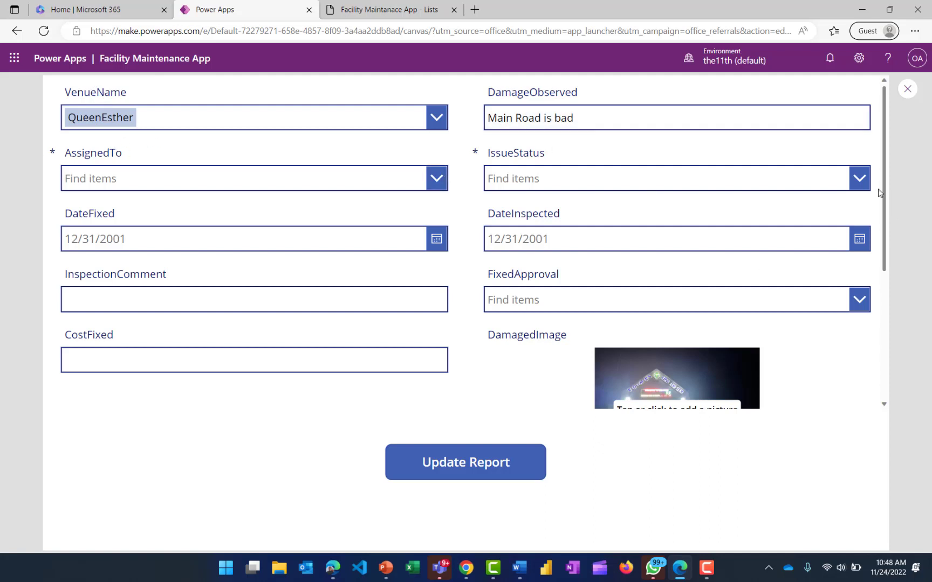
- Search for the assignee by name in the AssignedTo field and select the matching person
left_click_drag(884, 189, 887, 217)
left_click_drag(889, 282, 883, 119)
left_click(231, 171)
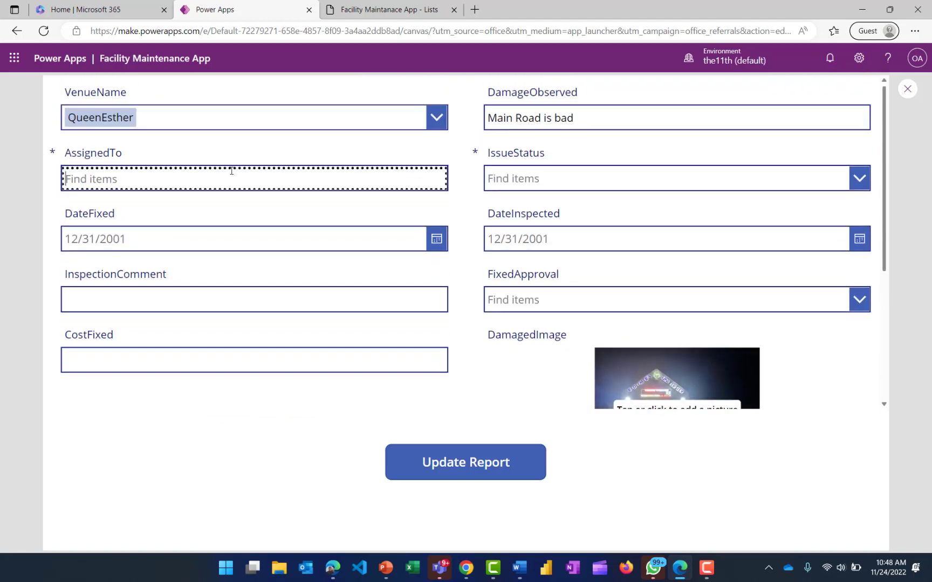
type("O")
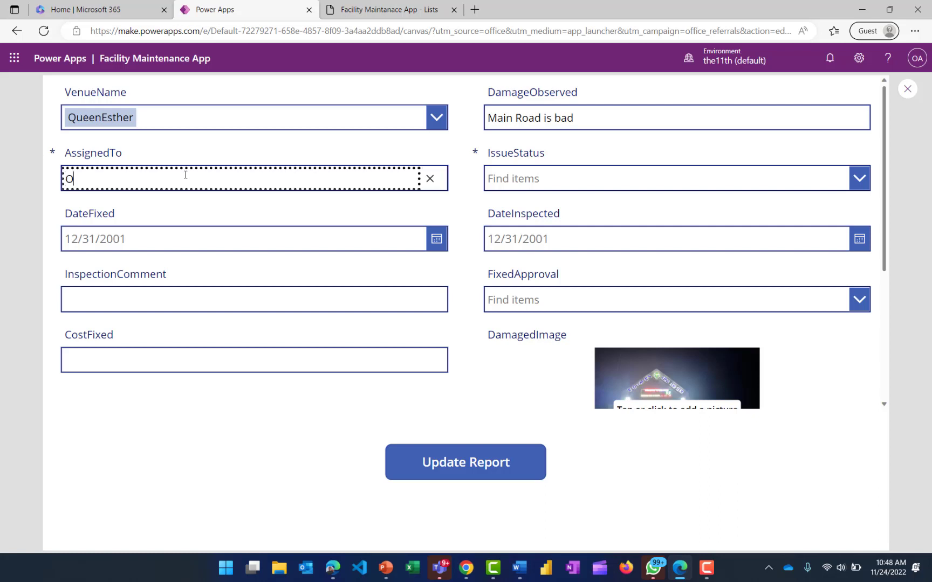
type("lu")
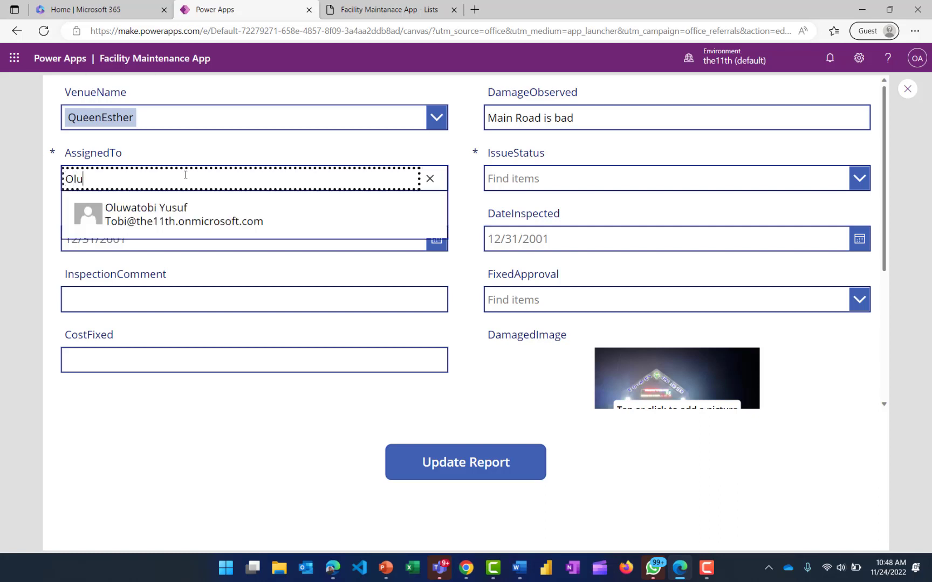
type("wa")
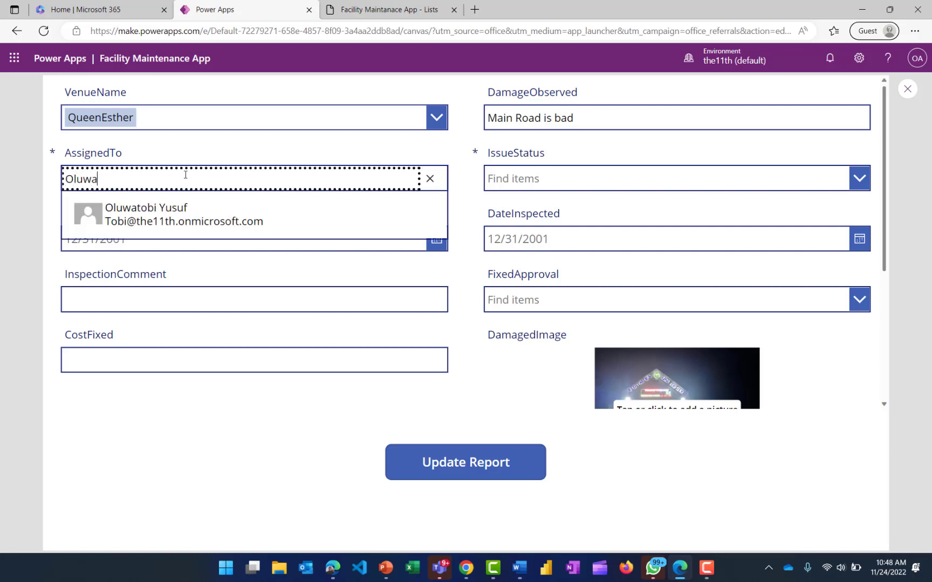
left_click(156, 216)
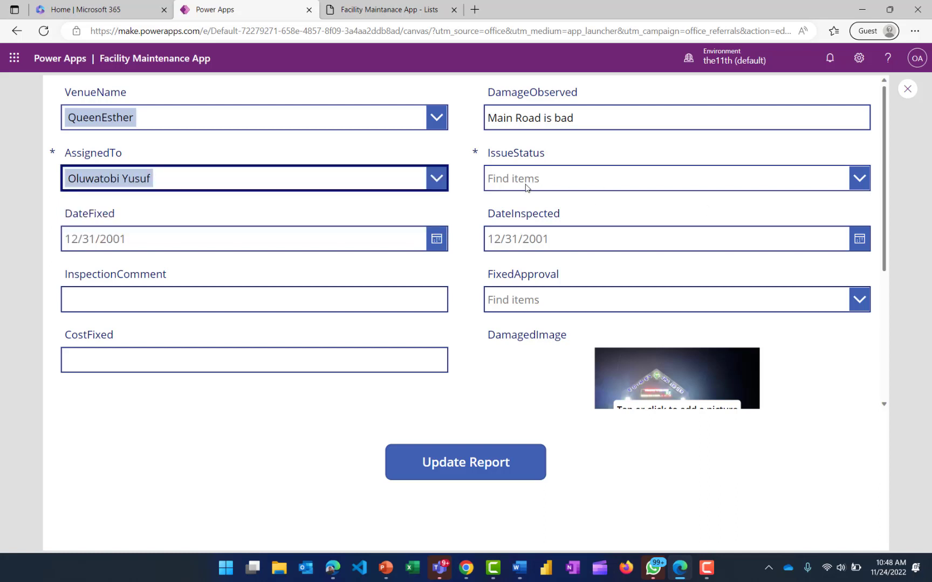
- Set IssueStatus to New and select the approver's name in the FixedApproval field
left_click(719, 181)
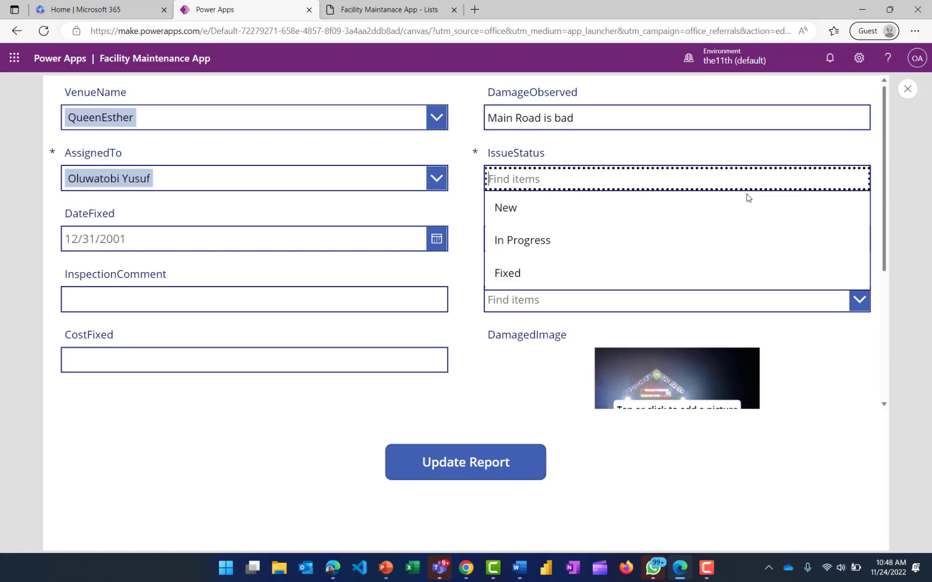
left_click(561, 212)
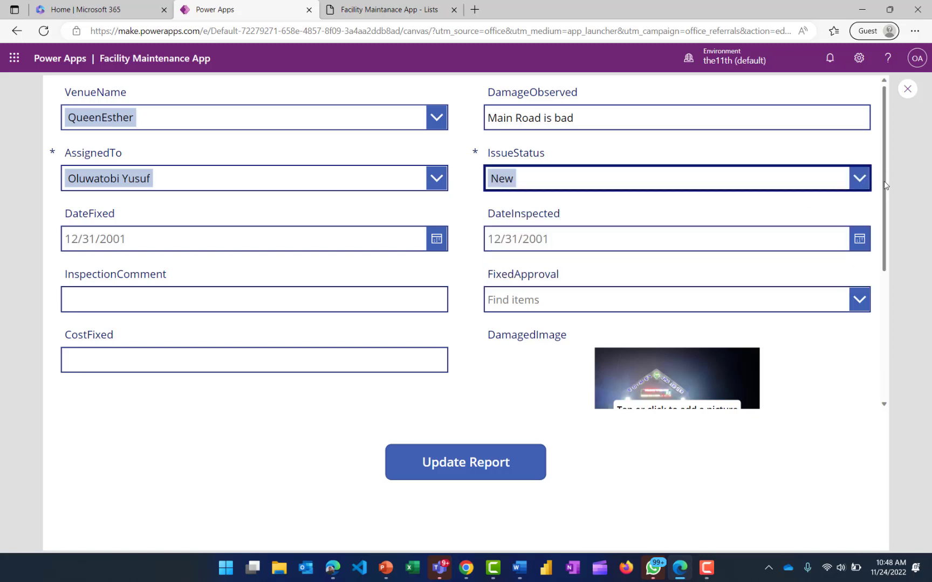
mouse_move(885, 185)
left_mouse_down()
mouse_move(903, 322)
mouse_move(885, 178)
left_mouse_up()
left_click(863, 300)
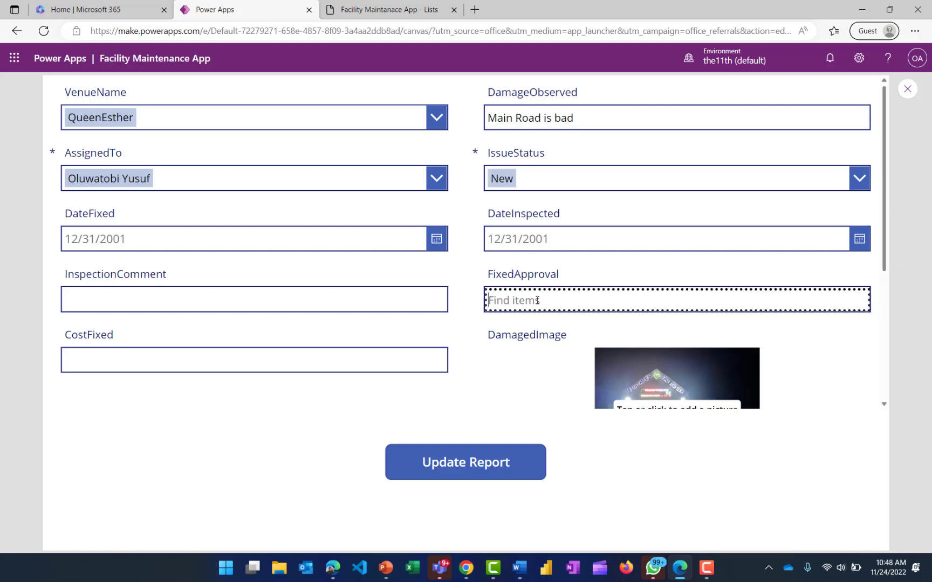
type("Olu")
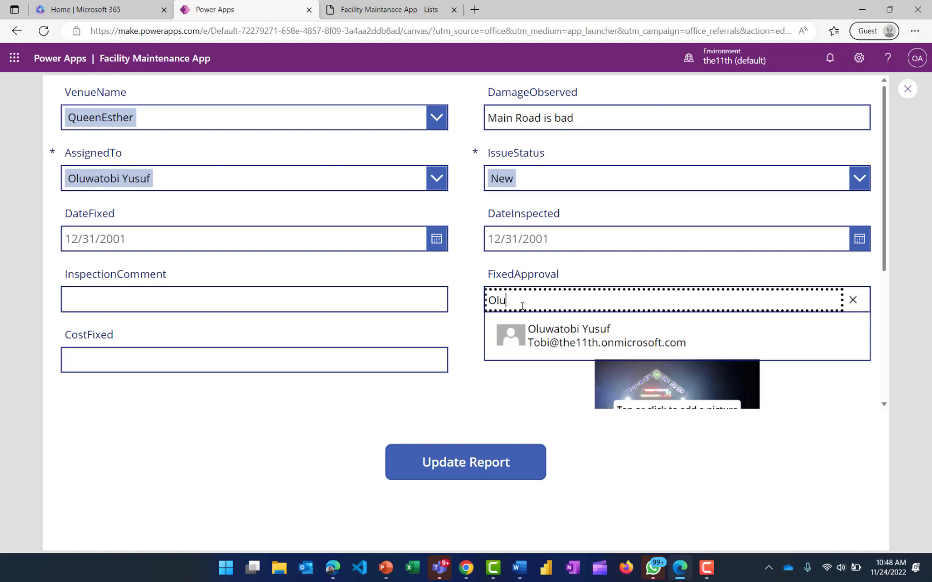
left_click(572, 332)
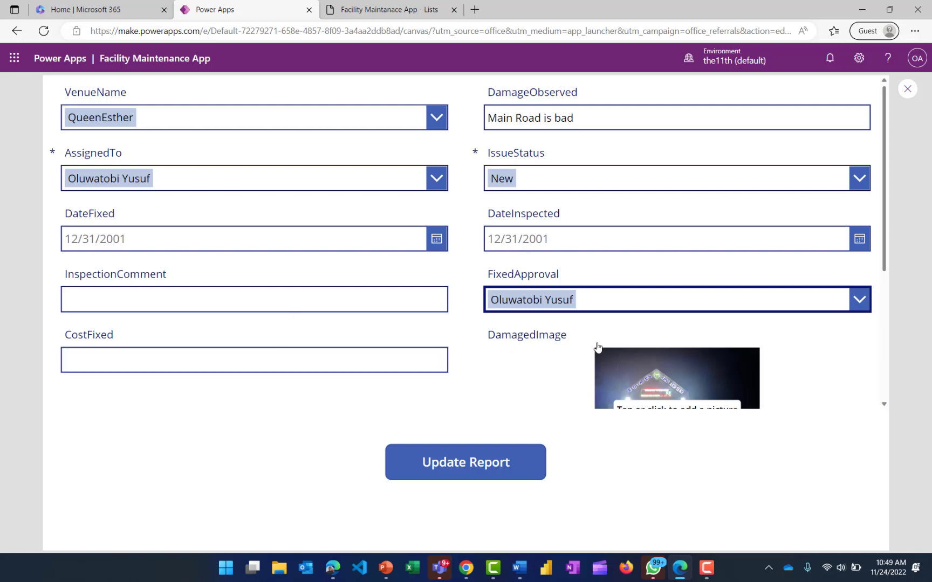
- Review the remaining admin form fields down to FixedImage and submit the updated report
left_click_drag(886, 248, 897, 405)
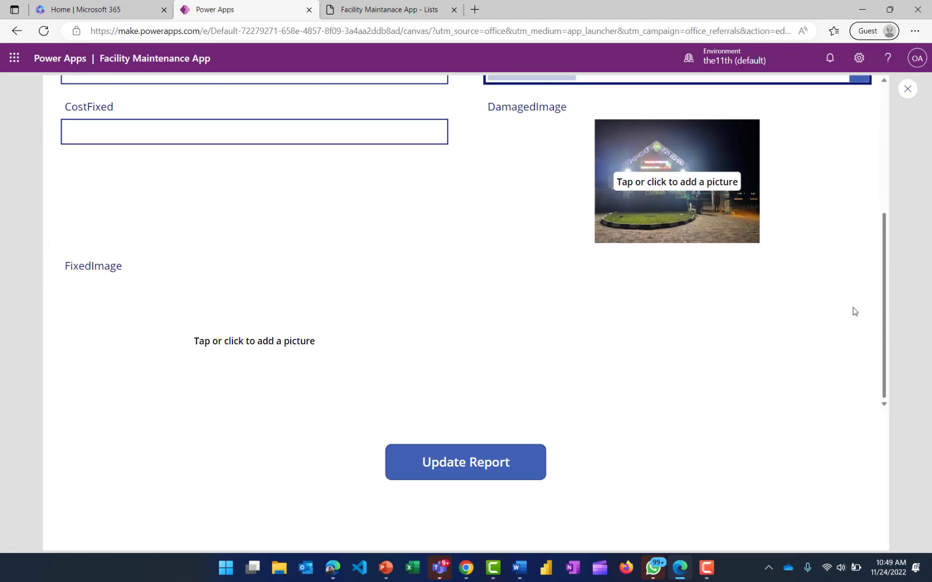
left_click_drag(887, 359, 884, 160)
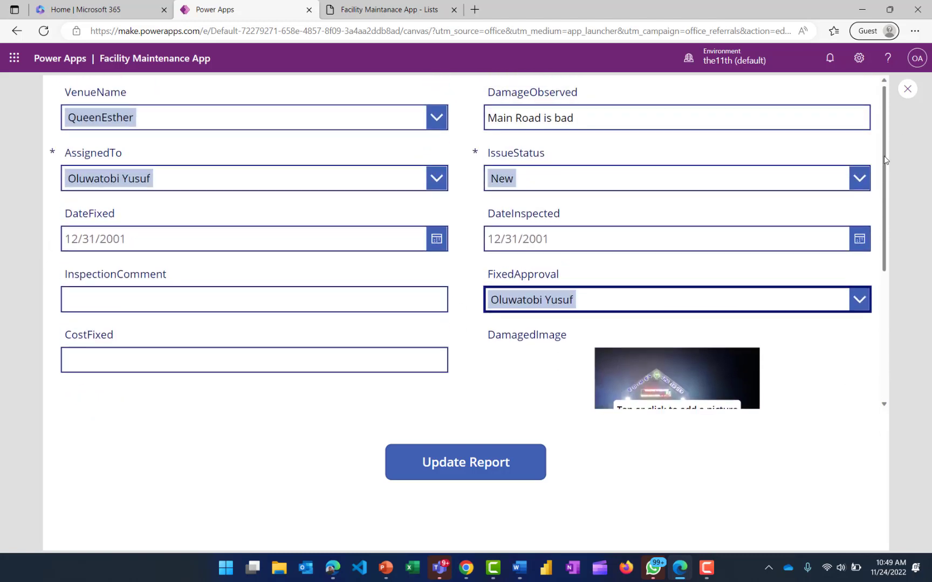
scroll(884, 202, "down", 2)
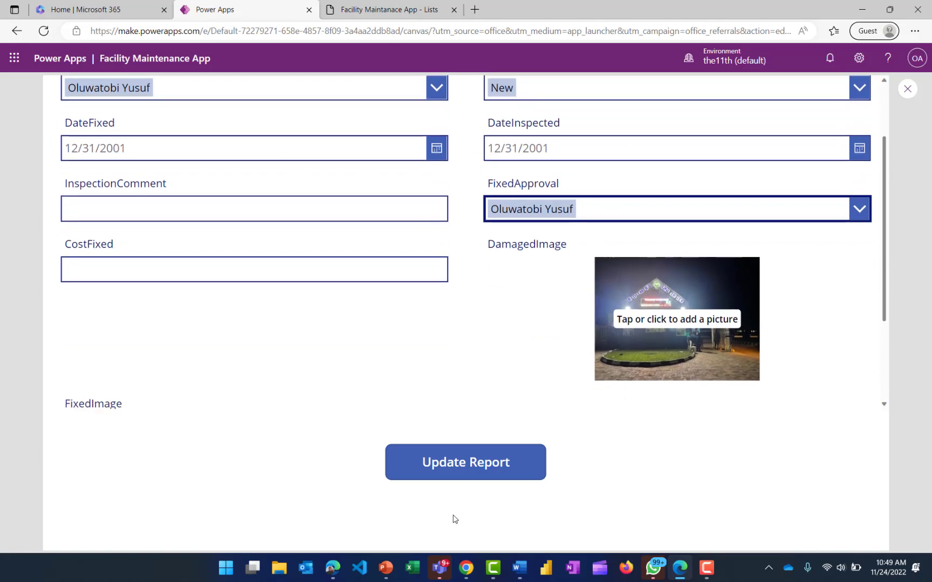
left_click(469, 471)
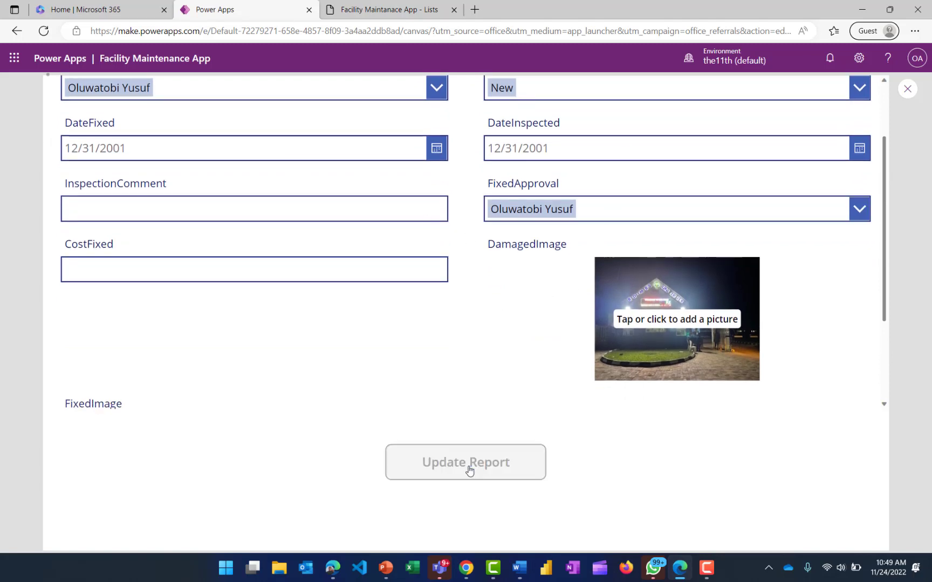